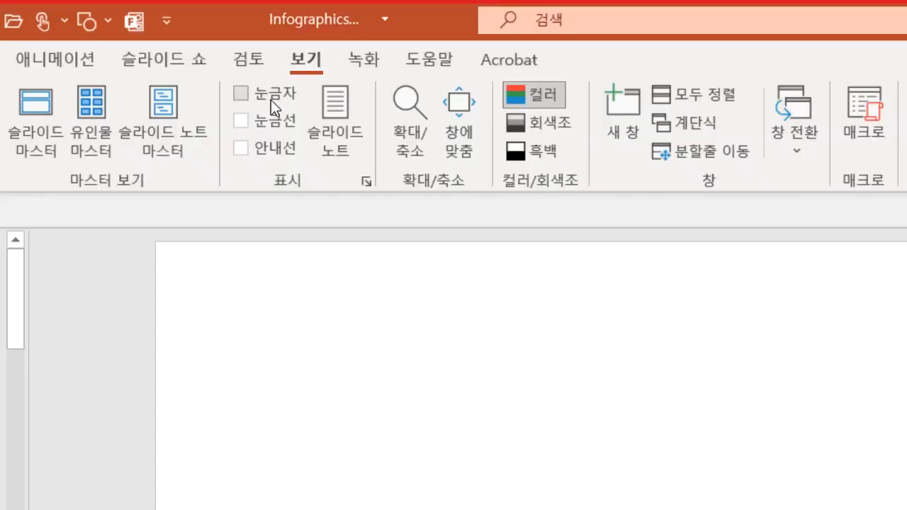
Show the ruler briefly, hide it again, and display the gridlines on the slide instead.
{"action": "left_click", "coordinate": [240, 97]}
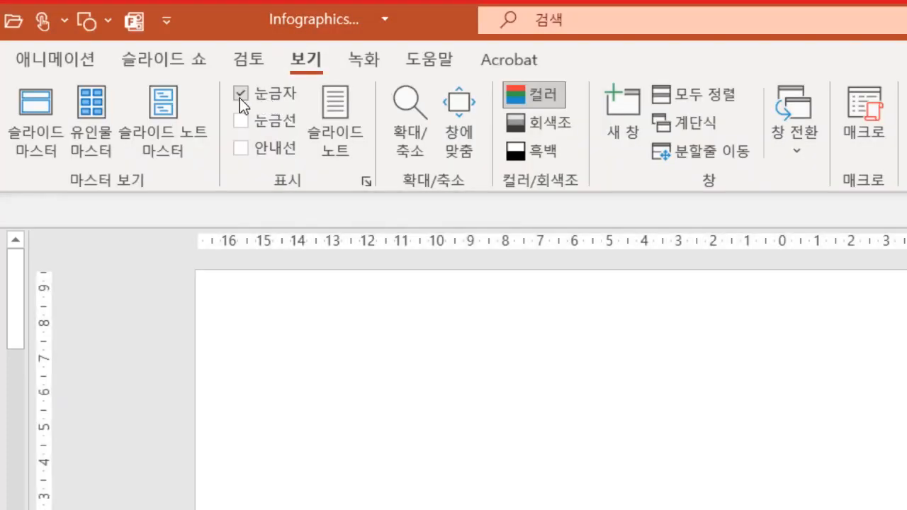
{"action": "left_click", "coordinate": [240, 98]}
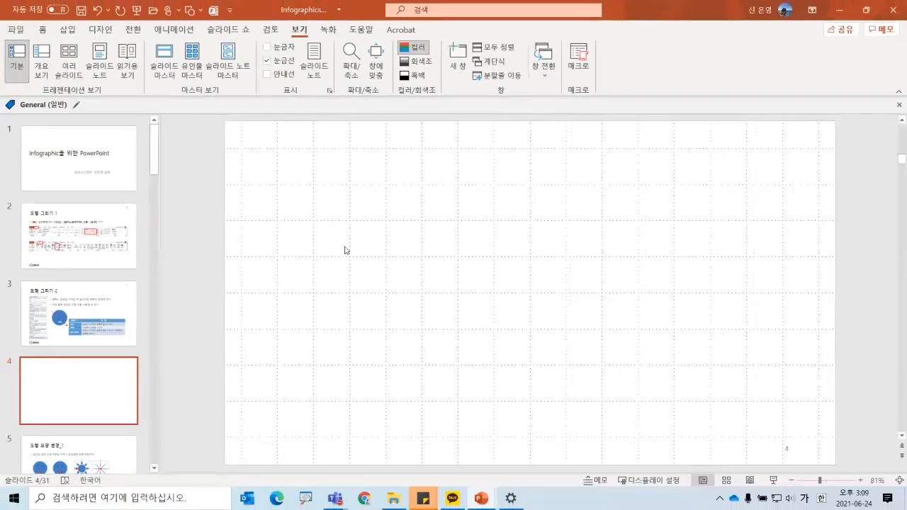
Draw a circle about 4 cm across from a grid intersection on slide 4 and move it near the slide's left edge.
{"action": "left_click", "coordinate": [192, 10]}
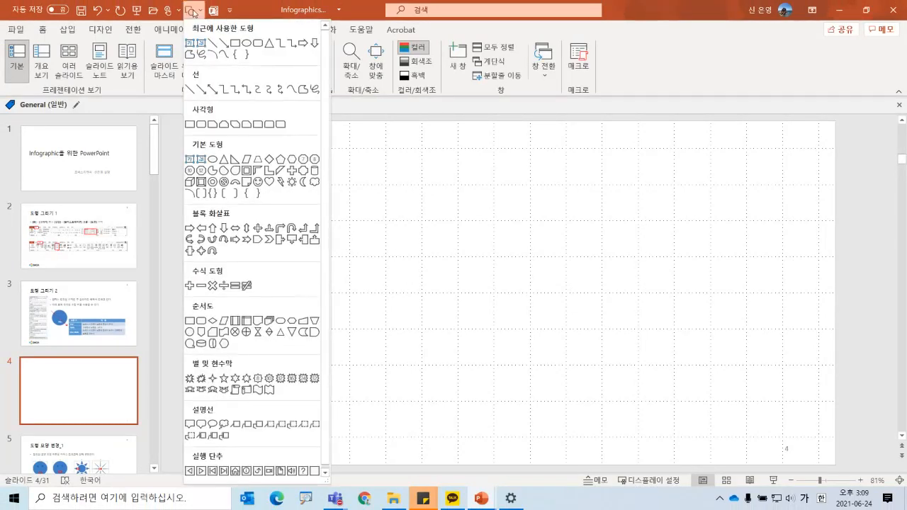
{"action": "left_click", "coordinate": [246, 44]}
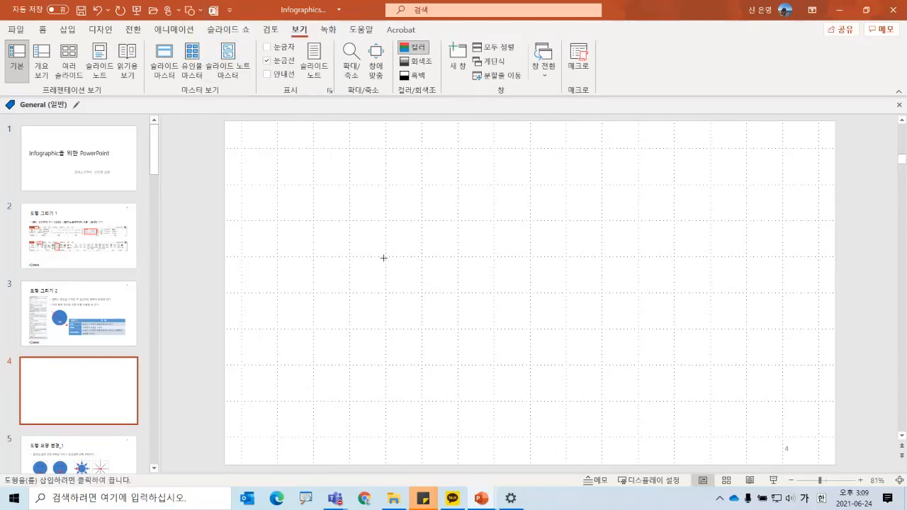
{"action": "scroll", "coordinate": [387, 258], "scroll_direction": "up", "scroll_amount": 4}
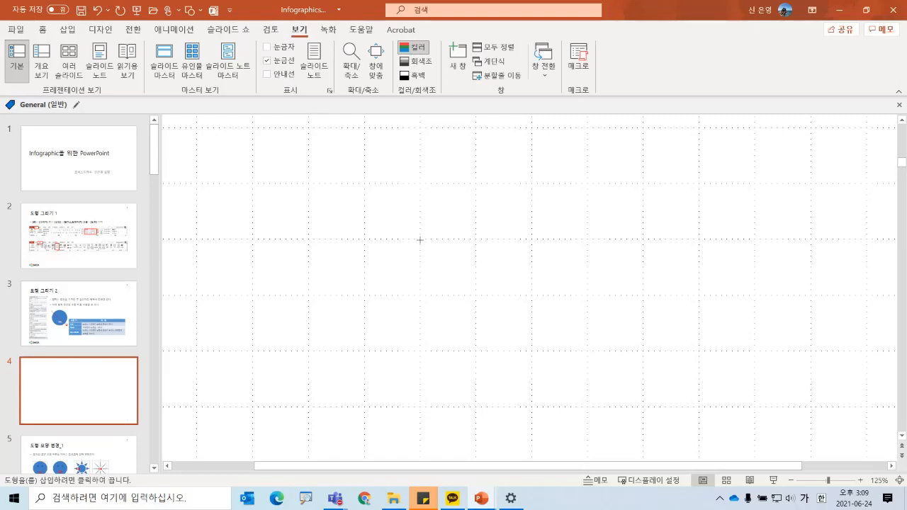
{"action": "left_click_drag", "start_coordinate": [420, 240], "coordinate": [534, 261]}
{"action": "key", "text": "shift"}
{"action": "key", "text": "shift"}
{"action": "key", "text": "shift"}
{"action": "key", "text": "shift"}
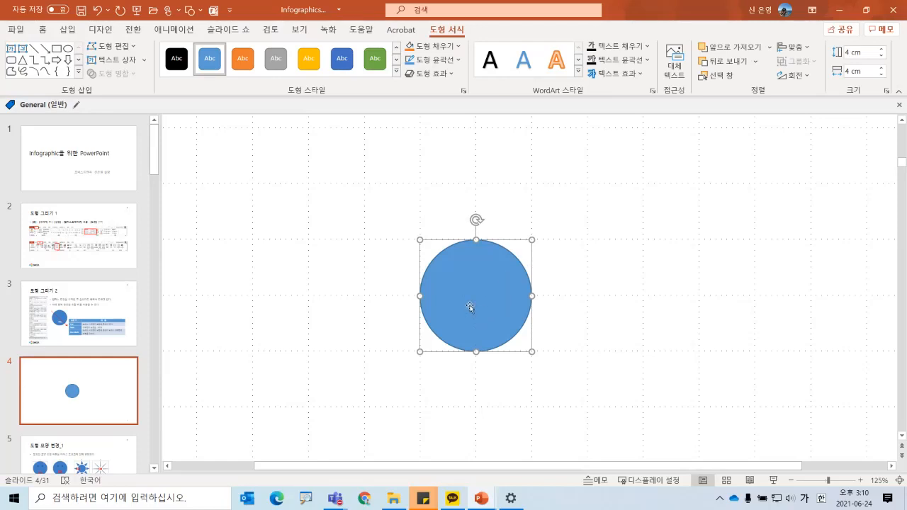
{"action": "left_click_drag", "start_coordinate": [479, 288], "coordinate": [265, 286]}
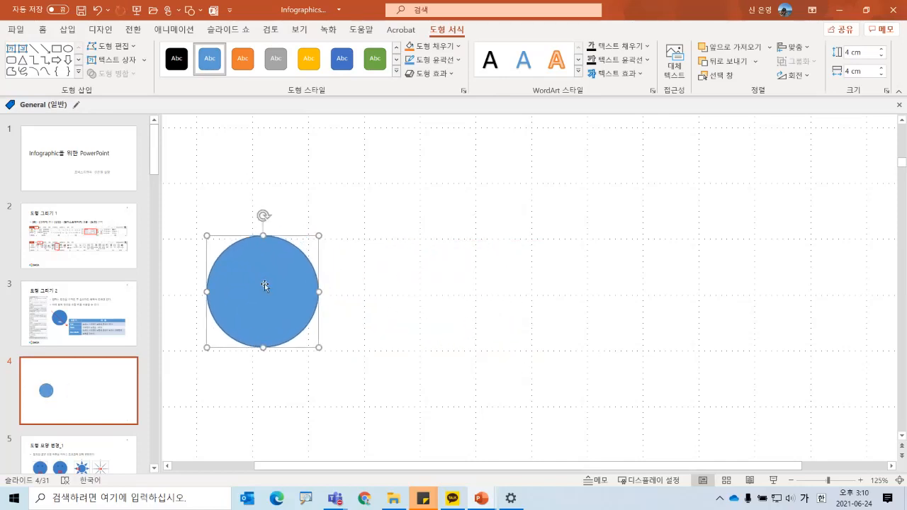
Draw a small ellipse about 1.76 cm wide and 1.03 cm high centred on a grid intersection, and delete it.
{"action": "left_click", "coordinate": [190, 13]}
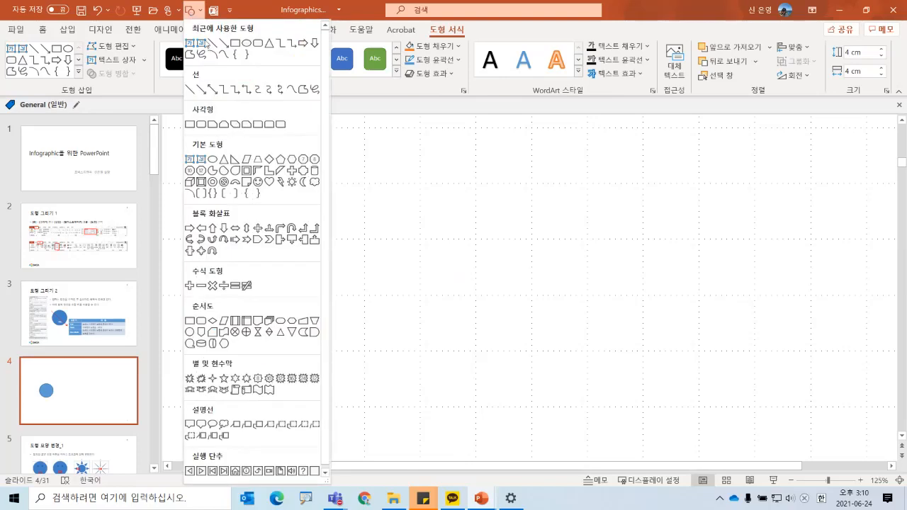
{"action": "left_click", "coordinate": [245, 47]}
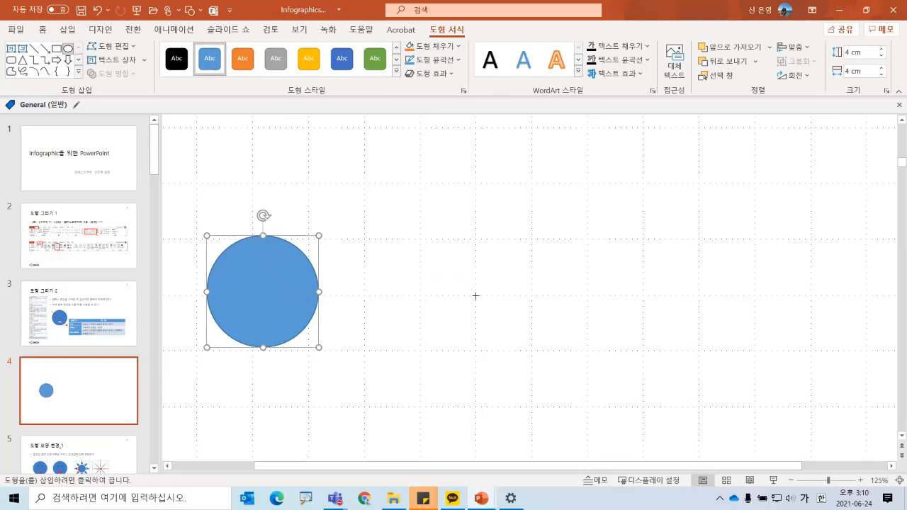
{"action": "left_click_drag", "start_coordinate": [476, 296], "coordinate": [500, 310]}
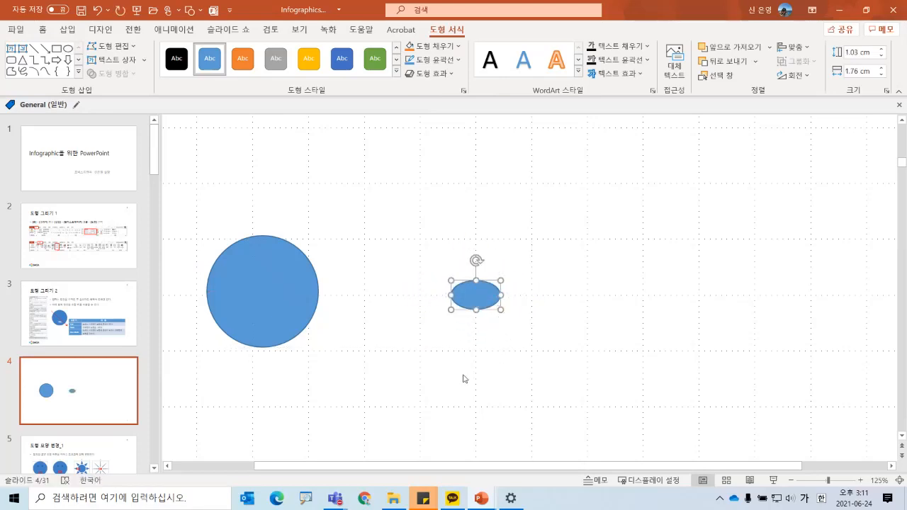
{"action": "key", "text": "Delete"}
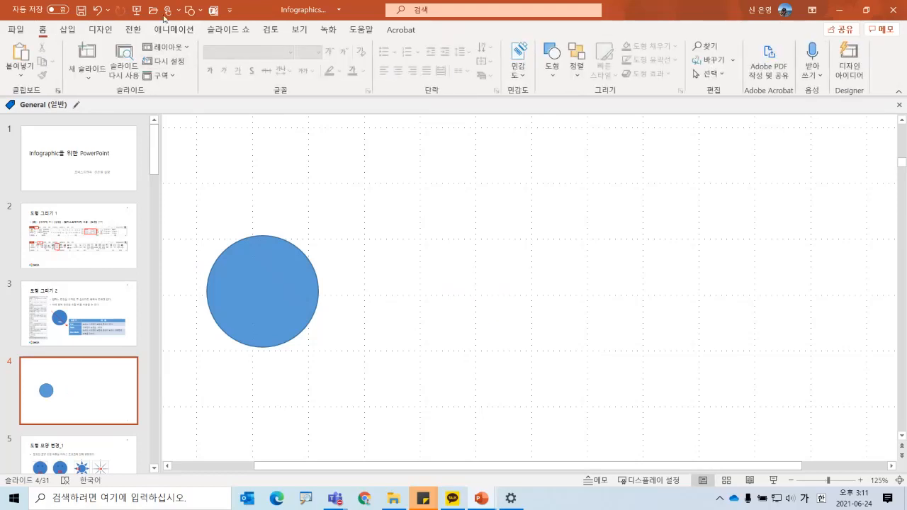
Draw a wide ellipse starting at its corner on a grid intersection beside the circle, and delete it.
{"action": "left_click", "coordinate": [190, 10]}
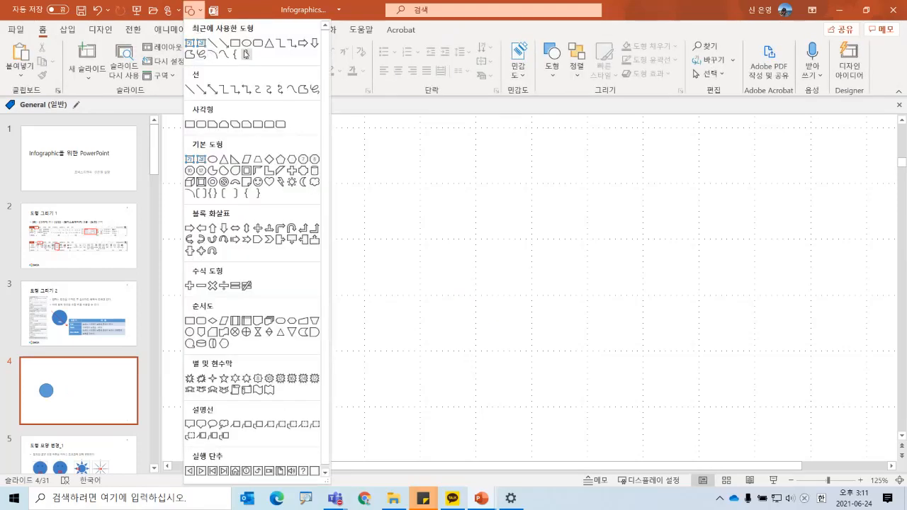
{"action": "left_click", "coordinate": [244, 44]}
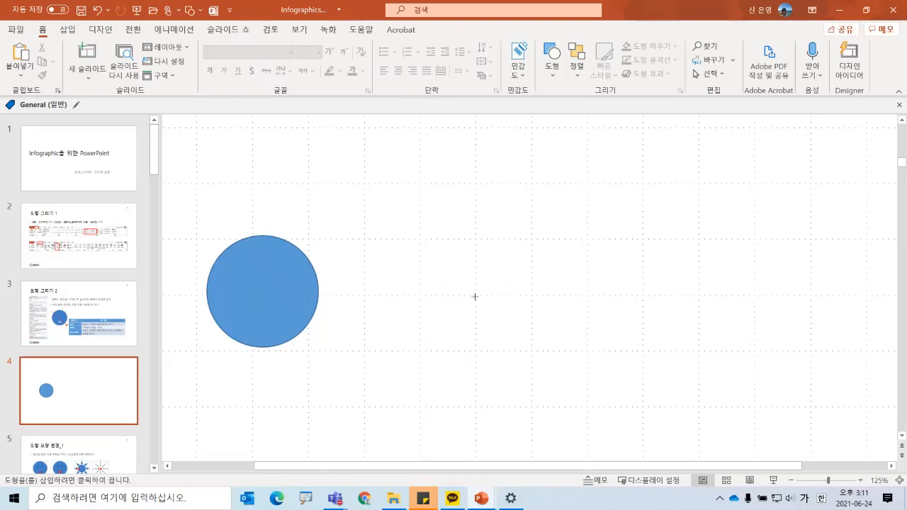
{"action": "mouse_move", "coordinate": [475, 296]}
{"action": "left_mouse_down"}
{"action": "mouse_move", "coordinate": [563, 314]}
{"action": "mouse_move", "coordinate": [559, 380]}
{"action": "mouse_move", "coordinate": [485, 361]}
{"action": "mouse_move", "coordinate": [472, 306]}
{"action": "mouse_move", "coordinate": [517, 295]}
{"action": "mouse_move", "coordinate": [543, 324]}
{"action": "mouse_move", "coordinate": [590, 324]}
{"action": "mouse_move", "coordinate": [609, 368]}
{"action": "mouse_move", "coordinate": [653, 365]}
{"action": "mouse_move", "coordinate": [558, 337]}
{"action": "mouse_move", "coordinate": [494, 295]}
{"action": "mouse_move", "coordinate": [476, 298]}
{"action": "left_mouse_up"}
{"action": "left_click_drag", "start_coordinate": [475, 298], "coordinate": [651, 358]}
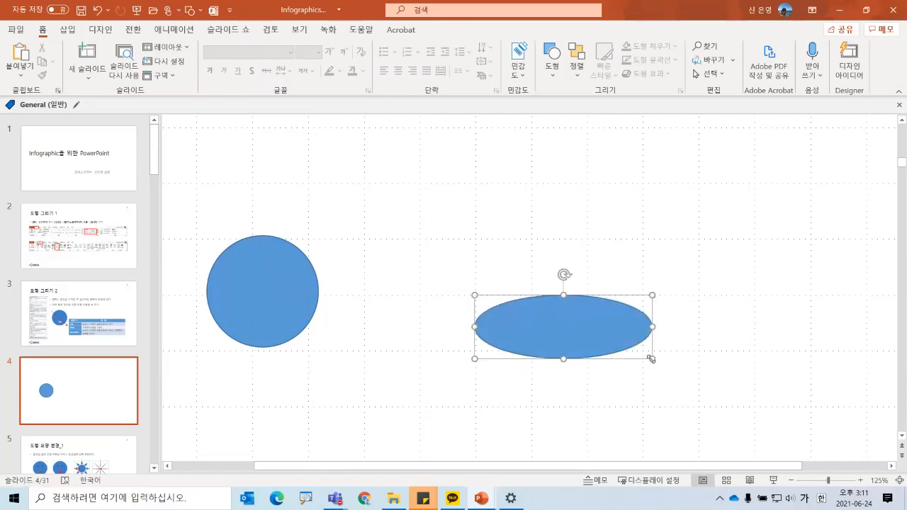
{"action": "key", "text": "Delete"}
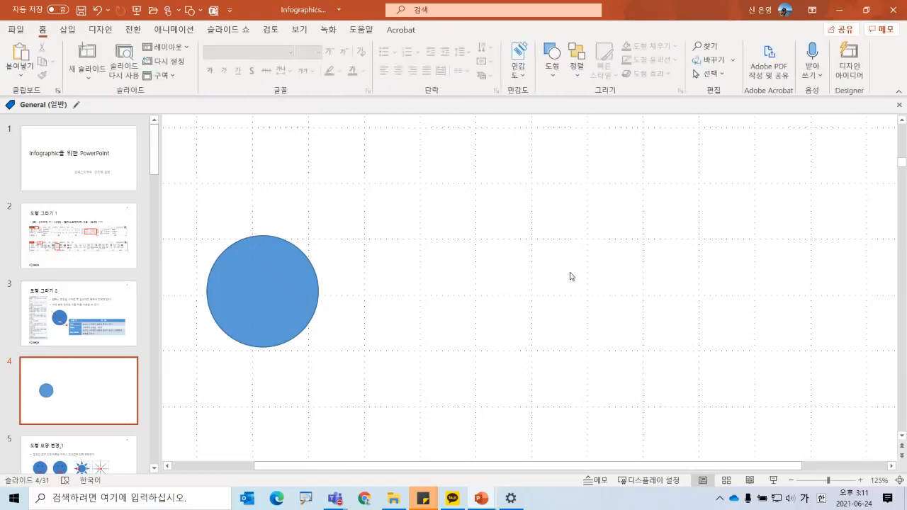
Draw a flat ellipse outward from its centre on a grid intersection, about four grid squares wide, beside the circle.
{"action": "left_click", "coordinate": [187, 14]}
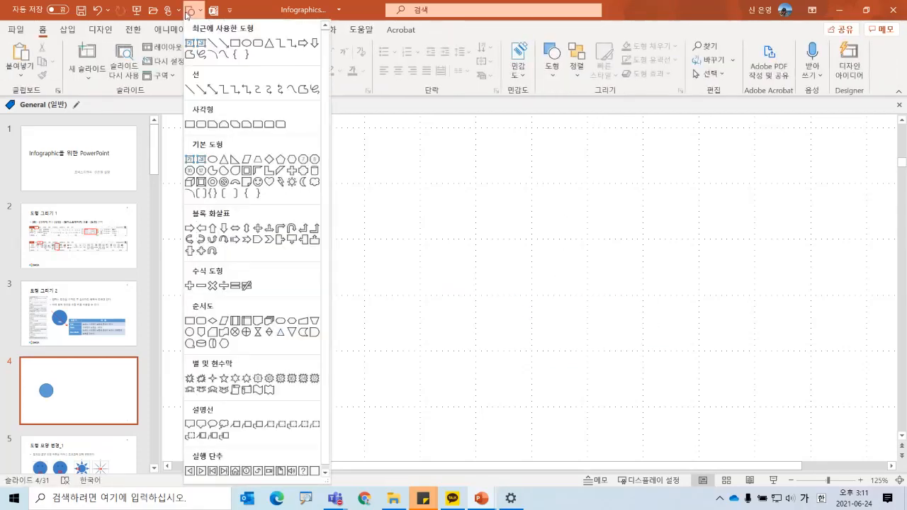
{"action": "left_click", "coordinate": [244, 46]}
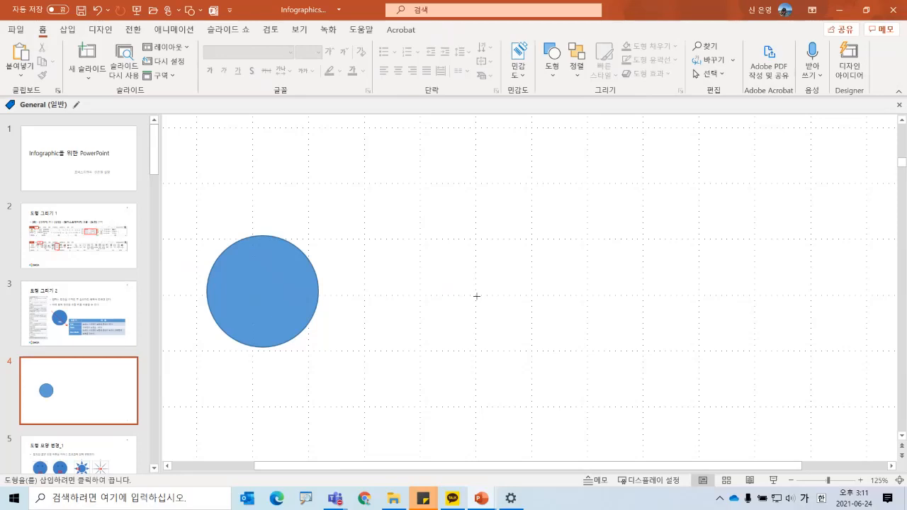
{"action": "left_click_drag", "start_coordinate": [477, 297], "coordinate": [588, 268]}
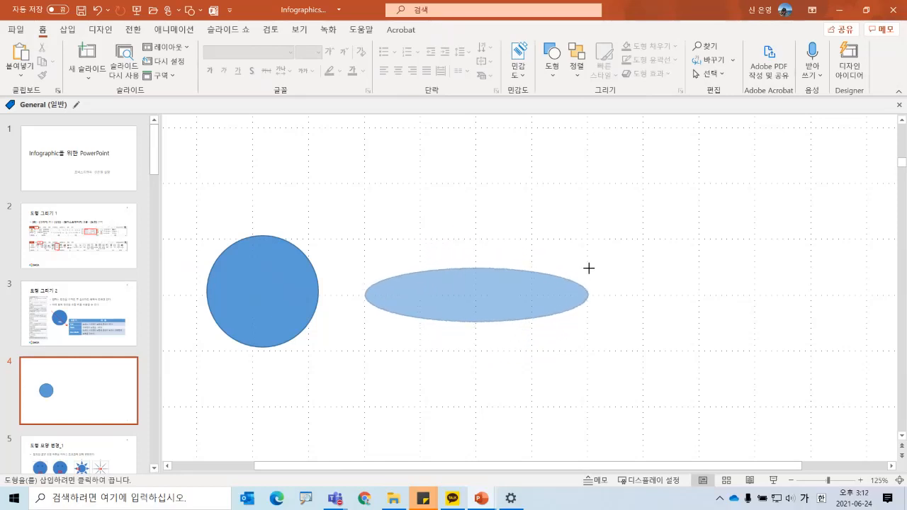
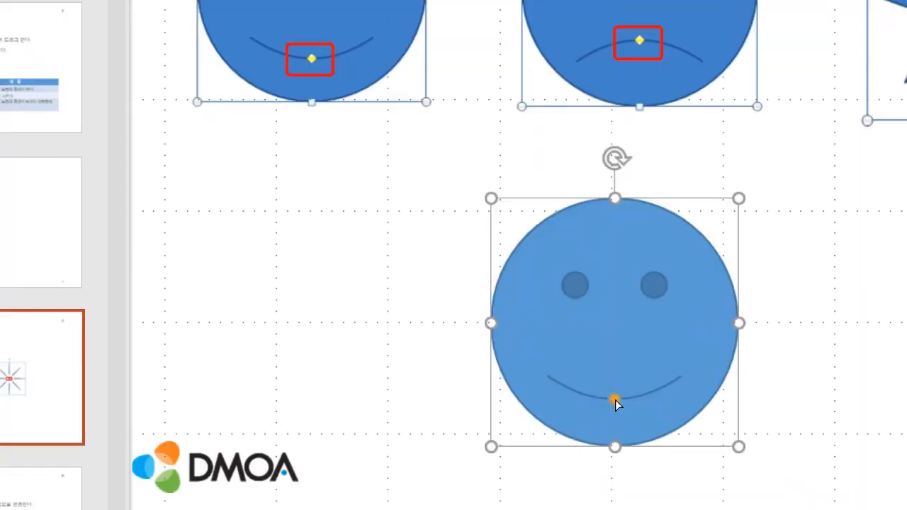
Bend the mouth of the new smiley on slide 5 into a frown and back into a smile.
{"action": "left_click_drag", "start_coordinate": [615, 399], "coordinate": [615, 354]}
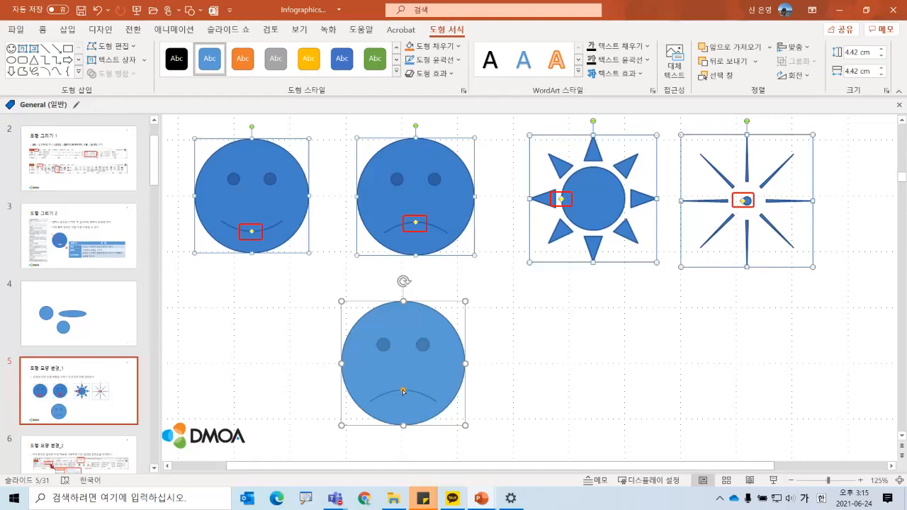
{"action": "left_click_drag", "start_coordinate": [403, 392], "coordinate": [404, 407]}
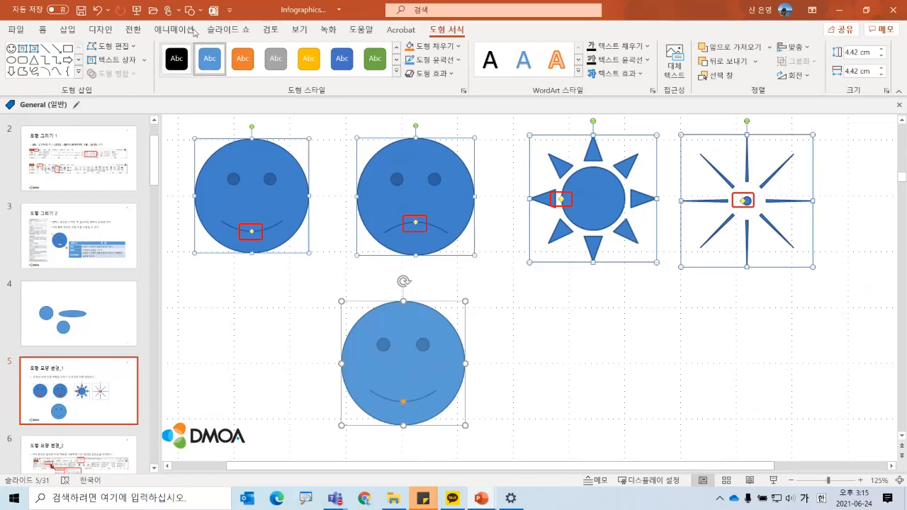
Draw a sun about 6.23 cm in size below the sample sun, shrinking its central circle to the minimum and enlarging it to the maximum.
{"action": "left_click", "coordinate": [192, 14]}
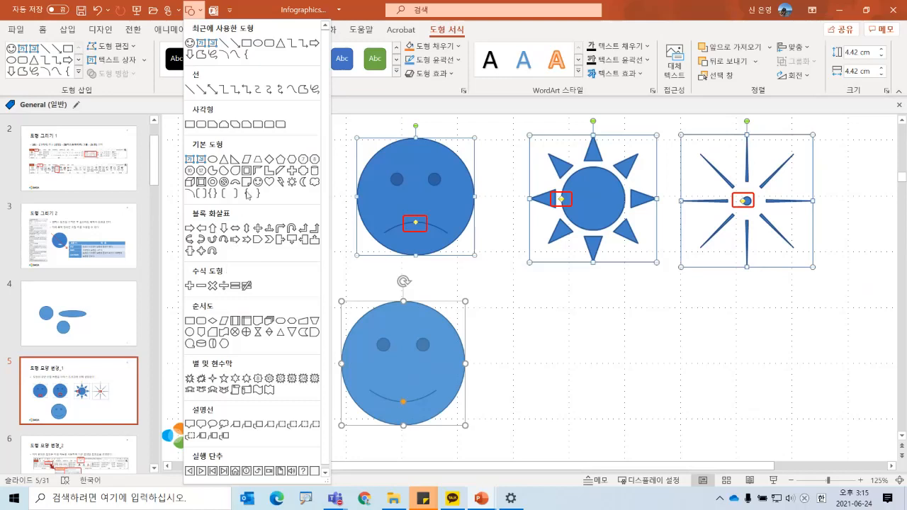
{"action": "left_click", "coordinate": [293, 182]}
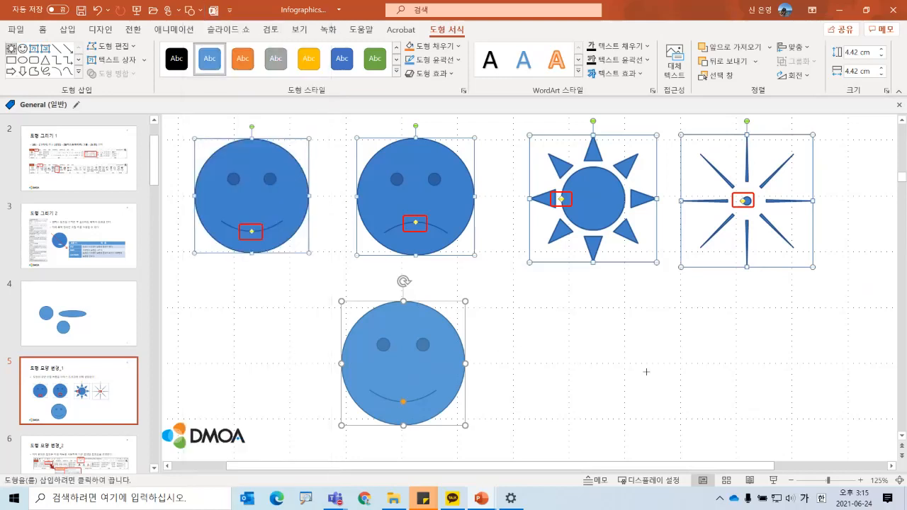
{"action": "left_click_drag", "start_coordinate": [624, 364], "coordinate": [715, 434]}
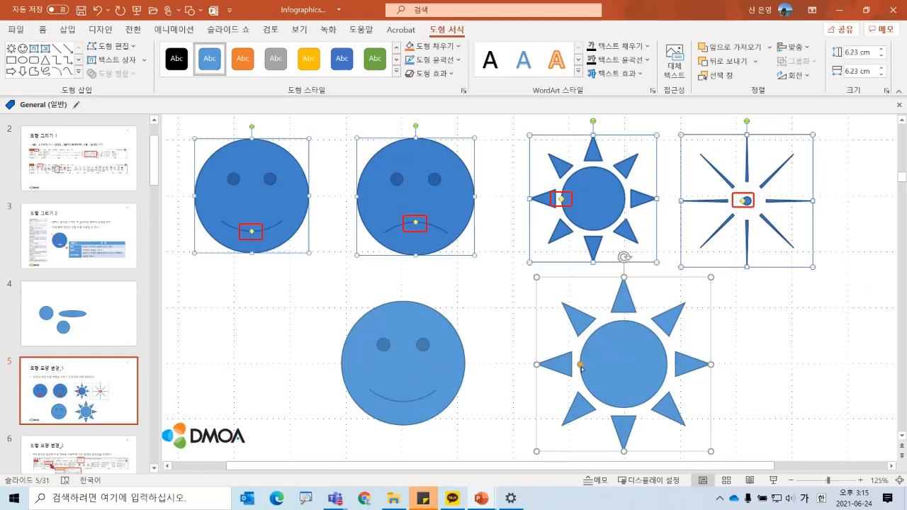
{"action": "left_click_drag", "start_coordinate": [581, 365], "coordinate": [626, 368]}
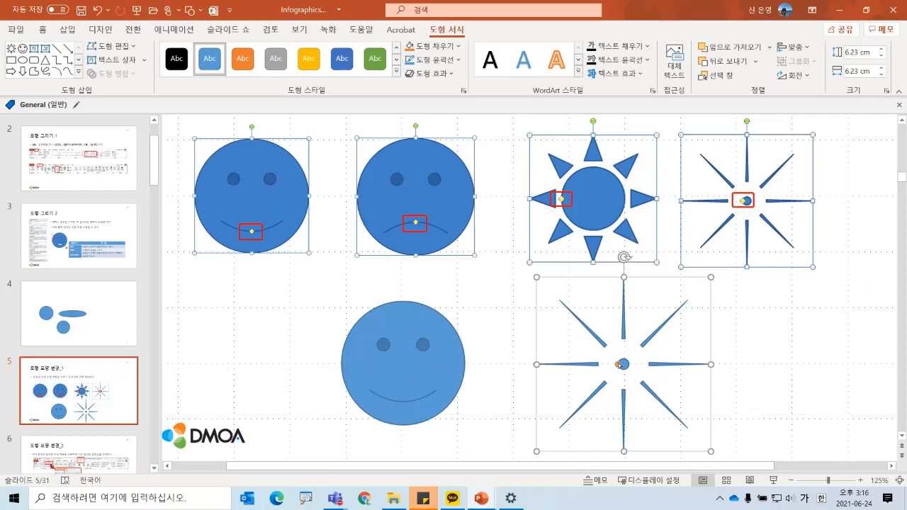
{"action": "left_click_drag", "start_coordinate": [620, 365], "coordinate": [544, 364]}
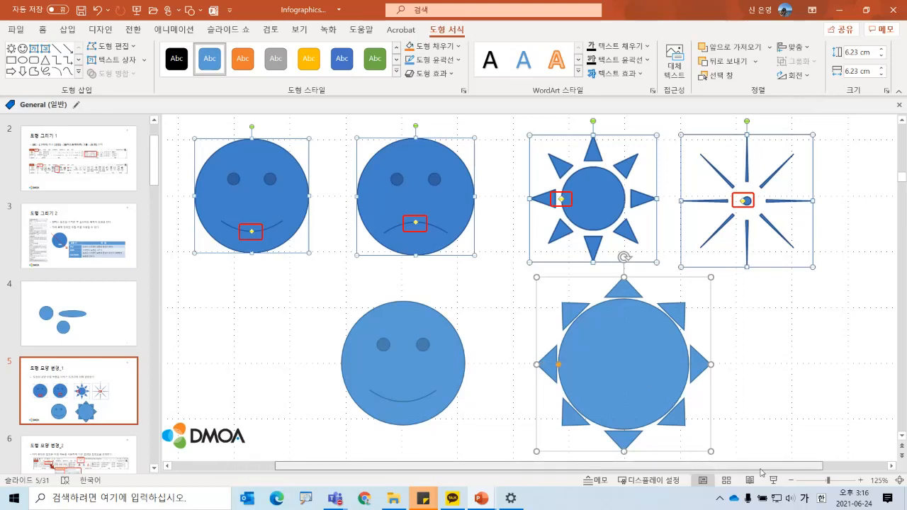
Draw a U-turn block arrow about 5.54 cm wide and 5.23 cm high beside the sun.
{"action": "left_click_drag", "start_coordinate": [760, 469], "coordinate": [819, 475]}
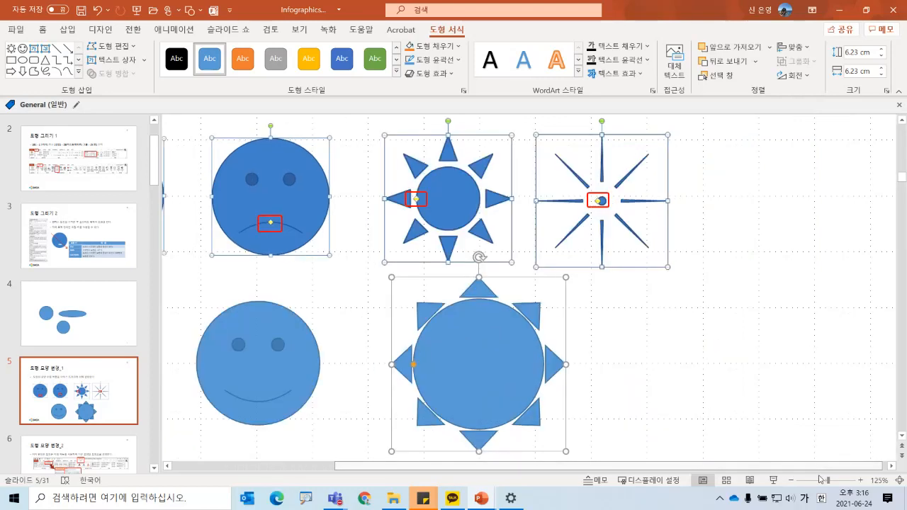
{"action": "left_click", "coordinate": [190, 12]}
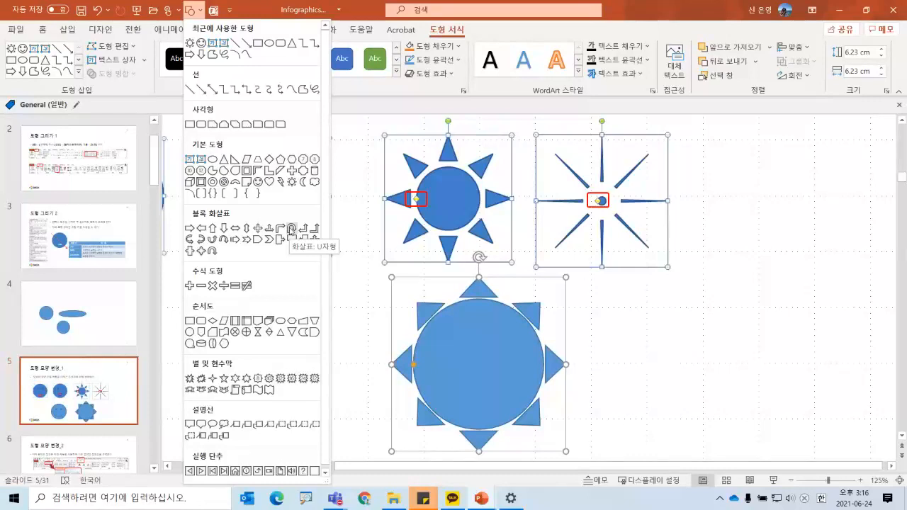
{"action": "left_click", "coordinate": [291, 229]}
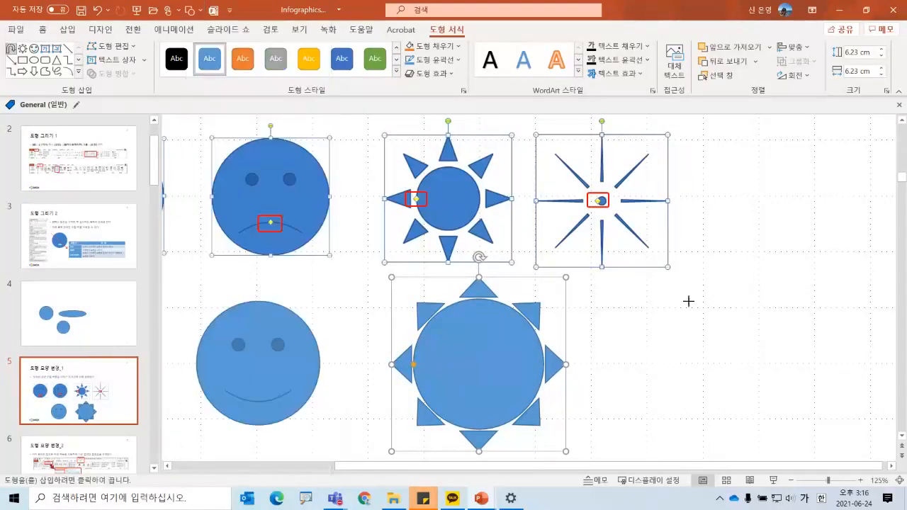
{"action": "left_click_drag", "start_coordinate": [685, 297], "coordinate": [842, 444]}
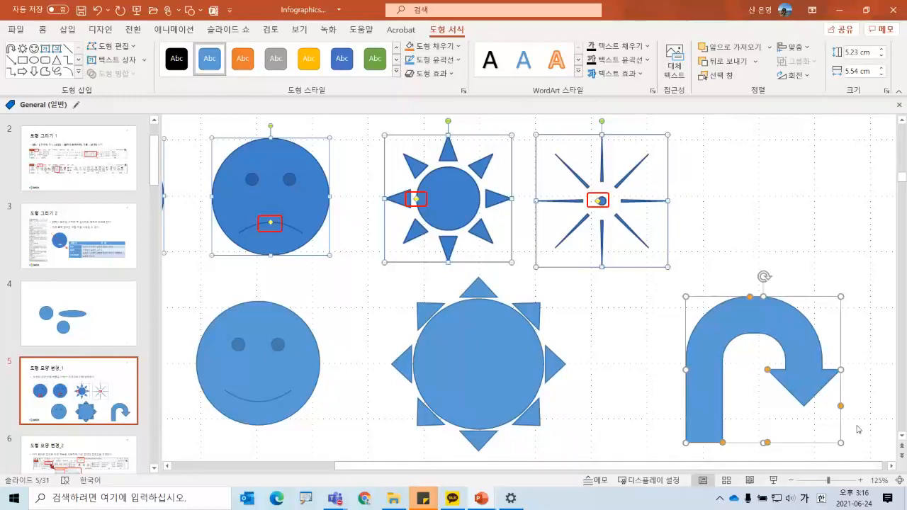
Flatten the U-turn arrow's head to a line, stretch it into a long point, and return it to its initial proportions.
{"action": "scroll", "coordinate": [848, 399], "scroll_direction": "up", "scroll_amount": 2}
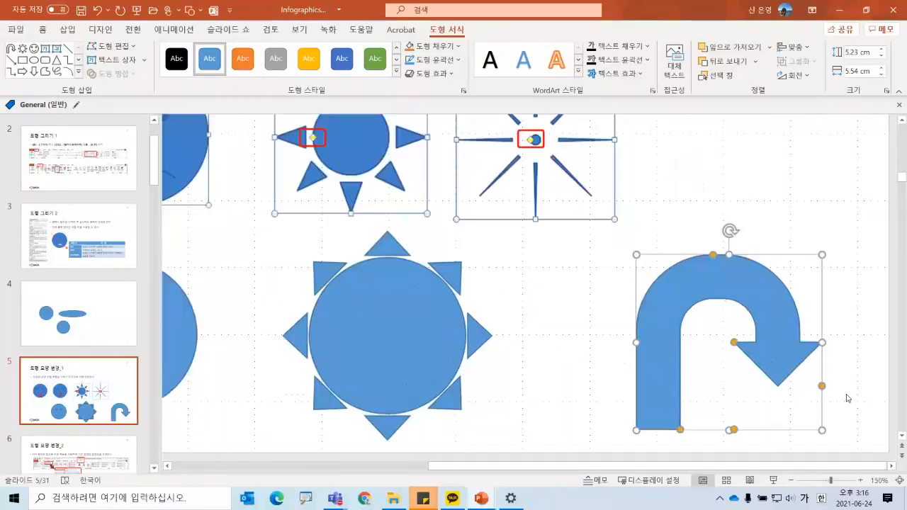
{"action": "scroll", "coordinate": [850, 403], "scroll_direction": "up", "scroll_amount": 3}
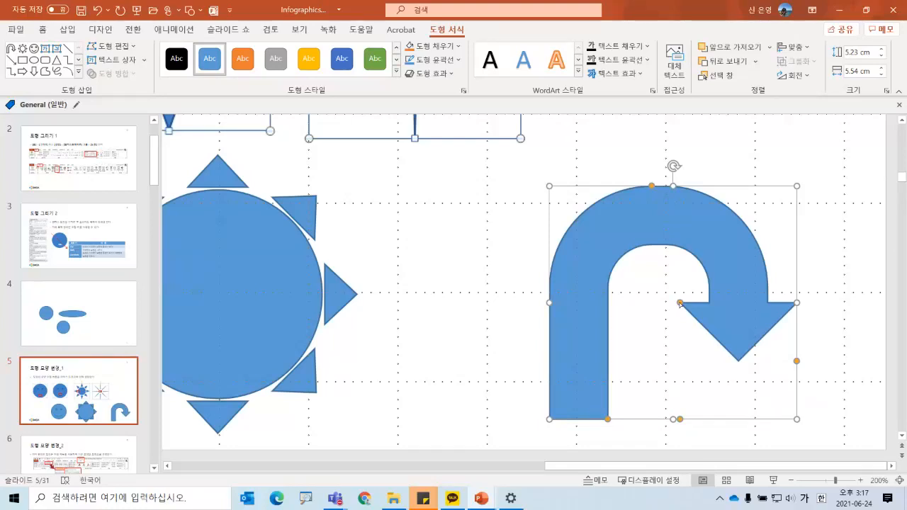
{"action": "left_click_drag", "start_coordinate": [679, 303], "coordinate": [716, 381]}
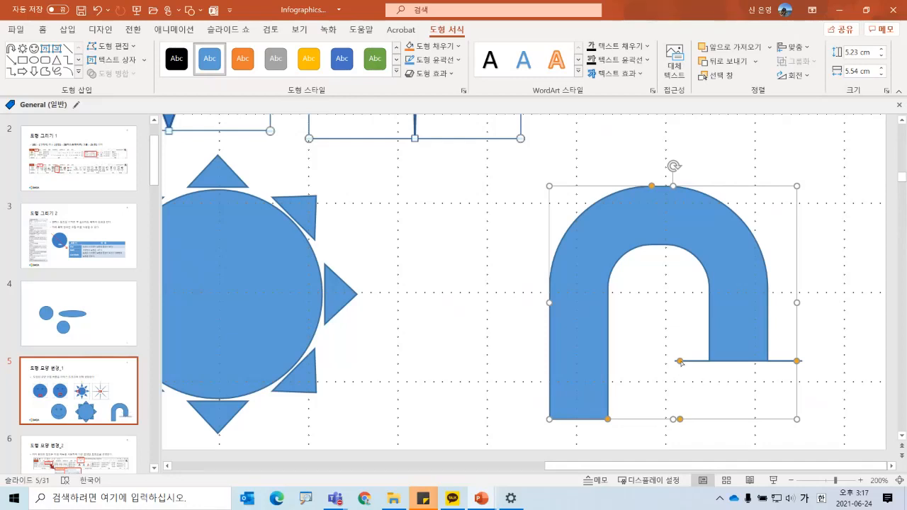
{"action": "left_click_drag", "start_coordinate": [681, 362], "coordinate": [707, 227]}
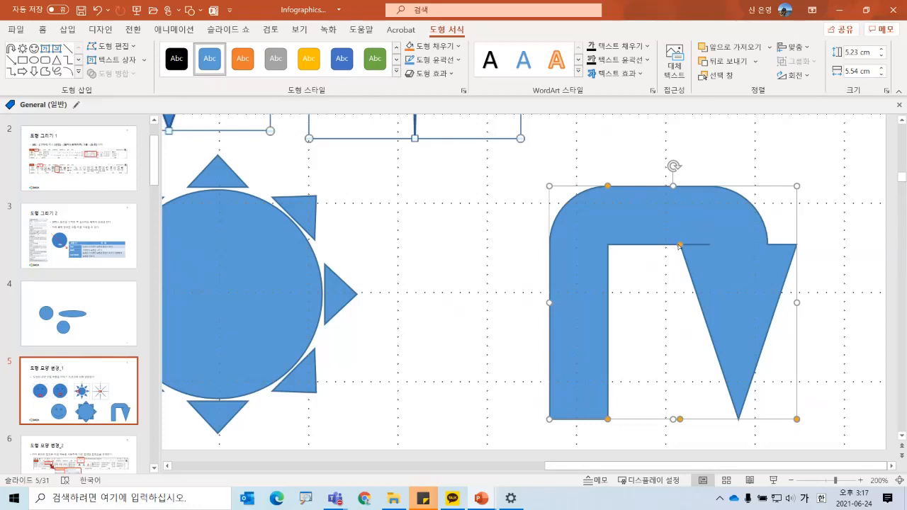
{"action": "left_click_drag", "start_coordinate": [679, 246], "coordinate": [677, 305]}
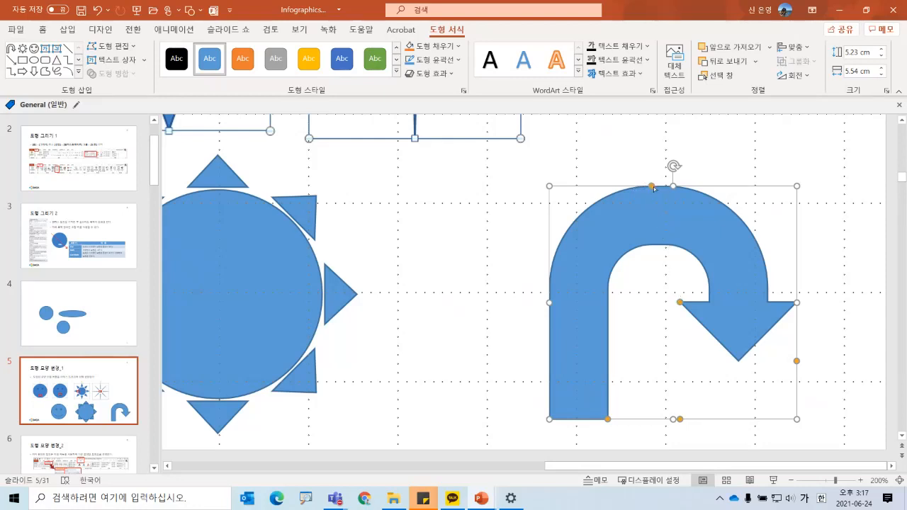
Reshape the U-turn arrow so its bend has nearly square corners and its shaft is thicker.
{"action": "left_click_drag", "start_coordinate": [655, 189], "coordinate": [564, 196]}
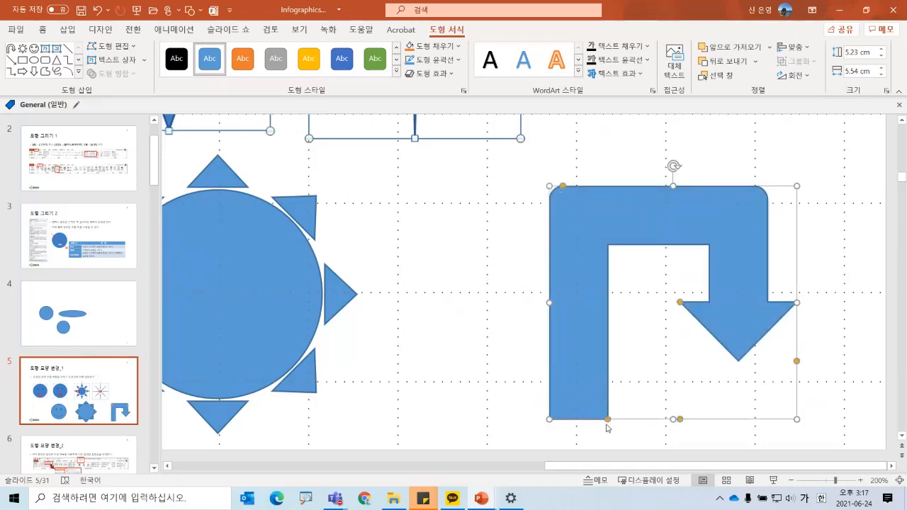
{"action": "left_click_drag", "start_coordinate": [608, 420], "coordinate": [627, 415]}
{"action": "key", "text": "Delete"}
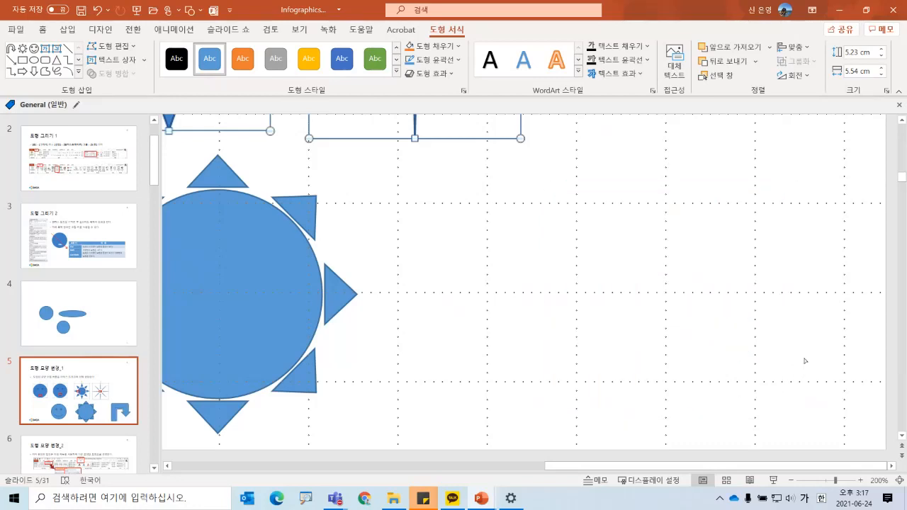
{"action": "left_click_drag", "start_coordinate": [806, 361], "coordinate": [765, 362]}
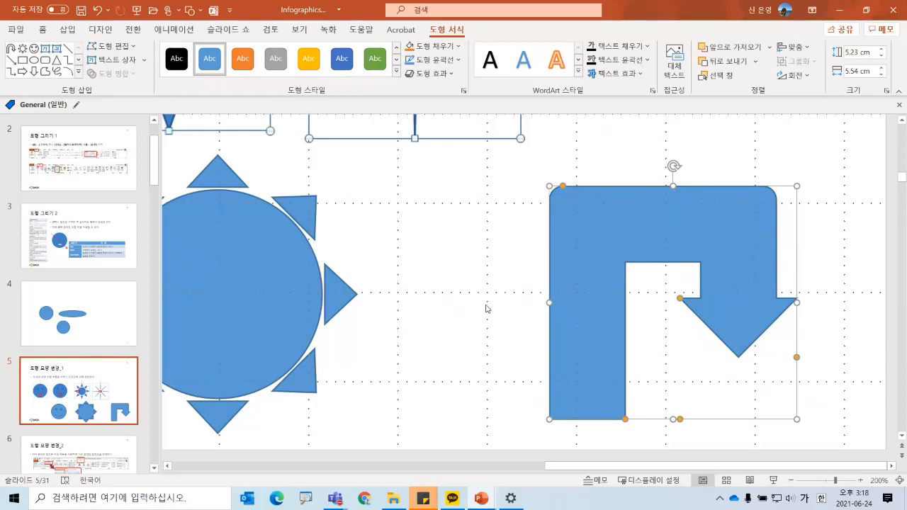
{"action": "scroll", "coordinate": [437, 279], "scroll_direction": "down", "scroll_amount": 3, "text": "ctrl"}
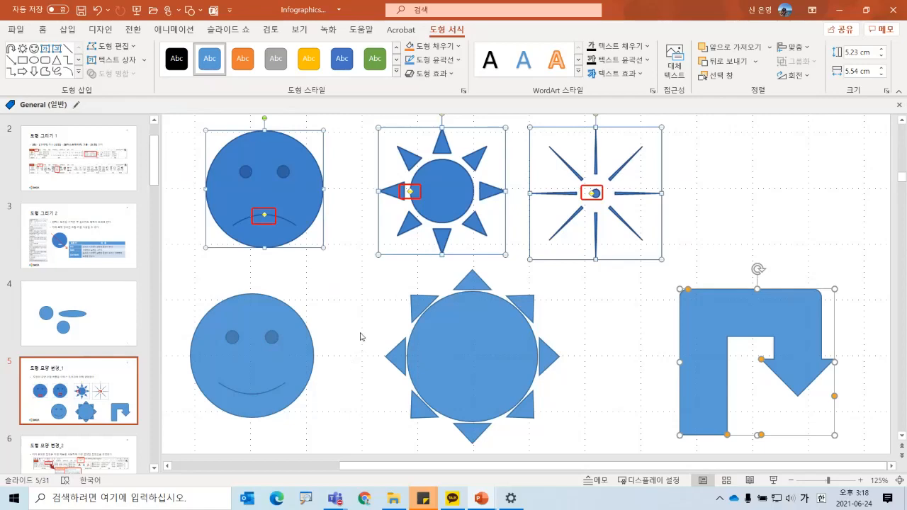
{"action": "scroll", "coordinate": [360, 337], "scroll_direction": "down", "scroll_amount": 2, "text": "ctrl"}
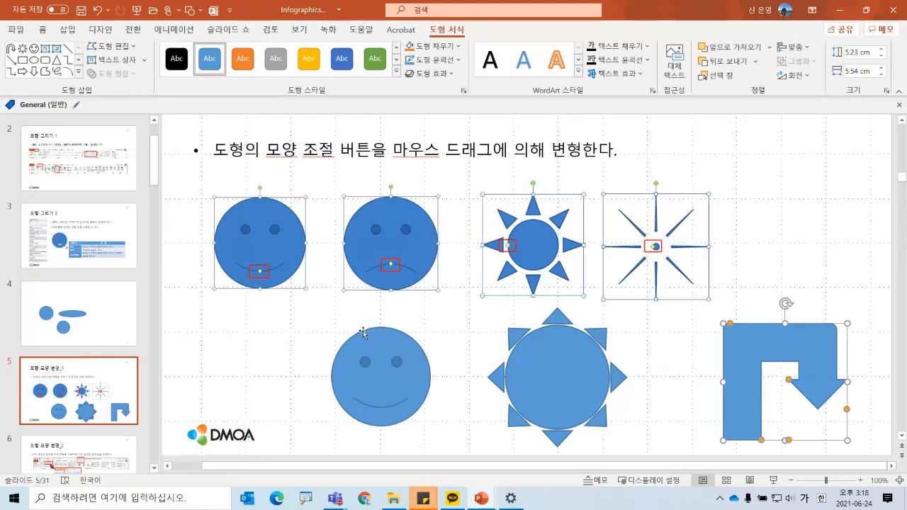
Add a blank slide after slide 7, the one with the curved-edge arrow.
{"action": "left_click", "coordinate": [91, 453]}
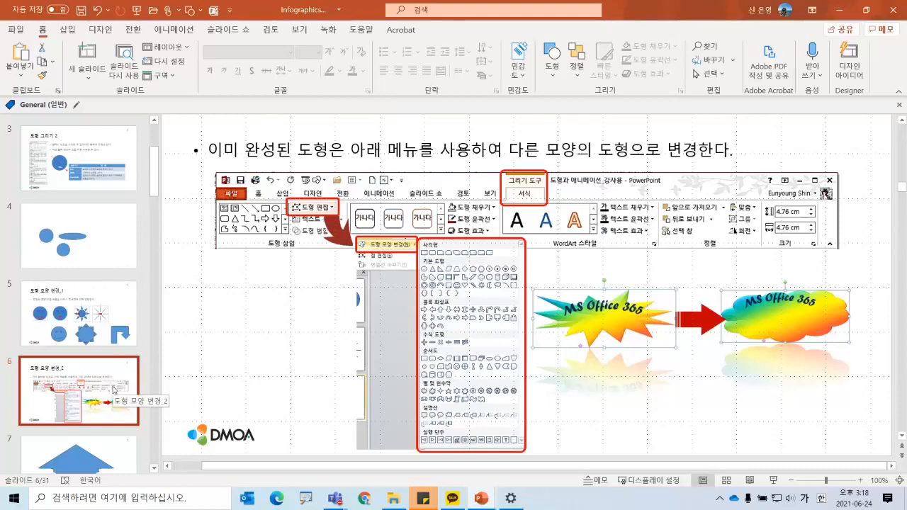
{"action": "left_click", "coordinate": [92, 461]}
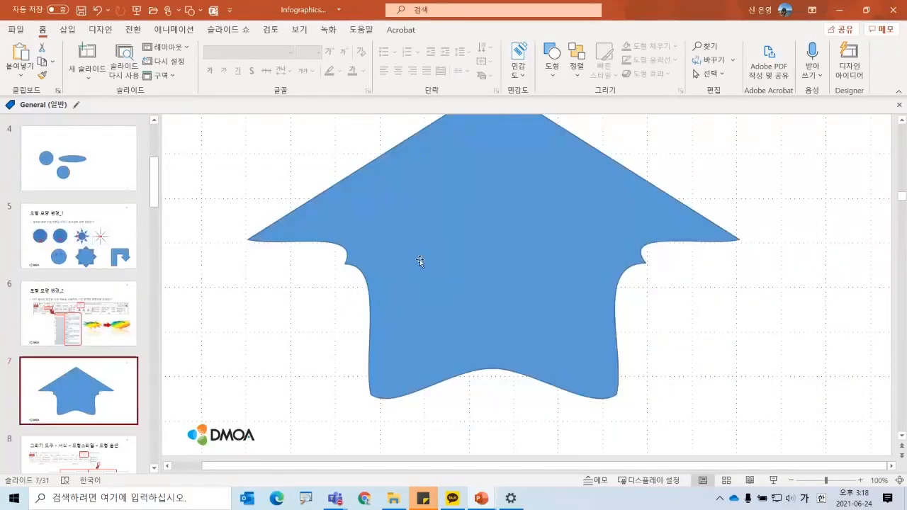
{"action": "scroll", "coordinate": [420, 252], "scroll_direction": "down", "scroll_amount": 2}
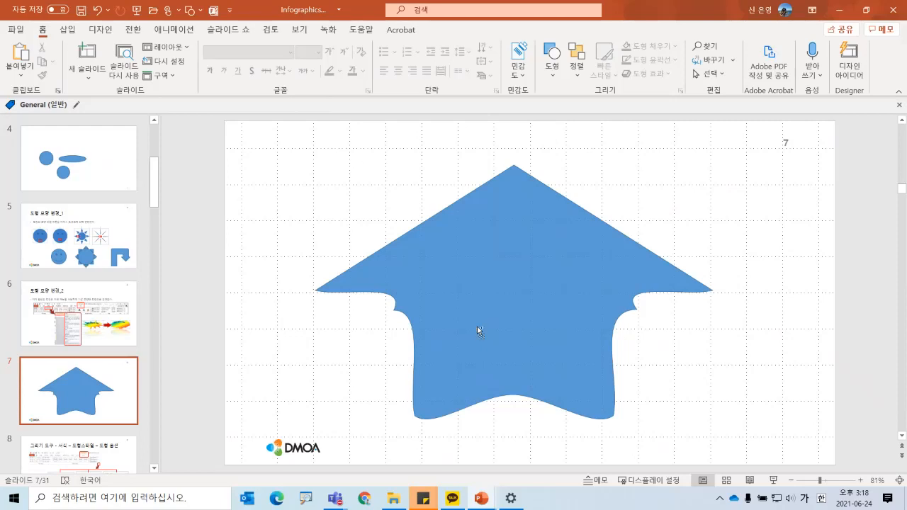
{"action": "key", "text": "ctrl+m"}
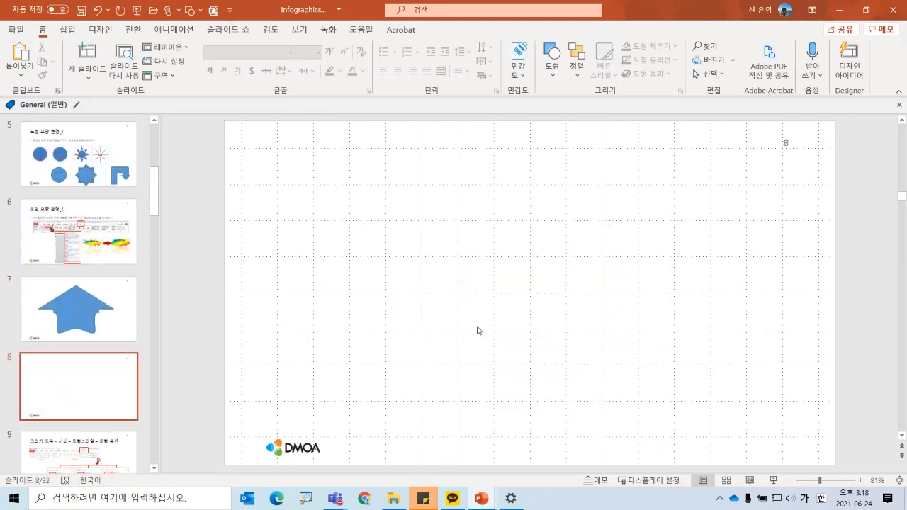
Draw an up block arrow about 16.73 cm wide and 11.29 cm high on the new slide and shift it slightly down and left.
{"action": "left_click", "coordinate": [188, 11]}
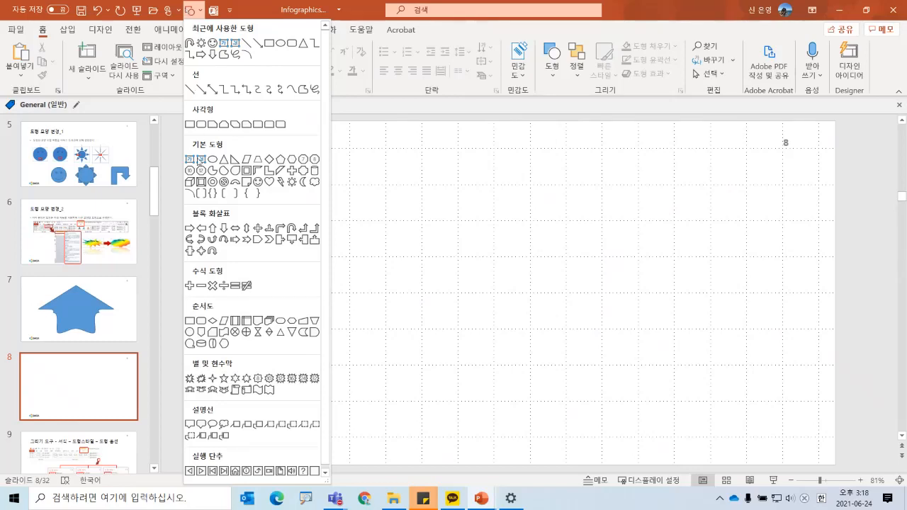
{"action": "left_click", "coordinate": [211, 229]}
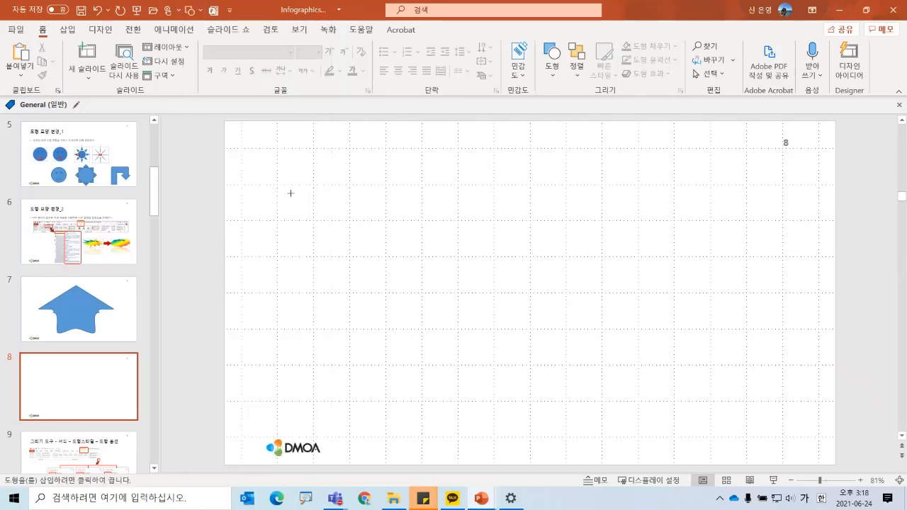
{"action": "left_click_drag", "start_coordinate": [288, 175], "coordinate": [590, 379]}
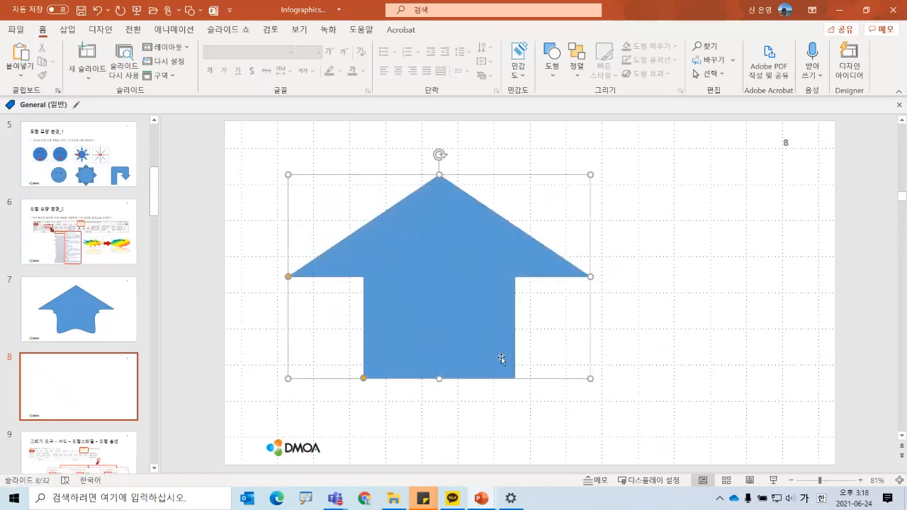
{"action": "left_click_drag", "start_coordinate": [476, 296], "coordinate": [449, 317]}
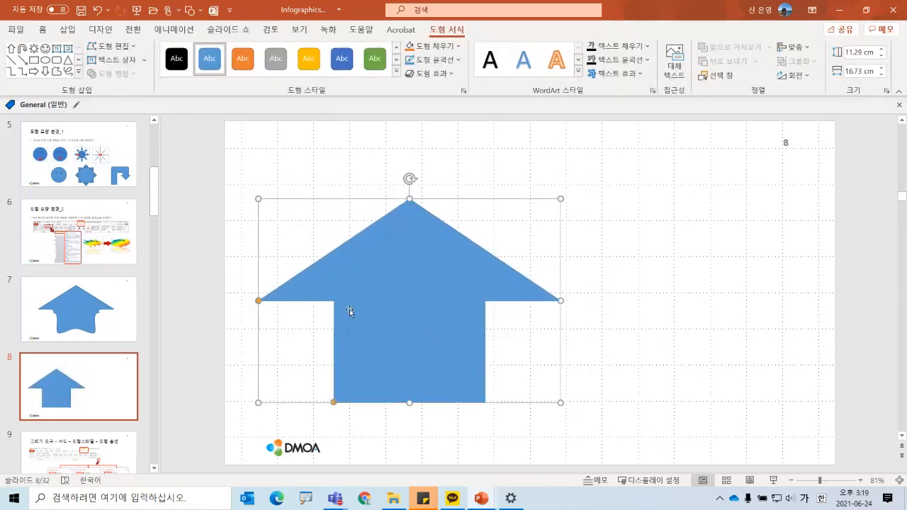
Edit the up arrow's points, moving the two inner corners beneath the arrowhead outward and slightly down.
{"action": "scroll", "coordinate": [351, 306], "scroll_direction": "up", "scroll_amount": 2}
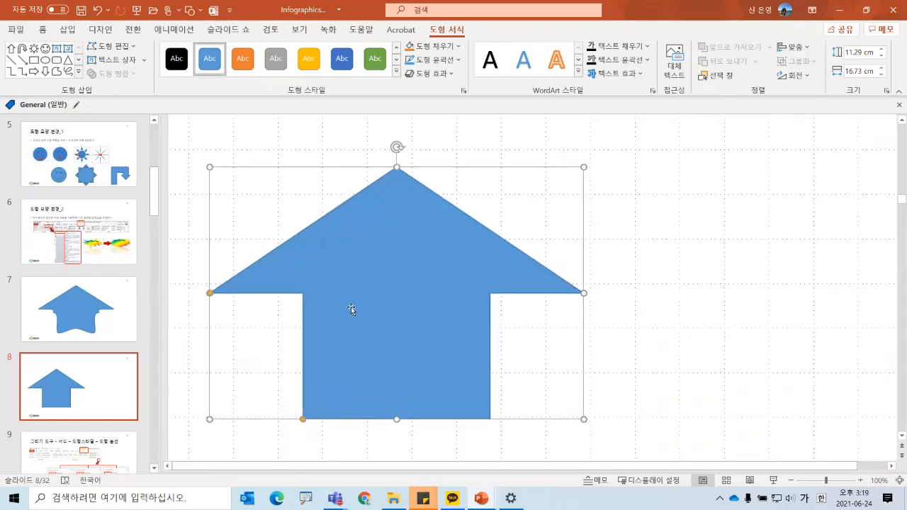
{"action": "right_click", "coordinate": [344, 249]}
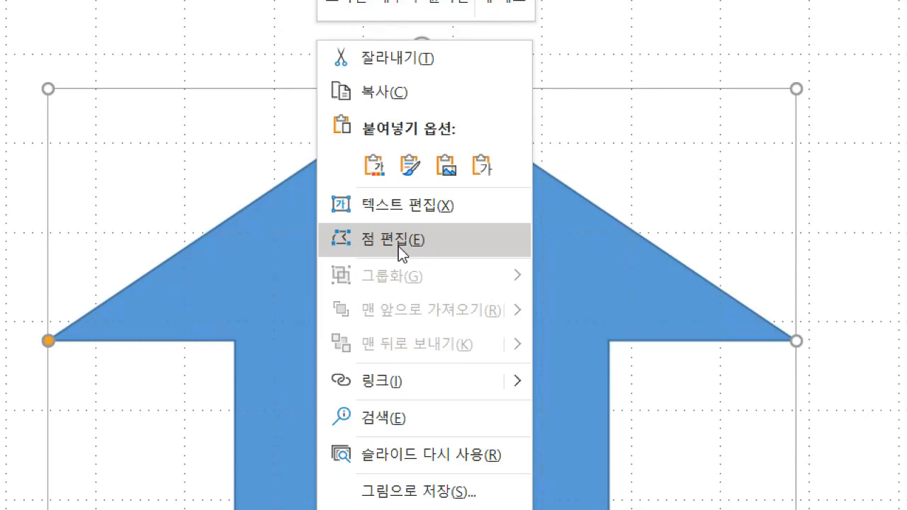
{"action": "left_click", "coordinate": [399, 241]}
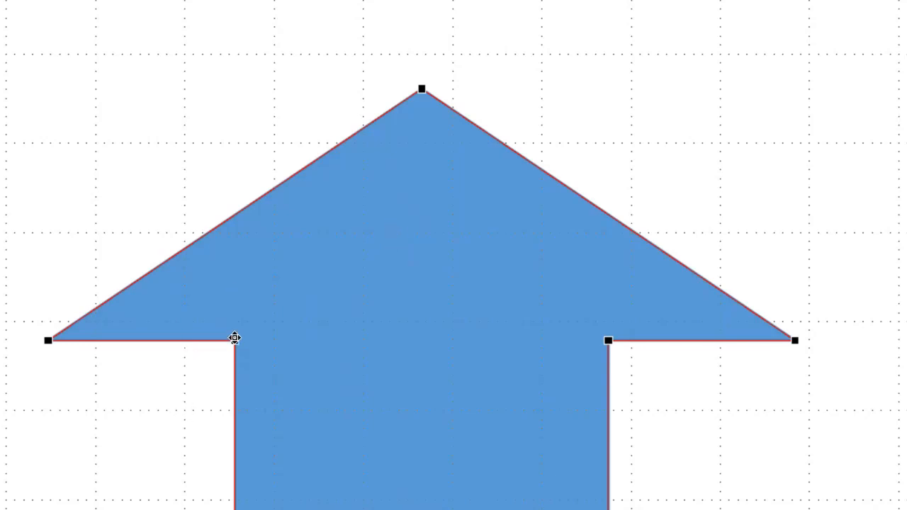
{"action": "left_click_drag", "start_coordinate": [234, 340], "coordinate": [199, 357]}
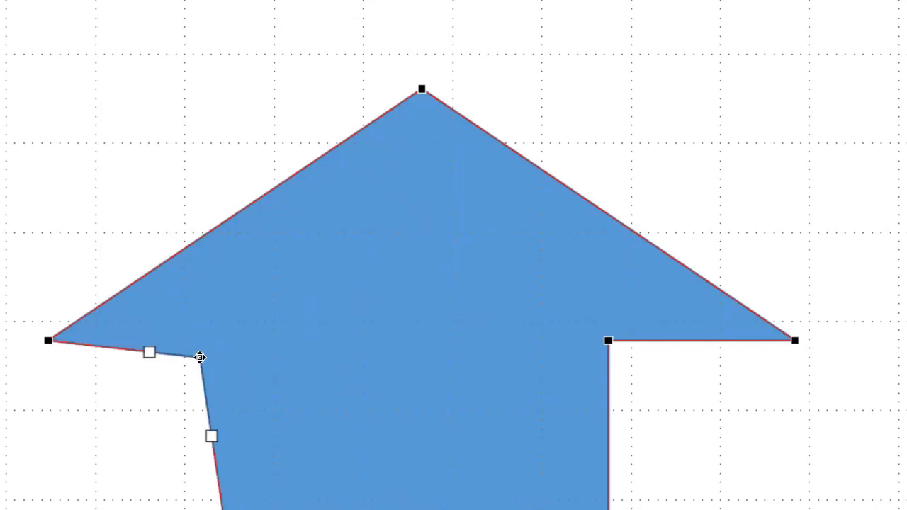
{"action": "scroll", "coordinate": [251, 437], "scroll_direction": "down", "scroll_amount": 1}
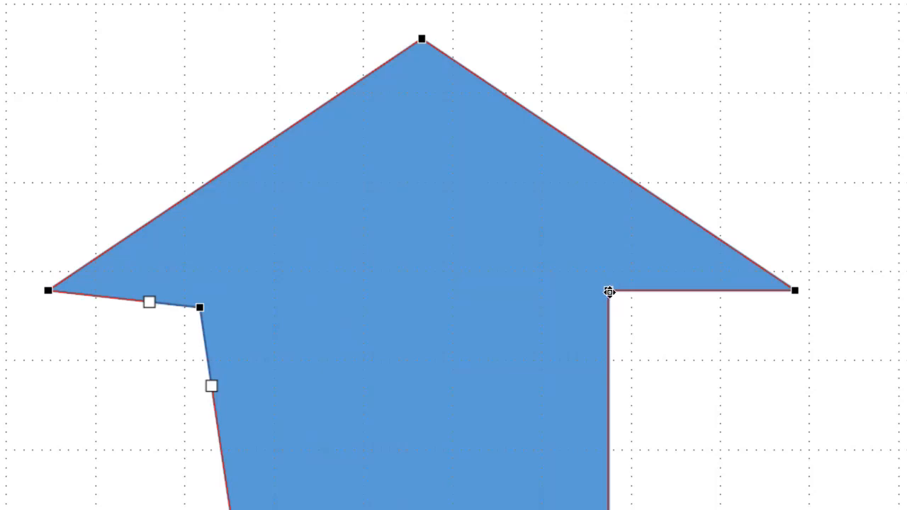
{"action": "left_click_drag", "start_coordinate": [609, 292], "coordinate": [634, 304]}
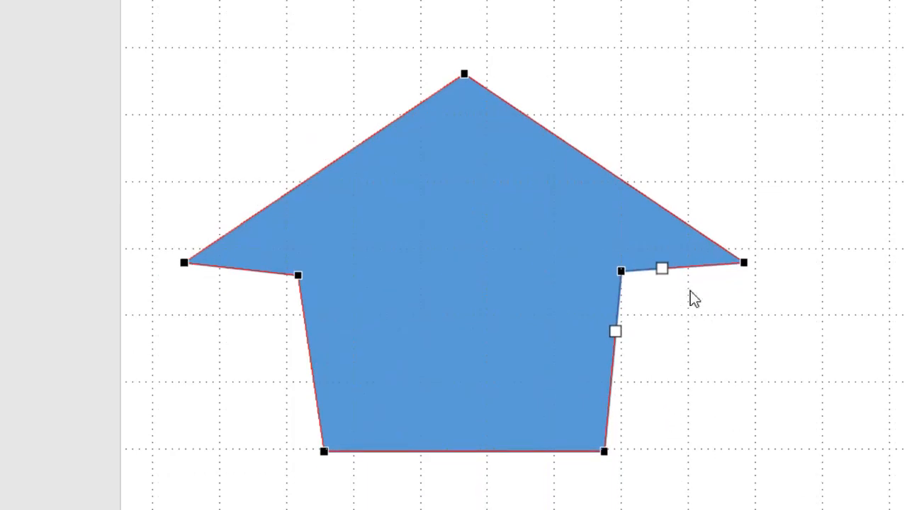
Curve both edges meeting at the arrowhead's right tip, move the tip outward and up, and finish point editing.
{"action": "left_click", "coordinate": [733, 265]}
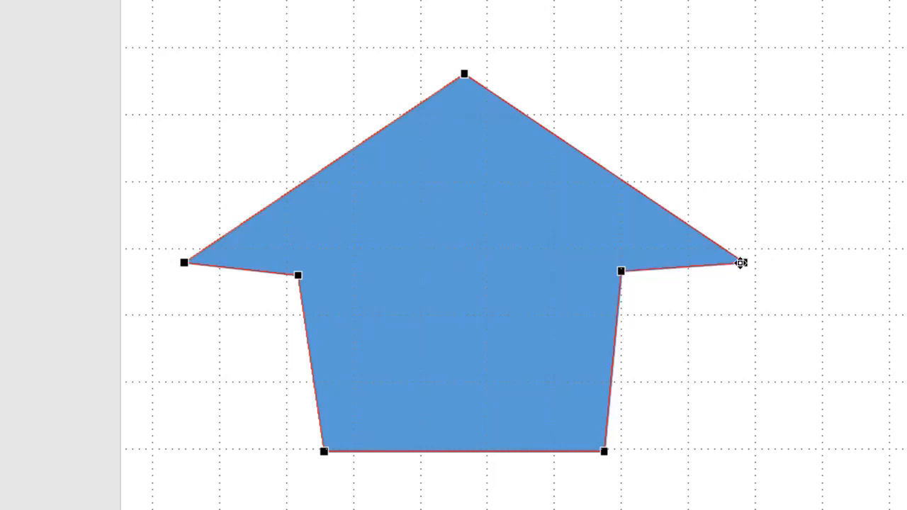
{"action": "left_click", "coordinate": [741, 263]}
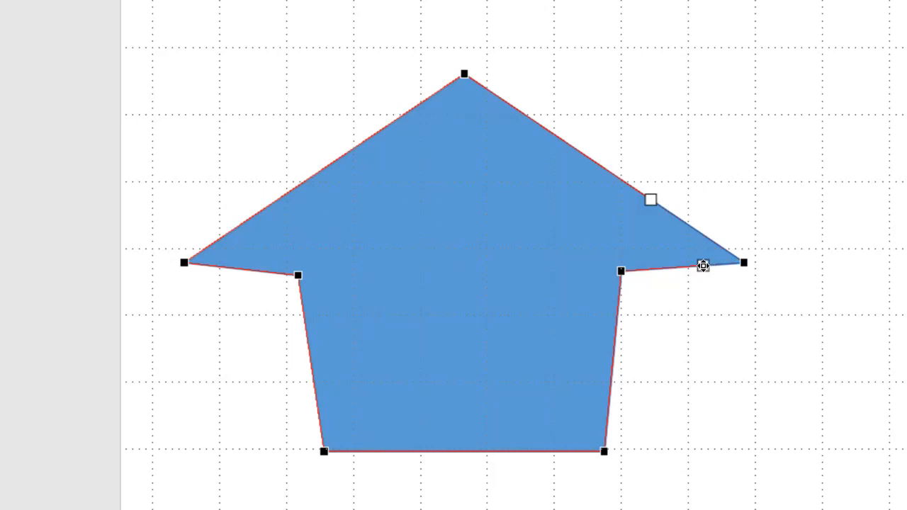
{"action": "left_click_drag", "start_coordinate": [703, 266], "coordinate": [684, 323]}
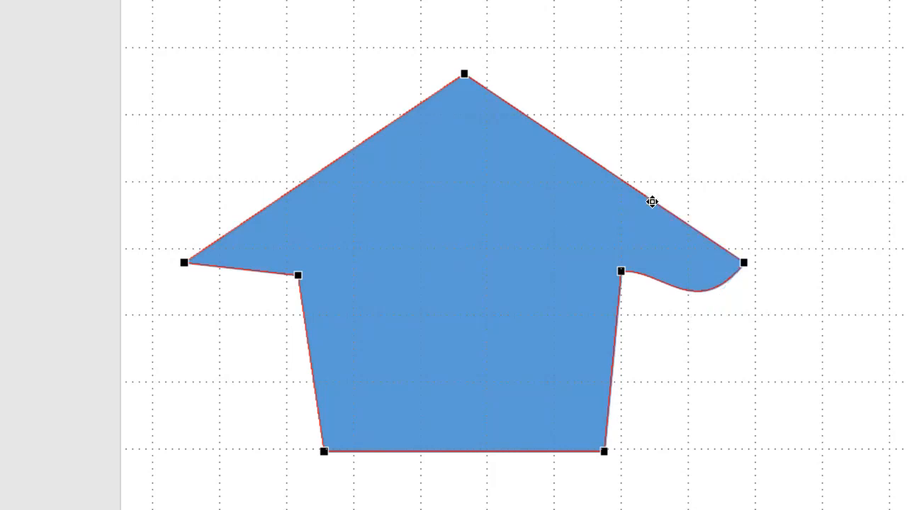
{"action": "left_click_drag", "start_coordinate": [652, 201], "coordinate": [725, 68]}
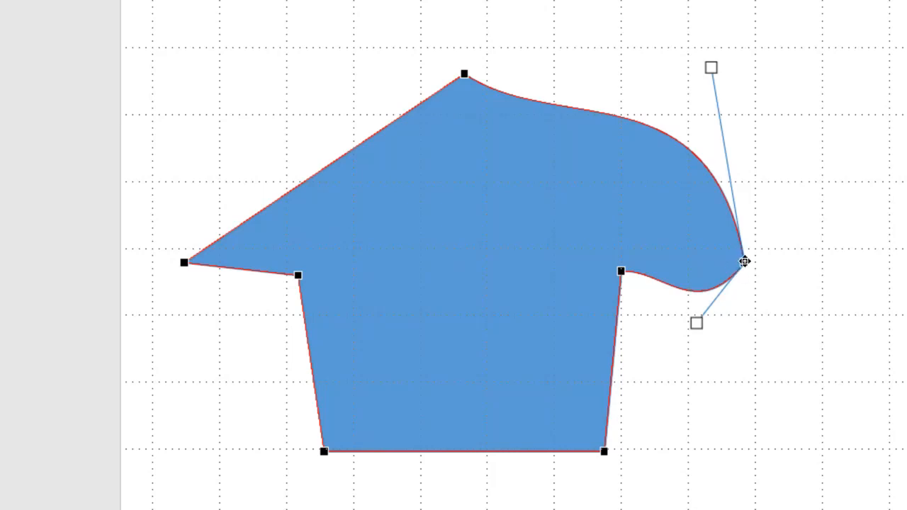
{"action": "left_click_drag", "start_coordinate": [744, 262], "coordinate": [756, 225]}
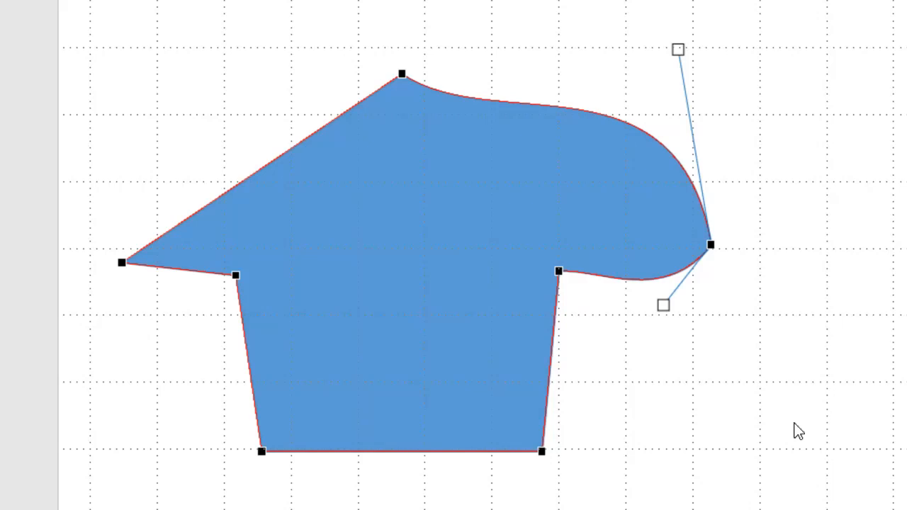
{"action": "left_click", "coordinate": [695, 319]}
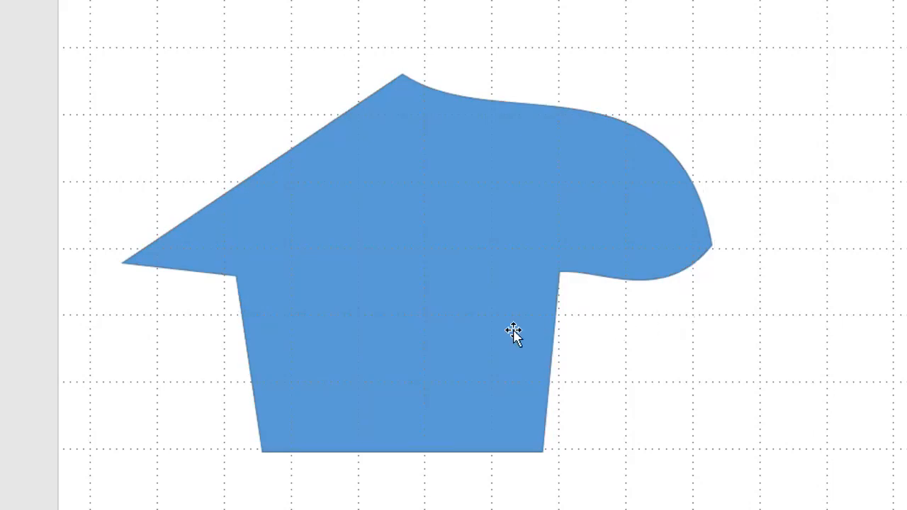
Add a point midway along the right side of the arrow's shaft and pull it inward to form a notch.
{"action": "right_click", "coordinate": [571, 207]}
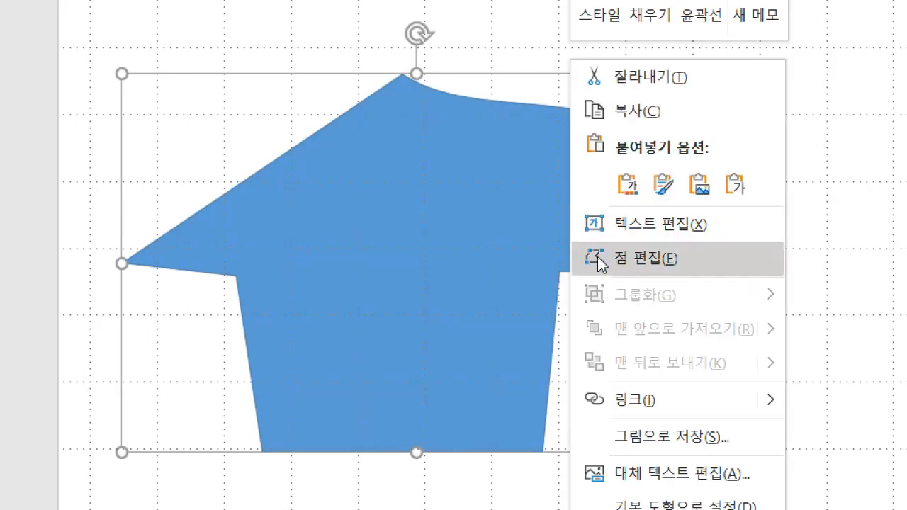
{"action": "left_click", "coordinate": [620, 269]}
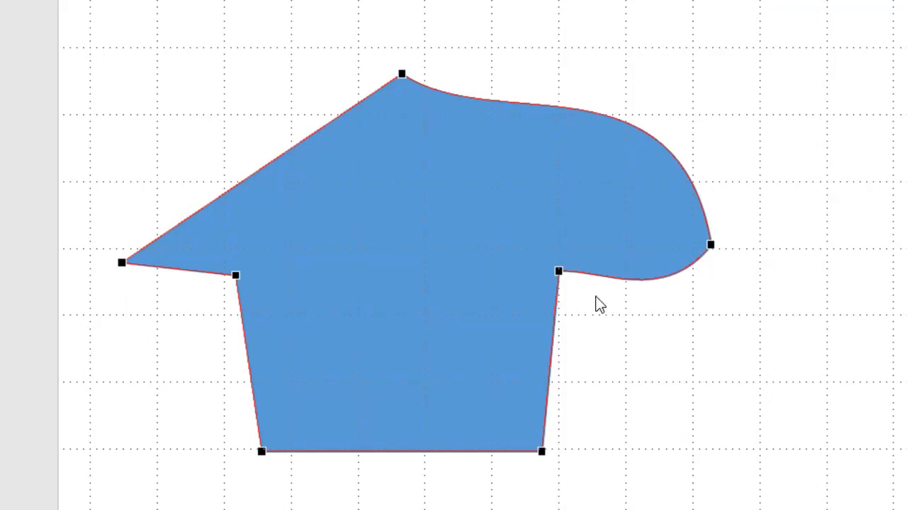
{"action": "right_click", "coordinate": [551, 365]}
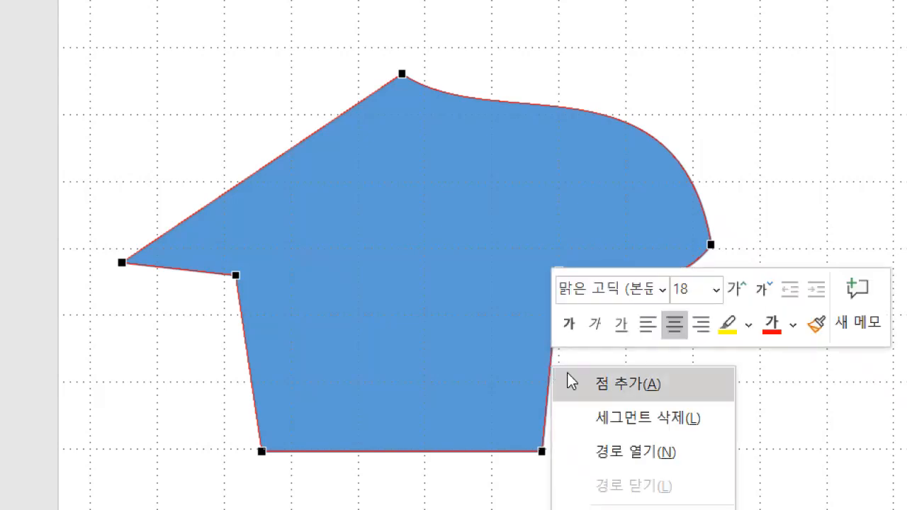
{"action": "left_click", "coordinate": [608, 385]}
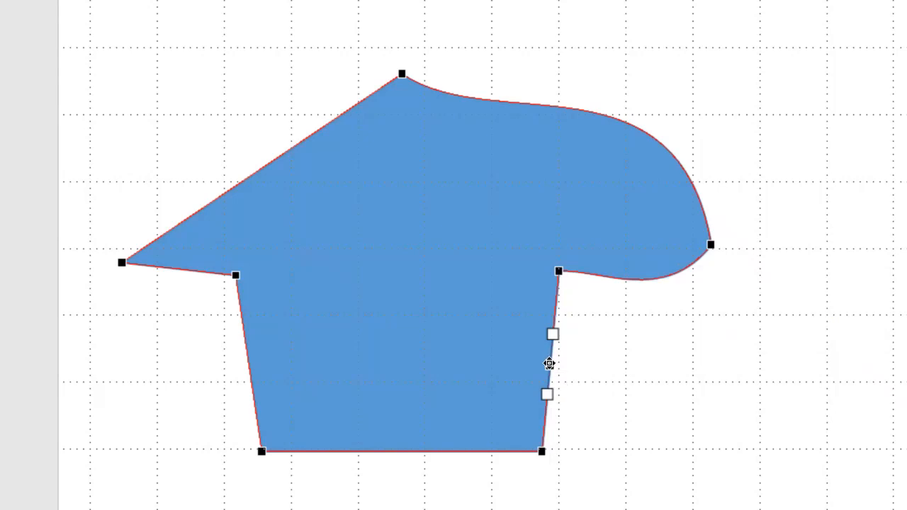
{"action": "left_click_drag", "start_coordinate": [550, 364], "coordinate": [477, 338]}
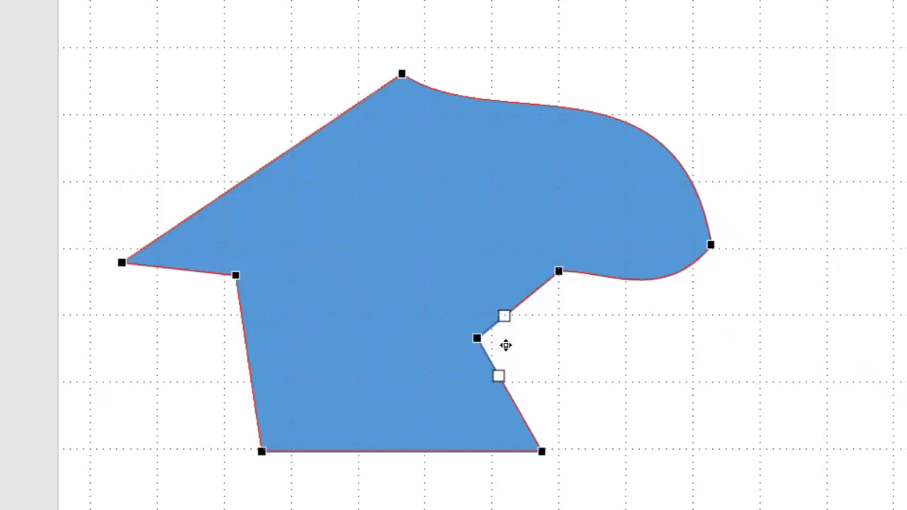
{"action": "left_click_drag", "start_coordinate": [477, 338], "coordinate": [726, 402]}
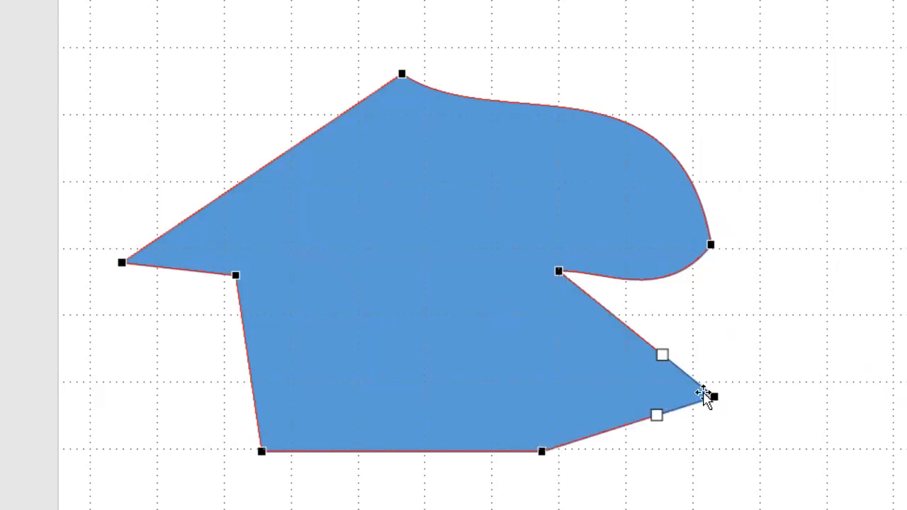
{"action": "left_click_drag", "start_coordinate": [715, 396], "coordinate": [465, 343]}
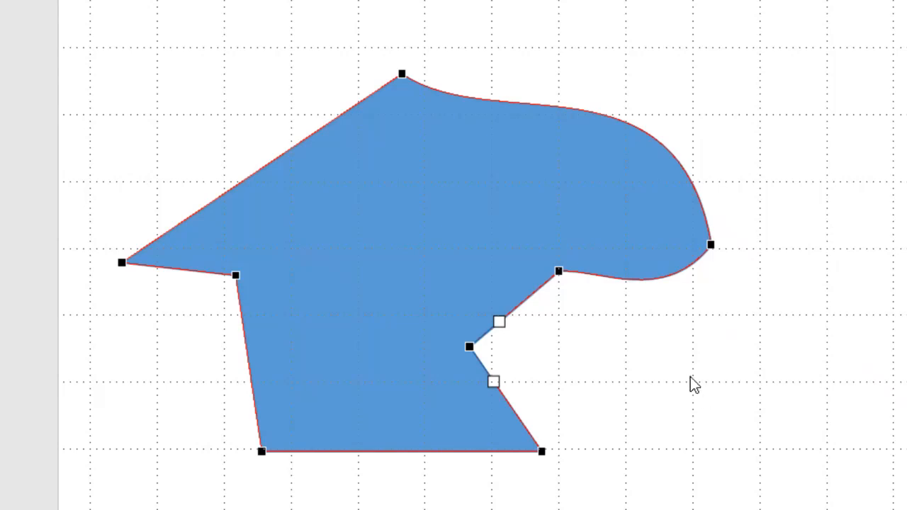
Convert the notch point to a smooth point and move it slightly up and further inward.
{"action": "right_click", "coordinate": [468, 349]}
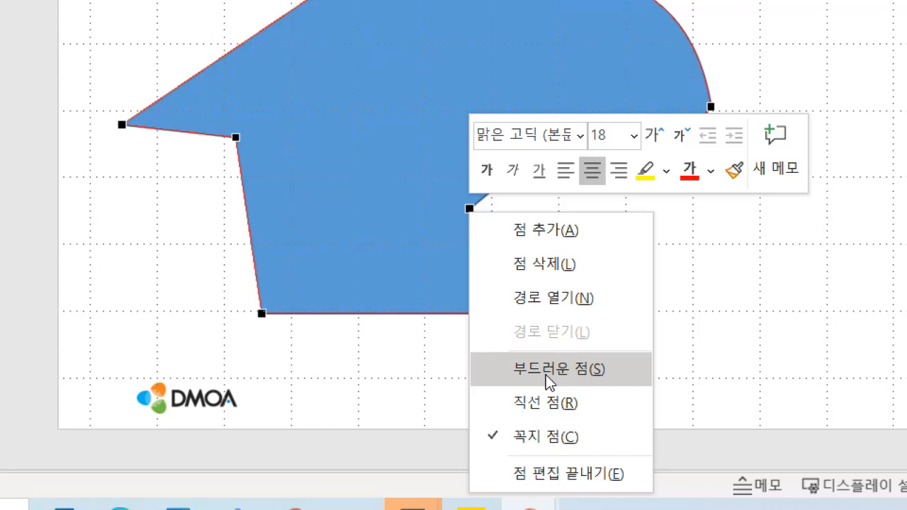
{"action": "left_click", "coordinate": [546, 369]}
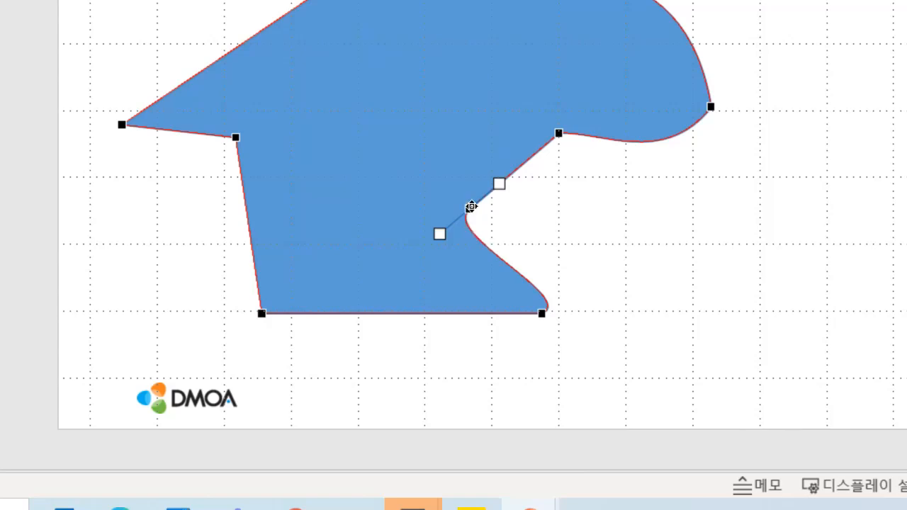
{"action": "left_click_drag", "start_coordinate": [471, 207], "coordinate": [455, 189]}
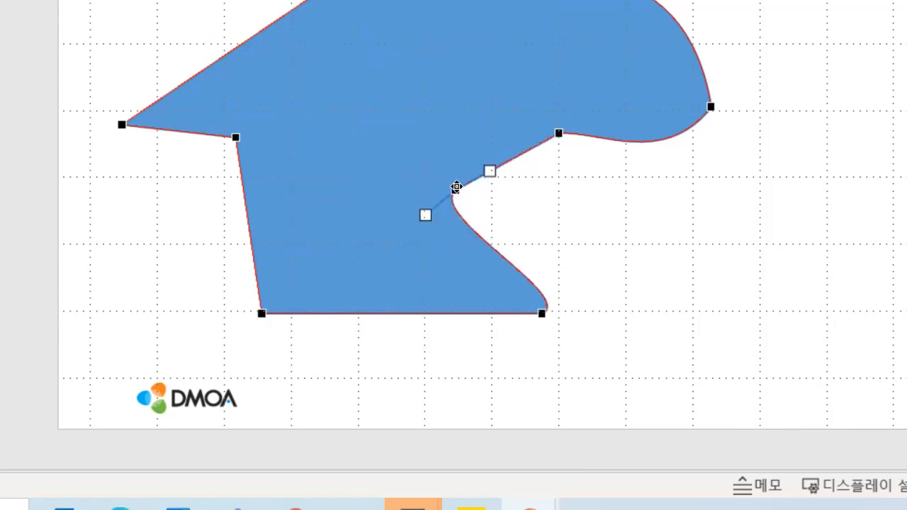
Finish editing the reshaped arrow's points and shrink the shape toward its upper-left corner to free the slide's right half.
{"action": "left_click", "coordinate": [556, 244]}
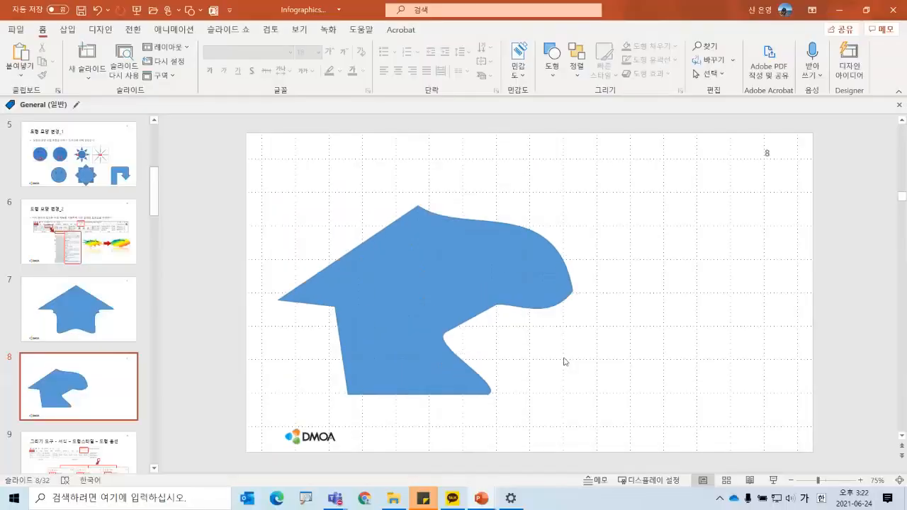
{"action": "left_click", "coordinate": [477, 128]}
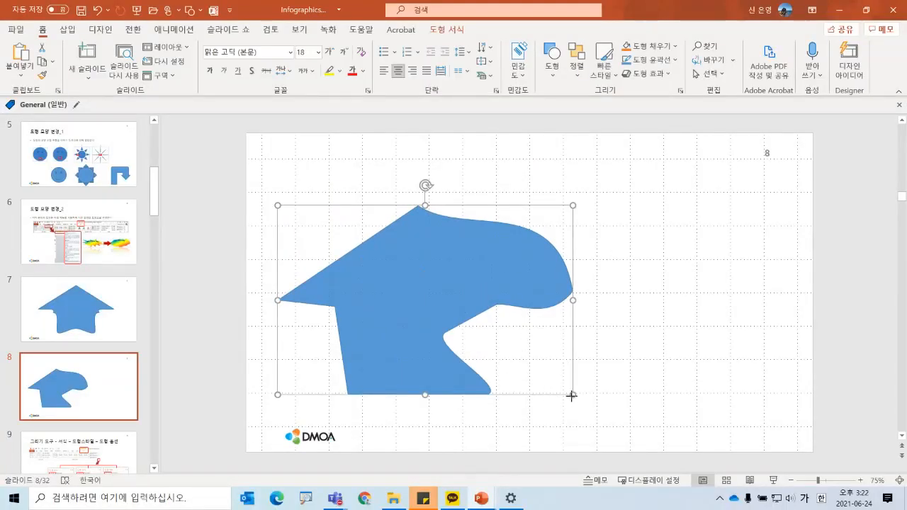
{"action": "left_click_drag", "start_coordinate": [573, 395], "coordinate": [495, 363]}
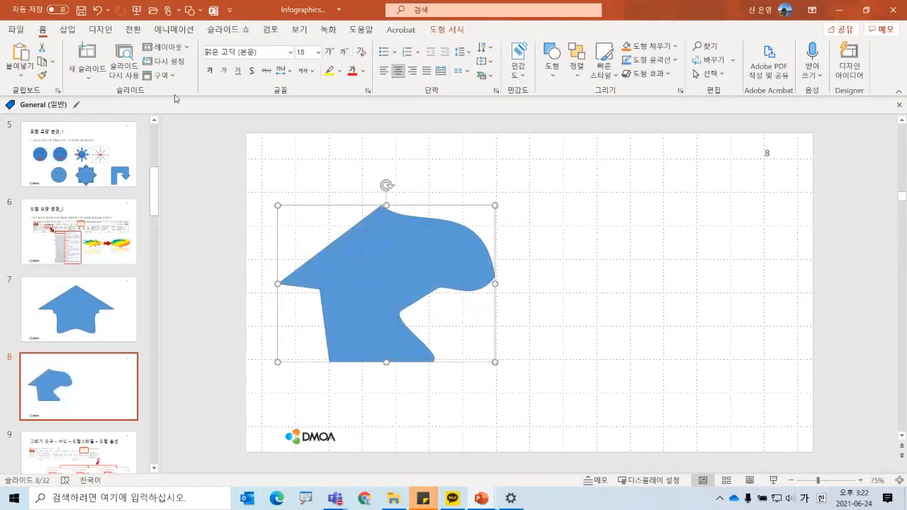
Insert a five-pointed star about 12.9 cm wide and high beside the reshaped arrow.
{"action": "left_click", "coordinate": [188, 12]}
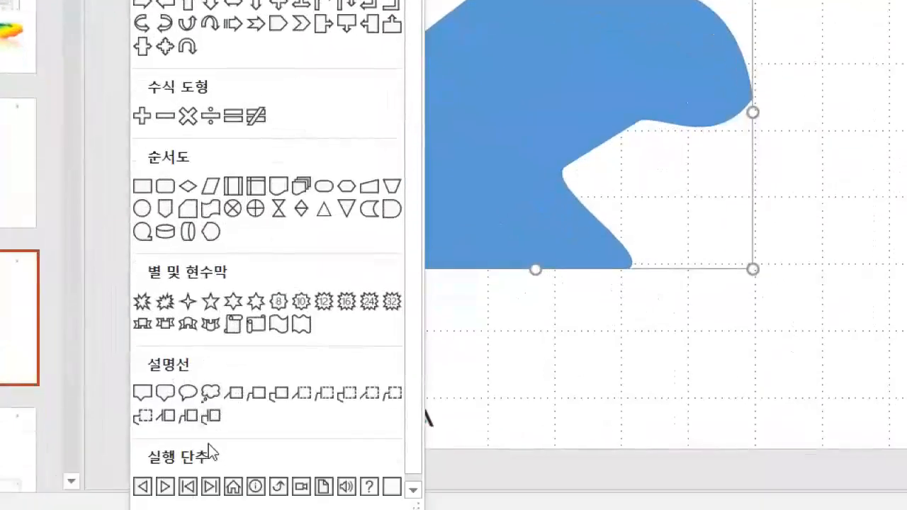
{"action": "left_click", "coordinate": [211, 304]}
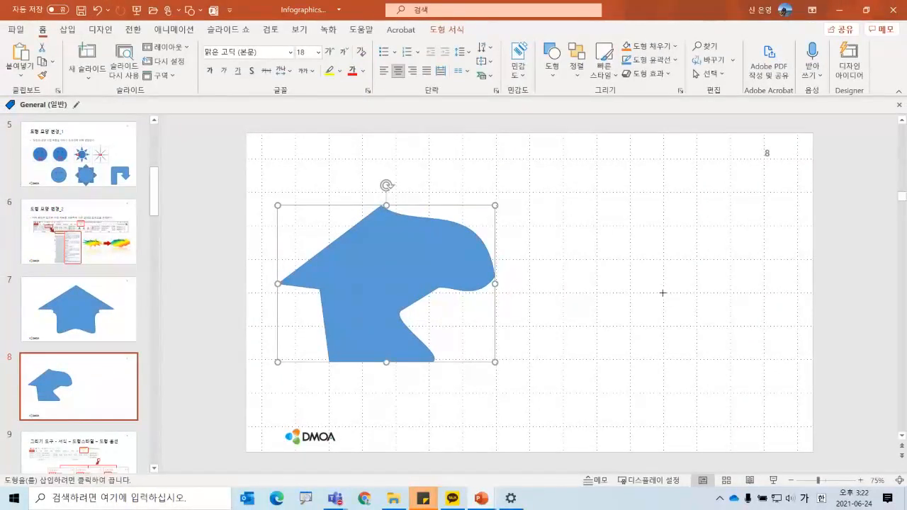
{"action": "mouse_move", "coordinate": [663, 293]}
{"action": "left_mouse_down"}
{"action": "mouse_move", "coordinate": [711, 363]}
{"action": "mouse_move", "coordinate": [755, 403]}
{"action": "left_mouse_up"}
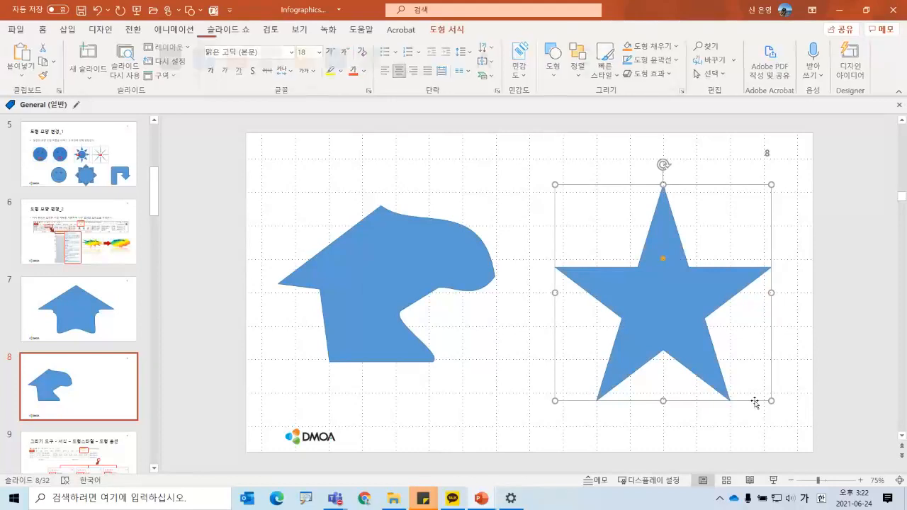
{"action": "scroll", "coordinate": [743, 326], "scroll_direction": "up", "scroll_amount": 2, "text": "ctrl"}
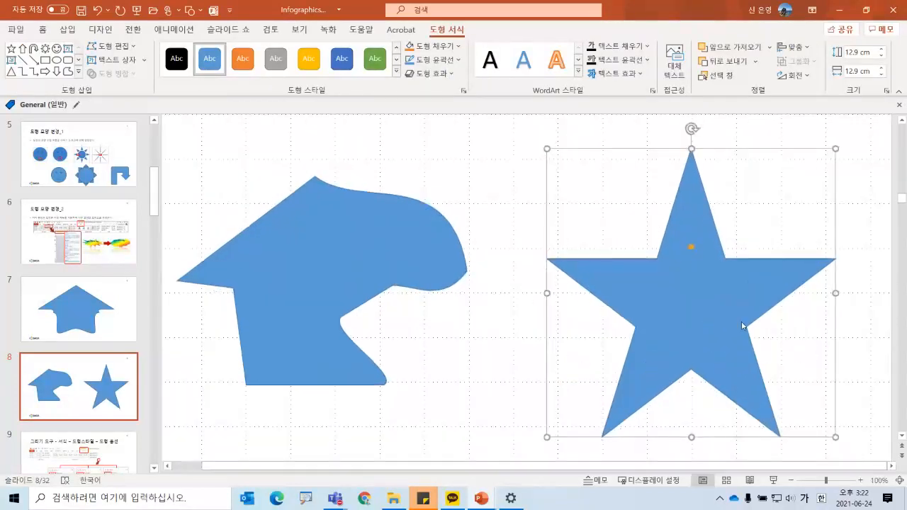
{"action": "right_click", "coordinate": [693, 294]}
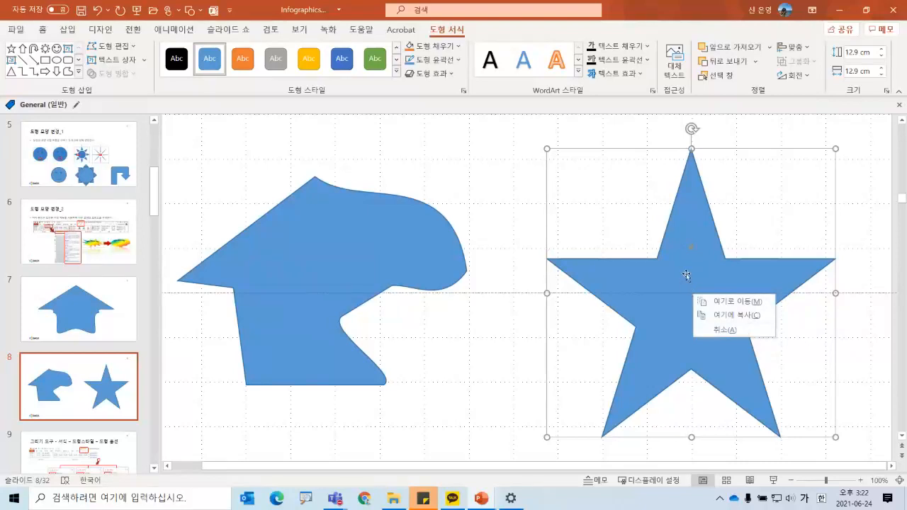
{"action": "right_click", "coordinate": [686, 275]}
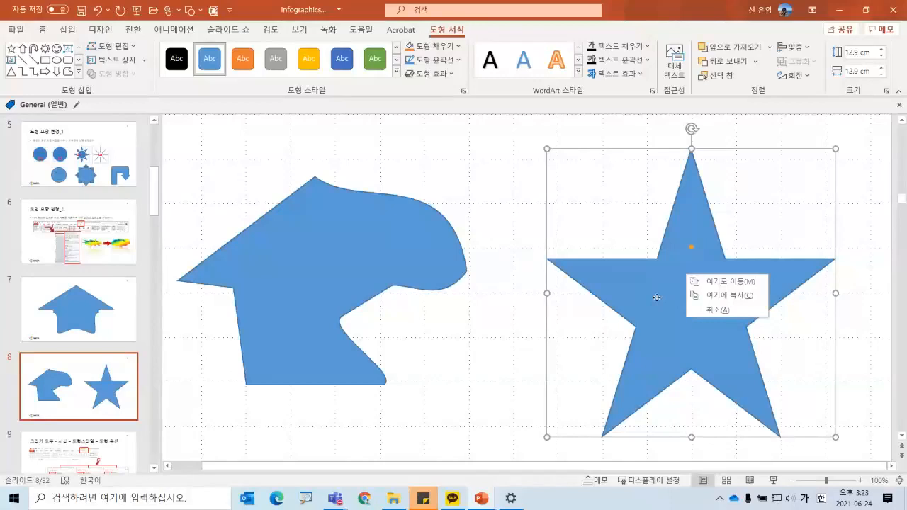
{"action": "left_click", "coordinate": [628, 321]}
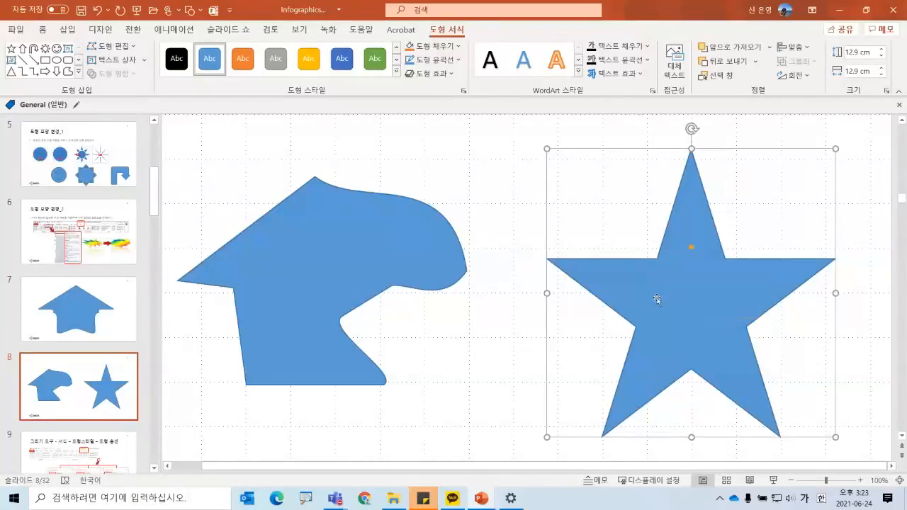
Edit the star's points, pull the right tip slightly outward and down, and convert it to a smooth point.
{"action": "right_click", "coordinate": [658, 301]}
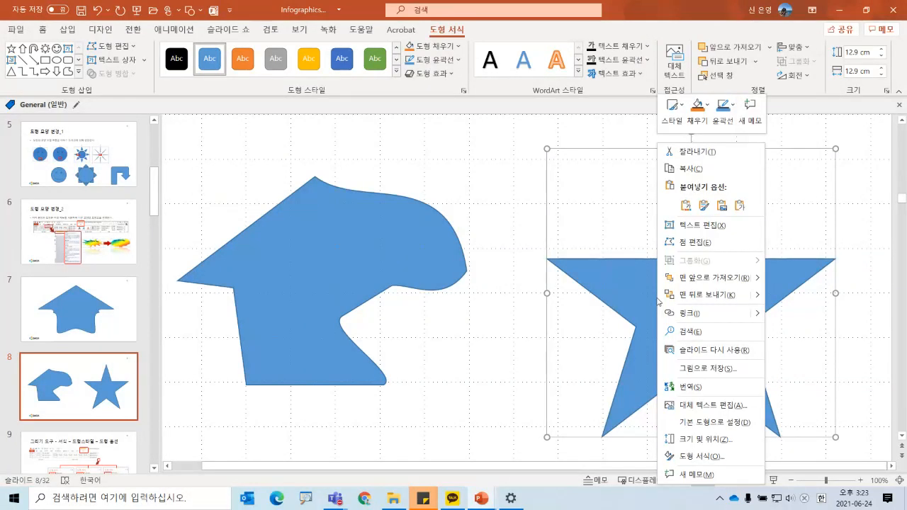
{"action": "left_click", "coordinate": [691, 245]}
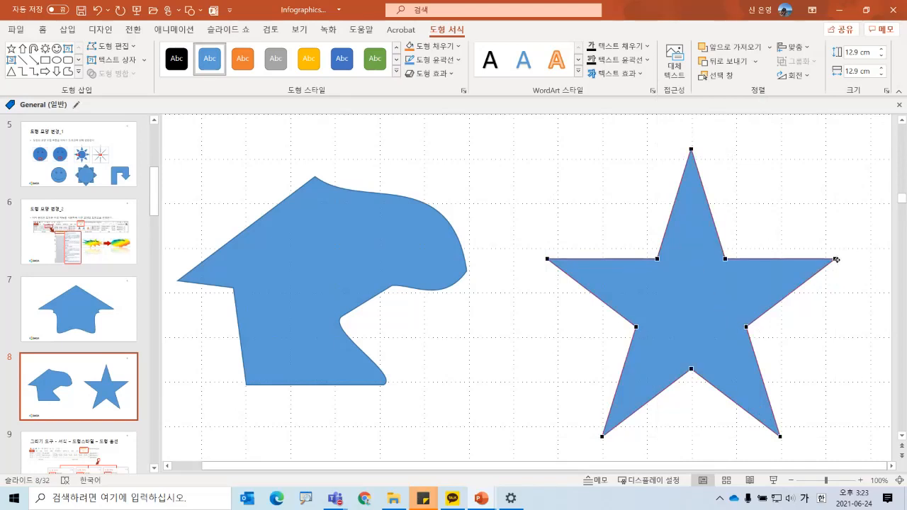
{"action": "mouse_move", "coordinate": [836, 259]}
{"action": "left_mouse_down"}
{"action": "mouse_move", "coordinate": [829, 290]}
{"action": "mouse_move", "coordinate": [843, 268]}
{"action": "left_mouse_up"}
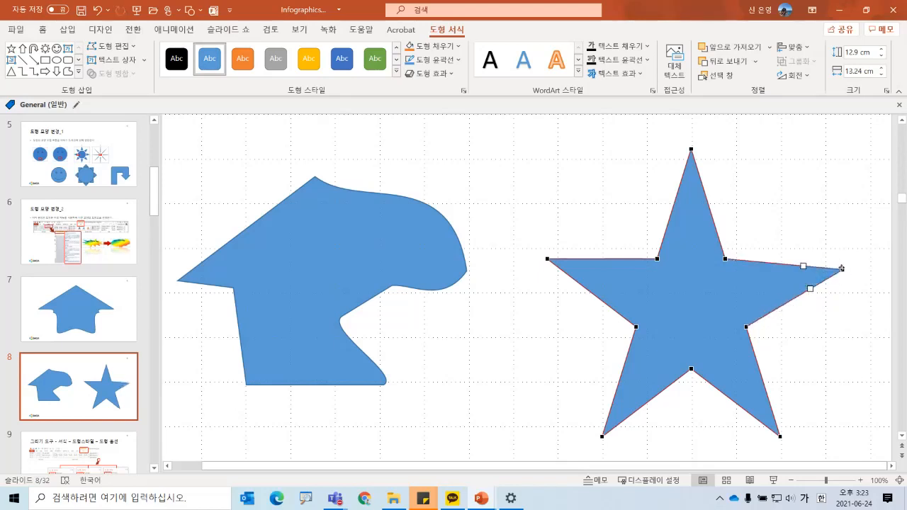
{"action": "right_click", "coordinate": [842, 268]}
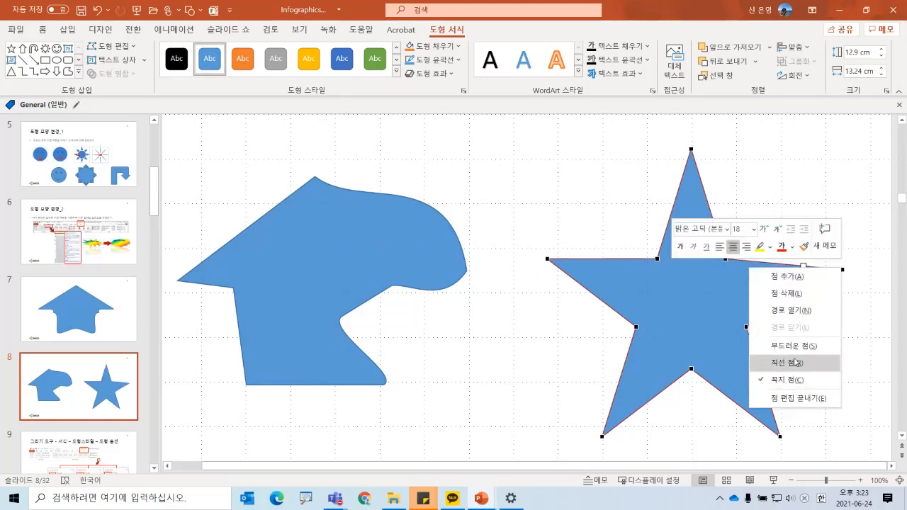
{"action": "left_click", "coordinate": [774, 346]}
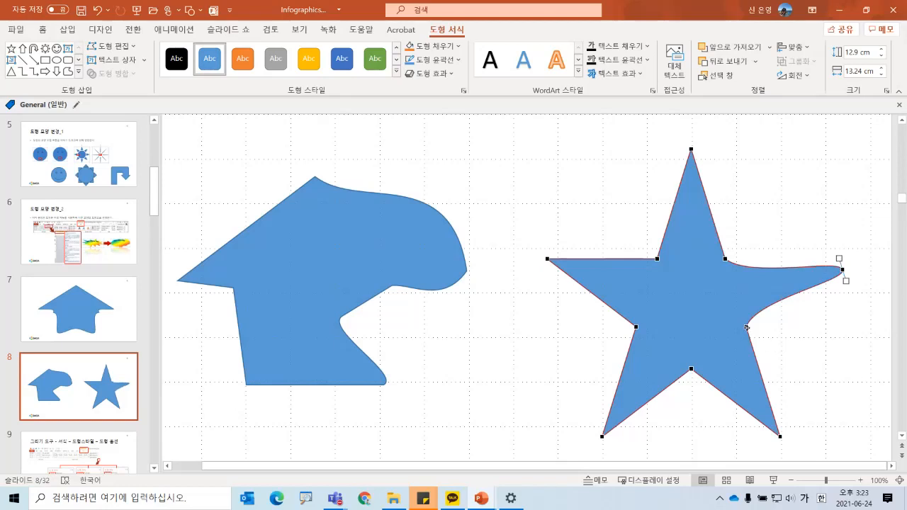
Convert the inner corner below the star's right arm to a smooth point and shorten that arm by moving its tip inward.
{"action": "right_click", "coordinate": [747, 327]}
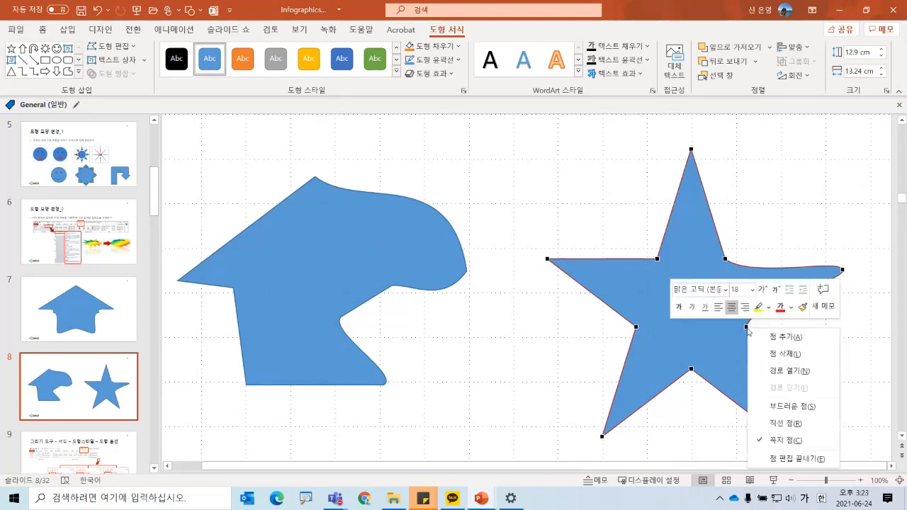
{"action": "left_click", "coordinate": [778, 406]}
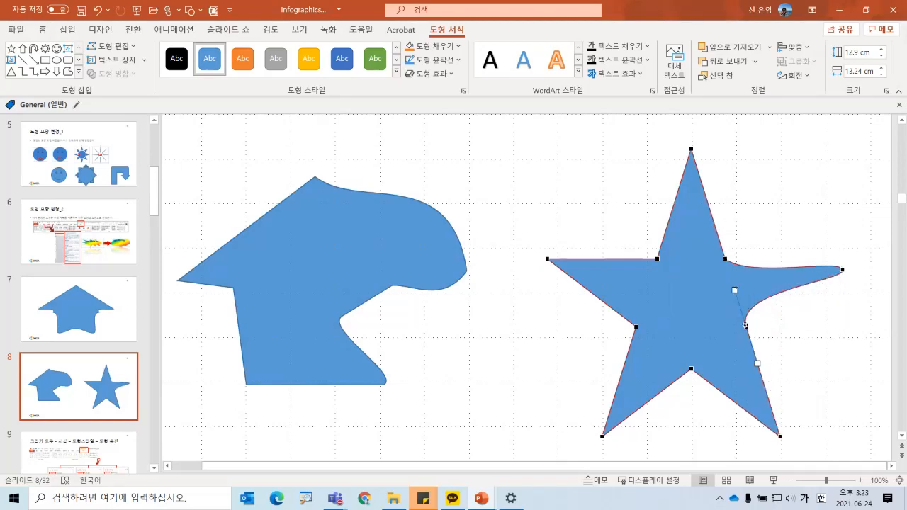
{"action": "left_click_drag", "start_coordinate": [842, 270], "coordinate": [801, 284]}
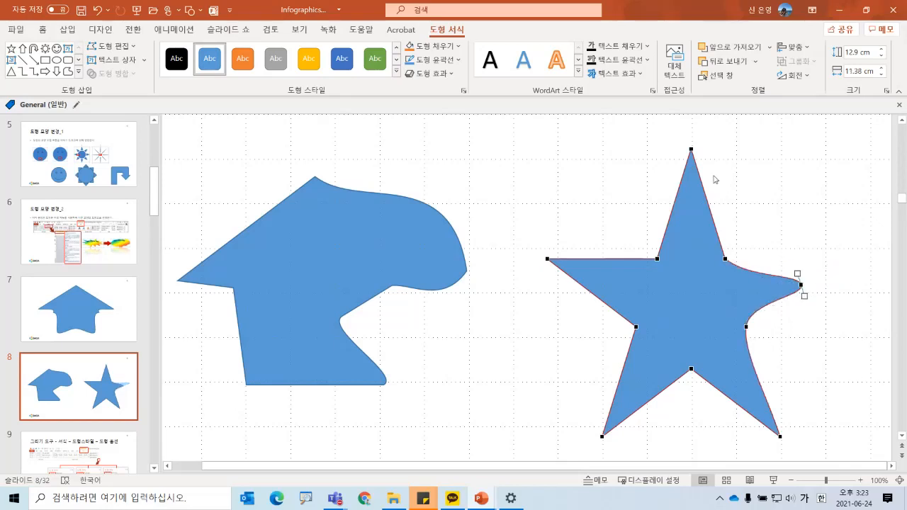
Round the star's top, left and lower-left tips by converting their points to smooth points.
{"action": "right_click", "coordinate": [692, 149]}
{"action": "left_click", "coordinate": [718, 225]}
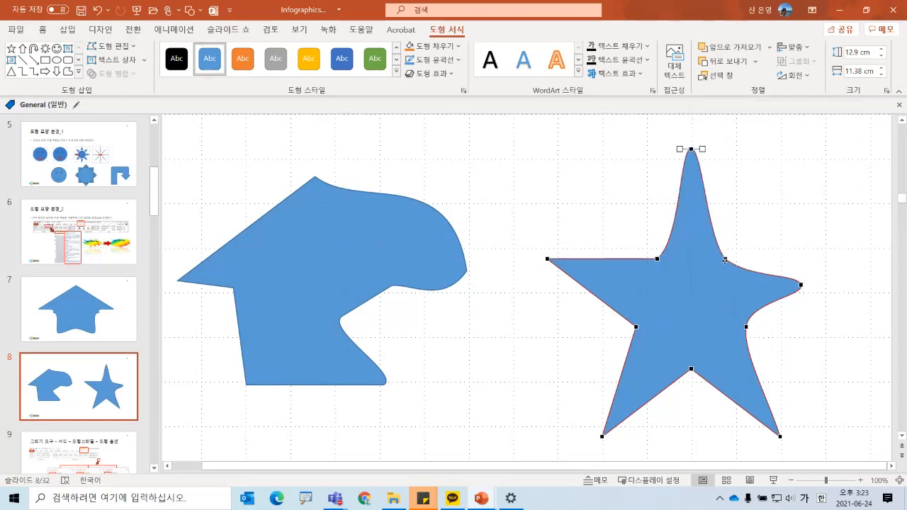
{"action": "right_click", "coordinate": [548, 260]}
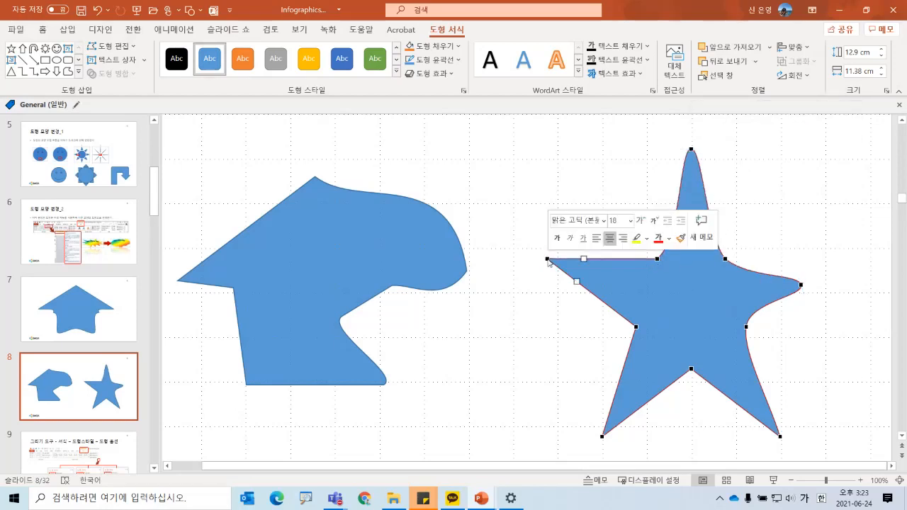
{"action": "left_click", "coordinate": [592, 354]}
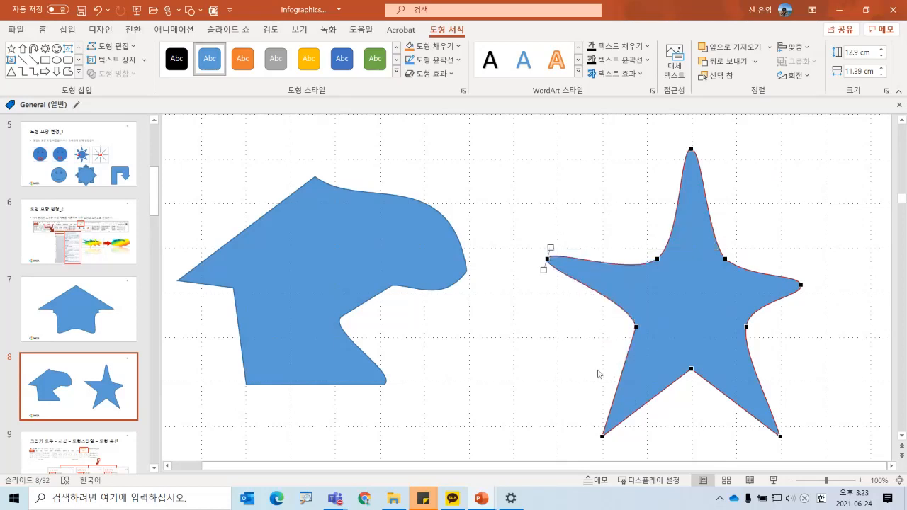
{"action": "right_click", "coordinate": [602, 437]}
{"action": "left_click", "coordinate": [623, 374]}
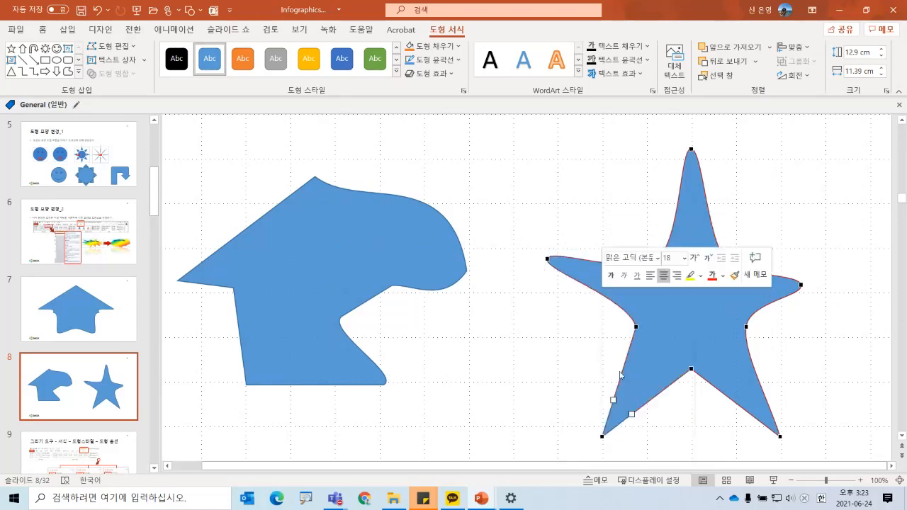
Convert the star's lower-right tip to a smooth point and swing its outer handle upward to round the leg's end.
{"action": "right_click", "coordinate": [781, 436]}
{"action": "left_click", "coordinate": [819, 373]}
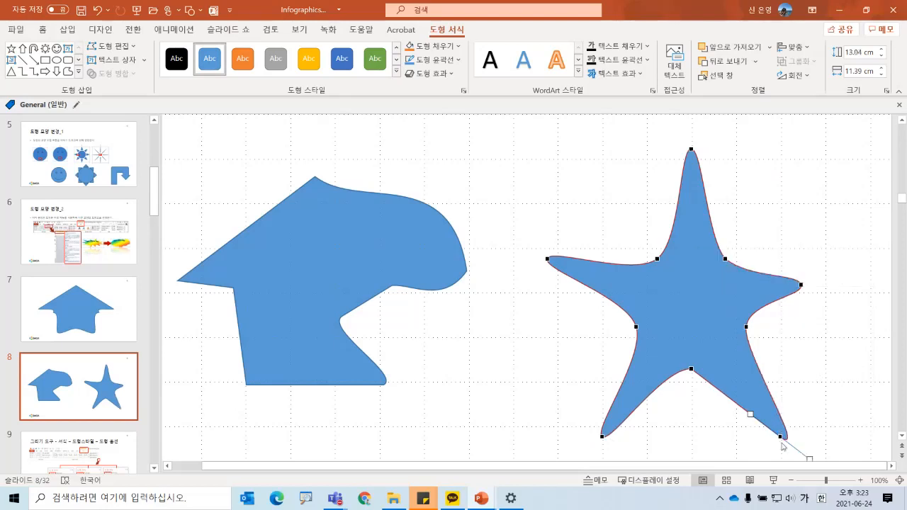
{"action": "left_click_drag", "start_coordinate": [810, 459], "coordinate": [814, 417]}
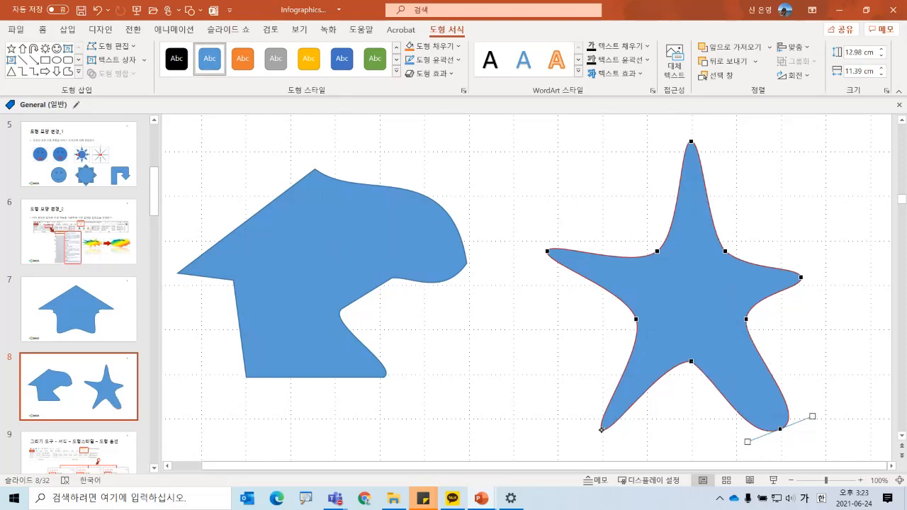
Widen and round the star's lower-left leg by pulling its tip's upper handle outward, and finish point editing.
{"action": "left_click", "coordinate": [602, 429]}
{"action": "scroll", "coordinate": [600, 428], "scroll_direction": "up", "scroll_amount": 5}
{"action": "scroll", "coordinate": [616, 423], "scroll_direction": "down", "scroll_amount": 1}
{"action": "scroll", "coordinate": [616, 423], "scroll_direction": "down", "scroll_amount": 2}
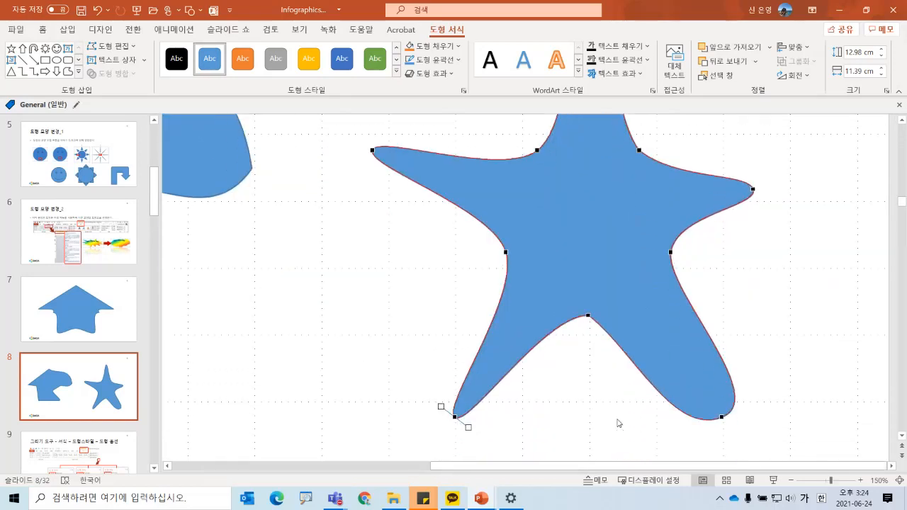
{"action": "left_click_drag", "start_coordinate": [441, 407], "coordinate": [392, 356]}
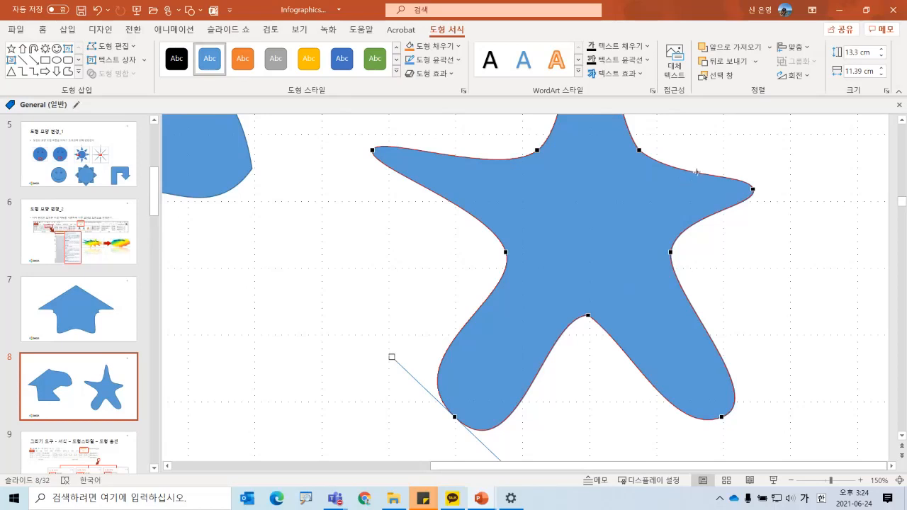
{"action": "scroll", "coordinate": [697, 165], "scroll_direction": "down", "scroll_amount": 2, "text": "ctrl"}
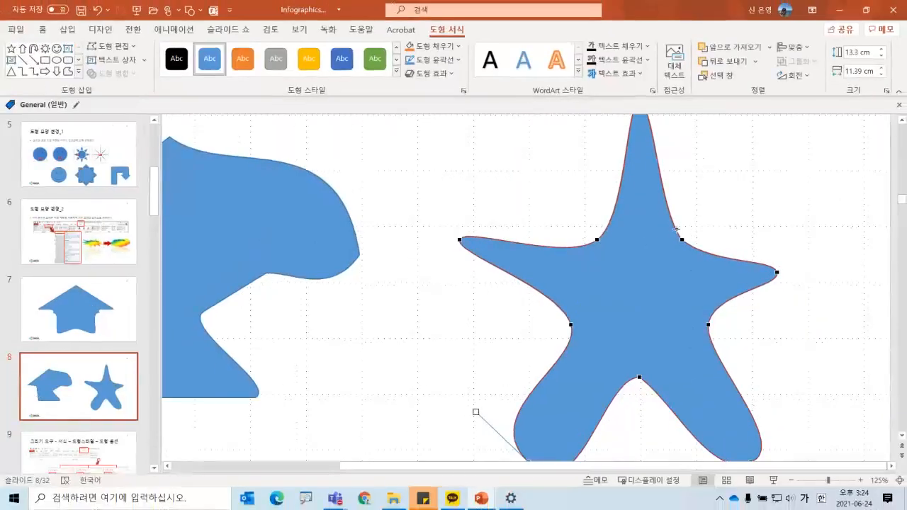
{"action": "scroll", "coordinate": [597, 341], "scroll_direction": "down", "scroll_amount": 1, "text": "ctrl"}
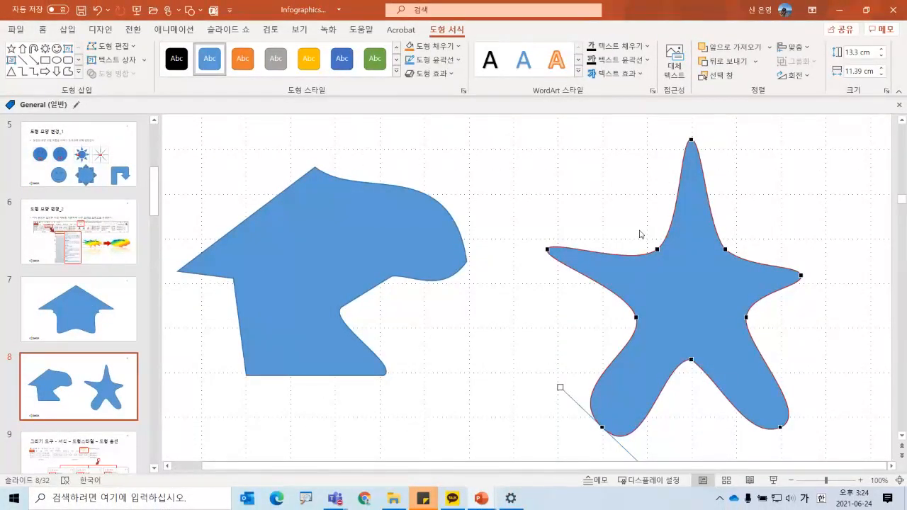
{"action": "left_click", "coordinate": [502, 348]}
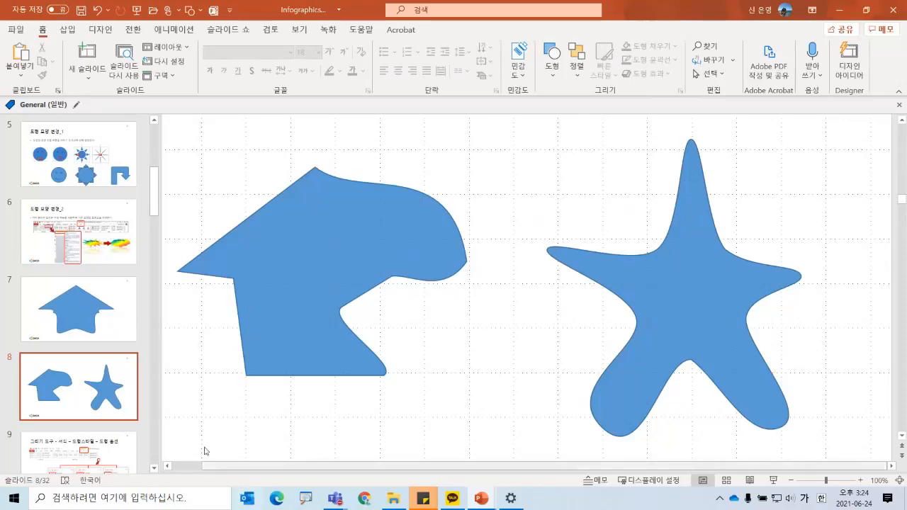
View slide 9 on the shape style options, and end the slide show of the "2021년 디모아" slide.
{"action": "left_click", "coordinate": [122, 460]}
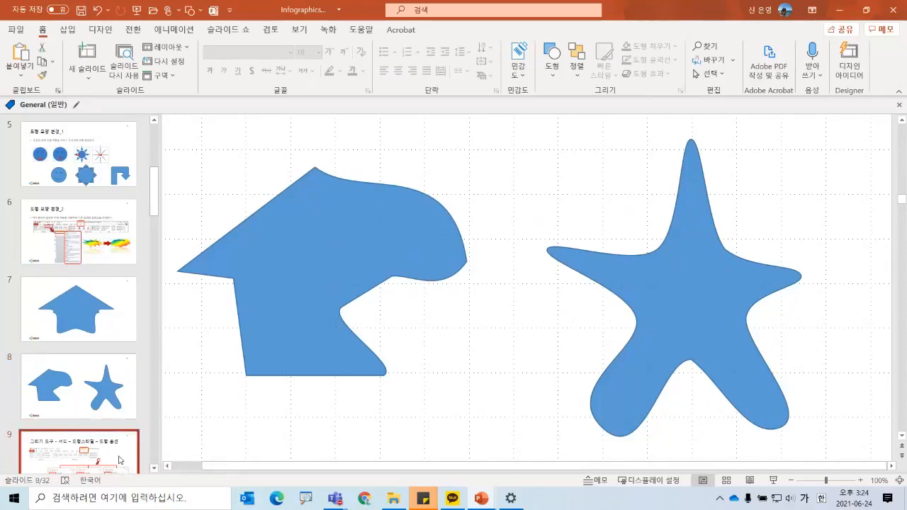
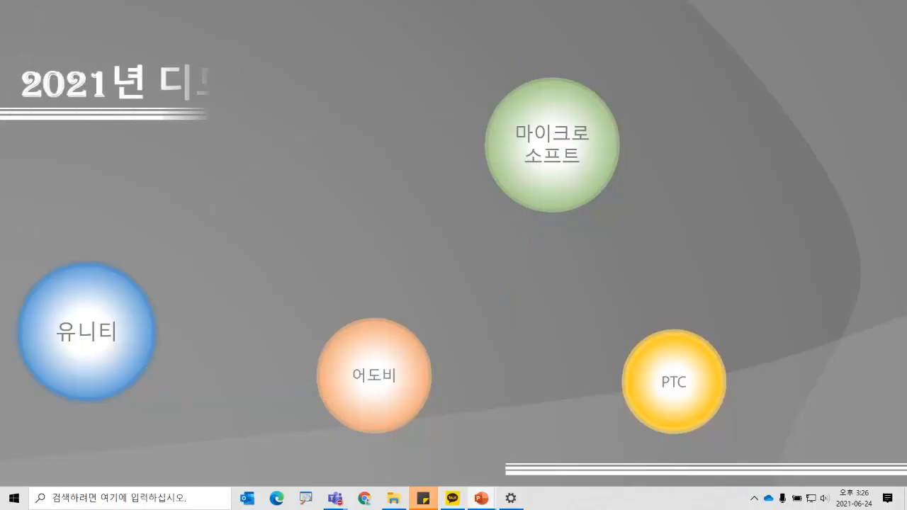
{"action": "key", "text": "Escape"}
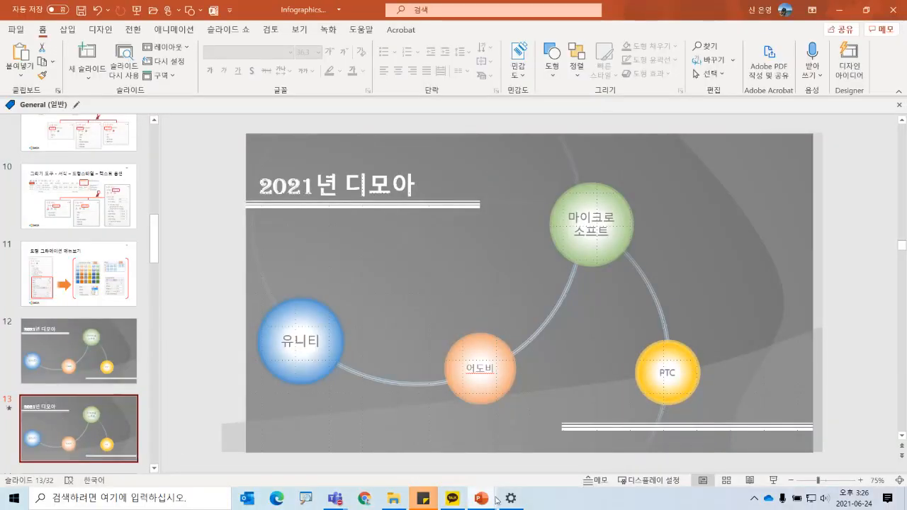
Switch to the "0624_도형과 이미지" presentation and display slide 3, titled "서울특별시교육청".
{"action": "mouse_move", "coordinate": [480, 500]}
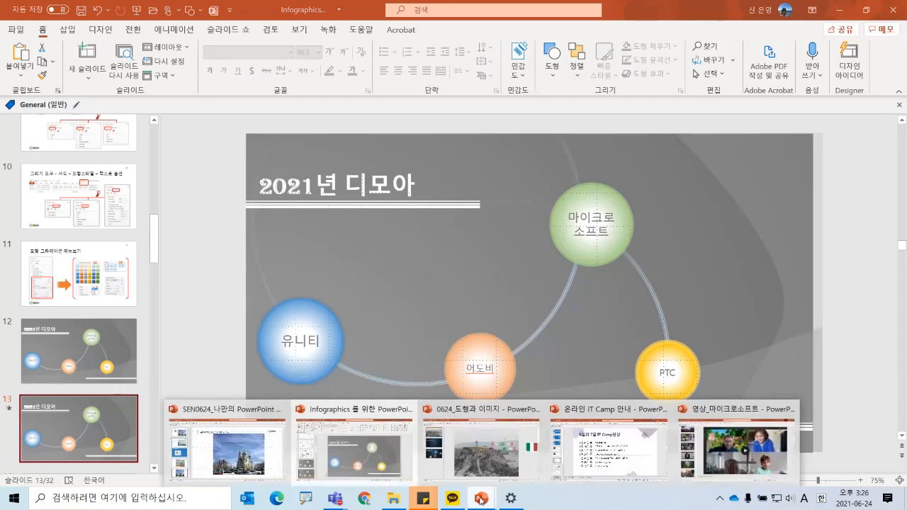
{"action": "left_click", "coordinate": [481, 446]}
{"action": "left_click", "coordinate": [83, 275]}
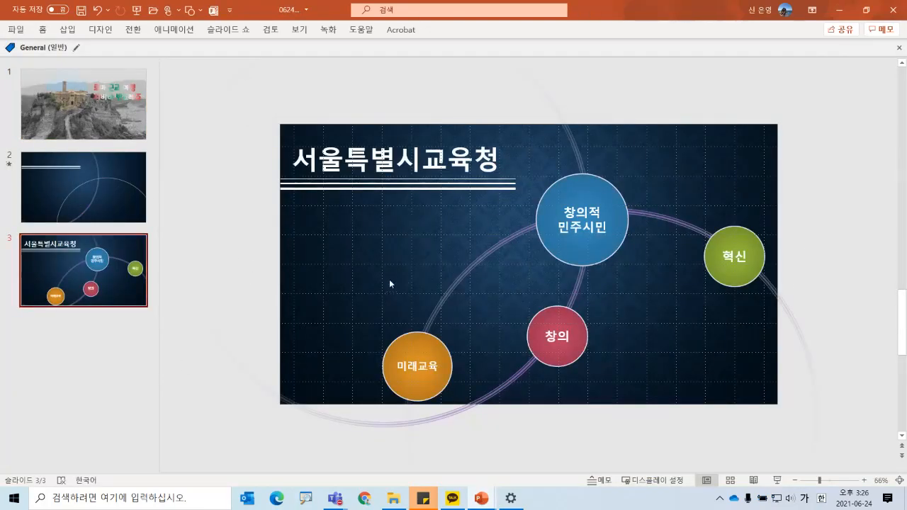
{"action": "scroll", "coordinate": [387, 275], "scroll_direction": "up", "scroll_amount": 1}
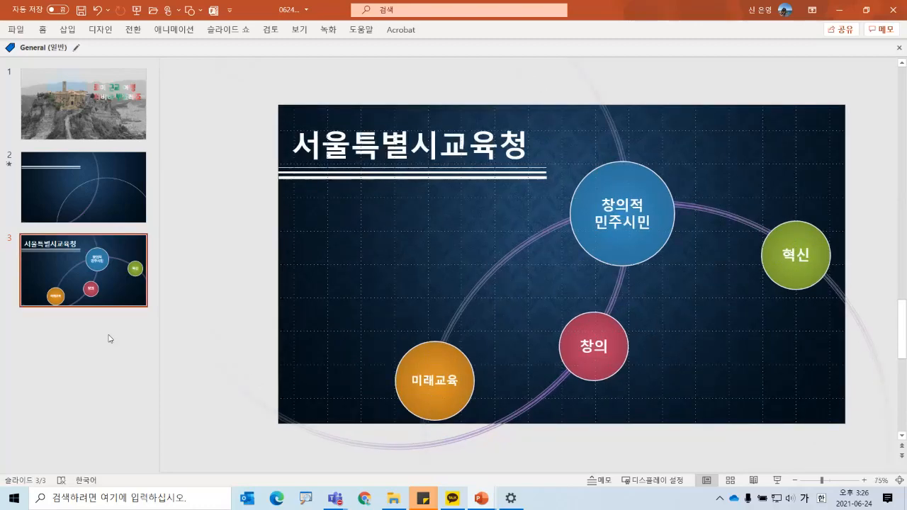
Play the circle animation of slide 2 in the slide show, and end the show.
{"action": "key", "text": "shift+F5"}
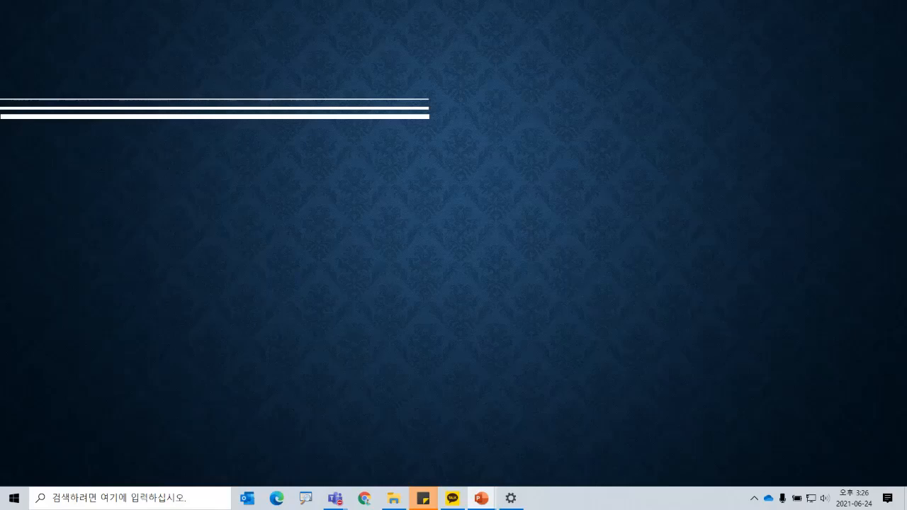
{"action": "key", "text": "Left"}
{"action": "key", "text": "Right"}
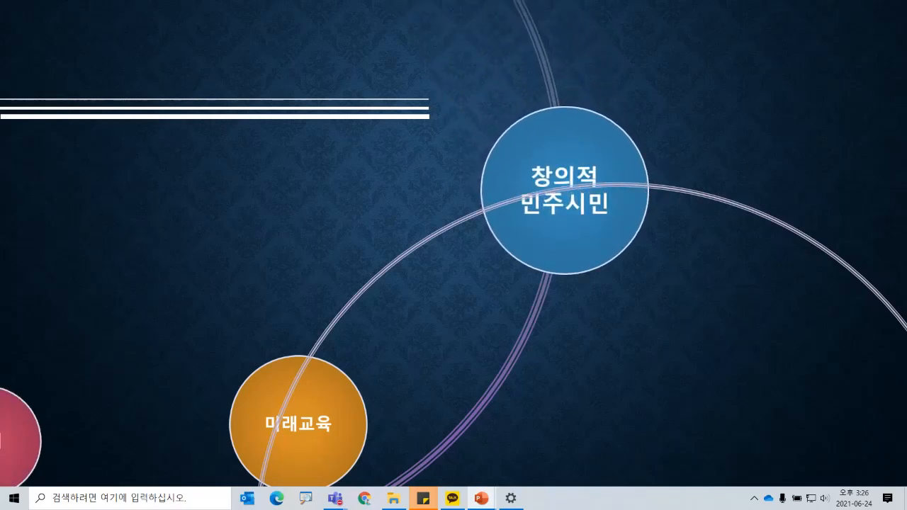
{"action": "key", "text": "Escape"}
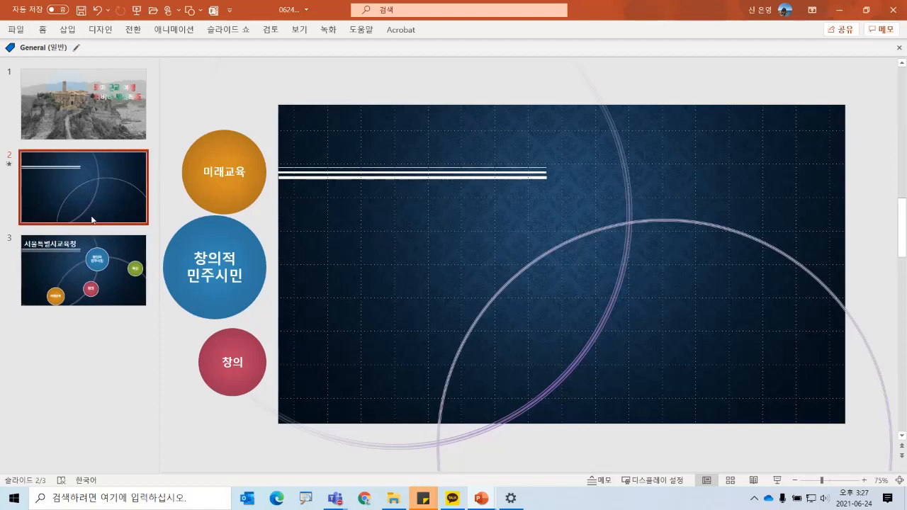
Add a blank slide after slide 2 and hide the gridlines.
{"action": "key", "text": "Return"}
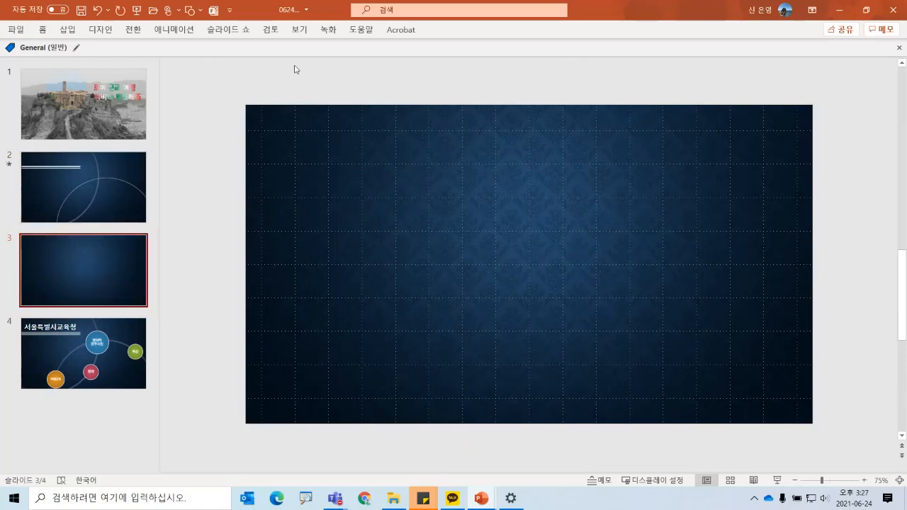
{"action": "left_click", "coordinate": [300, 30]}
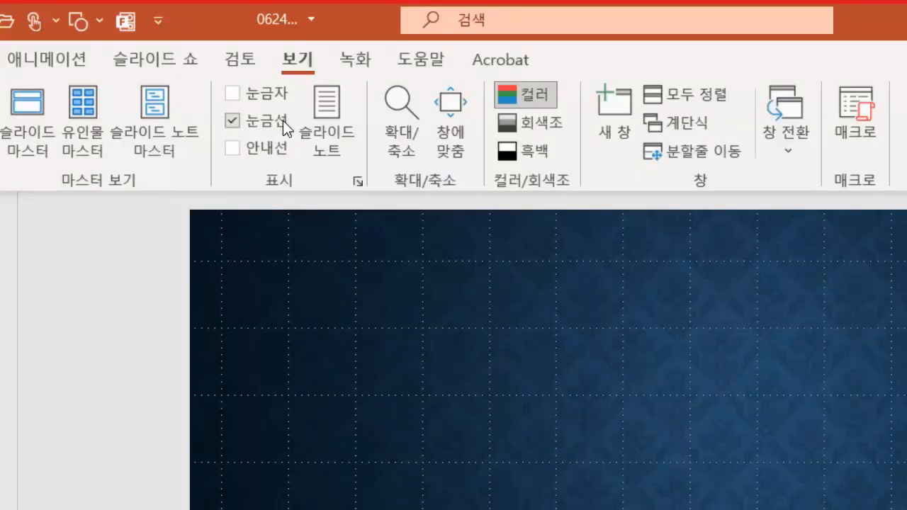
{"action": "left_click", "coordinate": [283, 121]}
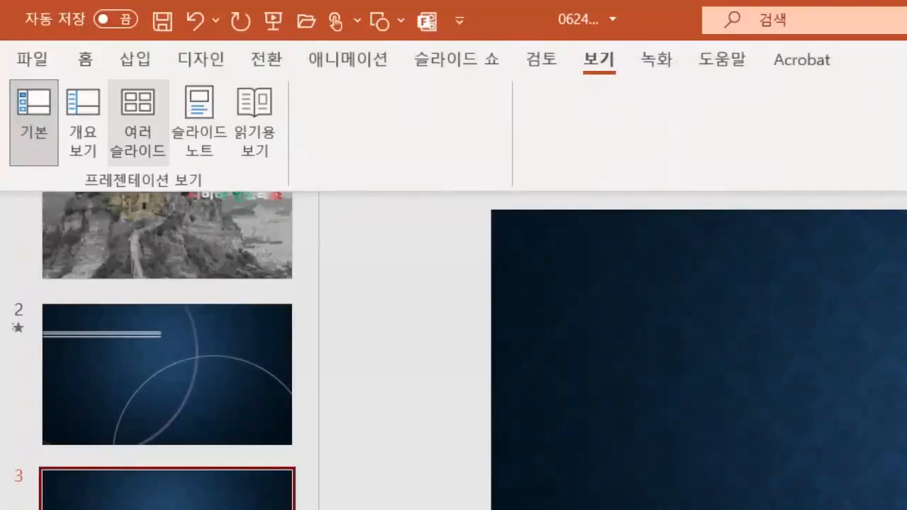
Browse the full gallery of design themes, look at the finished slide 4, and return to the blank slide 3.
{"action": "left_click", "coordinate": [199, 62]}
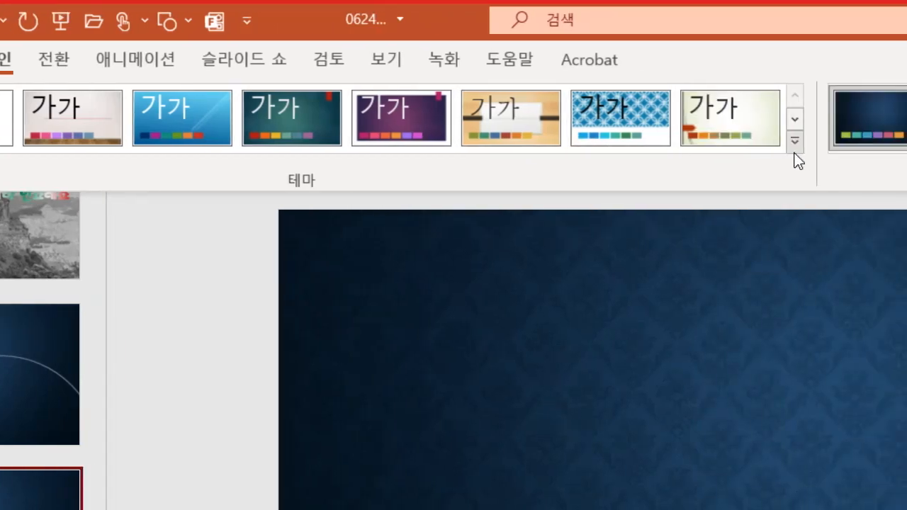
{"action": "left_click", "coordinate": [776, 149]}
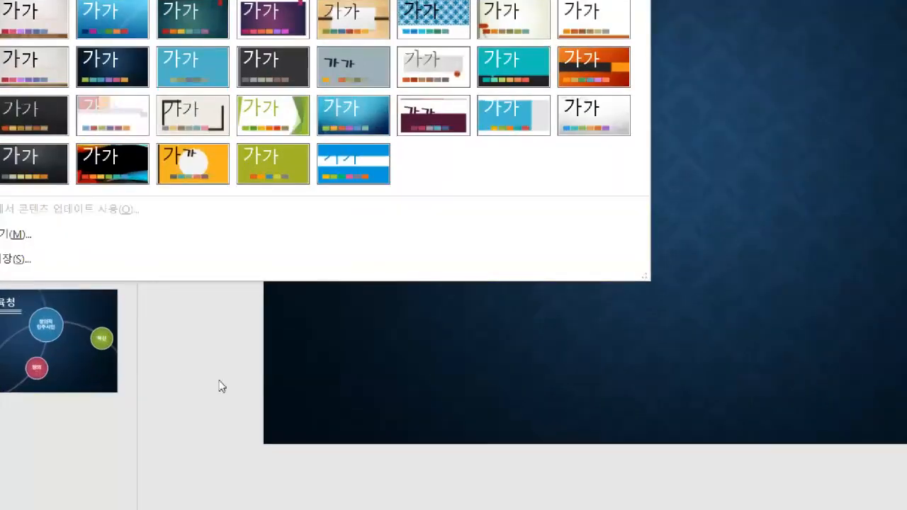
{"action": "left_click", "coordinate": [222, 381]}
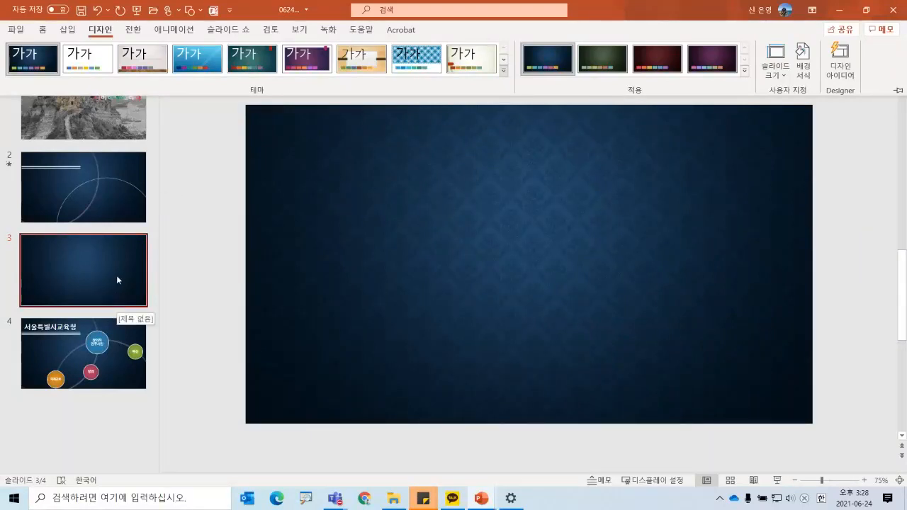
{"action": "left_click", "coordinate": [58, 353]}
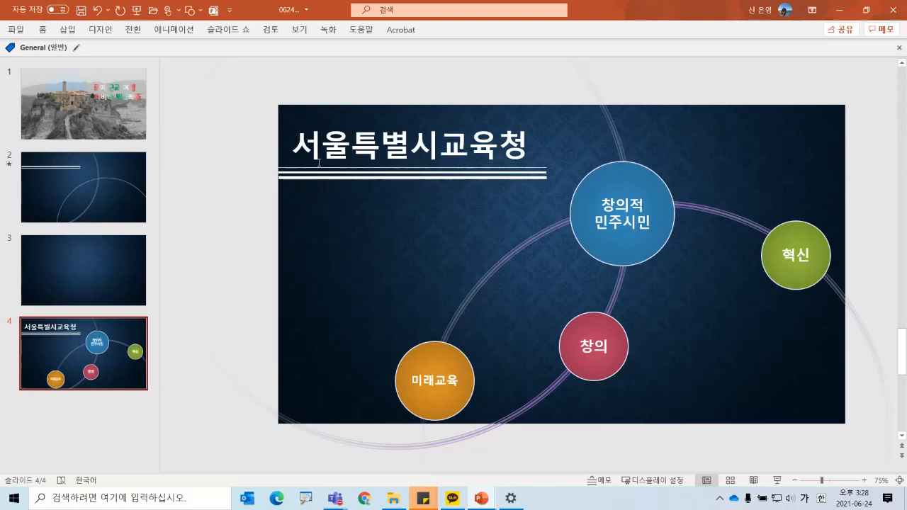
{"action": "left_click", "coordinate": [101, 266]}
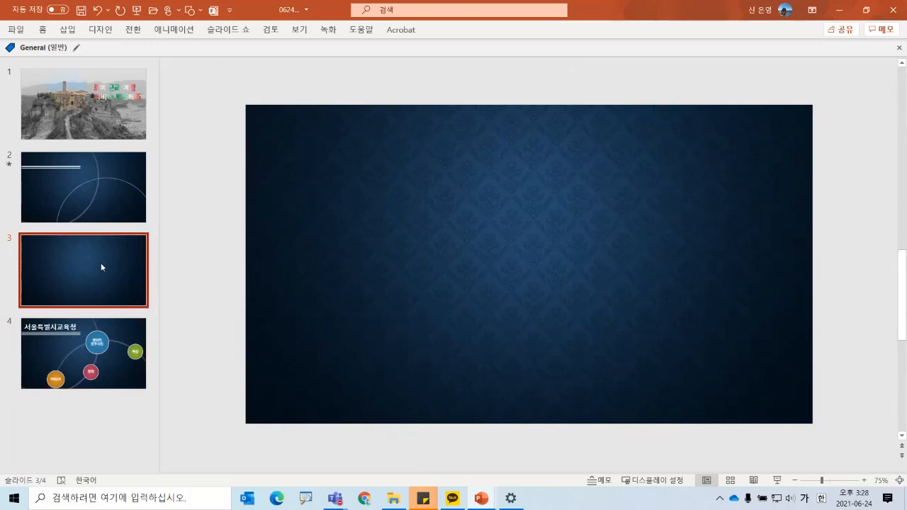
Draw a straight horizontal line on slide 3 from the slide's left edge to a little short of its middle, in the upper part.
{"action": "left_click", "coordinate": [189, 11]}
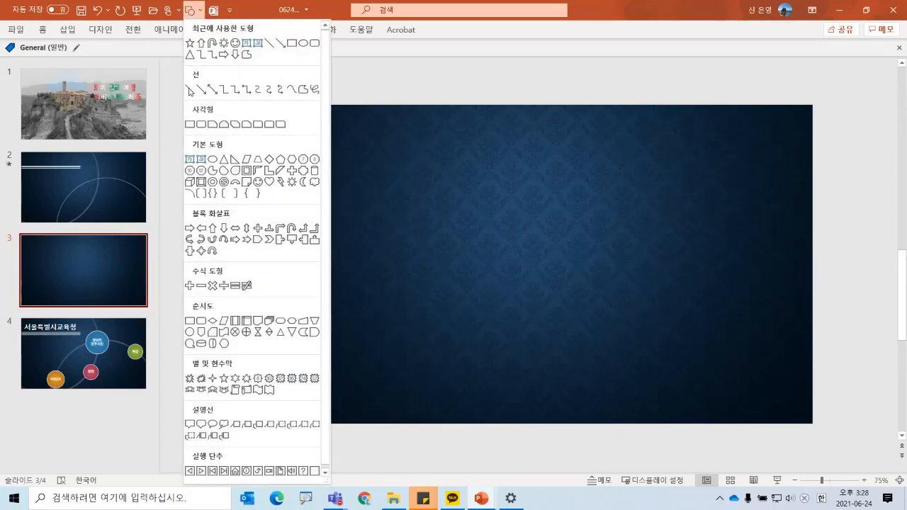
{"action": "left_click", "coordinate": [190, 91]}
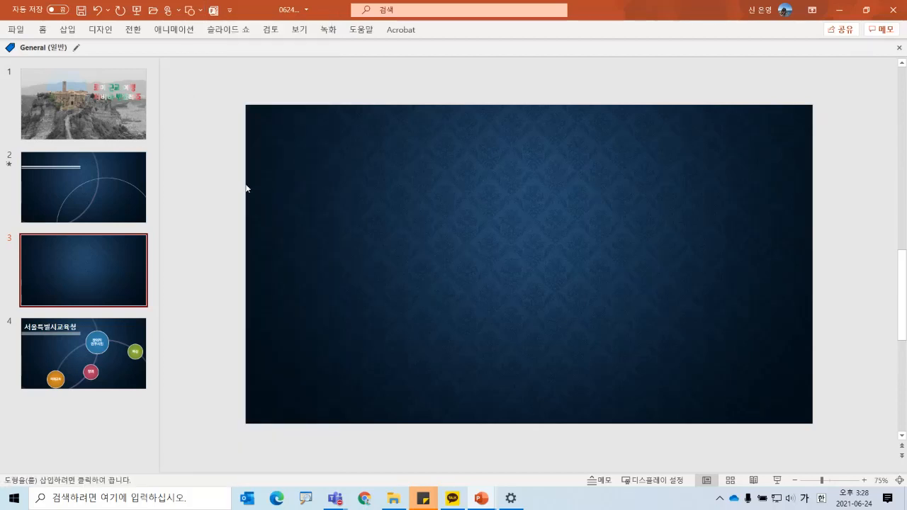
{"action": "left_click_drag", "start_coordinate": [246, 187], "coordinate": [476, 188]}
{"action": "scroll", "coordinate": [336, 172], "scroll_direction": "up", "scroll_amount": 3}
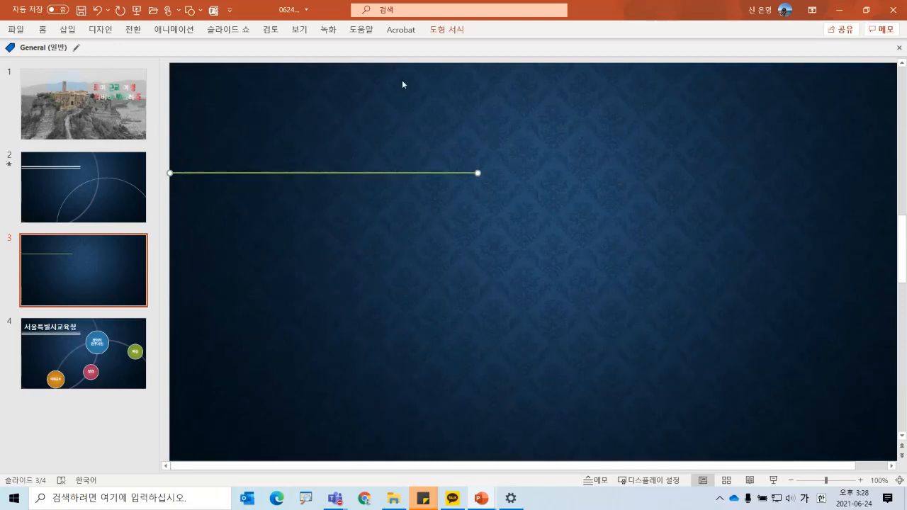
Set the line's width to 5 pt and its compound type to triple.
{"action": "left_click", "coordinate": [451, 29]}
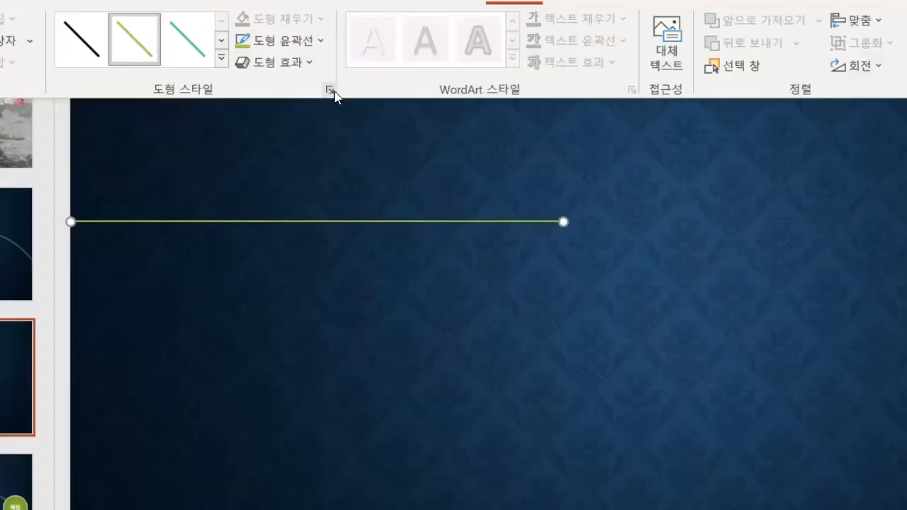
{"action": "left_click", "coordinate": [335, 183]}
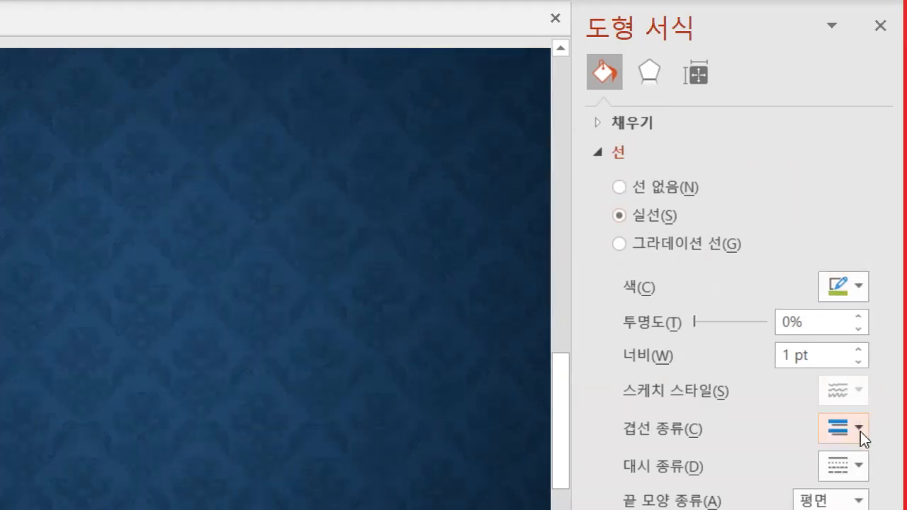
{"action": "left_click", "coordinate": [857, 361]}
{"action": "left_click", "coordinate": [824, 355]}
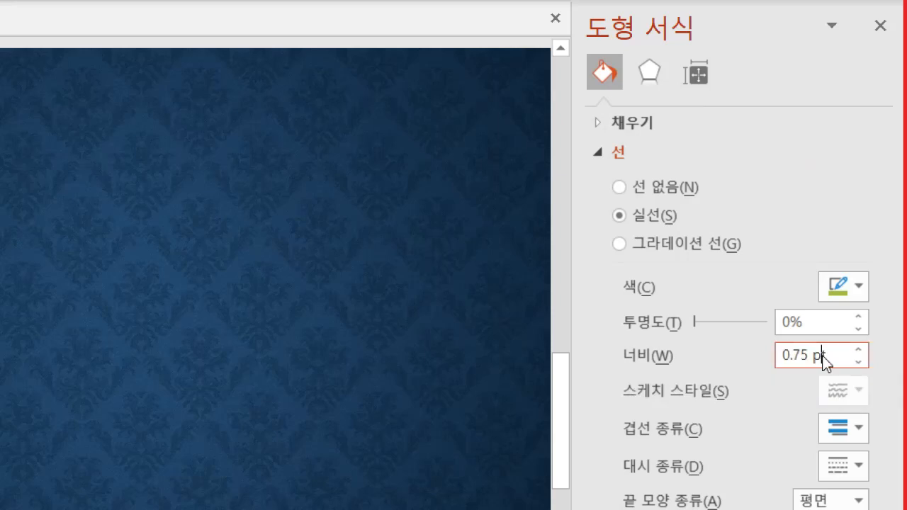
{"action": "left_click_drag", "start_coordinate": [827, 356], "coordinate": [755, 378]}
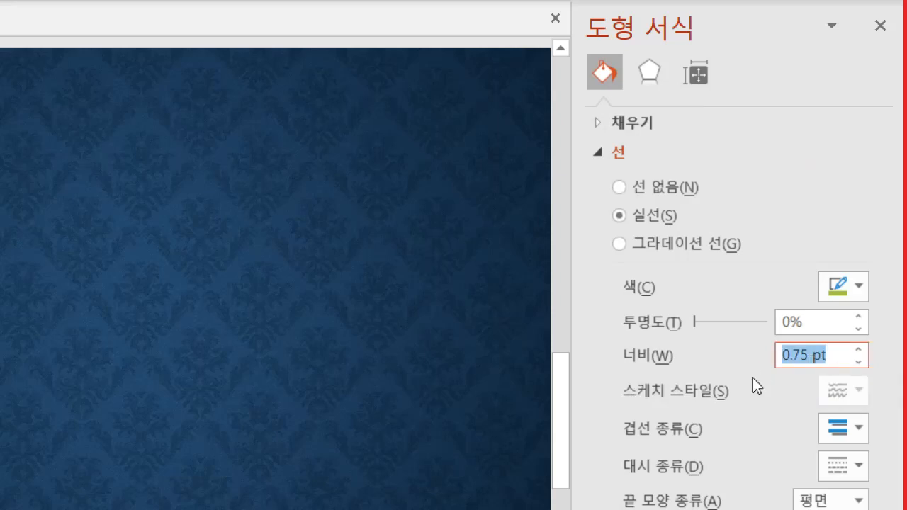
{"action": "type", "text": "5"}
{"action": "key", "text": "Return"}
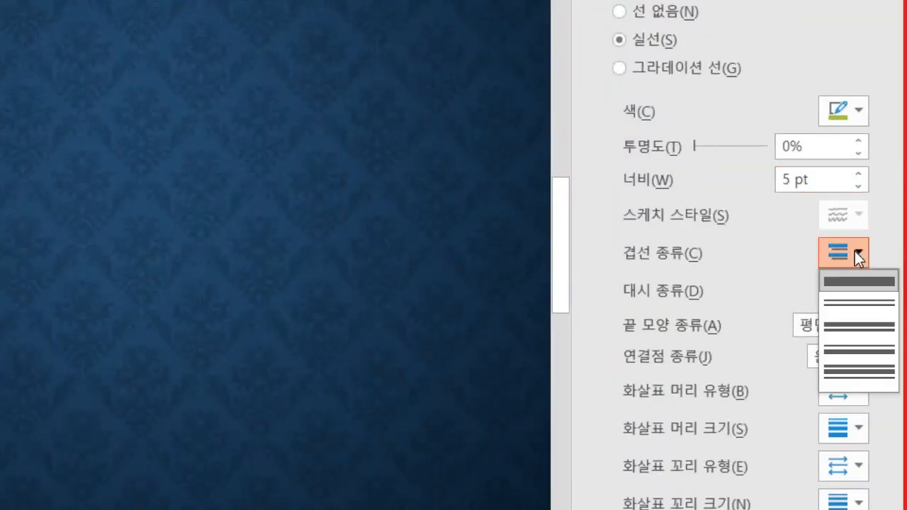
{"action": "left_click", "coordinate": [854, 379]}
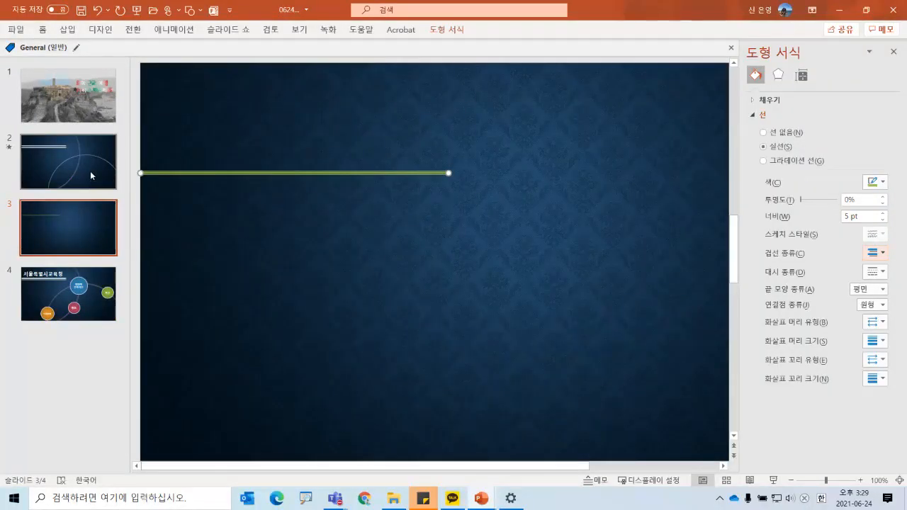
Compare the line with those on slide 2, and change its compound type to single and its colour to near-white.
{"action": "left_click", "coordinate": [90, 172]}
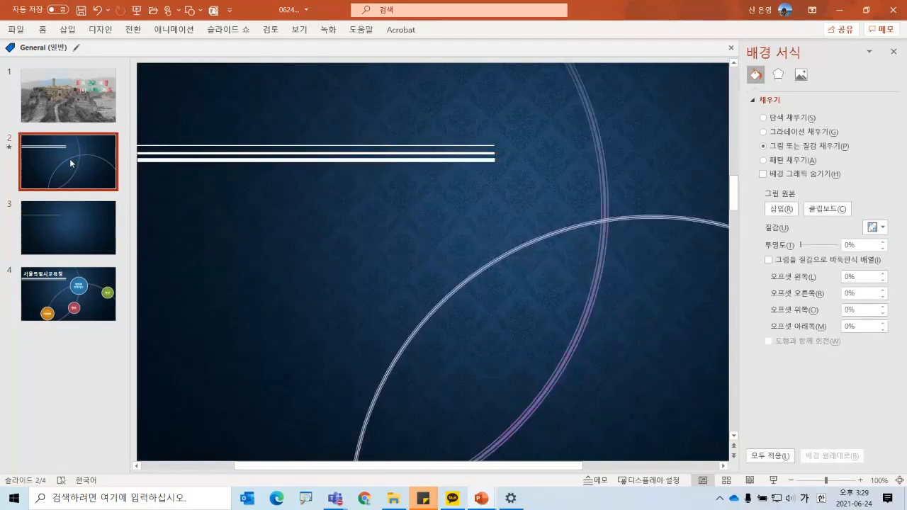
{"action": "left_click", "coordinate": [77, 215]}
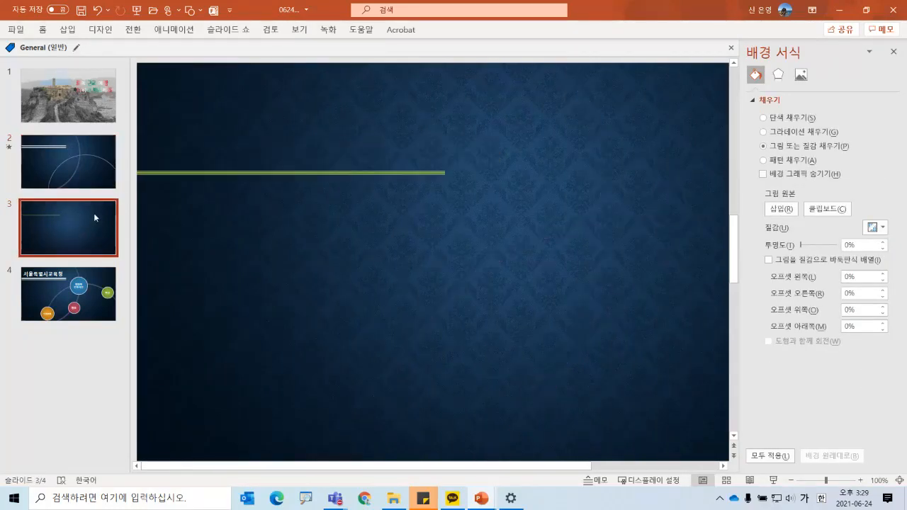
{"action": "left_click", "coordinate": [157, 173]}
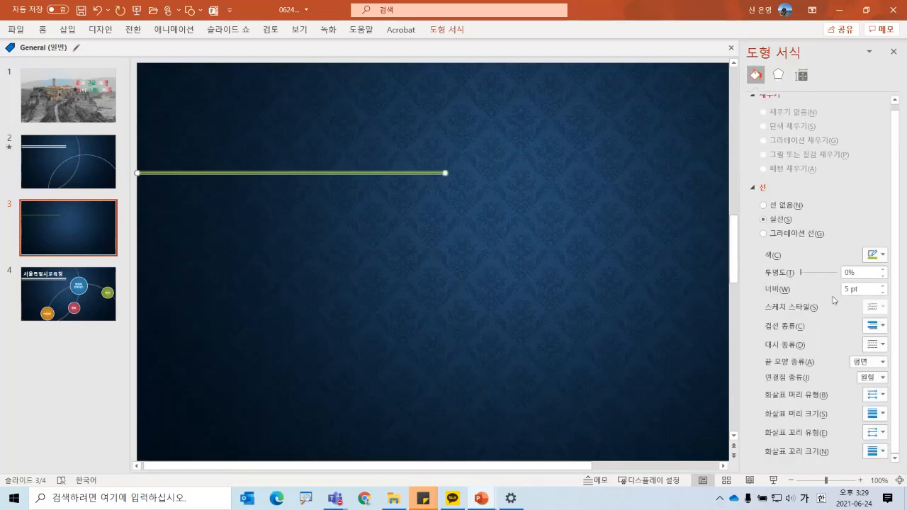
{"action": "left_click", "coordinate": [883, 332]}
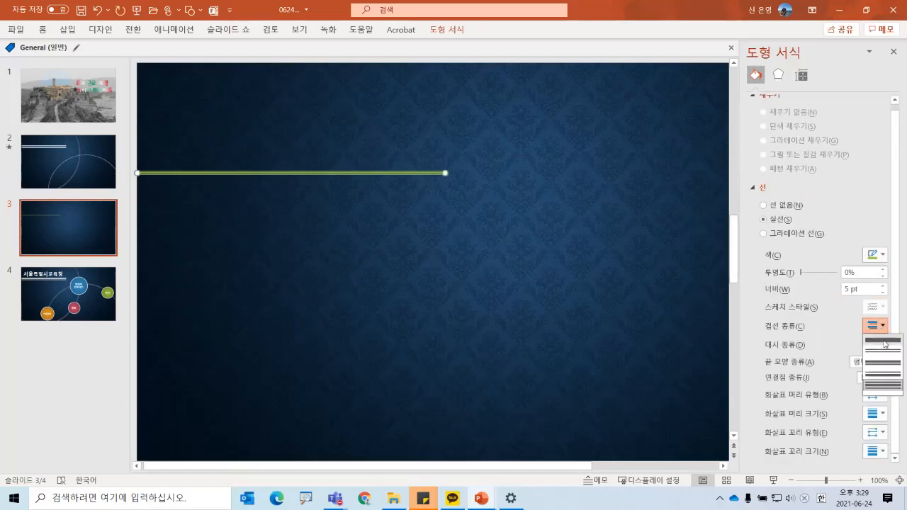
{"action": "left_click", "coordinate": [882, 340]}
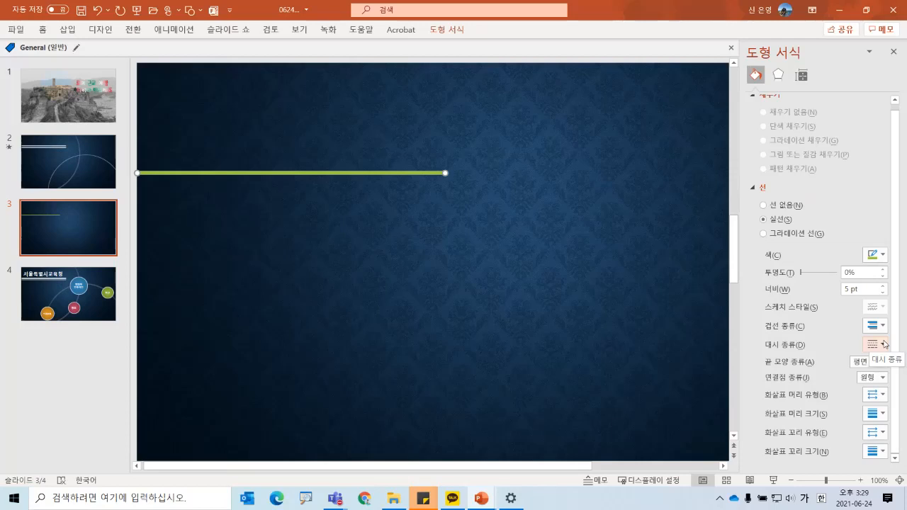
{"action": "left_click", "coordinate": [879, 255]}
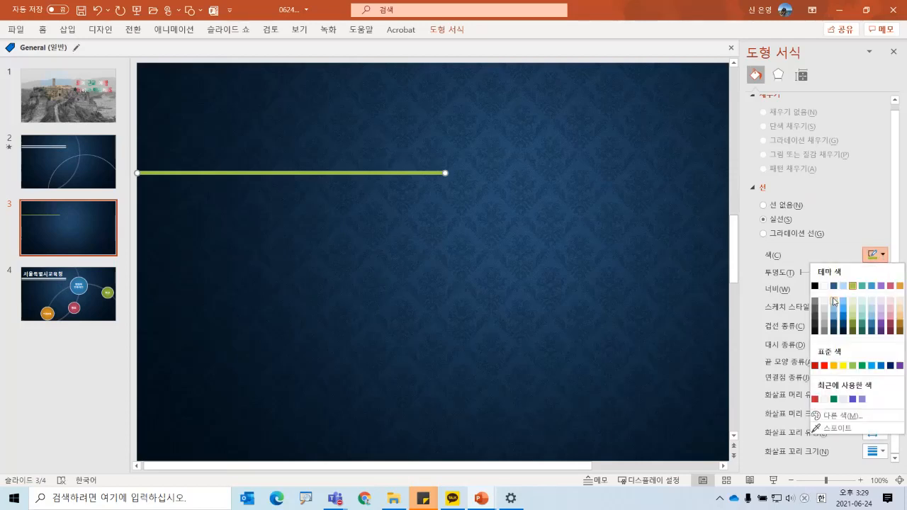
{"action": "left_click", "coordinate": [827, 303]}
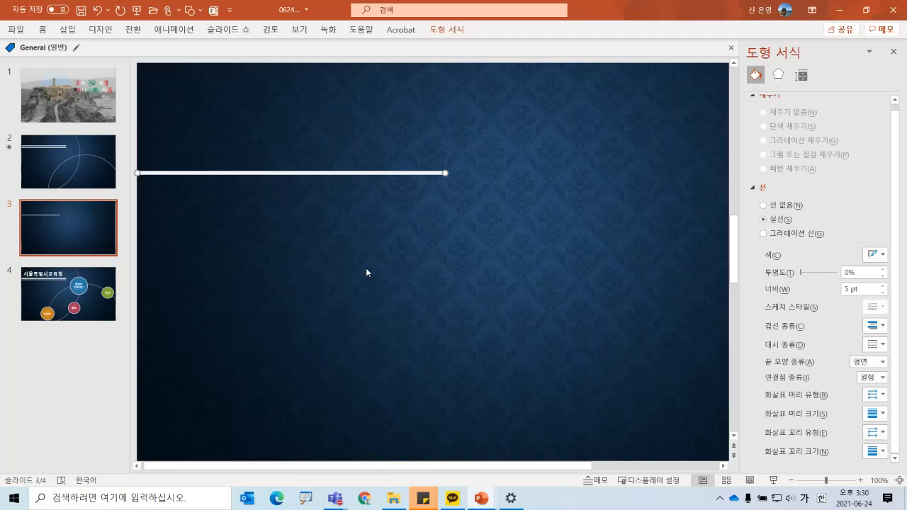
Duplicate the near-white line and set the copy's width to 3 pt.
{"action": "key", "text": "ctrl+d"}
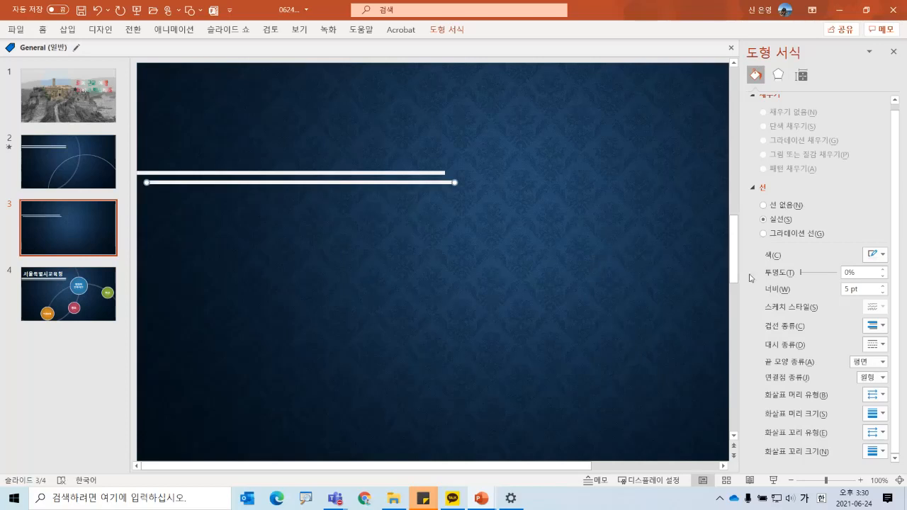
{"action": "left_click", "coordinate": [862, 291]}
{"action": "left_click_drag", "start_coordinate": [862, 290], "coordinate": [839, 292]}
{"action": "type", "text": "3"}
{"action": "key", "text": "Return"}
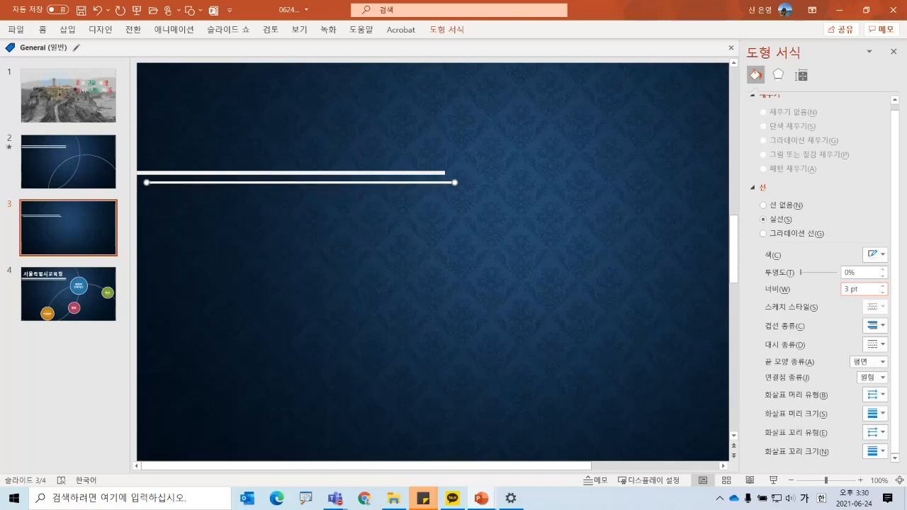
{"action": "left_click", "coordinate": [883, 287]}
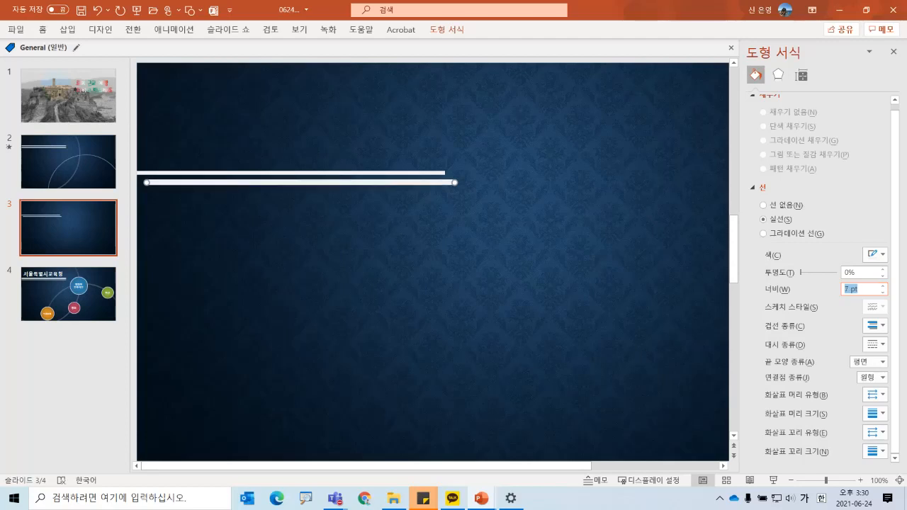
{"action": "type", "text": "3"}
{"action": "key", "text": "Return"}
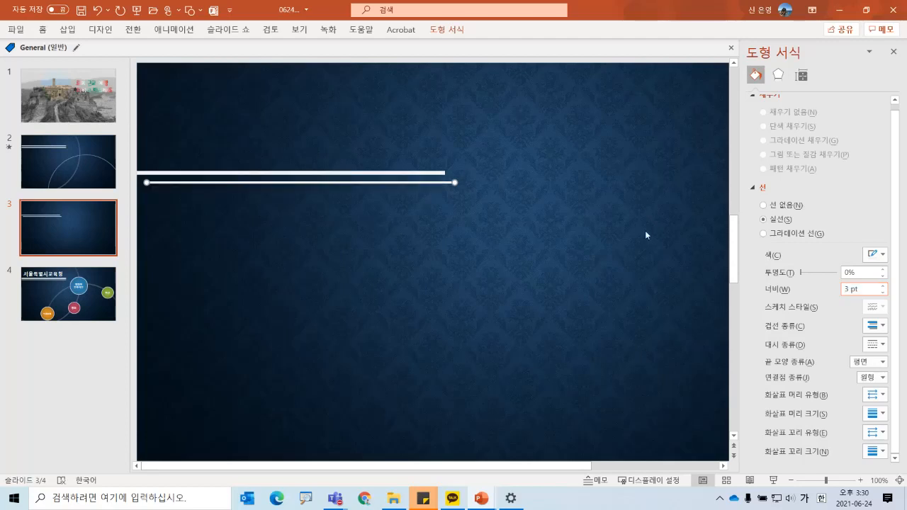
Move the 3 pt line closely above the 5 pt line, with its ends aligned to that line's ends.
{"action": "left_click", "coordinate": [190, 183]}
{"action": "key", "text": "Up"}
{"action": "key", "text": "Up"}
{"action": "key", "text": "Up"}
{"action": "key", "text": "Up"}
{"action": "key", "text": "Up"}
{"action": "key", "text": "Up"}
{"action": "key", "text": "Up"}
{"action": "key", "text": "Up"}
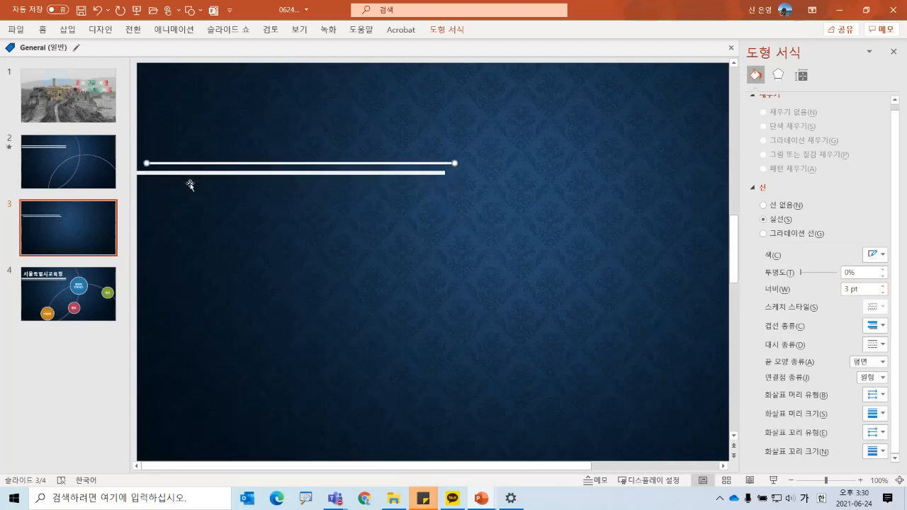
{"action": "key", "text": "Down"}
{"action": "key", "text": "Down"}
{"action": "key", "text": "Down"}
{"action": "key", "text": "Down"}
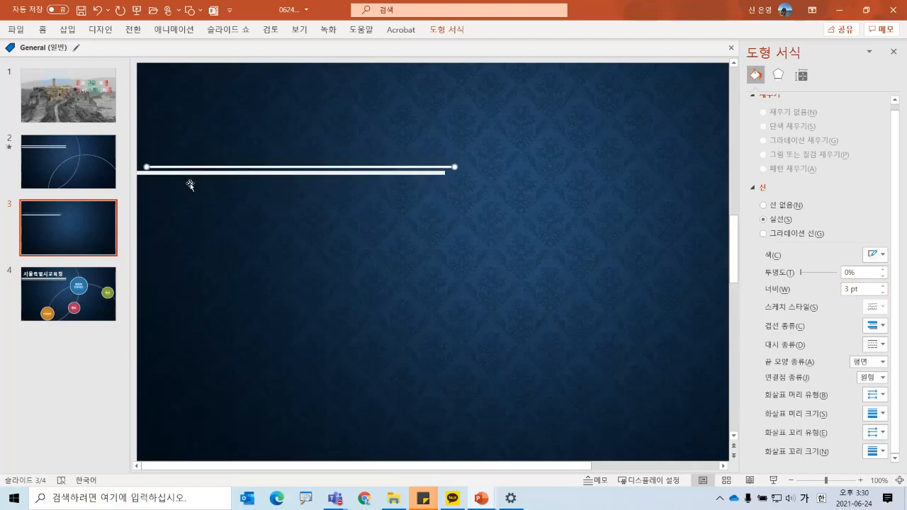
{"action": "key", "text": "Left"}
{"action": "key", "text": "Left"}
{"action": "key", "text": "Left"}
{"action": "key", "text": "Left"}
{"action": "key", "text": "Left"}
{"action": "key", "text": "Down"}
{"action": "key", "text": "Down"}
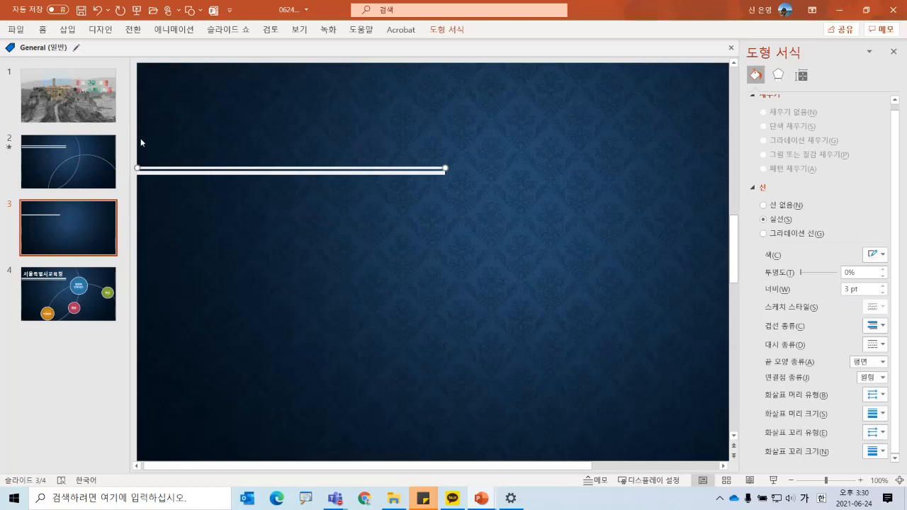
{"action": "scroll", "coordinate": [140, 139], "scroll_direction": "up", "scroll_amount": 5}
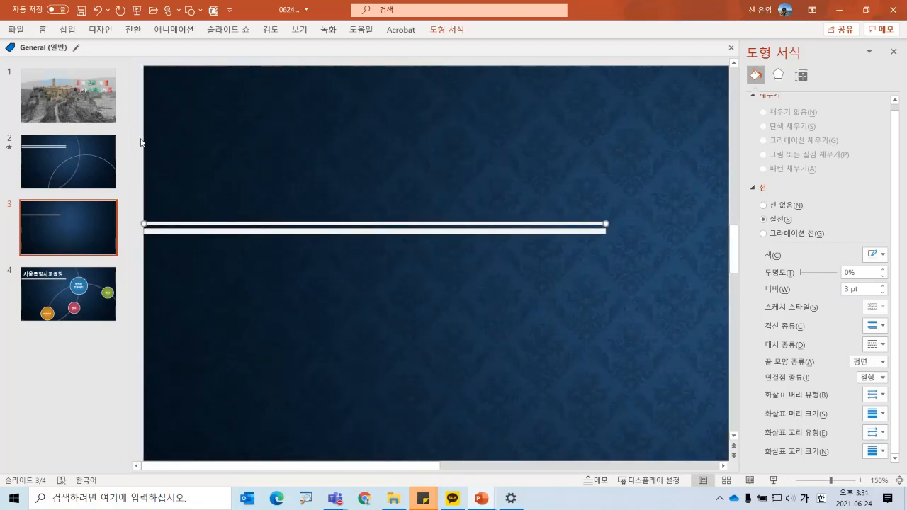
Duplicate the 3 pt line above itself and set the copy's width to 1 pt.
{"action": "scroll", "coordinate": [142, 141], "scroll_direction": "up", "scroll_amount": 5}
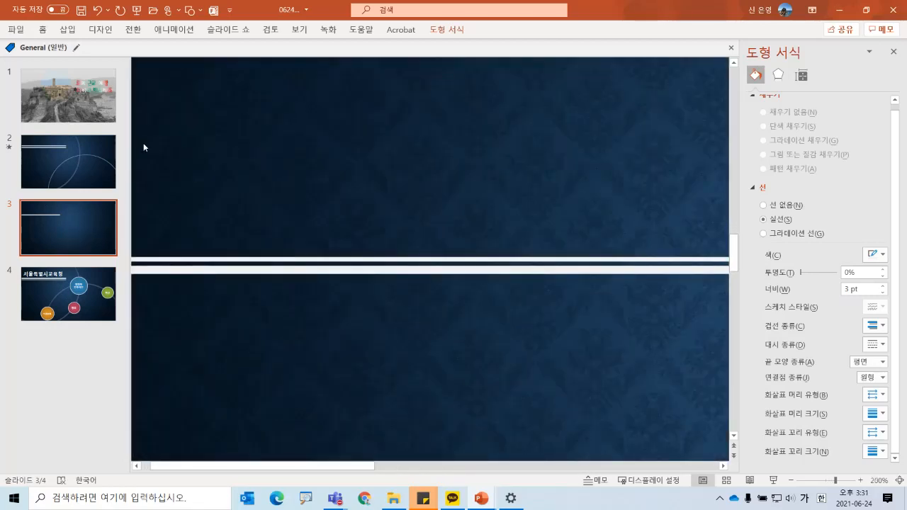
{"action": "scroll", "coordinate": [152, 233], "scroll_direction": "down", "scroll_amount": 5}
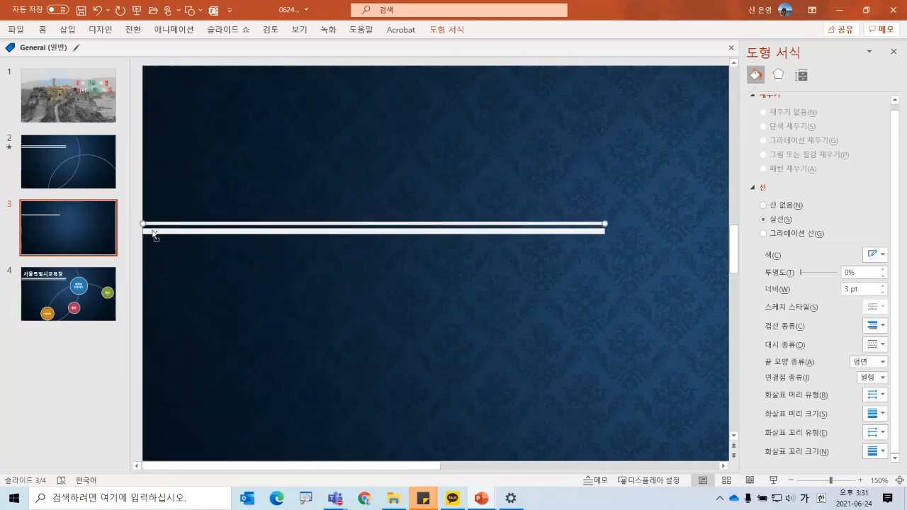
{"action": "key", "text": "ctrl+d"}
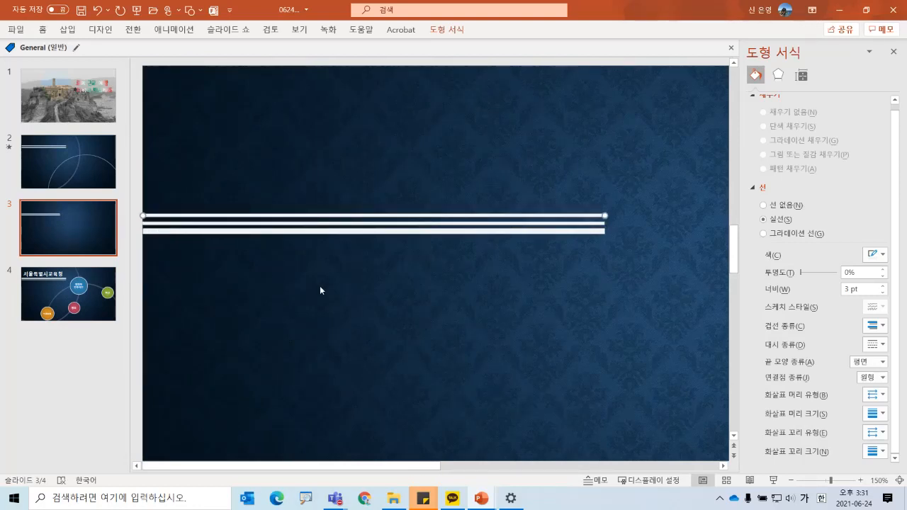
{"action": "triple_click", "coordinate": [859, 289]}
{"action": "type", "text": "1"}
{"action": "key", "text": "Return"}
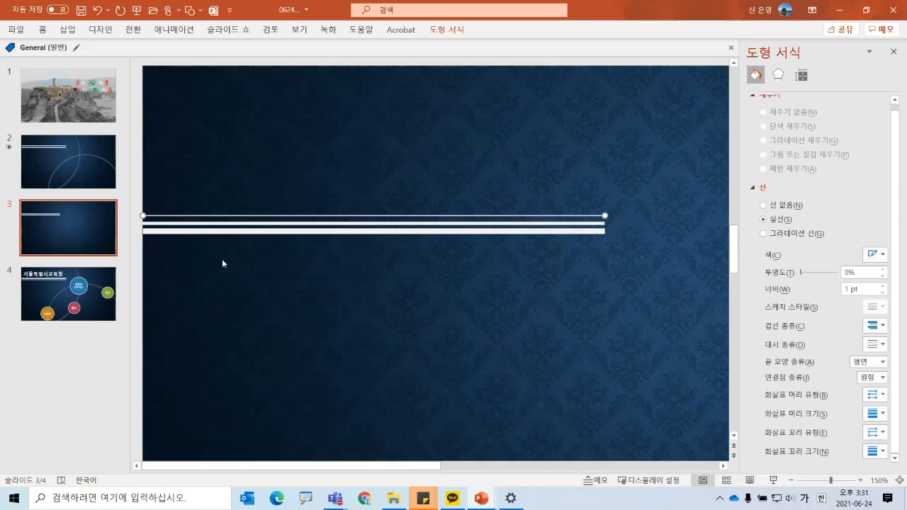
Nudge the 1 pt line down close to the 3 pt line, and shift the 3 pt line slightly down to even the gaps.
{"action": "key", "text": "Down"}
{"action": "key", "text": "Down"}
{"action": "key", "text": "Down"}
{"action": "key", "text": "Down"}
{"action": "key", "text": "Down"}
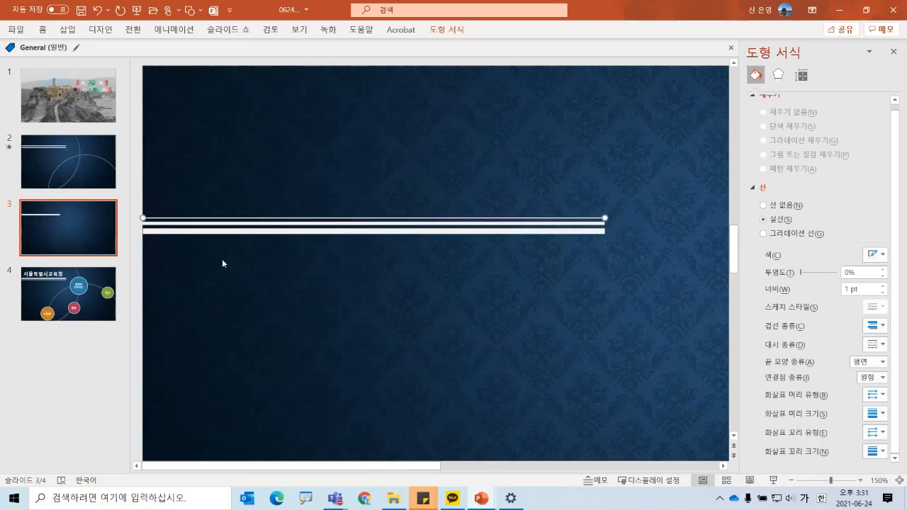
{"action": "key", "text": "Down"}
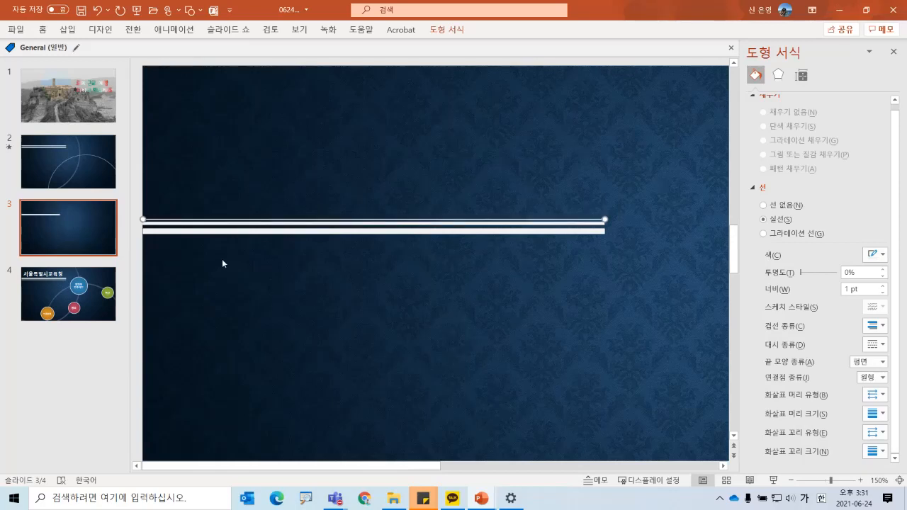
{"action": "left_click", "coordinate": [217, 224]}
{"action": "key", "text": "Down"}
{"action": "key", "text": "Down"}
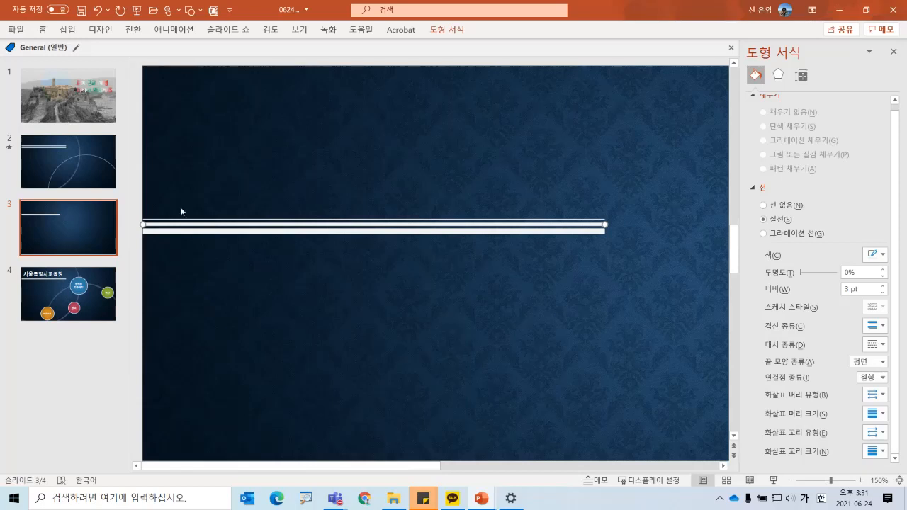
Select all three horizontal lines and group them into one object.
{"action": "left_click", "coordinate": [134, 206]}
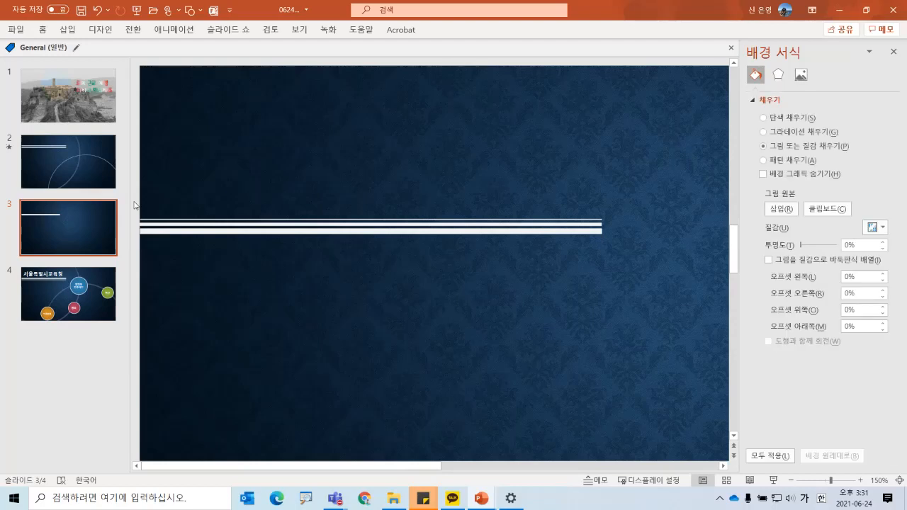
{"action": "left_click_drag", "start_coordinate": [134, 201], "coordinate": [624, 248]}
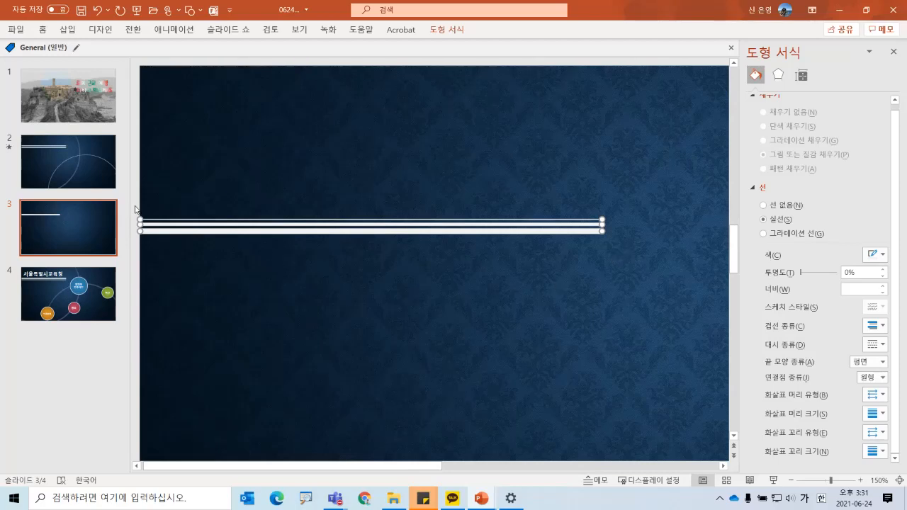
{"action": "right_click", "coordinate": [161, 236]}
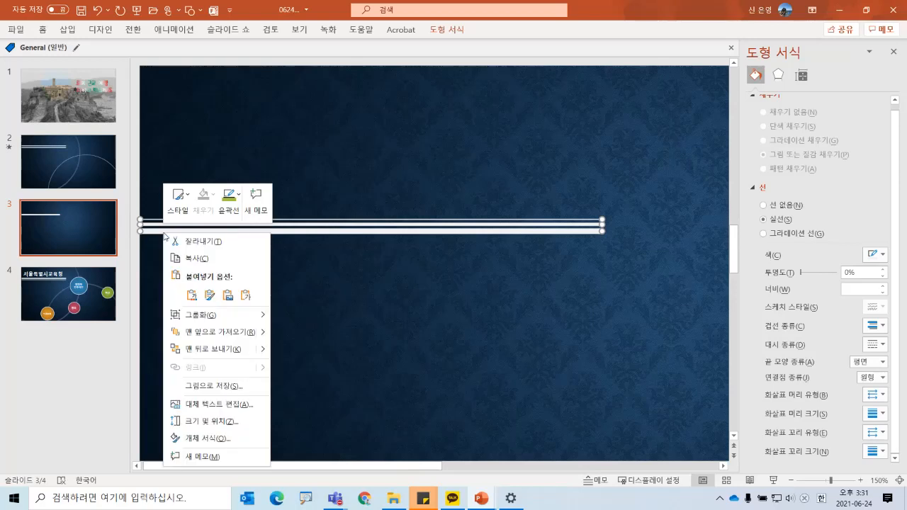
{"action": "mouse_move", "coordinate": [208, 323]}
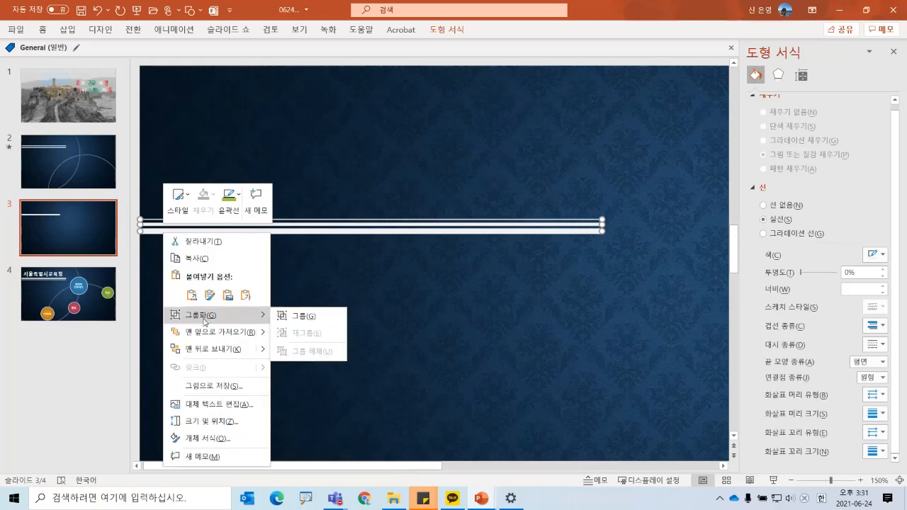
{"action": "left_click", "coordinate": [283, 317]}
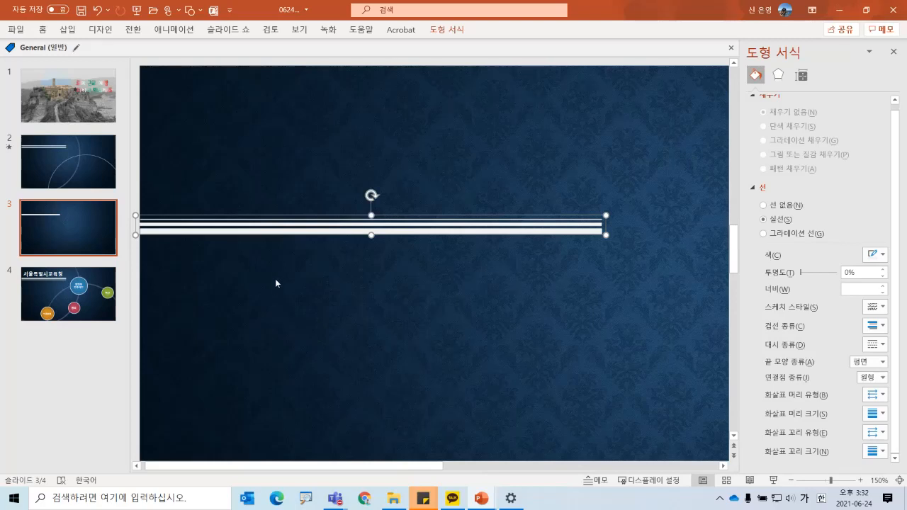
Insert a horizontal text box just above the grouped lines and enter 서울트별시 as its first word.
{"action": "left_click", "coordinate": [189, 13]}
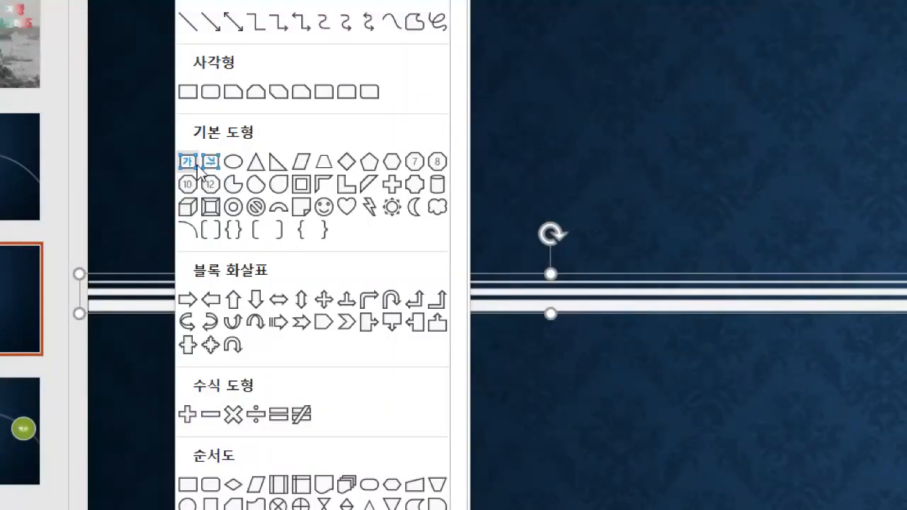
{"action": "left_click", "coordinate": [197, 168]}
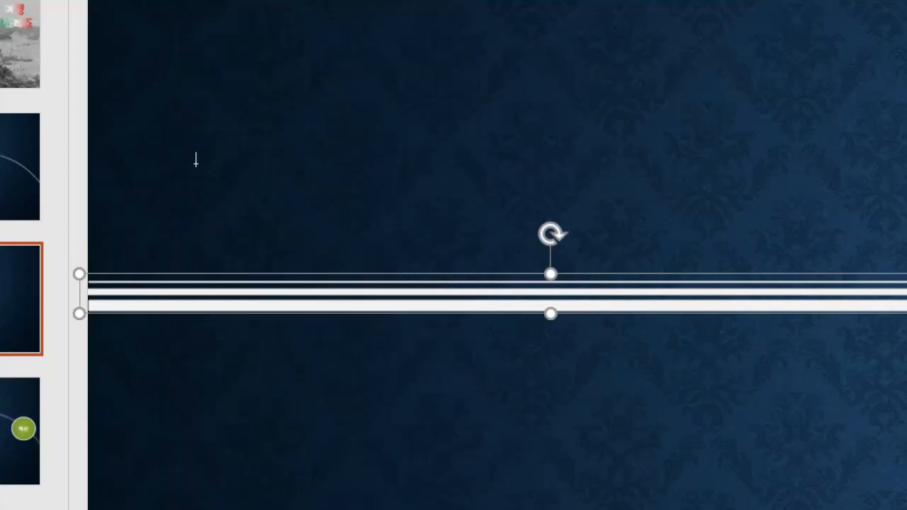
{"action": "left_click", "coordinate": [138, 228]}
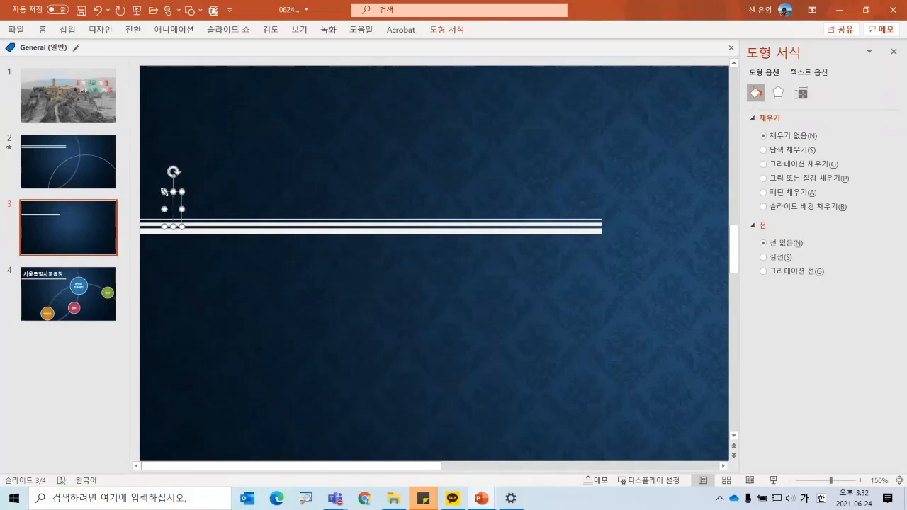
{"action": "type", "text": "서우ㄹ트별시ㄱ"}
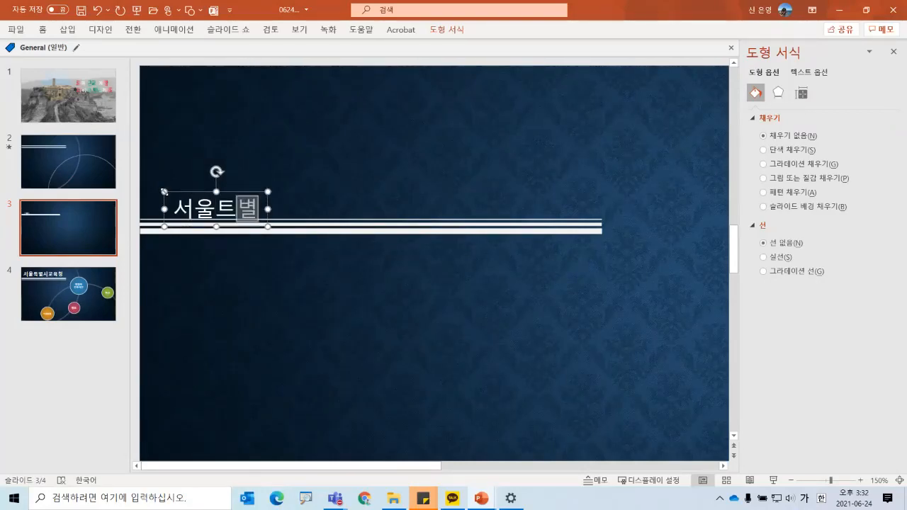
Complete the text box with the second word 교육청, deleting the mistyped attempts.
{"action": "type", "text": "ㅗㅇ규청"}
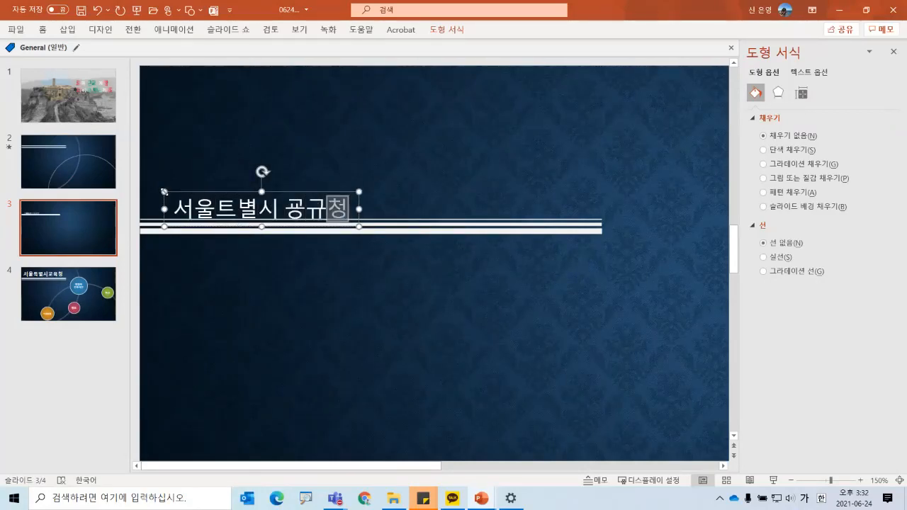
{"action": "key", "text": "BackSpace"}
{"action": "key", "text": "BackSpace"}
{"action": "key", "text": "BackSpace"}
{"action": "key", "text": "BackSpace"}
{"action": "key", "text": "BackSpace"}
{"action": "type", "text": "ㄱ"}
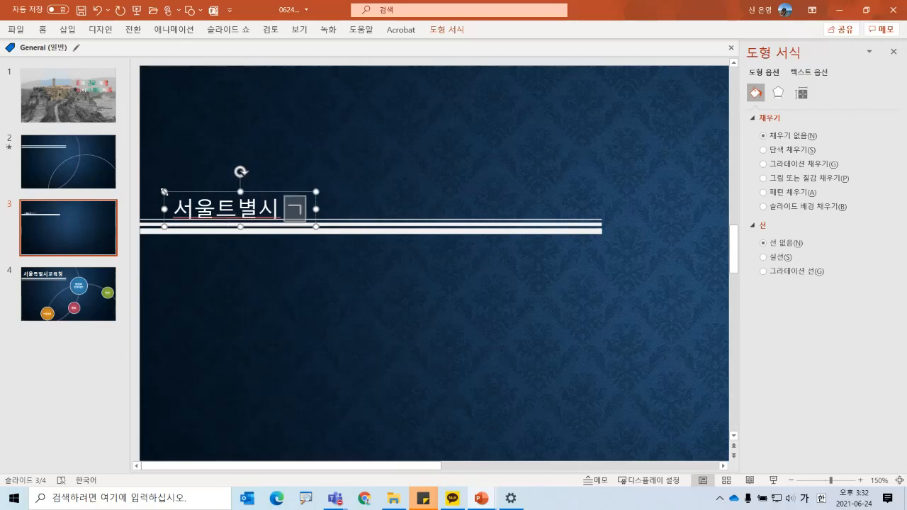
{"action": "type", "text": "ㅗㅇ규청"}
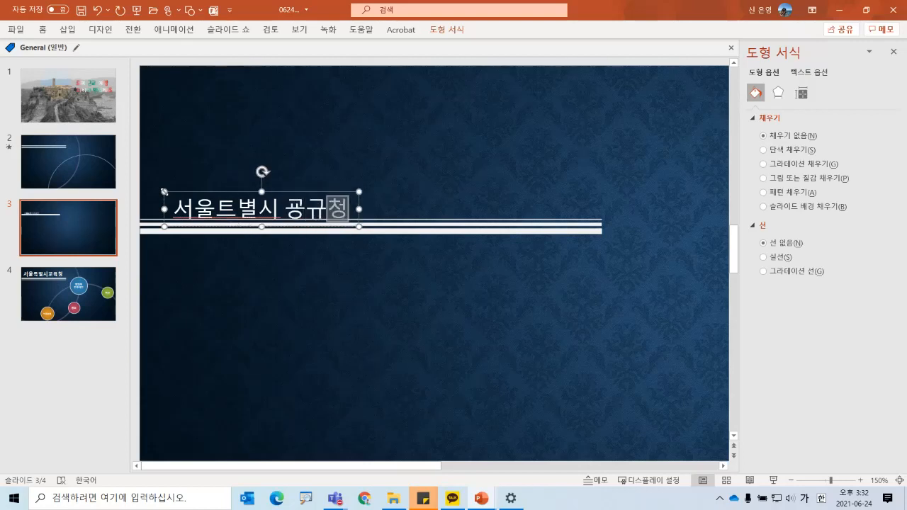
{"action": "key", "text": "BackSpace"}
{"action": "key", "text": "BackSpace"}
{"action": "key", "text": "BackSpace"}
{"action": "key", "text": "BackSpace"}
{"action": "key", "text": "BackSpace"}
{"action": "type", "text": "교"}
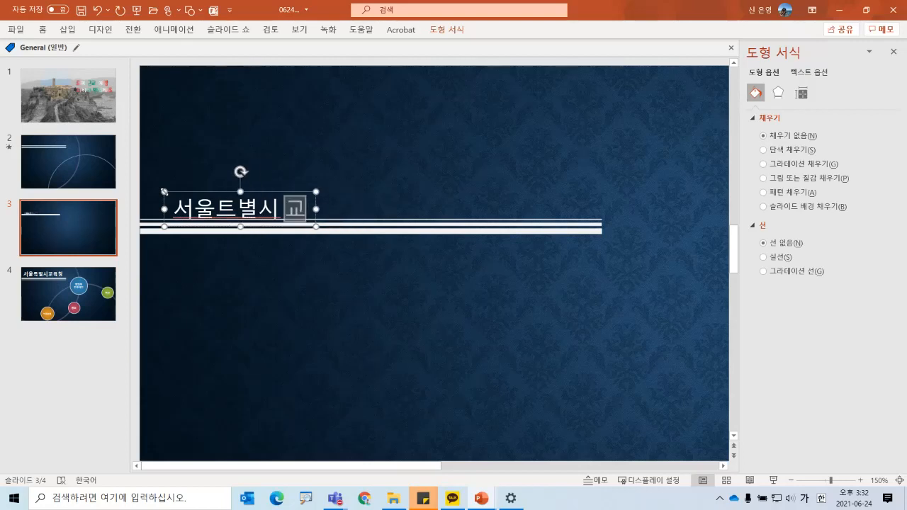
{"action": "type", "text": "육청"}
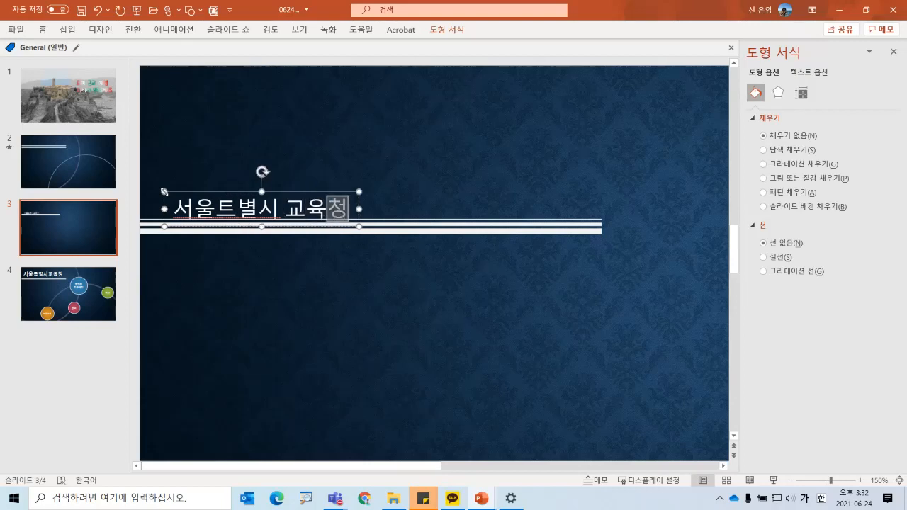
{"action": "left_click", "coordinate": [173, 206]}
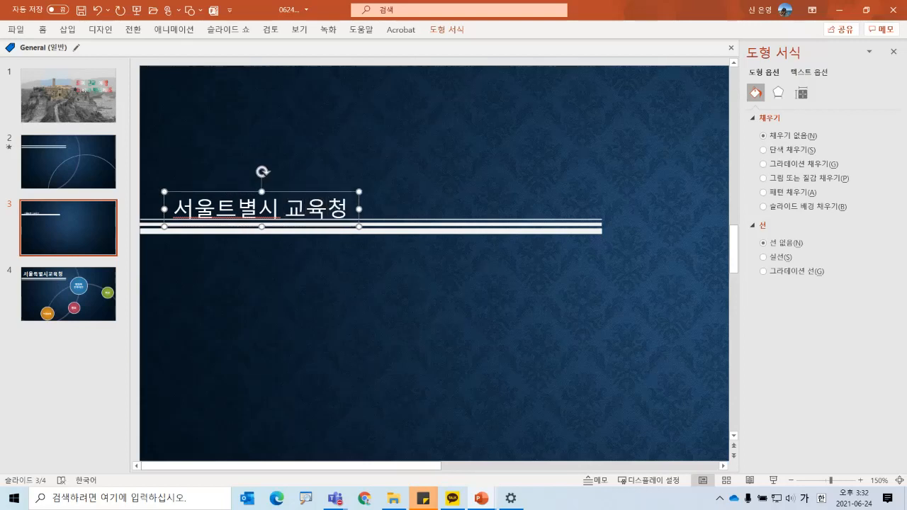
Correct the third syllable of the title so that it reads 서울특별시 교육청.
{"action": "left_click", "coordinate": [221, 215]}
{"action": "key", "text": "Delete"}
{"action": "type", "text": "특"}
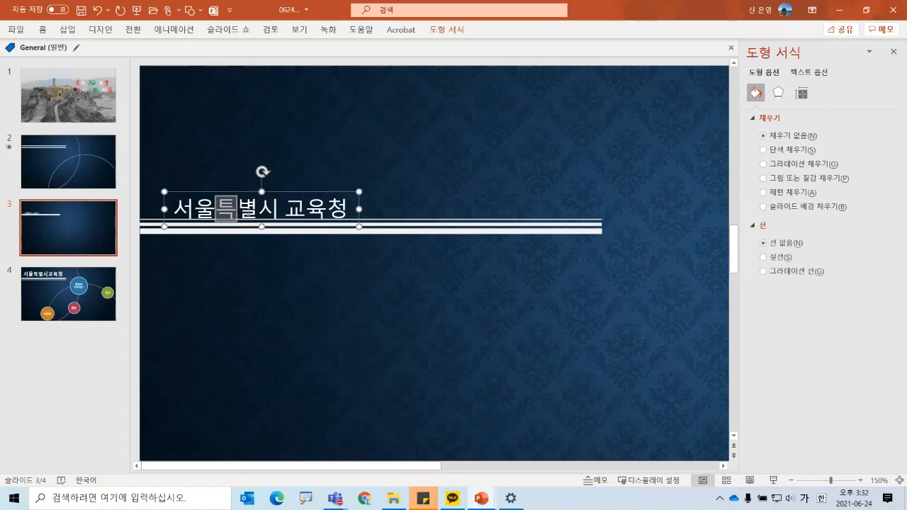
{"action": "left_click", "coordinate": [258, 211]}
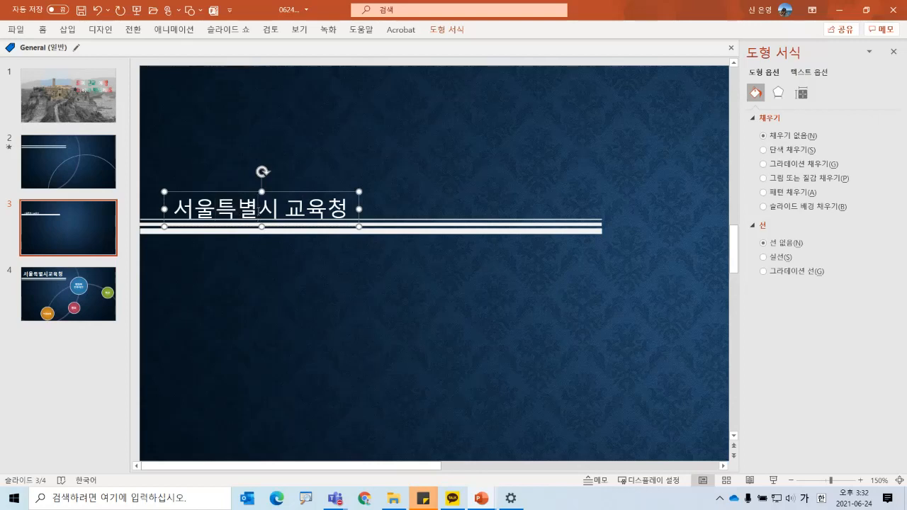
{"action": "scroll", "coordinate": [240, 214], "scroll_direction": "up", "scroll_amount": 5, "text": "ctrl"}
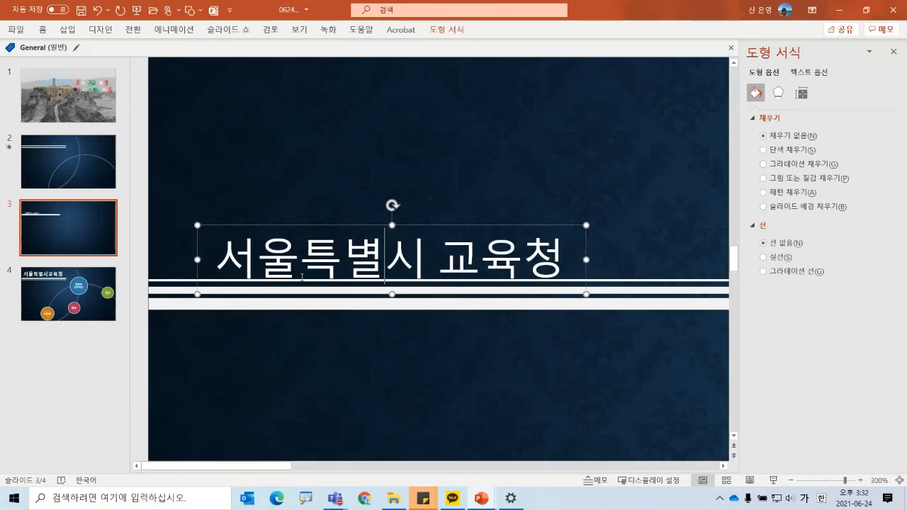
{"action": "left_click", "coordinate": [301, 254]}
{"action": "left_click", "coordinate": [296, 232]}
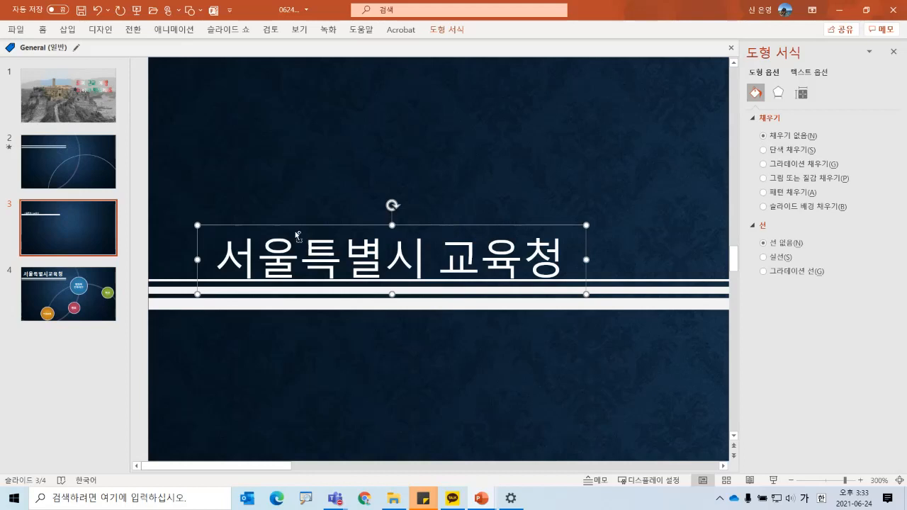
{"action": "key", "text": "alt+F4"}
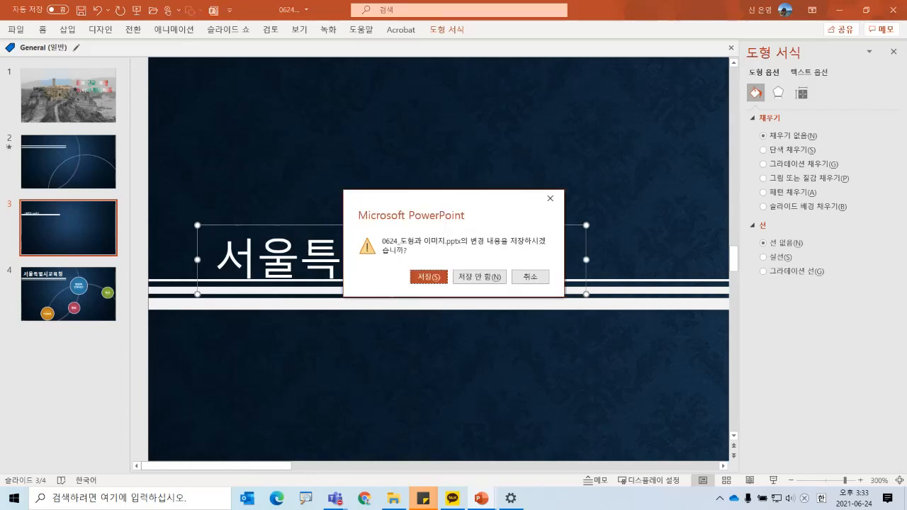
{"action": "left_click", "coordinate": [532, 280]}
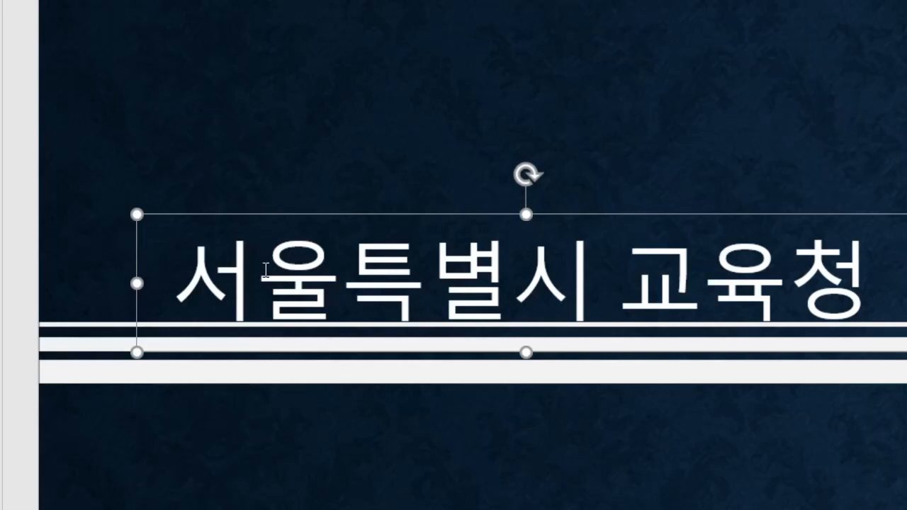
Change the font of the title text box 서울특별시 교육청 to 완도희망체 Bold.
{"action": "left_click", "coordinate": [265, 270]}
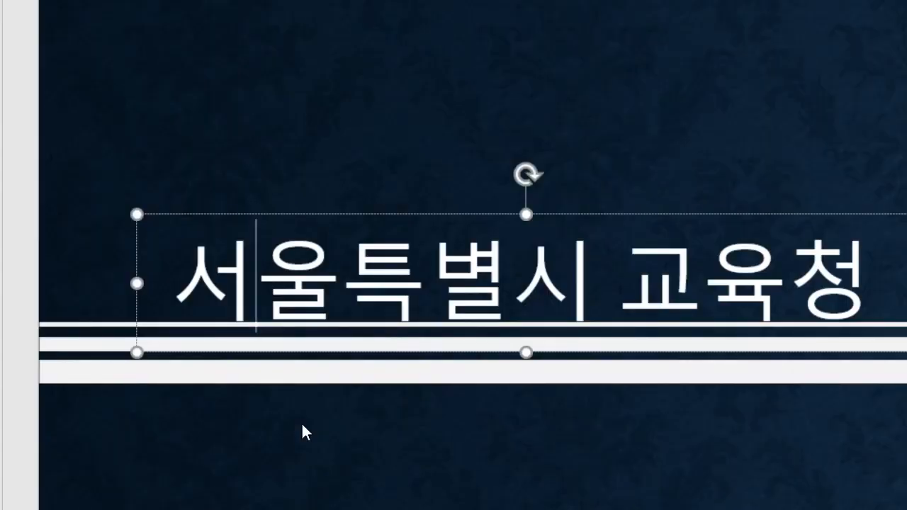
{"action": "key", "text": "Escape"}
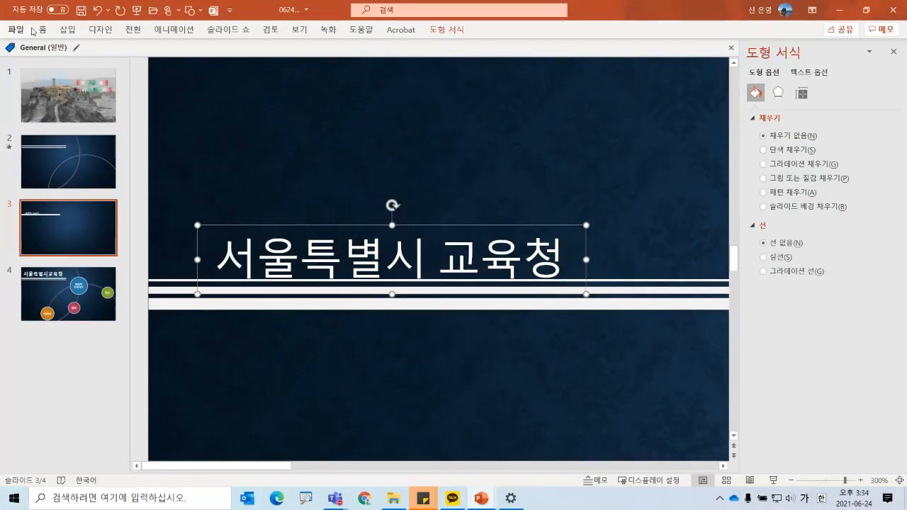
{"action": "left_click", "coordinate": [41, 29]}
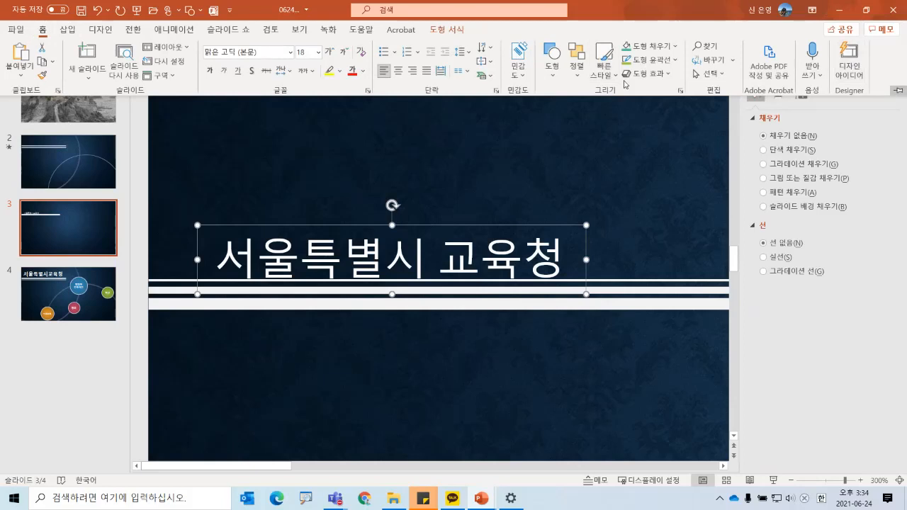
{"action": "left_click", "coordinate": [290, 53]}
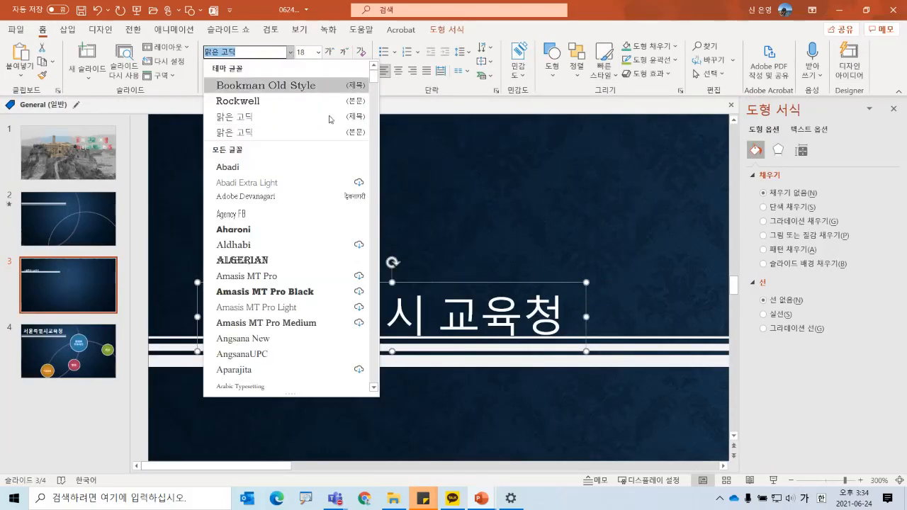
{"action": "left_click", "coordinate": [375, 302]}
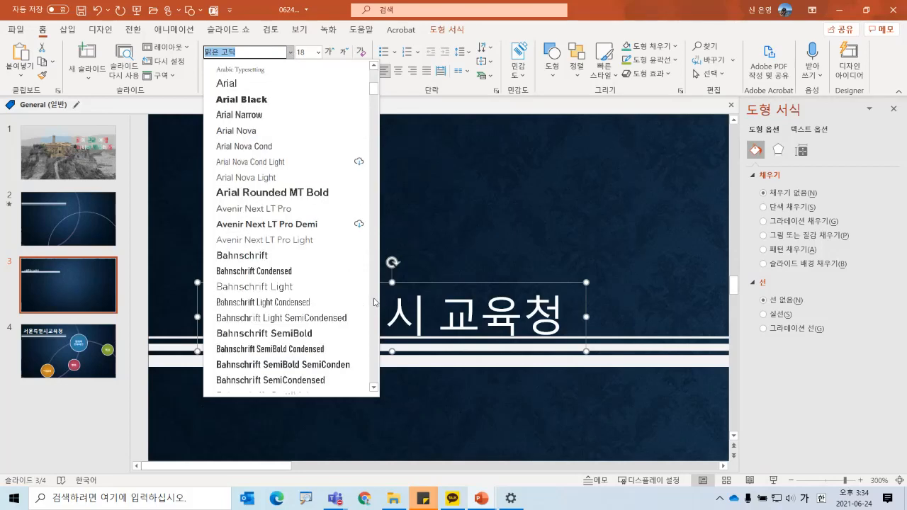
{"action": "scroll", "coordinate": [375, 302], "scroll_direction": "down", "scroll_amount": 20}
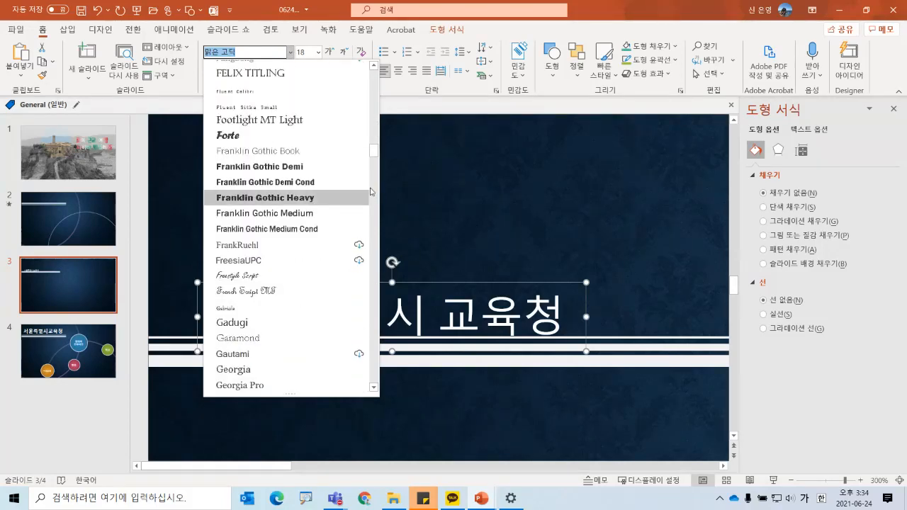
{"action": "left_click_drag", "start_coordinate": [370, 153], "coordinate": [370, 367]}
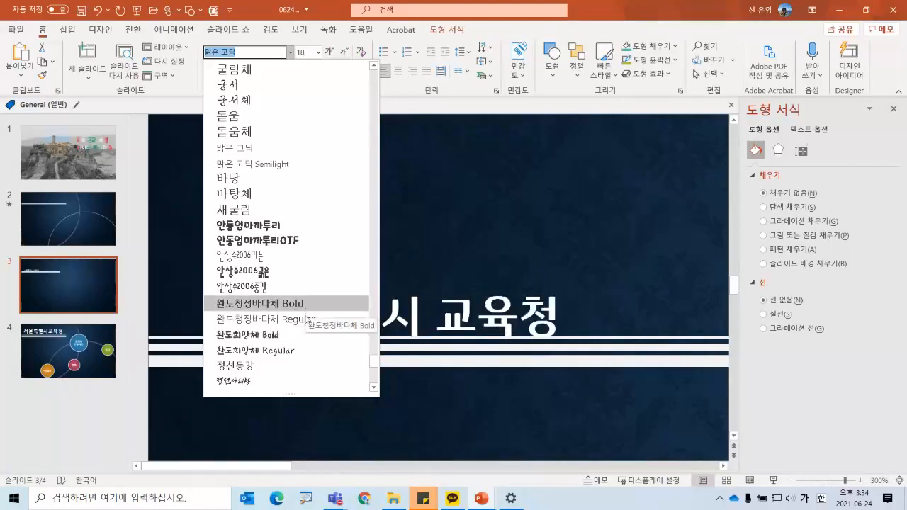
{"action": "left_click", "coordinate": [304, 340]}
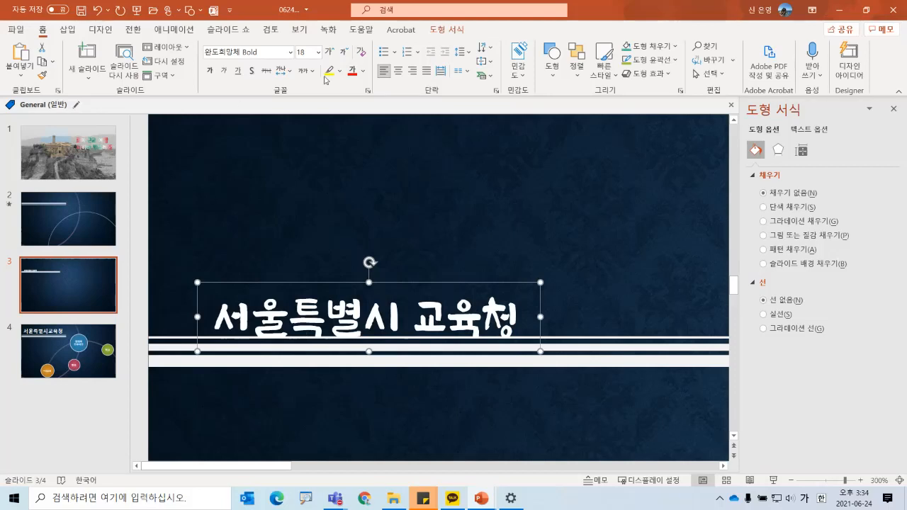
Set the font size of the title text box to 50.
{"action": "left_click", "coordinate": [302, 52]}
{"action": "type", "text": "50"}
{"action": "key", "text": "Return"}
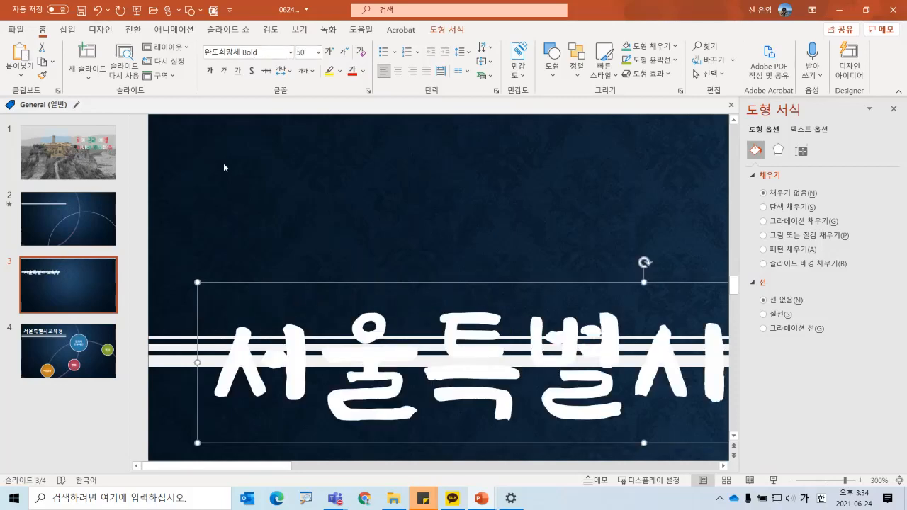
Move the enlarged title text box up so that it sits just above the grouped white lines.
{"action": "scroll", "coordinate": [254, 187], "scroll_direction": "down", "scroll_amount": 8, "text": "ctrl"}
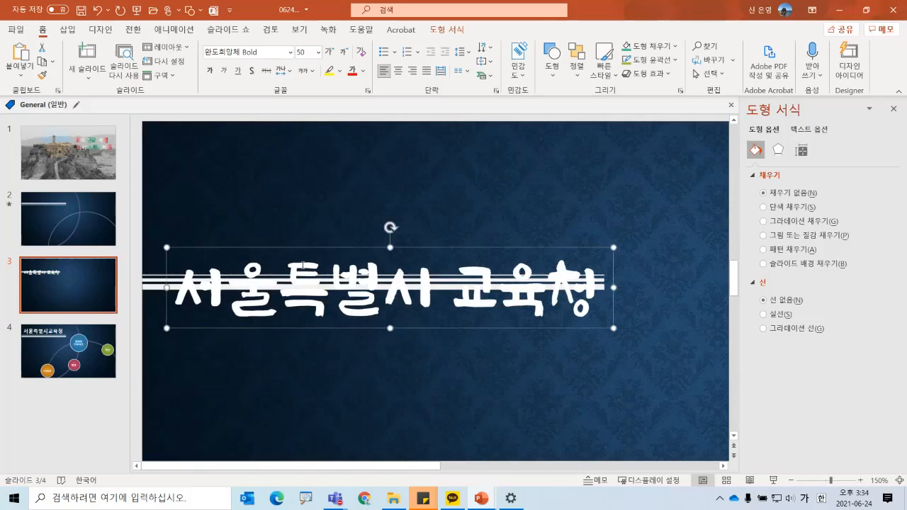
{"action": "key", "text": "Up"}
{"action": "key", "text": "Up"}
{"action": "key", "text": "Up"}
{"action": "key", "text": "Up"}
{"action": "key", "text": "Up"}
{"action": "key", "text": "Up"}
{"action": "key", "text": "Up"}
{"action": "key", "text": "Up"}
{"action": "key", "text": "Up"}
{"action": "key", "text": "Up"}
{"action": "key", "text": "Up"}
{"action": "key", "text": "Up"}
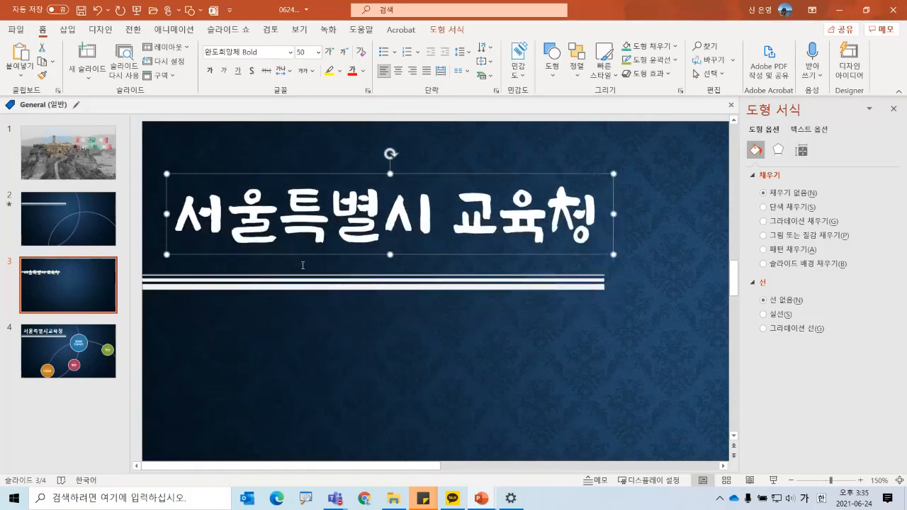
{"action": "key", "text": "Down"}
{"action": "key", "text": "Down"}
{"action": "key", "text": "Down"}
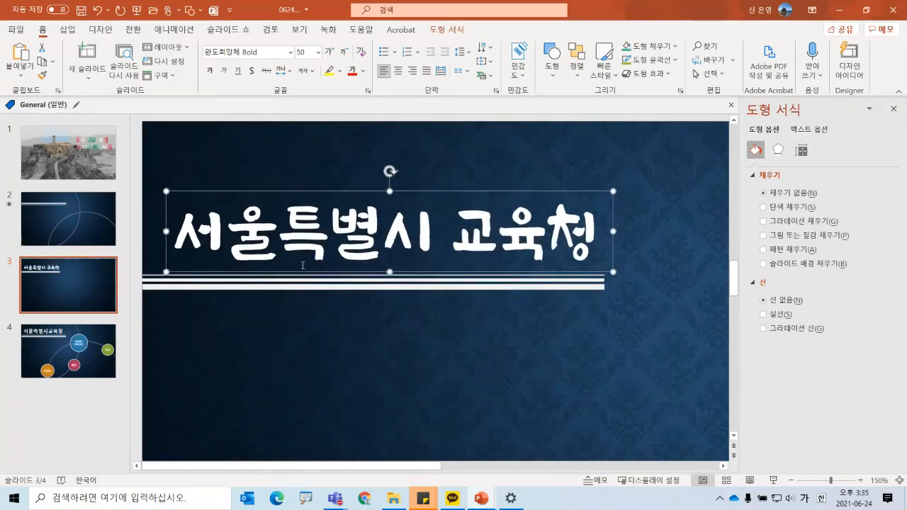
Shift the title text box slightly to the left and nudge it down closer to the grouped lines.
{"action": "key", "text": "Left"}
{"action": "key", "text": "Left"}
{"action": "key", "text": "ctrl+Left"}
{"action": "key", "text": "ctrl+Left"}
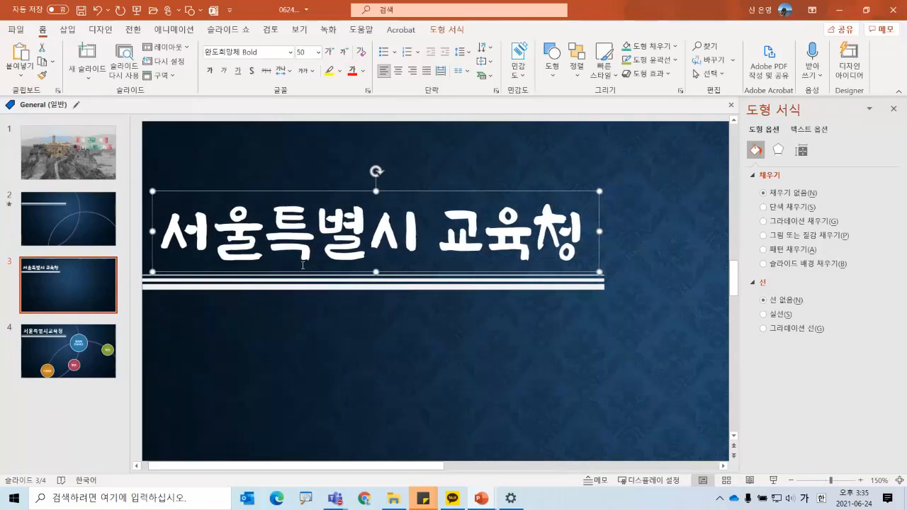
{"action": "key", "text": "ctrl+Down"}
{"action": "key", "text": "ctrl+Down"}
{"action": "key", "text": "ctrl+Down"}
{"action": "key", "text": "ctrl+Down"}
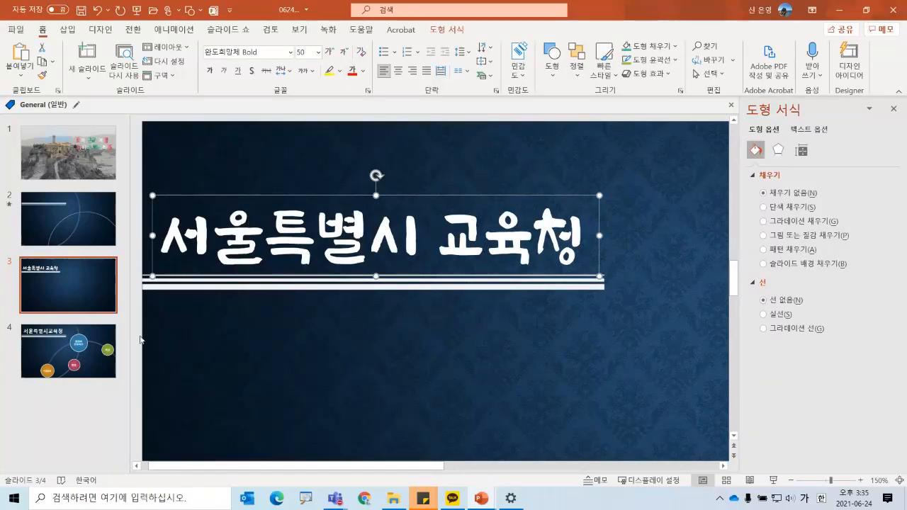
{"action": "left_click", "coordinate": [179, 313]}
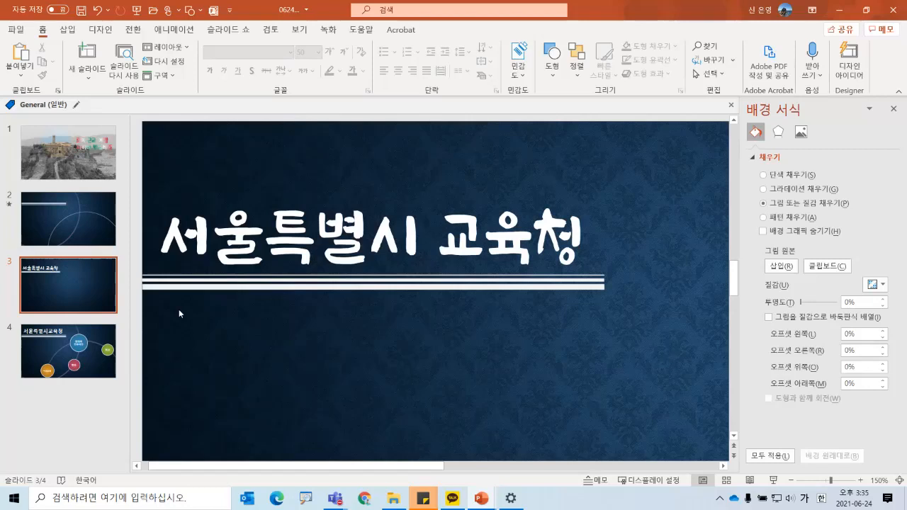
{"action": "scroll", "coordinate": [309, 307], "scroll_direction": "down", "scroll_amount": 7}
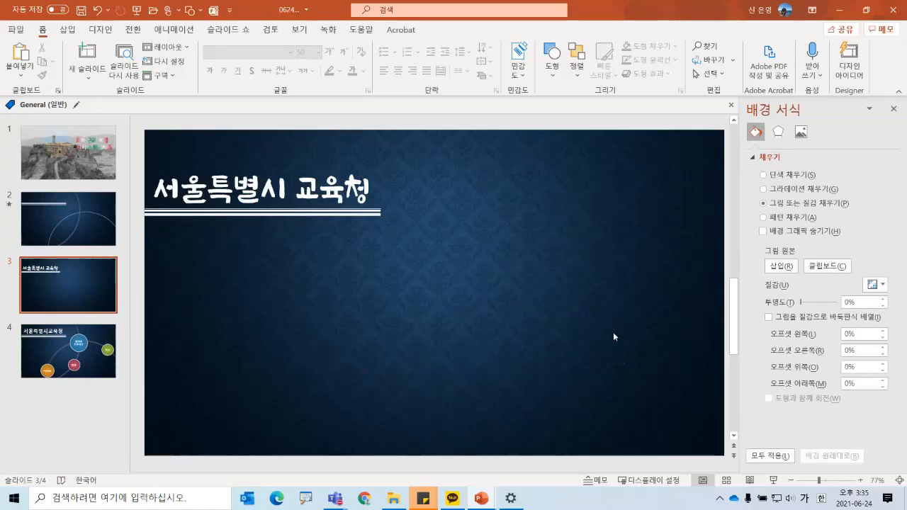
Preview the Korean handwriting fonts on the title text box, keeping 완도희망체 Bold as its font.
{"action": "left_click", "coordinate": [253, 186]}
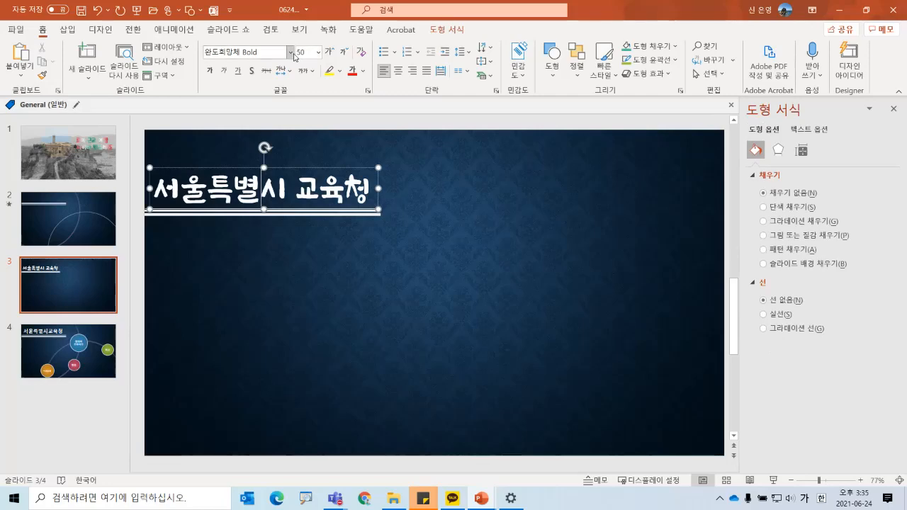
{"action": "left_click", "coordinate": [290, 52]}
{"action": "left_click_drag", "start_coordinate": [373, 79], "coordinate": [374, 395]}
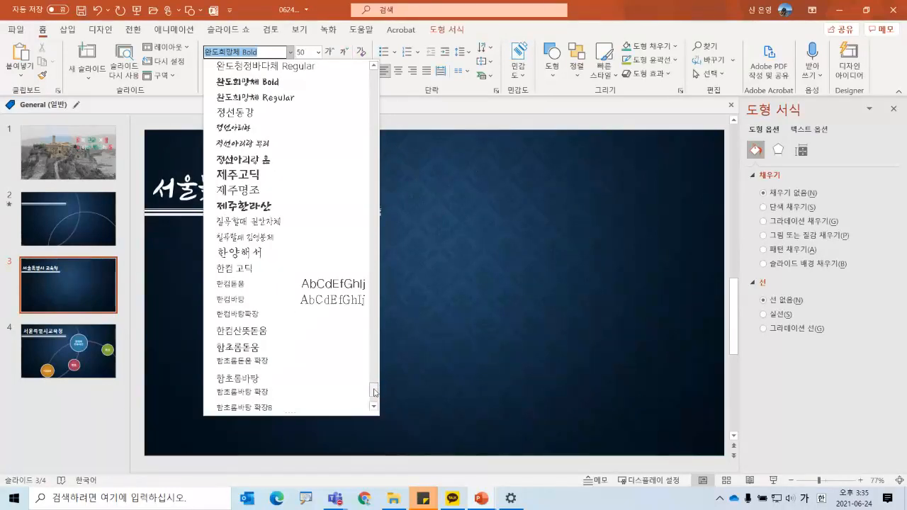
{"action": "scroll", "coordinate": [359, 214], "scroll_direction": "up", "scroll_amount": 1}
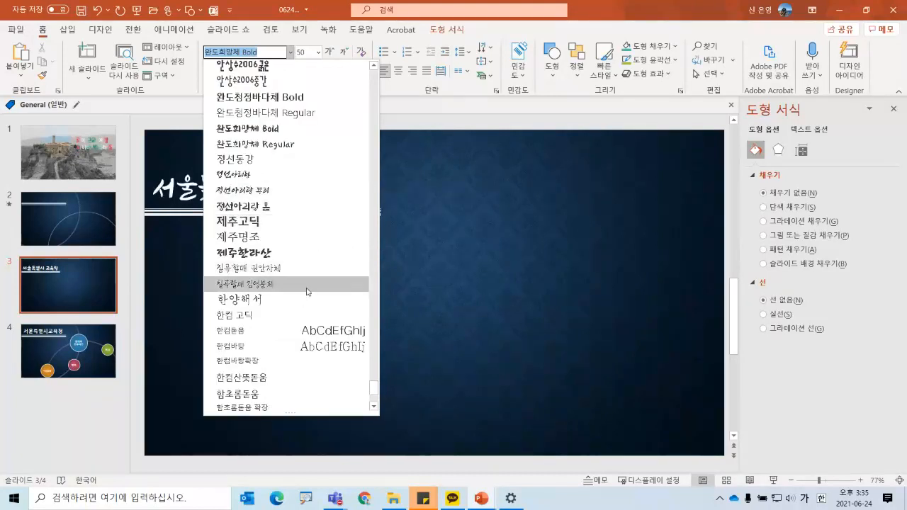
{"action": "scroll", "coordinate": [307, 287], "scroll_direction": "down", "scroll_amount": 1}
{"action": "scroll", "coordinate": [312, 291], "scroll_direction": "up", "scroll_amount": 1}
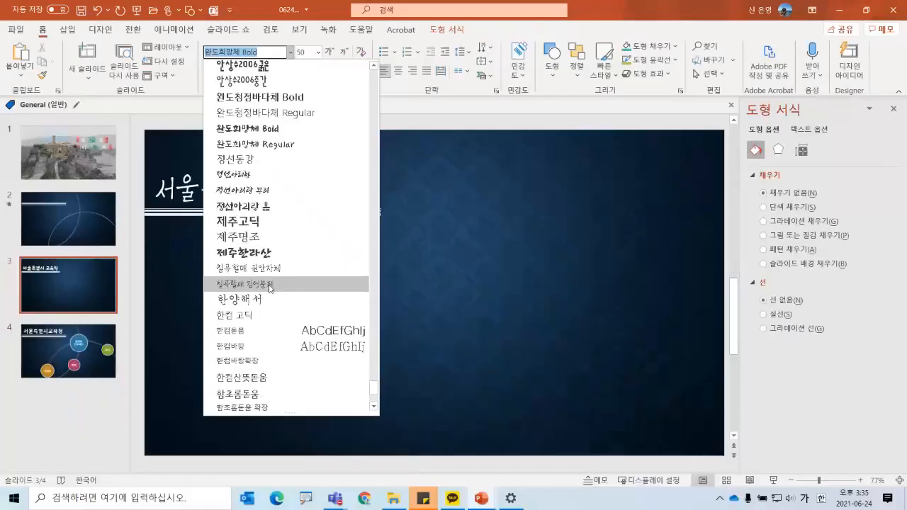
{"action": "left_click", "coordinate": [263, 129]}
{"action": "left_click", "coordinate": [274, 124]}
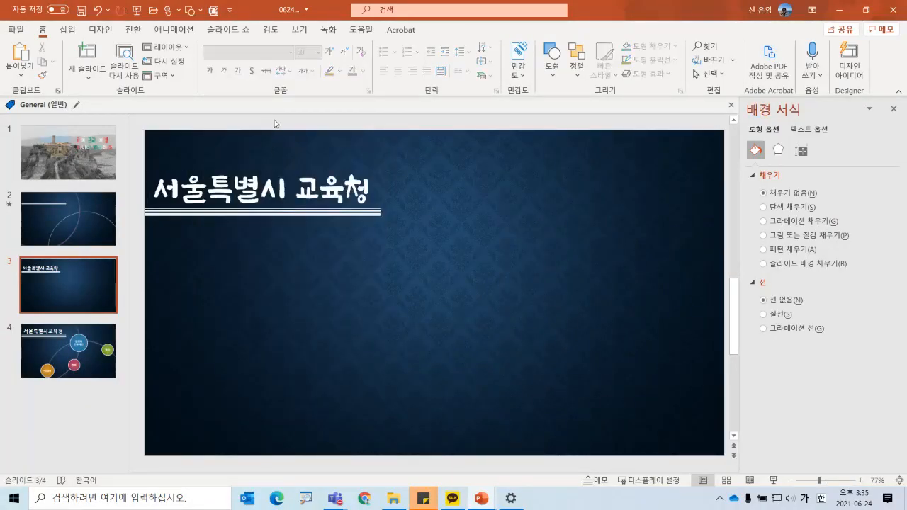
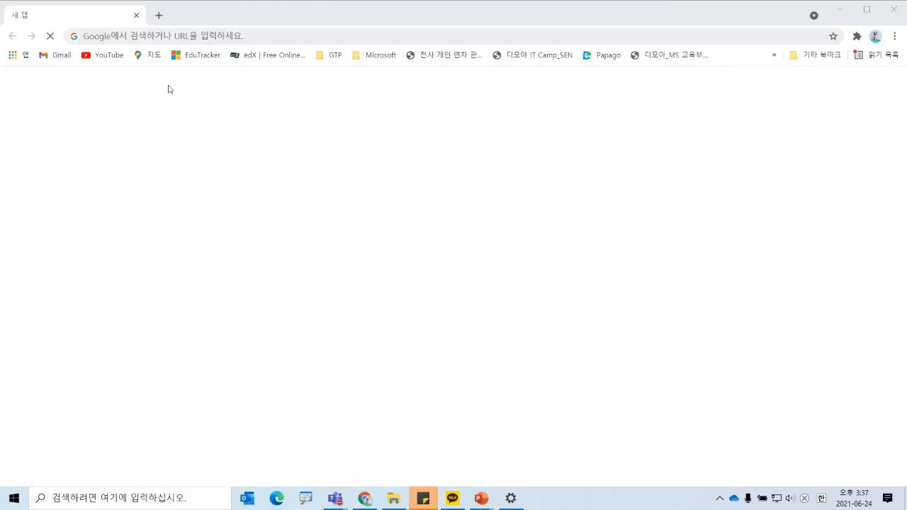
{"action": "left_click", "coordinate": [149, 32]}
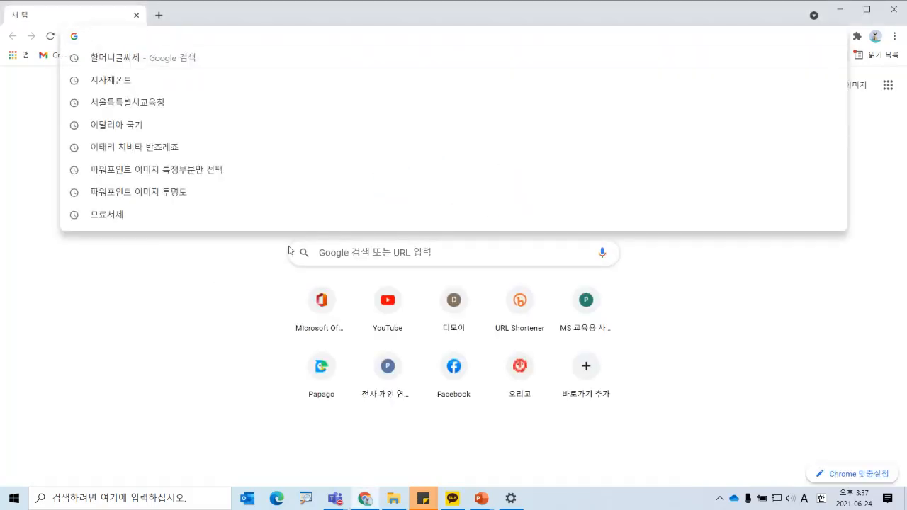
{"action": "left_click", "coordinate": [332, 253]}
{"action": "type", "text": "wlwkcpvhsxm"}
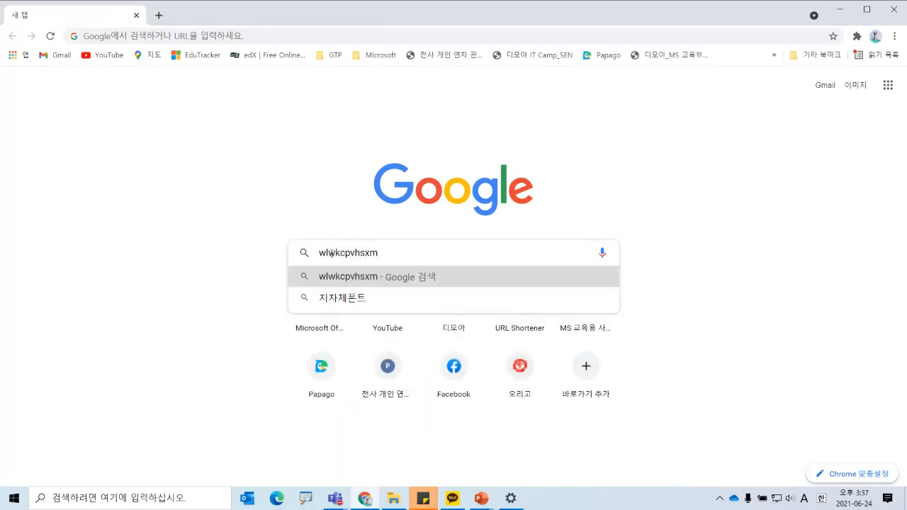
{"action": "key", "text": "BackSpace"}
{"action": "key", "text": "BackSpace"}
{"action": "key", "text": "BackSpace"}
{"action": "key", "text": "BackSpace"}
{"action": "key", "text": "BackSpace"}
{"action": "key", "text": "BackSpace"}
{"action": "key", "text": "BackSpace"}
{"action": "key", "text": "BackSpace"}
{"action": "key", "text": "BackSpace"}
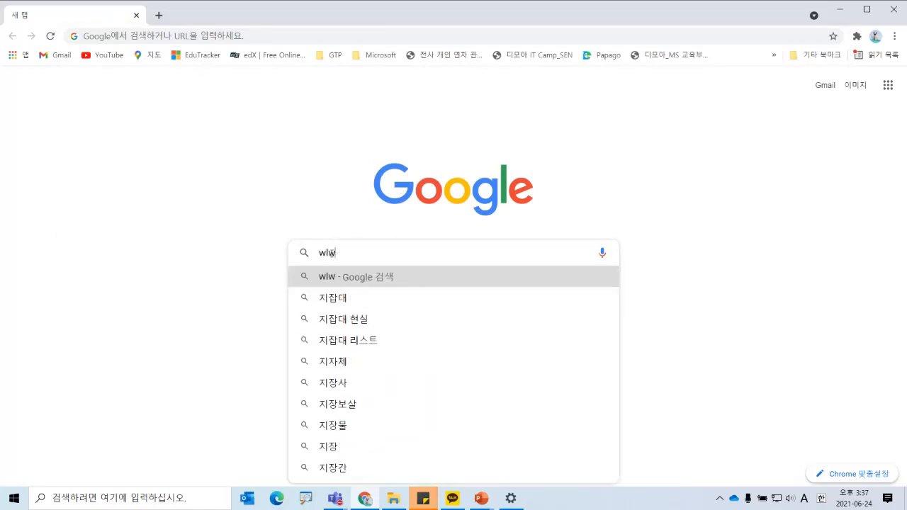
{"action": "key", "text": "BackSpace"}
{"action": "key", "text": "Hangul"}
{"action": "type", "text": "지자체"}
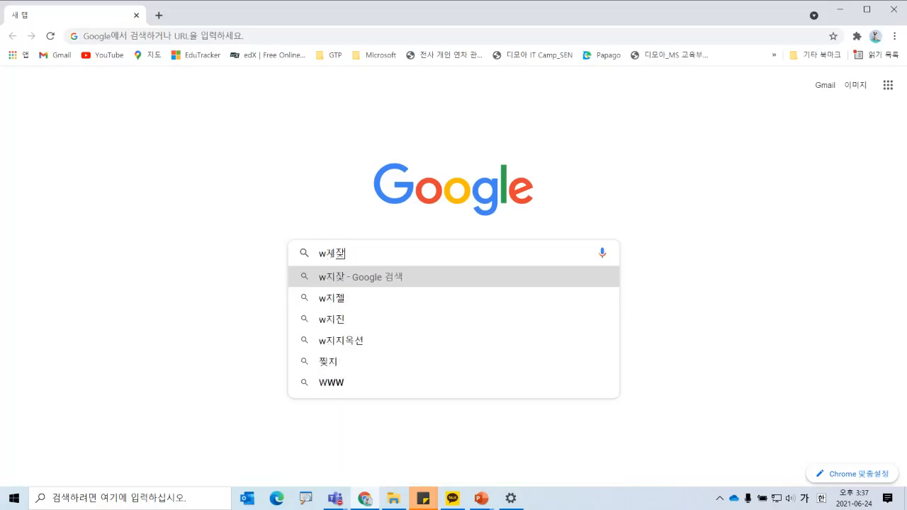
{"action": "key", "text": "BackSpace"}
{"action": "key", "text": "BackSpace"}
{"action": "key", "text": "BackSpace"}
{"action": "key", "text": "BackSpace"}
{"action": "key", "text": "BackSpace"}
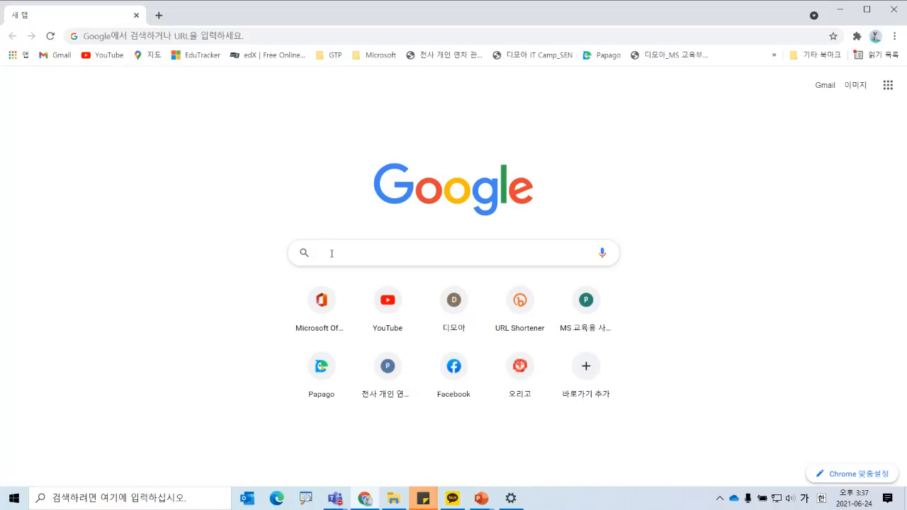
Search Google in the Chrome browser for 지차제폰트 to find free fonts released by local governments.
{"action": "type", "text": "지"}
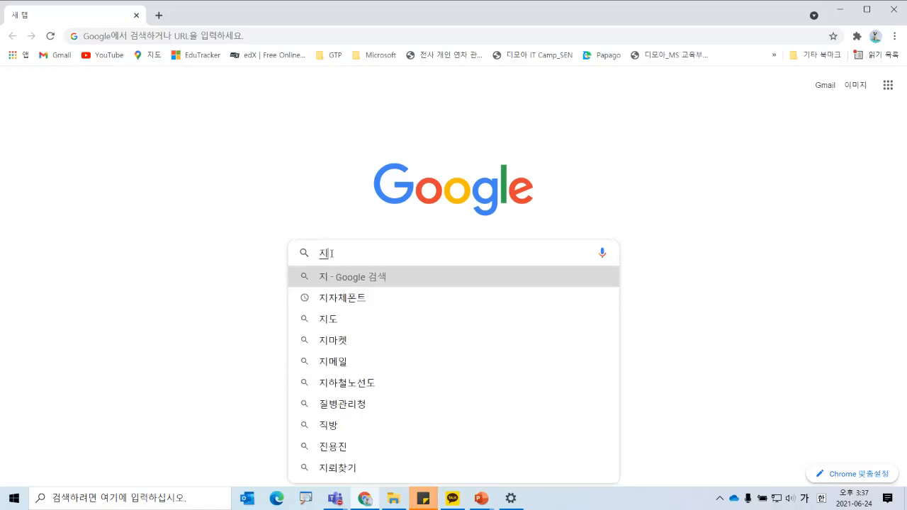
{"action": "type", "text": "찾체폰트"}
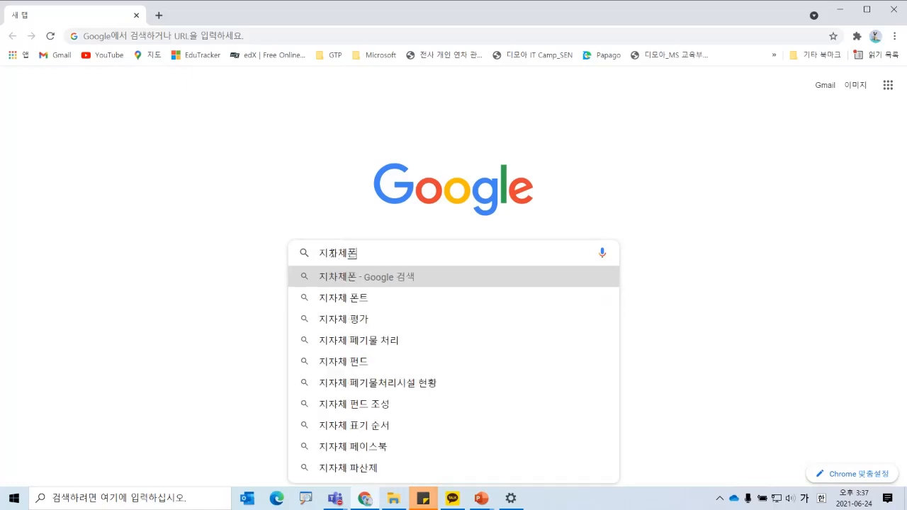
{"action": "key", "text": "Return"}
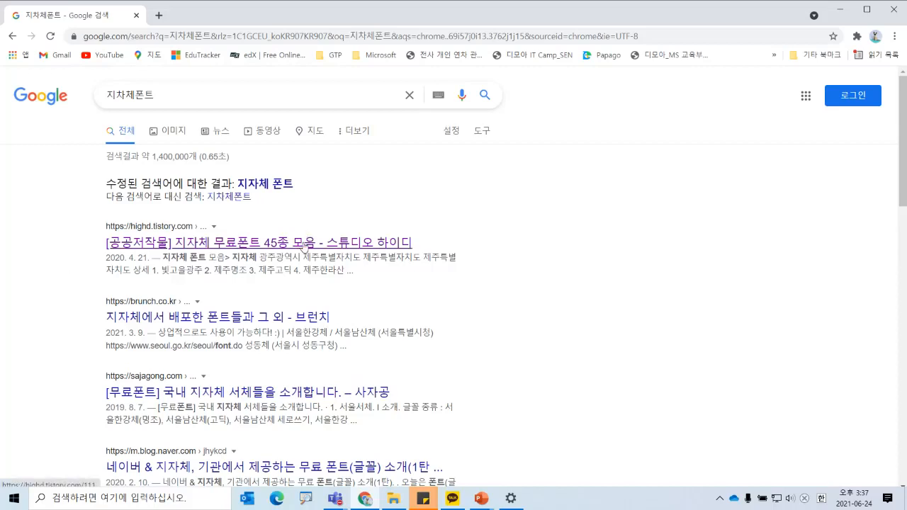
Open the search result on 지자체 무료폰트 45종 모음 and examine its table of font previews and download links.
{"action": "left_click", "coordinate": [303, 245]}
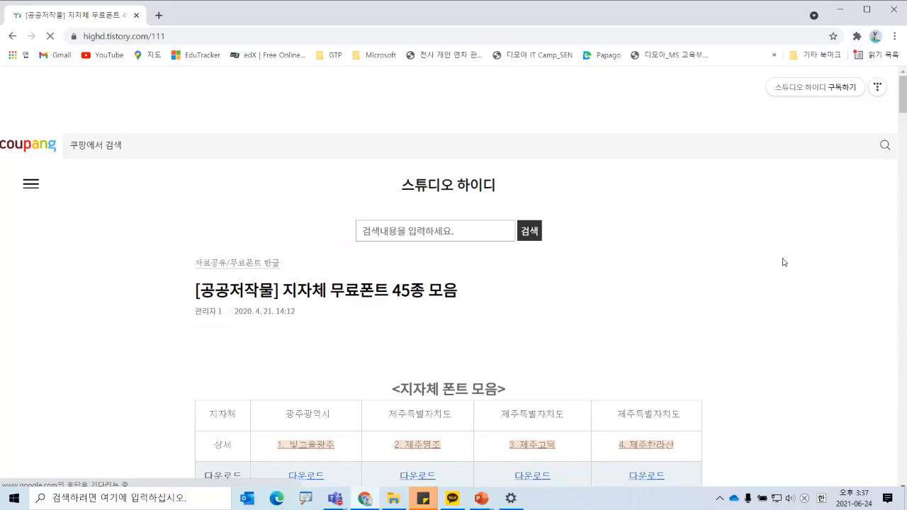
{"action": "scroll", "coordinate": [772, 335], "scroll_direction": "down", "scroll_amount": 1}
{"action": "scroll", "coordinate": [772, 335], "scroll_direction": "down", "scroll_amount": 4}
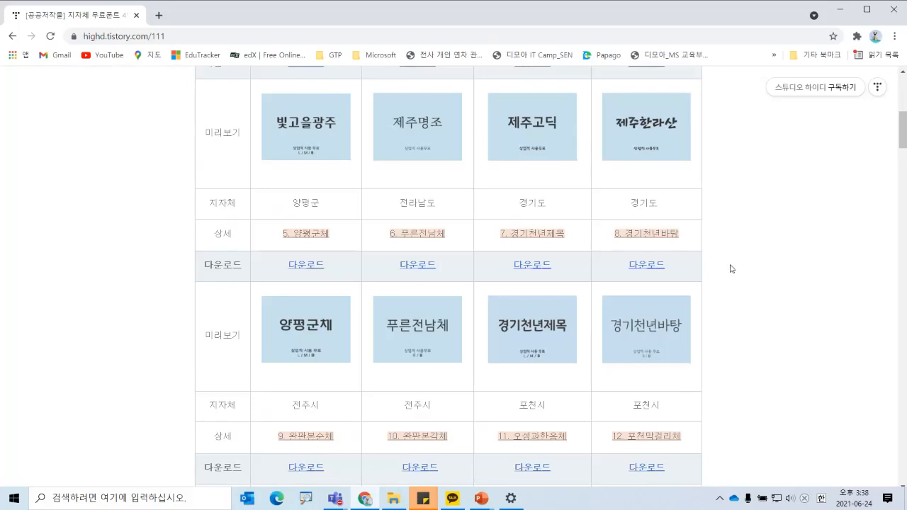
{"action": "scroll", "coordinate": [734, 264], "scroll_direction": "up", "scroll_amount": 1}
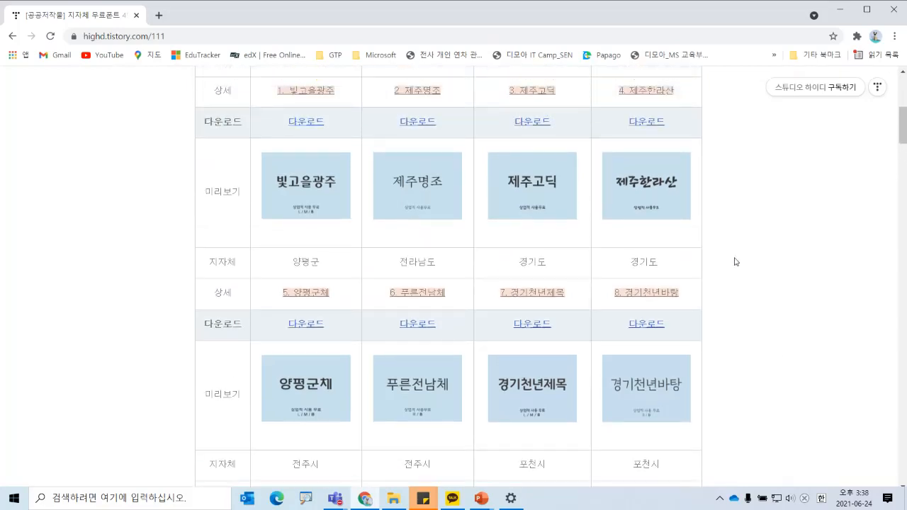
{"action": "scroll", "coordinate": [735, 262], "scroll_direction": "up", "scroll_amount": 1}
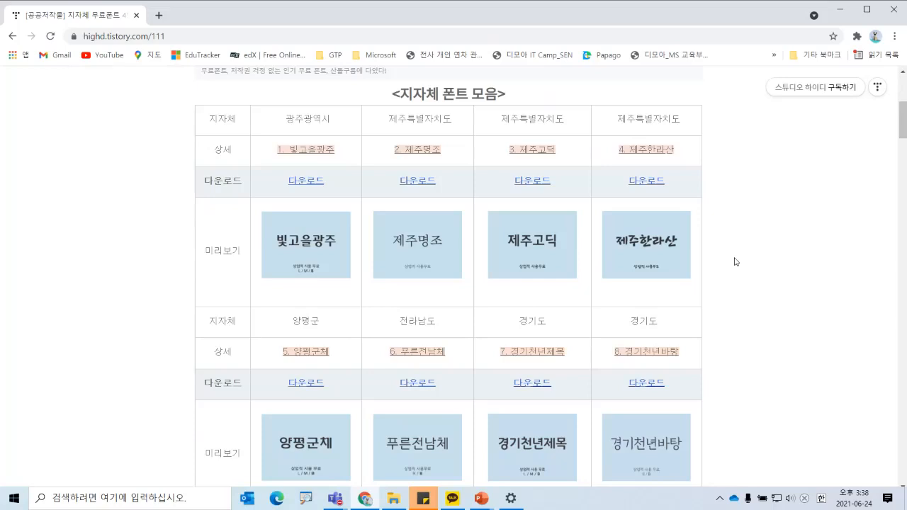
{"action": "scroll", "coordinate": [736, 261], "scroll_direction": "down", "scroll_amount": 2}
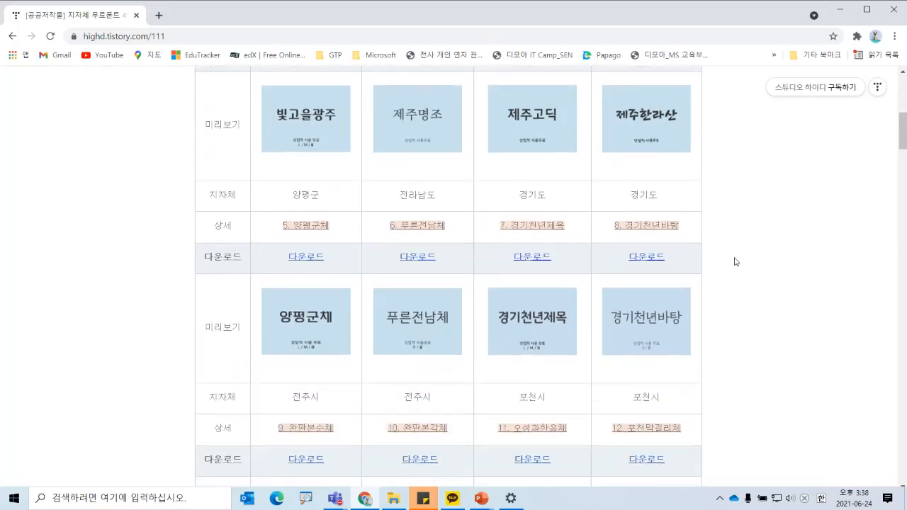
Examine further rows of the local-government font table and view the enlarged preview of 정선아리랑 뿌리.
{"action": "scroll", "coordinate": [735, 261], "scroll_direction": "down", "scroll_amount": 6}
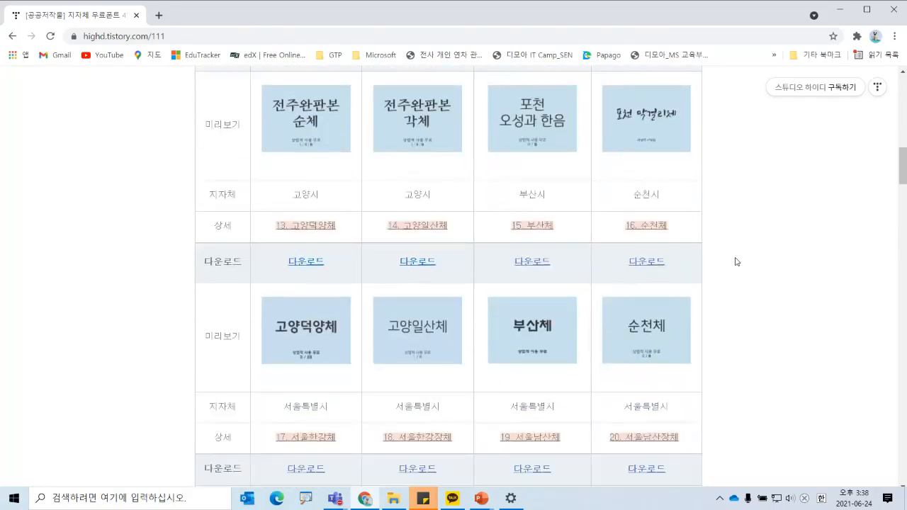
{"action": "scroll", "coordinate": [736, 261], "scroll_direction": "down", "scroll_amount": 3}
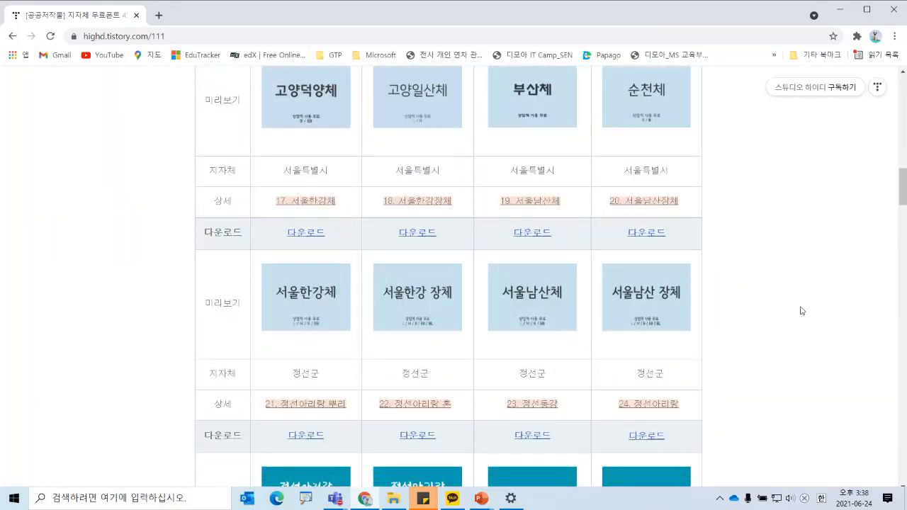
{"action": "scroll", "coordinate": [791, 319], "scroll_direction": "down", "scroll_amount": 2}
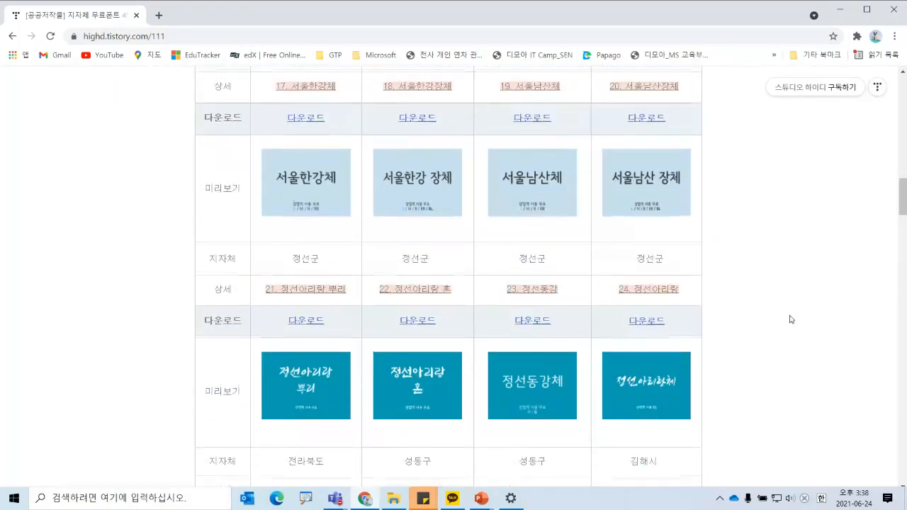
{"action": "scroll", "coordinate": [791, 319], "scroll_direction": "up", "scroll_amount": 1}
{"action": "scroll", "coordinate": [791, 319], "scroll_direction": "down", "scroll_amount": 2}
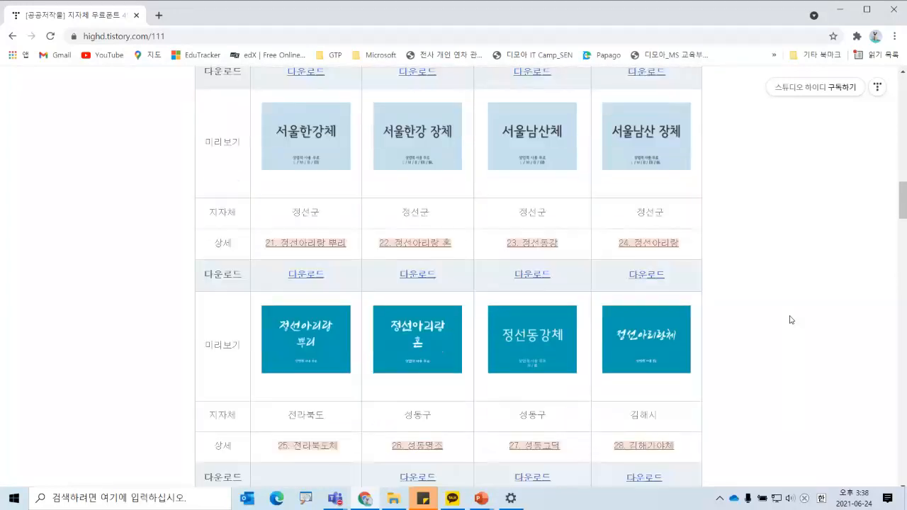
{"action": "scroll", "coordinate": [791, 320], "scroll_direction": "down", "scroll_amount": 2}
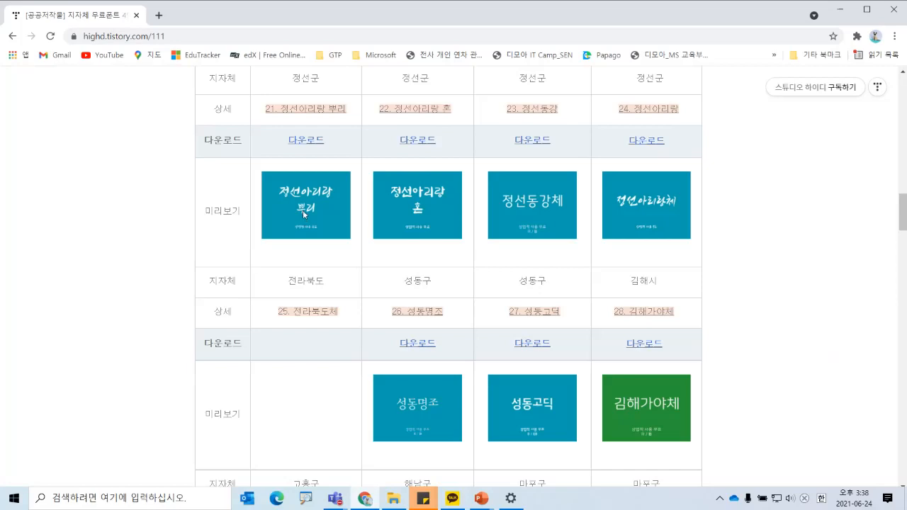
{"action": "left_click", "coordinate": [303, 210]}
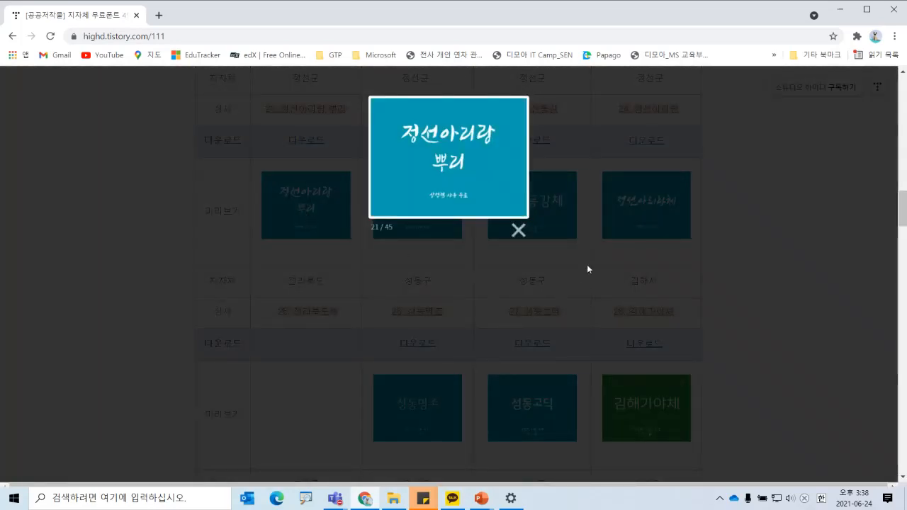
{"action": "left_click", "coordinate": [518, 231]}
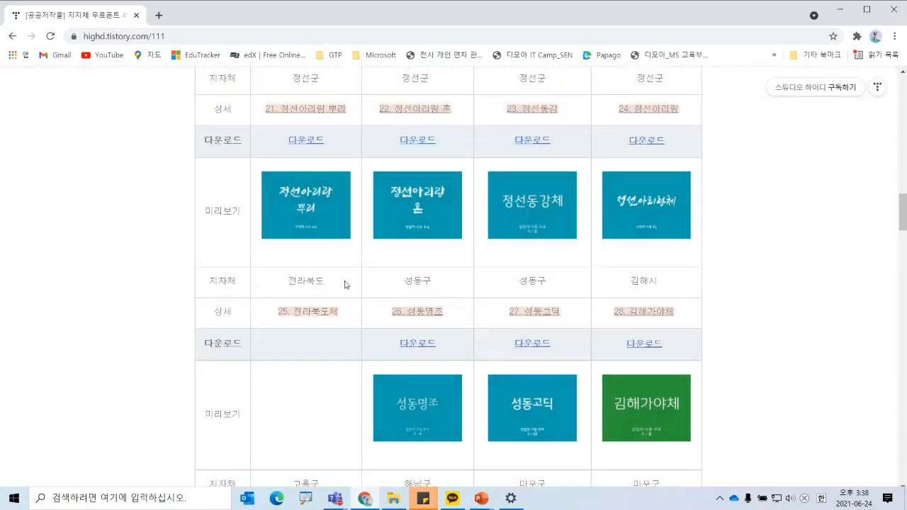
Try to open the download page for the 성동명조 font and return to the font table.
{"action": "left_click", "coordinate": [415, 344]}
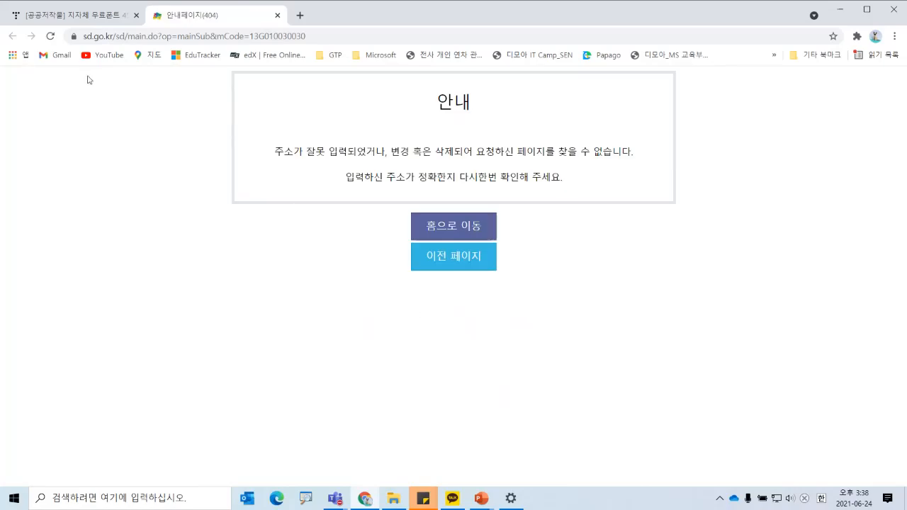
{"action": "left_click", "coordinate": [277, 15]}
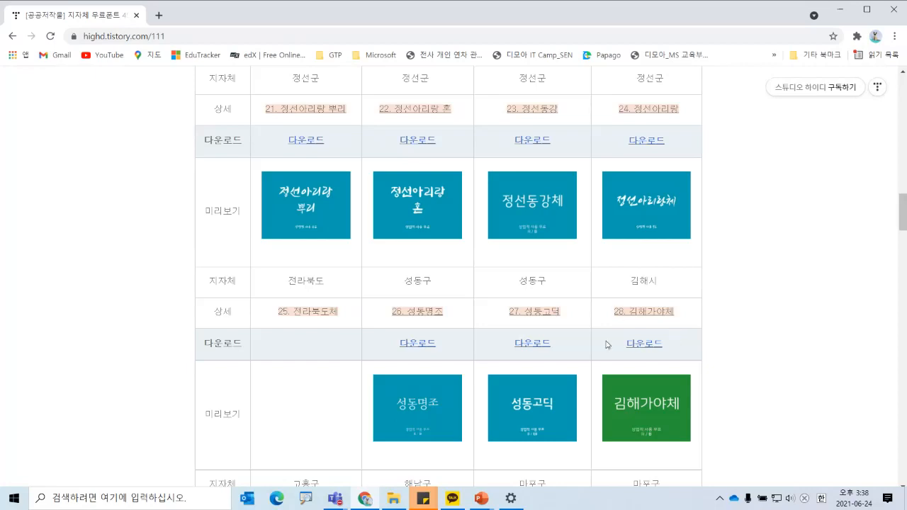
Open the detail page for font 24, 정선아리랑, and examine its preview, download link and copyright terms.
{"action": "left_click", "coordinate": [645, 113]}
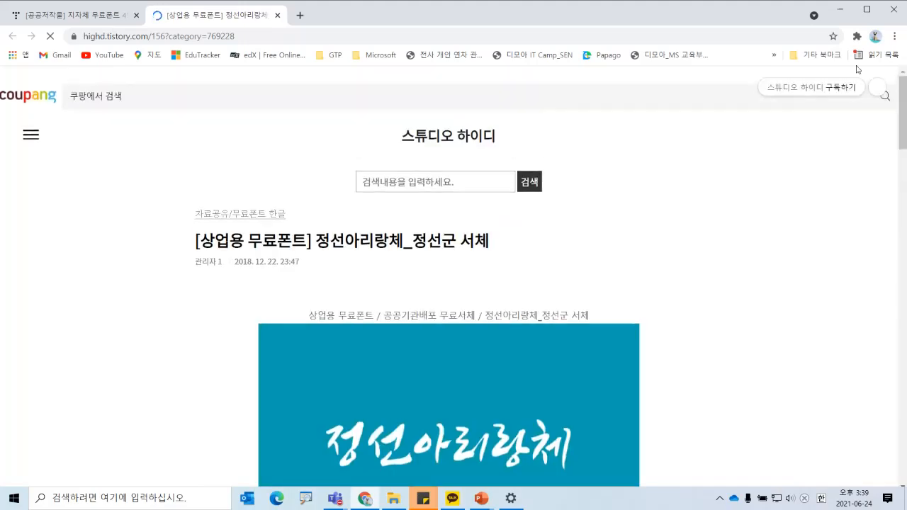
{"action": "scroll", "coordinate": [776, 263], "scroll_direction": "down", "scroll_amount": 4}
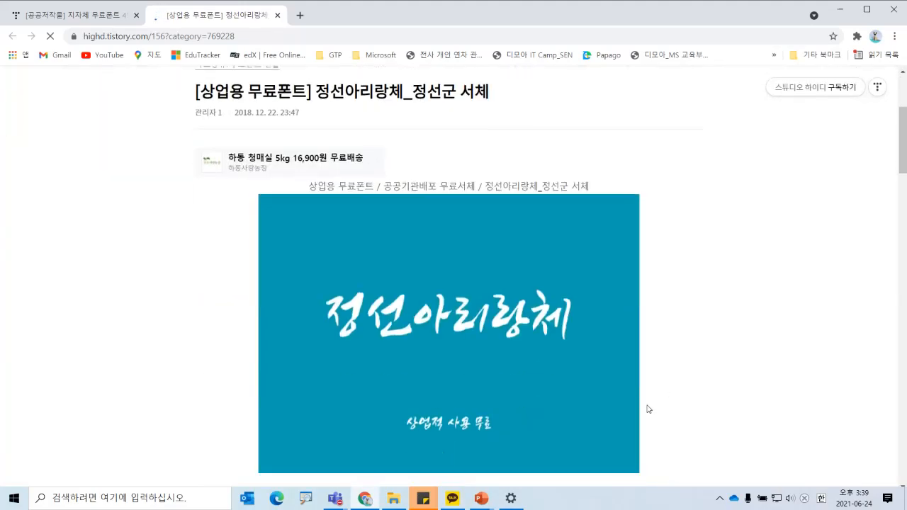
{"action": "scroll", "coordinate": [652, 412], "scroll_direction": "down", "scroll_amount": 2}
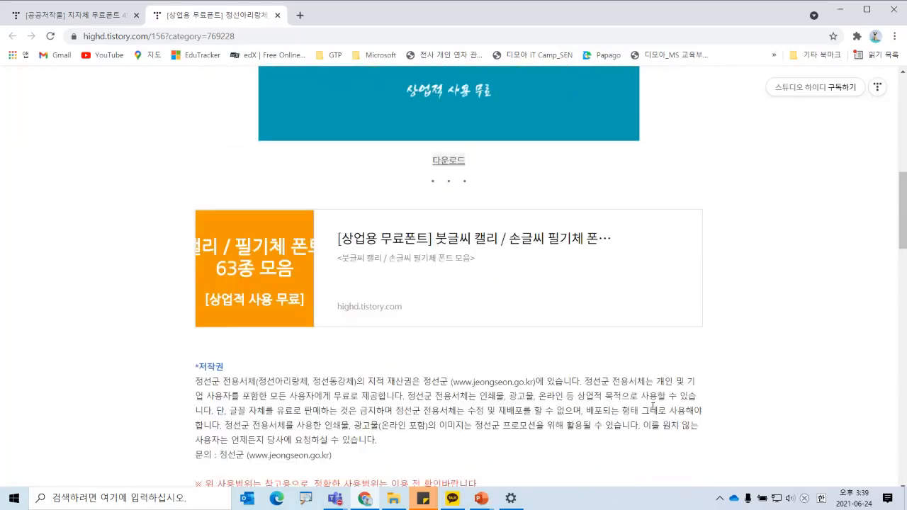
Examine the copyright and commercial-use terms for the 정선군 fonts on the font detail page.
{"action": "scroll", "coordinate": [490, 330], "scroll_direction": "up", "scroll_amount": 1}
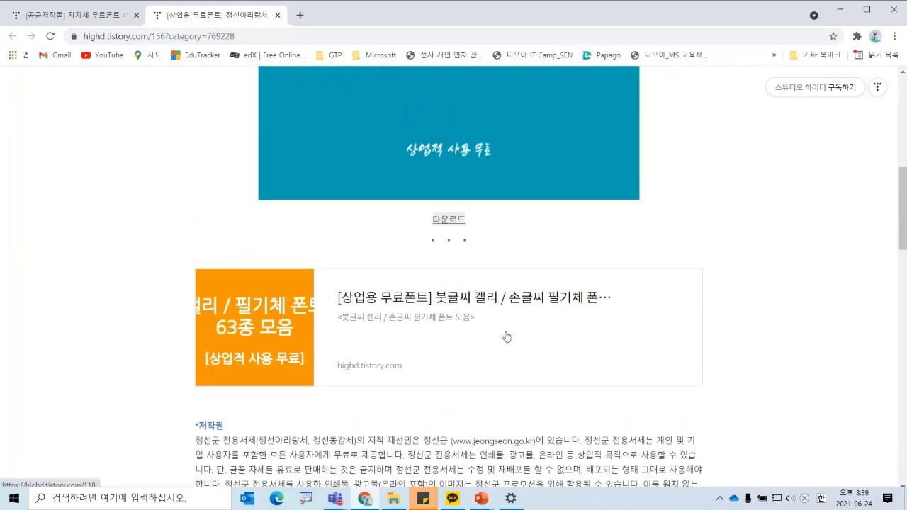
{"action": "scroll", "coordinate": [500, 373], "scroll_direction": "down", "scroll_amount": 1}
{"action": "scroll", "coordinate": [499, 373], "scroll_direction": "down", "scroll_amount": 2}
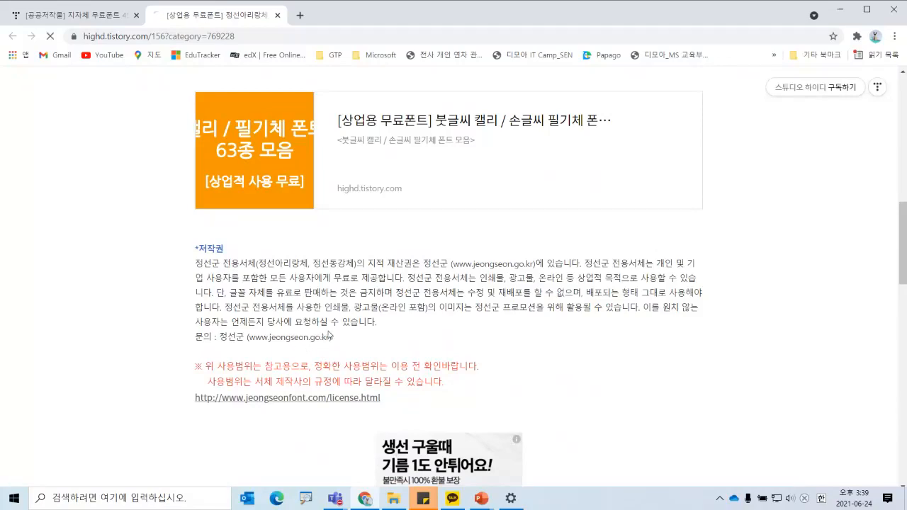
{"action": "key", "text": "ctrl+plus"}
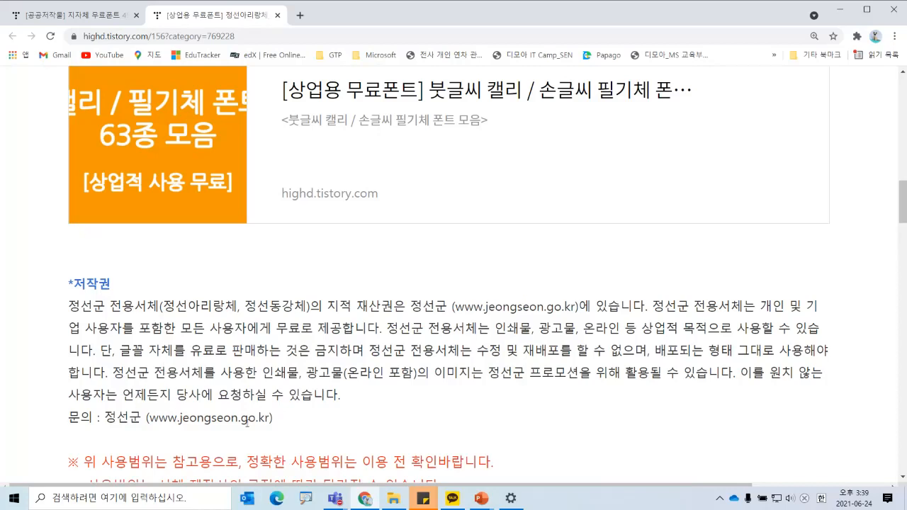
{"action": "scroll", "coordinate": [259, 446], "scroll_direction": "down", "scroll_amount": 1}
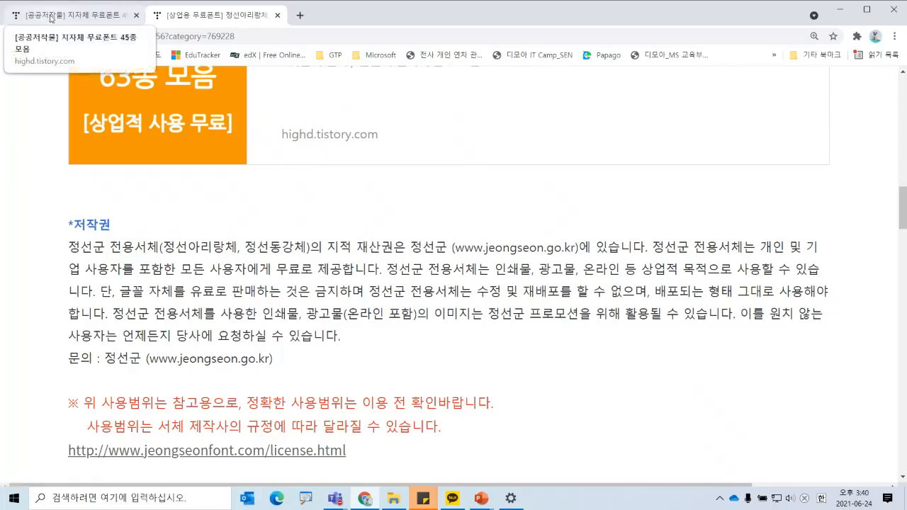
Return to the list of free local-government fonts and browse the 정선군 and 서울특별시 entries.
{"action": "left_click", "coordinate": [51, 18]}
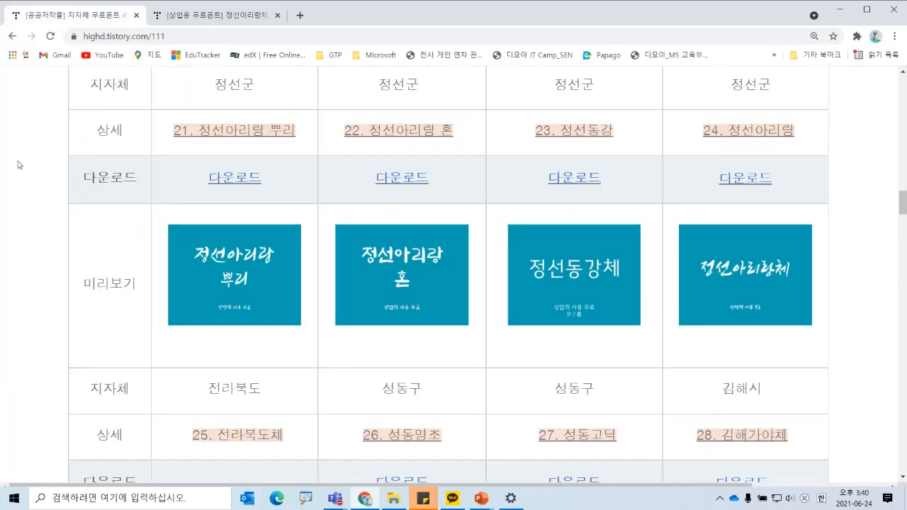
{"action": "key", "text": "ctrl+minus"}
{"action": "scroll", "coordinate": [29, 166], "scroll_direction": "up", "scroll_amount": 2}
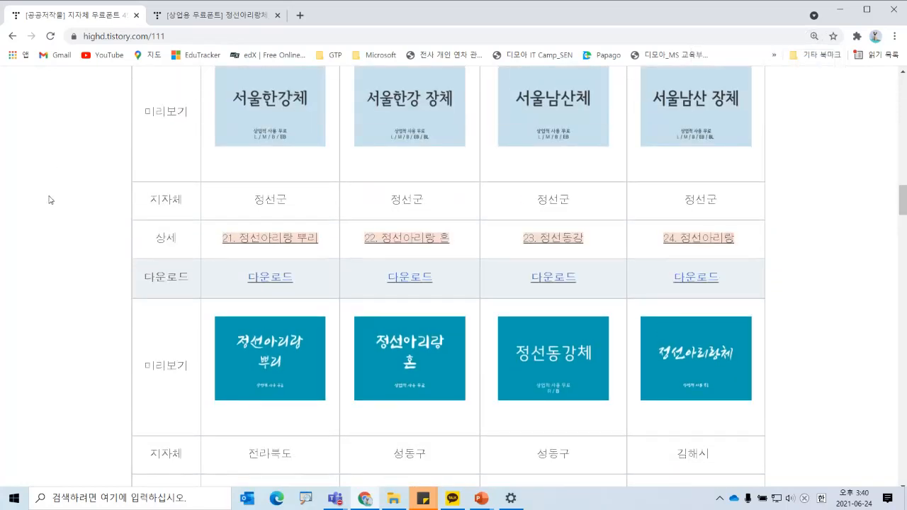
{"action": "scroll", "coordinate": [46, 200], "scroll_direction": "up", "scroll_amount": 2}
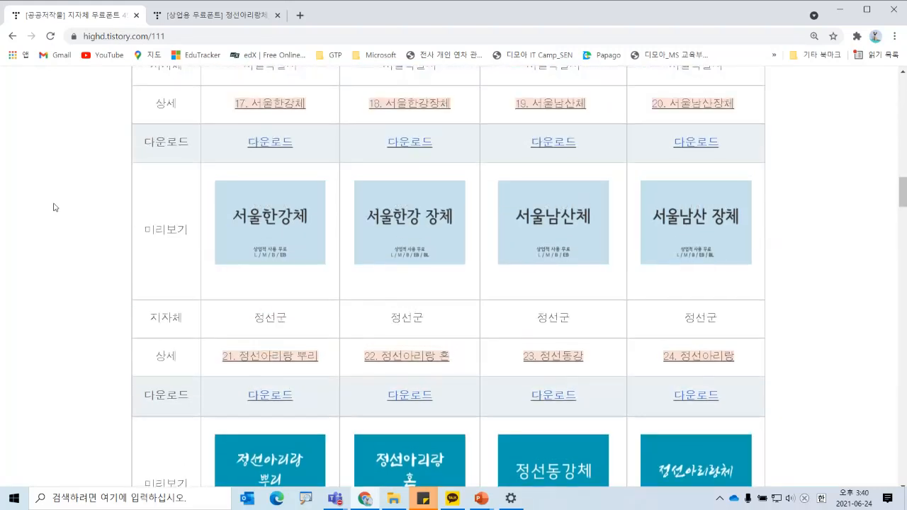
{"action": "scroll", "coordinate": [105, 222], "scroll_direction": "up", "scroll_amount": 2}
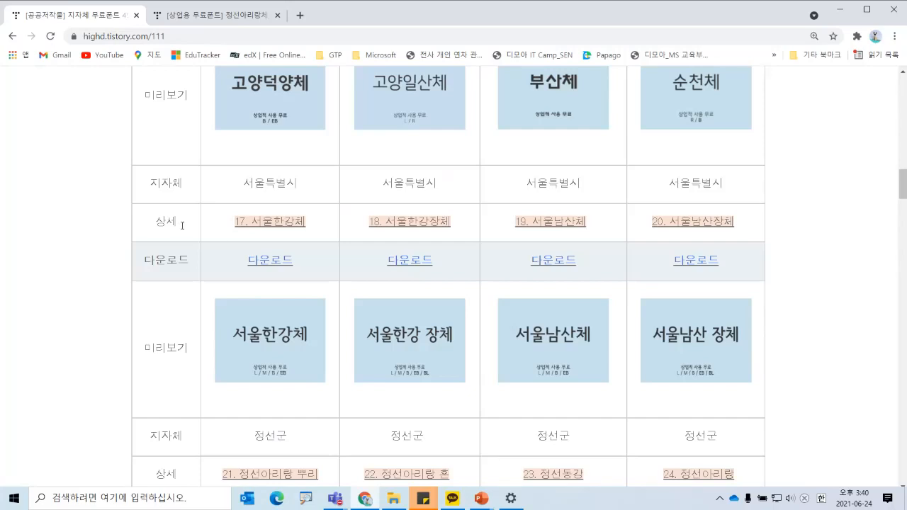
{"action": "scroll", "coordinate": [532, 316], "scroll_direction": "up", "scroll_amount": 1}
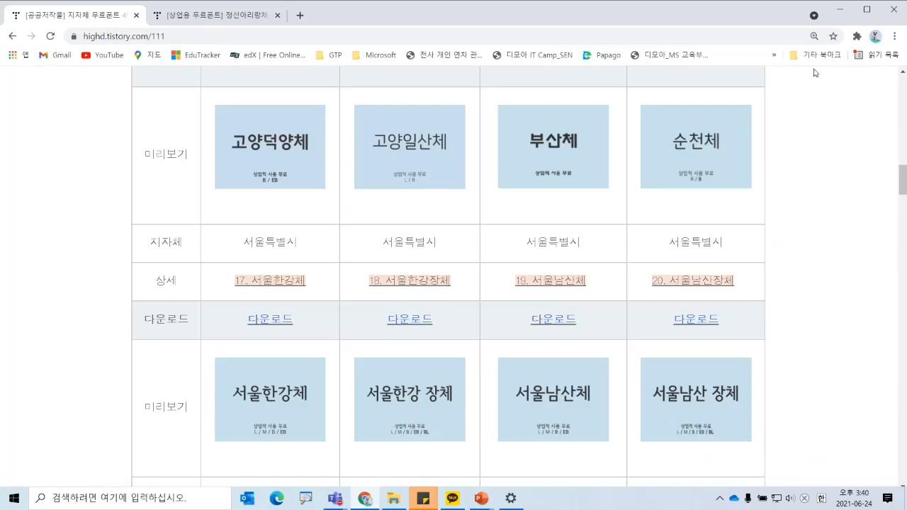
Switch to the PowerPoint presentation and compare the circle outlines on slide 2 with the titled slide 3.
{"action": "left_click", "coordinate": [847, 10]}
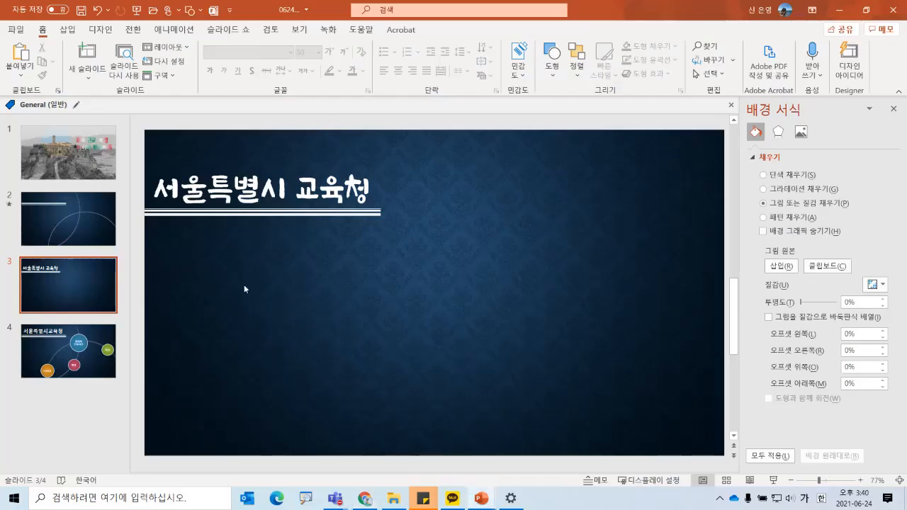
{"action": "left_click", "coordinate": [188, 180]}
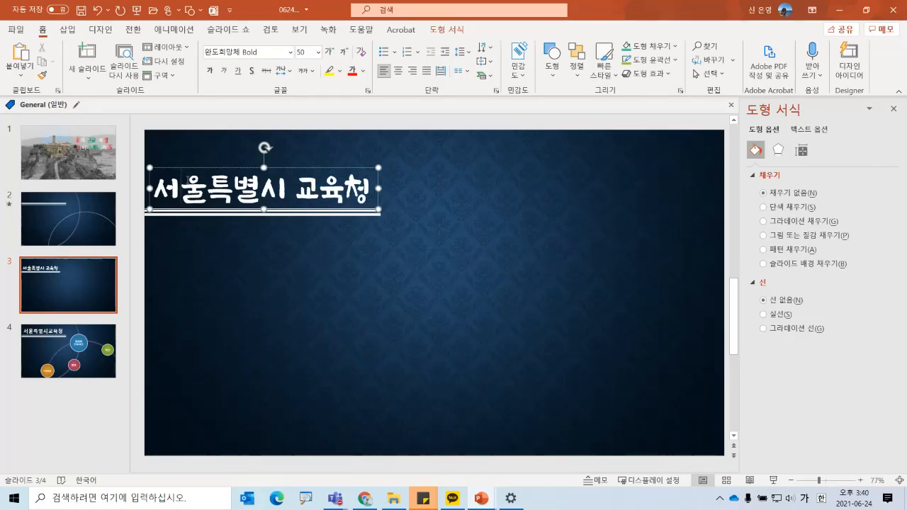
{"action": "left_click", "coordinate": [69, 234]}
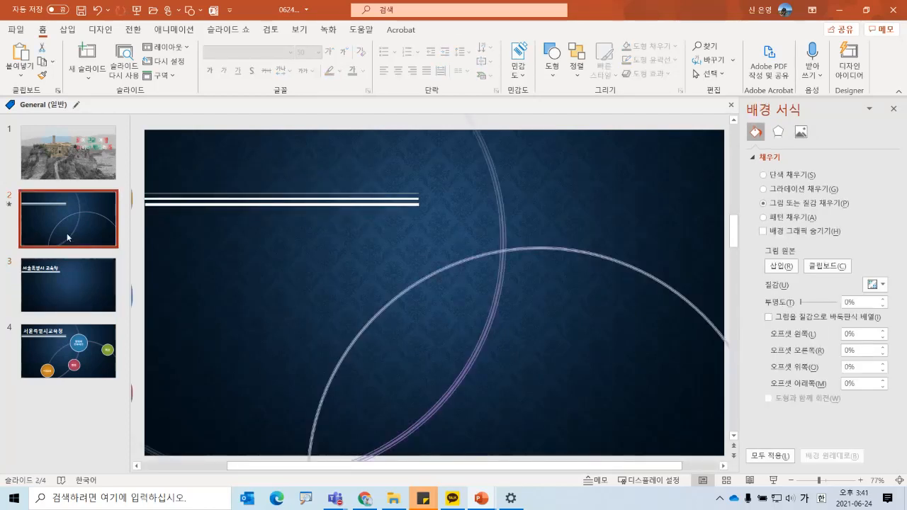
{"action": "left_click", "coordinate": [68, 298]}
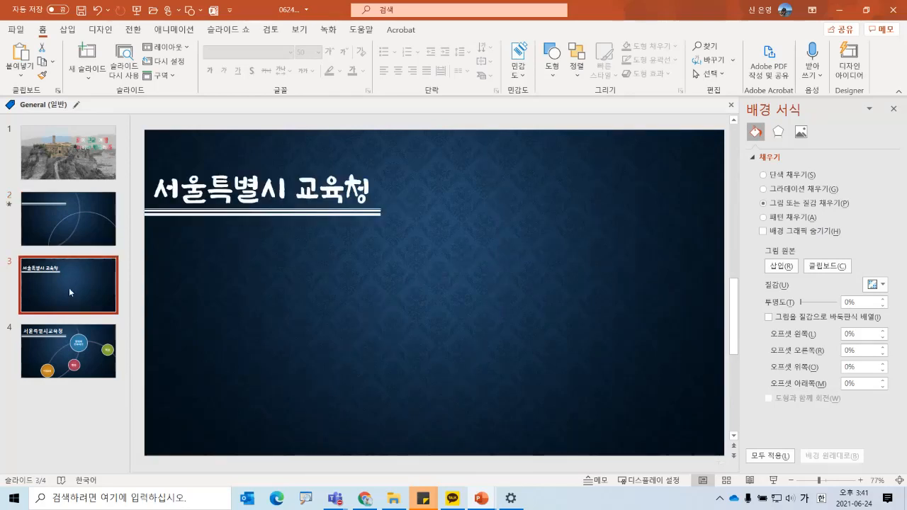
Draw a perfect circle about 28.7 cm in diameter on slide 3, centred just below the title text.
{"action": "left_click", "coordinate": [190, 12]}
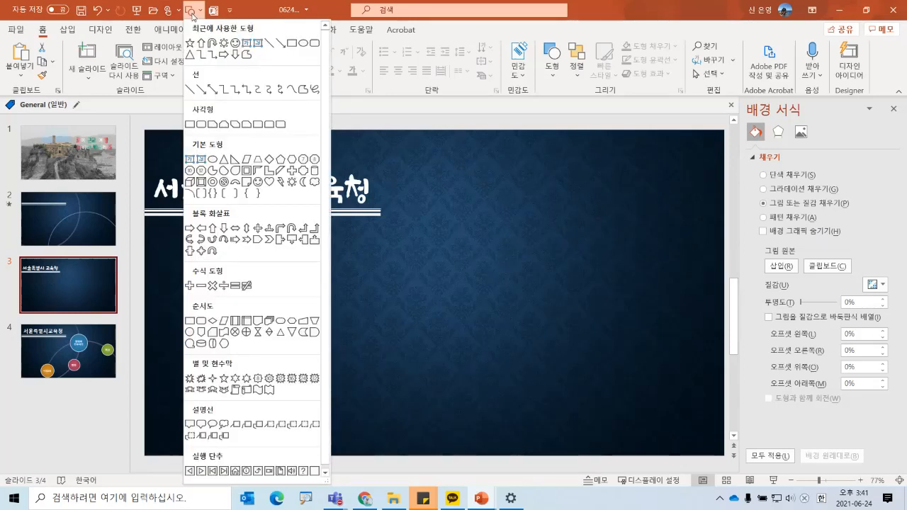
{"action": "left_click", "coordinate": [157, 122]}
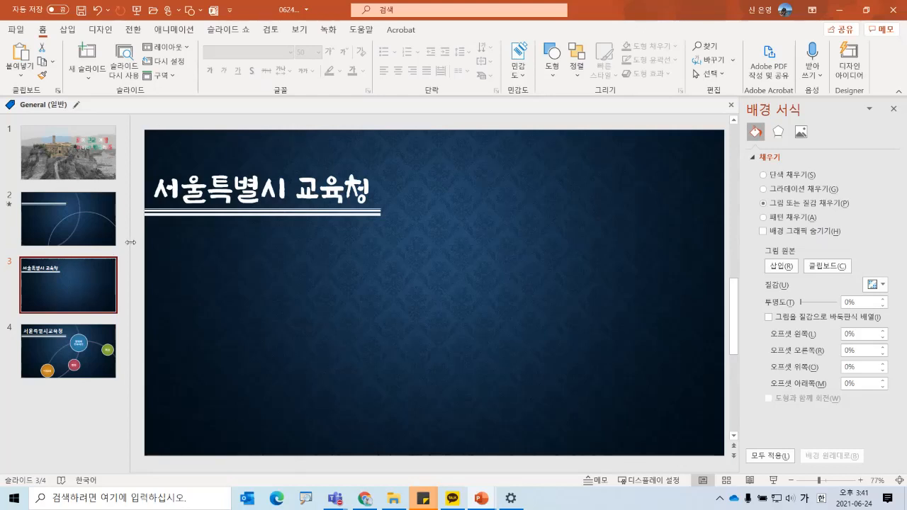
{"action": "left_click_drag", "start_coordinate": [124, 243], "coordinate": [101, 243]}
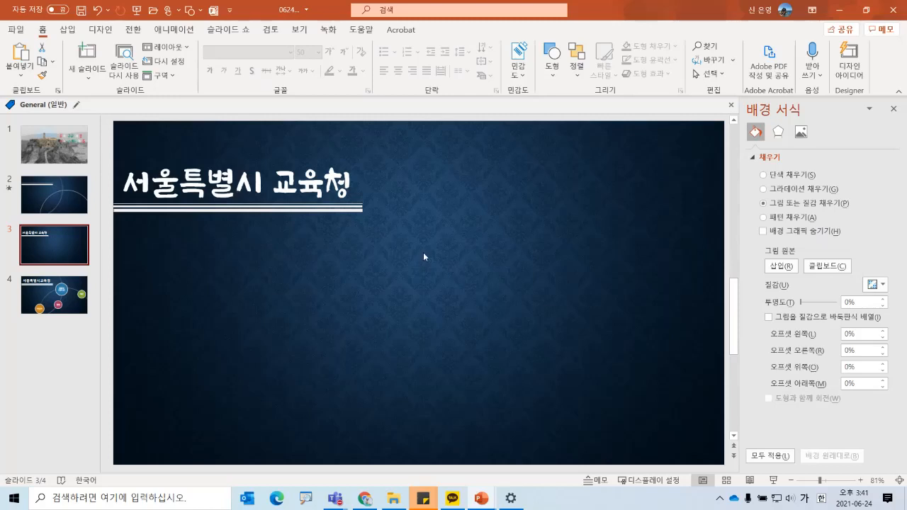
{"action": "scroll", "coordinate": [418, 253], "scroll_direction": "down", "scroll_amount": 3}
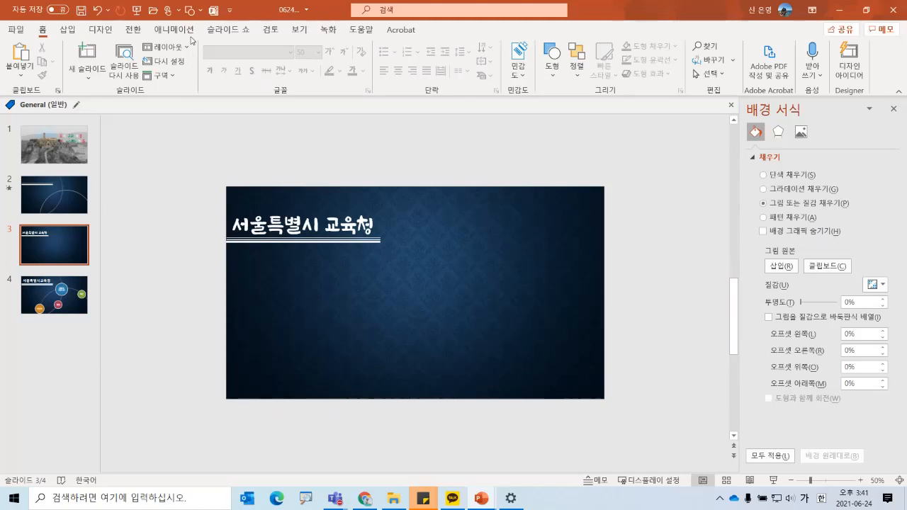
{"action": "left_click", "coordinate": [190, 10]}
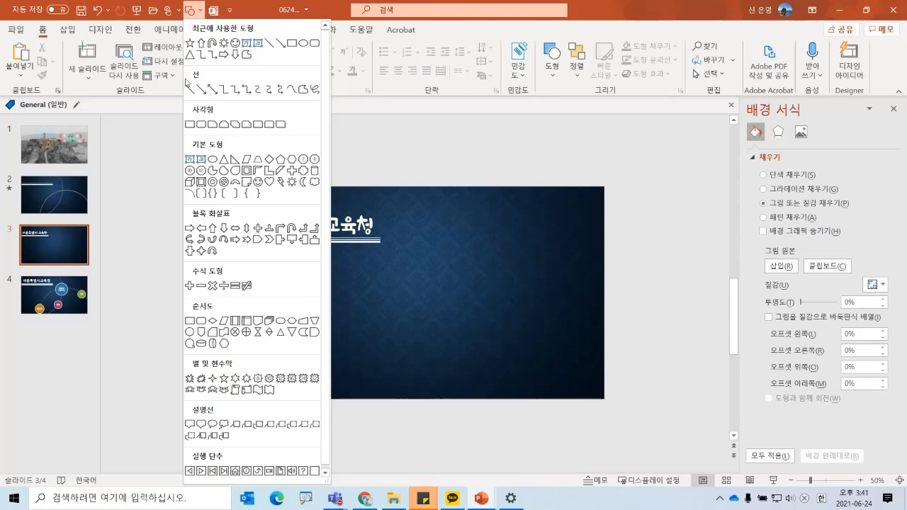
{"action": "left_click", "coordinate": [304, 43]}
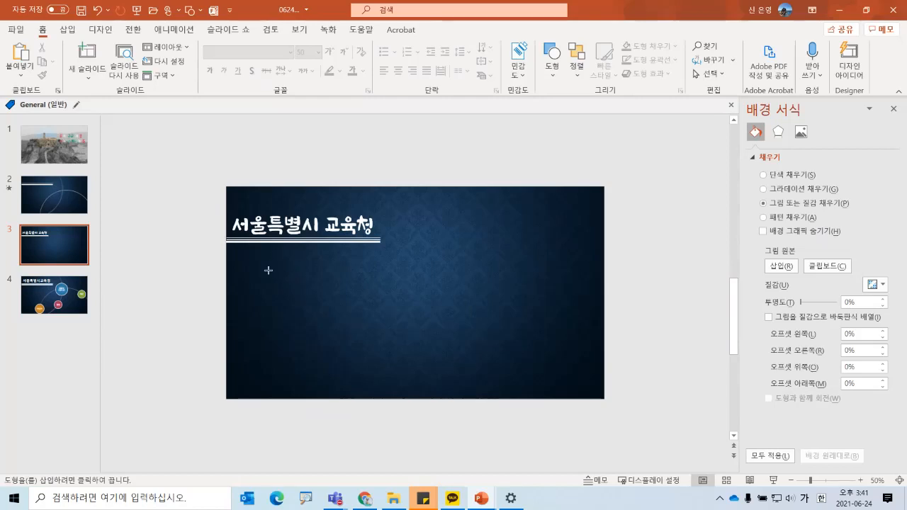
{"action": "left_click_drag", "start_coordinate": [281, 267], "coordinate": [423, 428]}
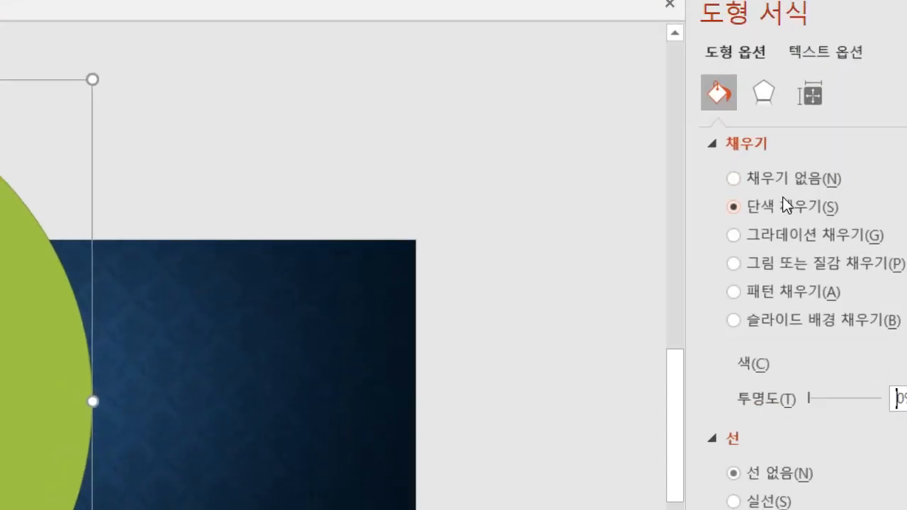
Remove the circle's fill and give it a solid outline with the triple compound line type.
{"action": "left_click", "coordinate": [784, 186]}
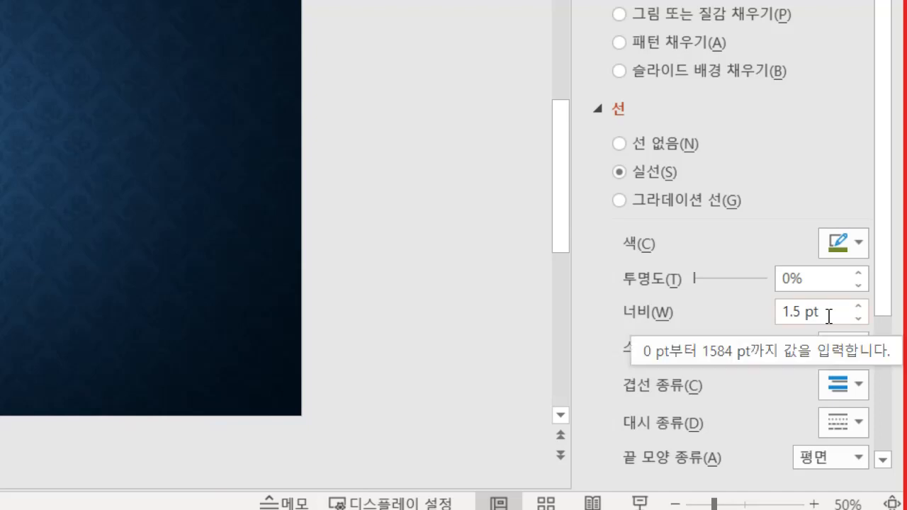
{"action": "left_click", "coordinate": [859, 386]}
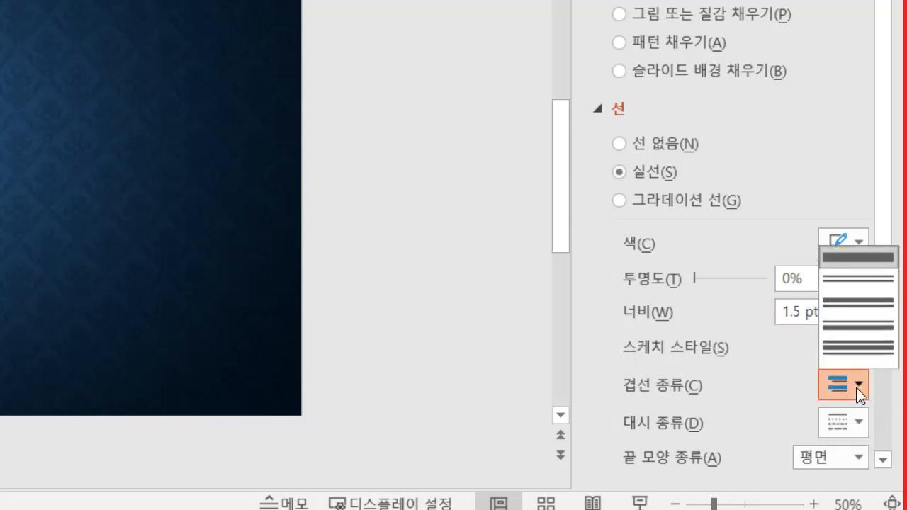
{"action": "left_click", "coordinate": [860, 348]}
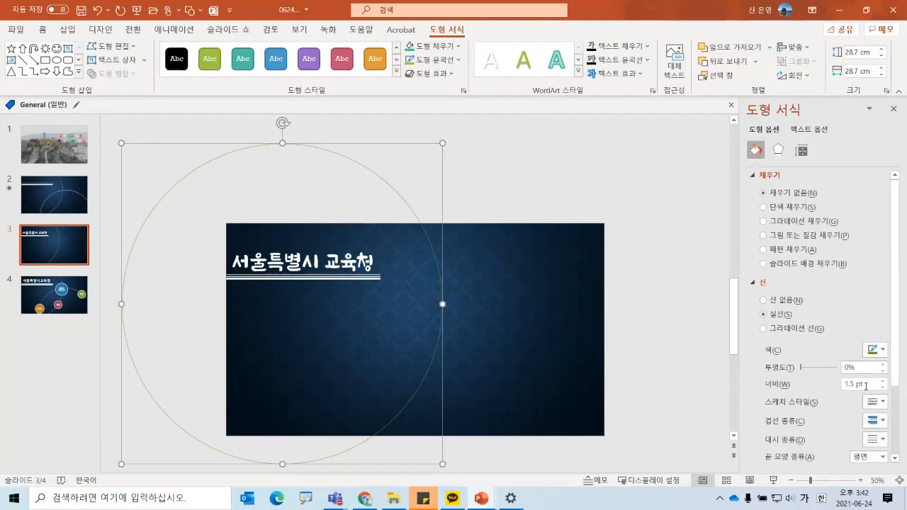
Try an outline width of 5 pt on the circle, and set it to 10 pt.
{"action": "left_click_drag", "start_coordinate": [864, 386], "coordinate": [846, 387]}
{"action": "type", "text": "5"}
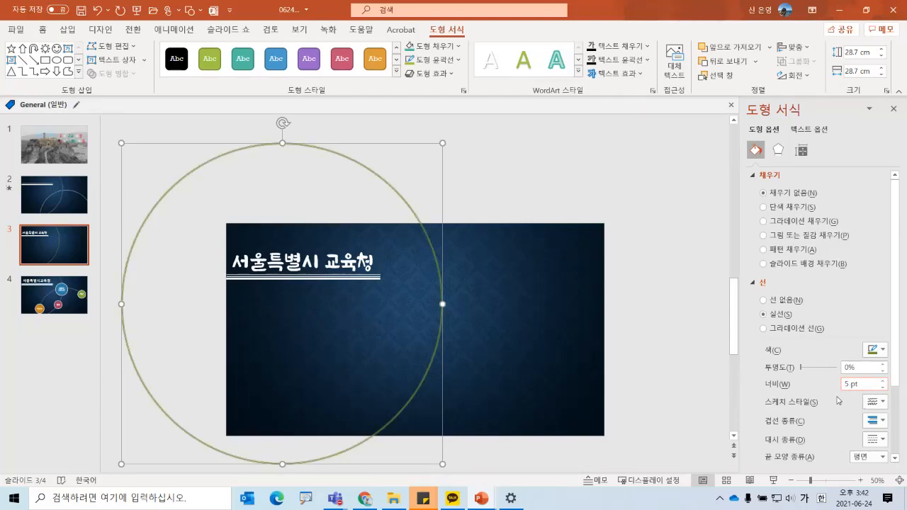
{"action": "left_click_drag", "start_coordinate": [863, 387], "coordinate": [837, 390]}
{"action": "type", "text": "10"}
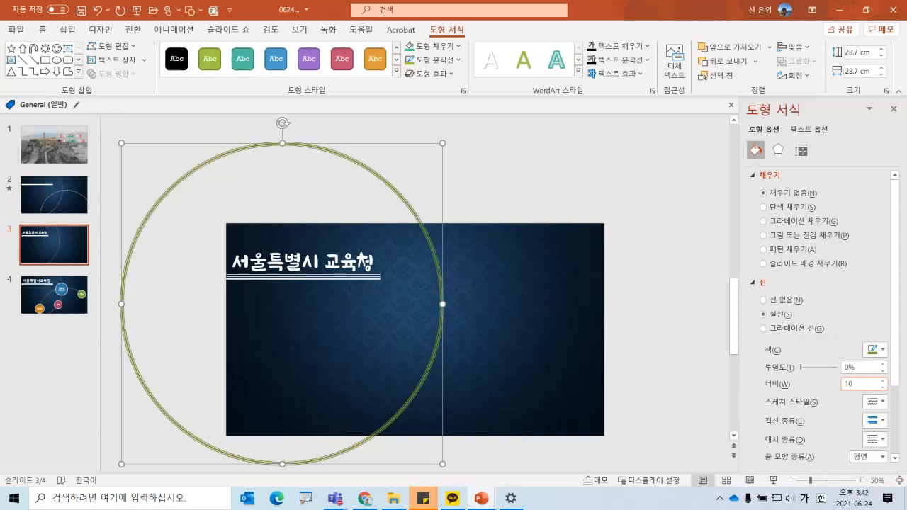
{"action": "key", "text": "Return"}
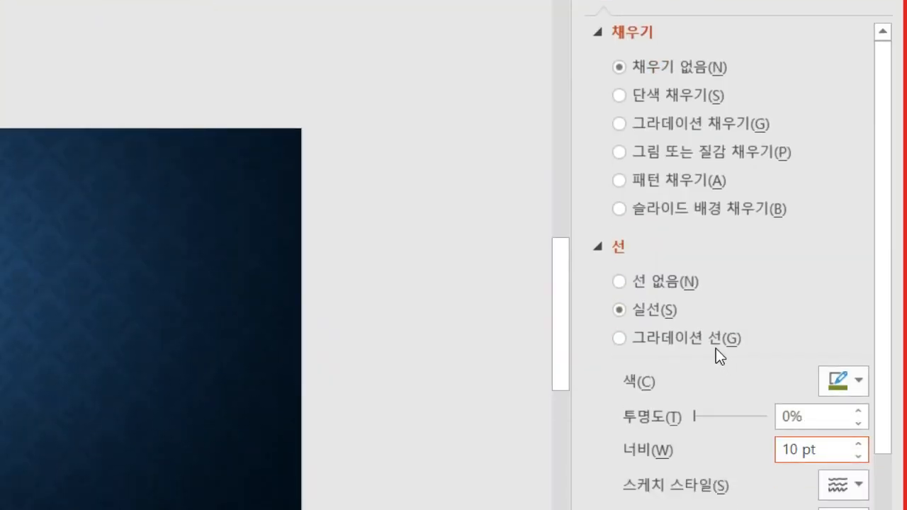
Change the circle's outline to a gradient line and remove one of its middle gradient stops.
{"action": "left_click", "coordinate": [716, 346]}
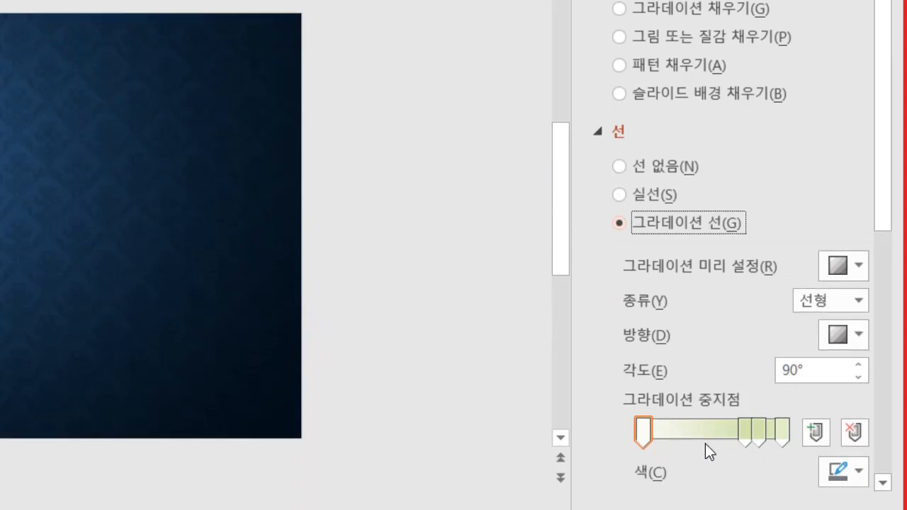
{"action": "left_click", "coordinate": [744, 441]}
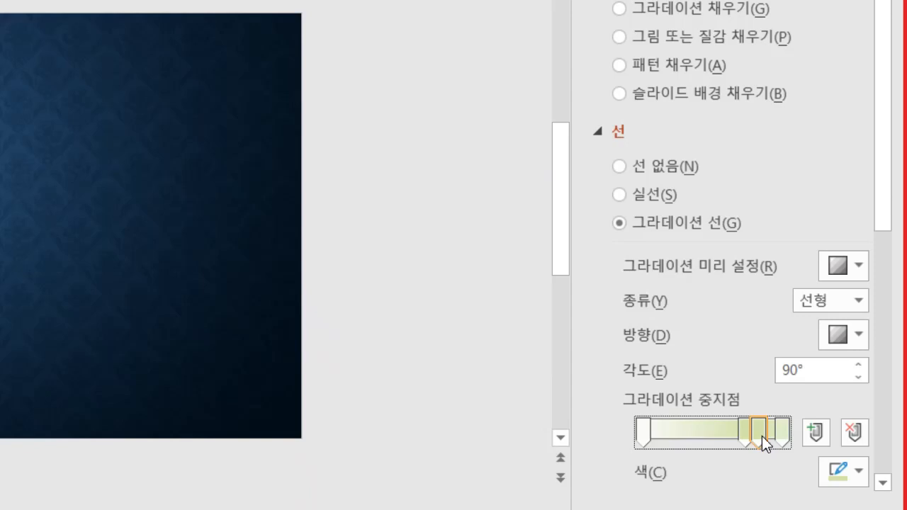
{"action": "left_click", "coordinate": [850, 433]}
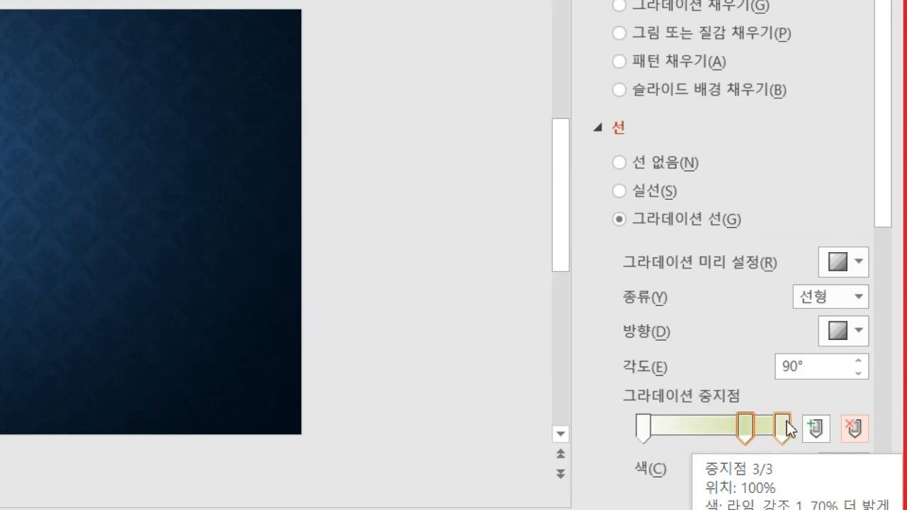
Apply the dark purple radial preset to the outline gradient and delete its two middle stops.
{"action": "left_click", "coordinate": [835, 268]}
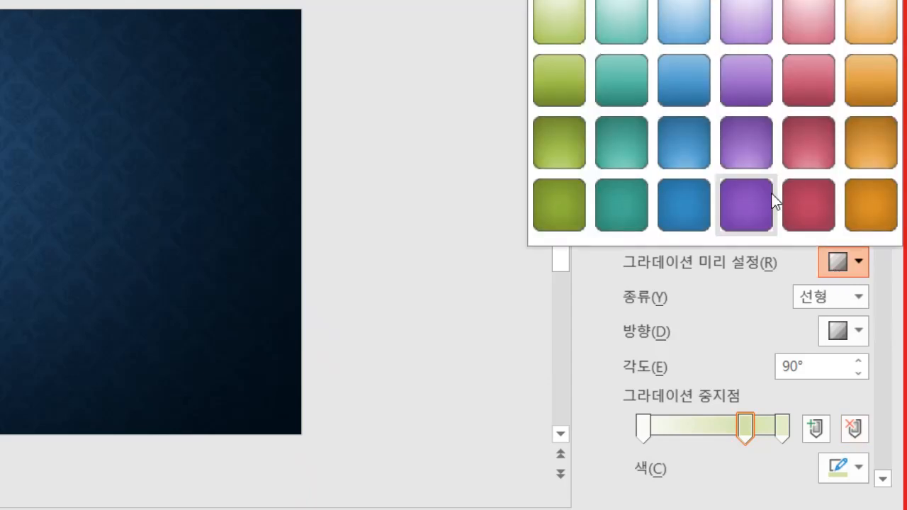
{"action": "left_click", "coordinate": [756, 203]}
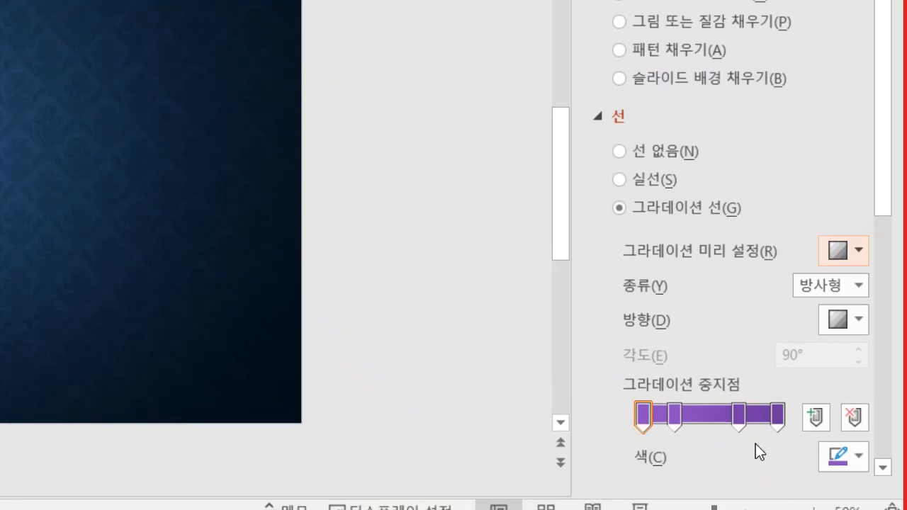
{"action": "left_click", "coordinate": [745, 406]}
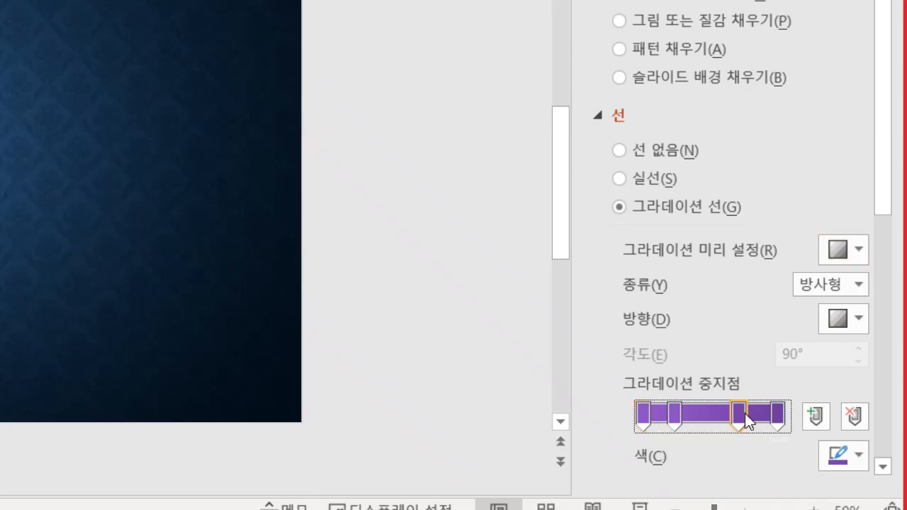
{"action": "left_click", "coordinate": [844, 416]}
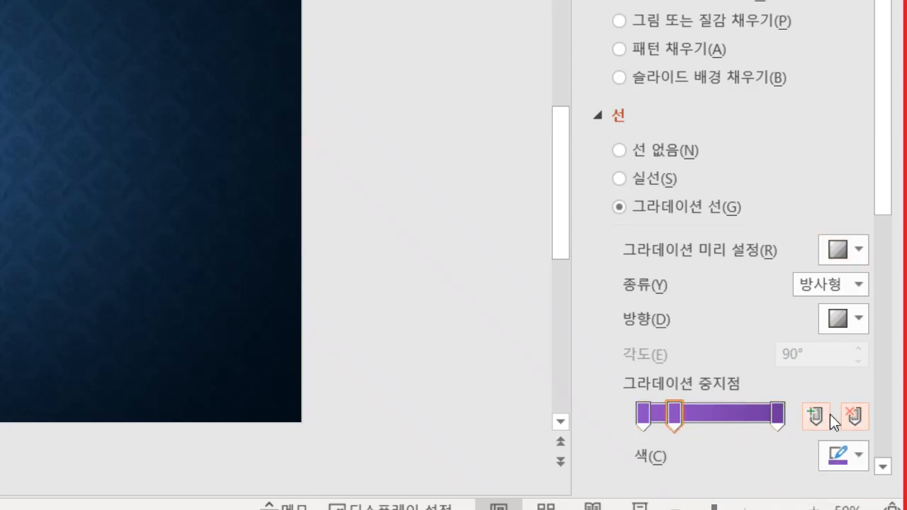
Set the last stop of the circle's outline gradient to the lightest theme grey.
{"action": "left_click", "coordinate": [773, 418]}
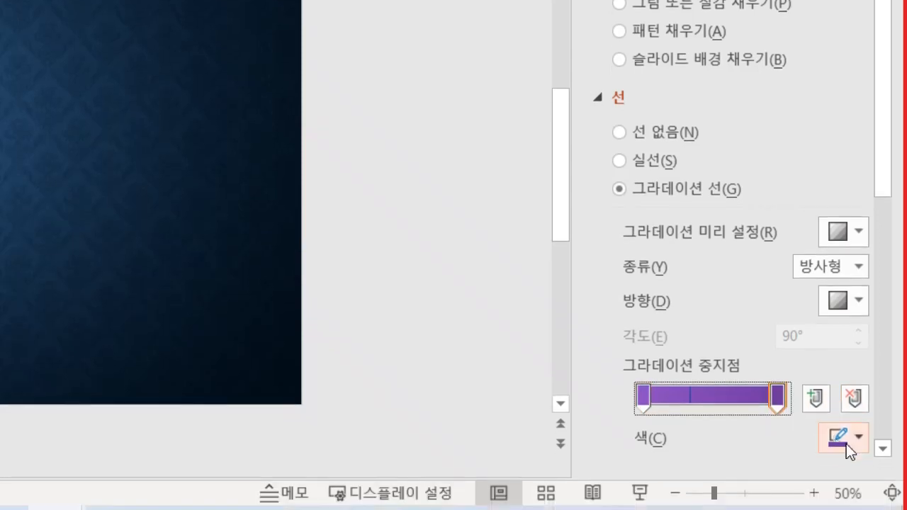
{"action": "left_click", "coordinate": [846, 443]}
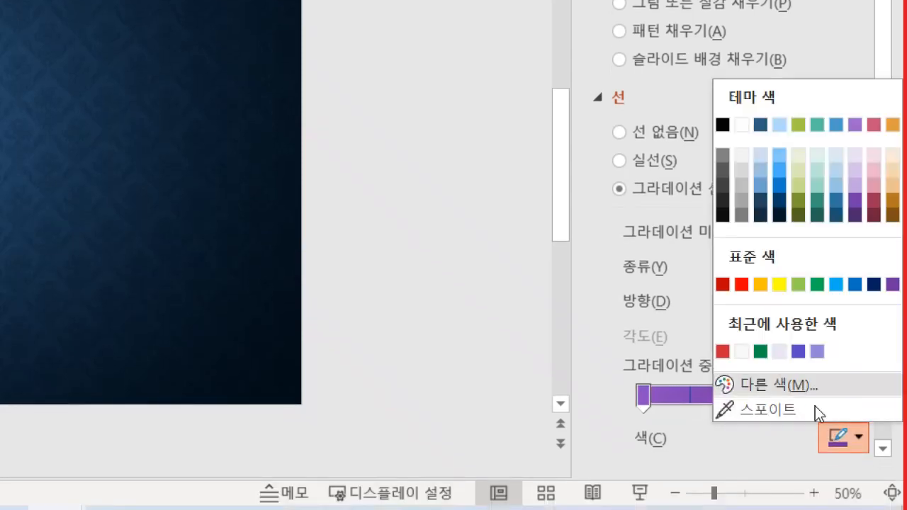
{"action": "left_click", "coordinate": [742, 158]}
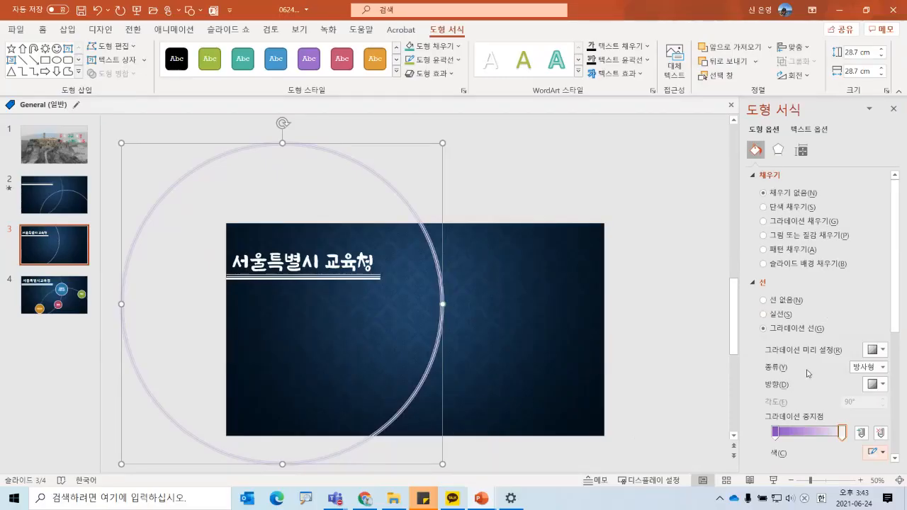
Try the radial directions for the circle's outline gradient, settling on the one radiating from the top-right corner.
{"action": "left_click", "coordinate": [874, 384]}
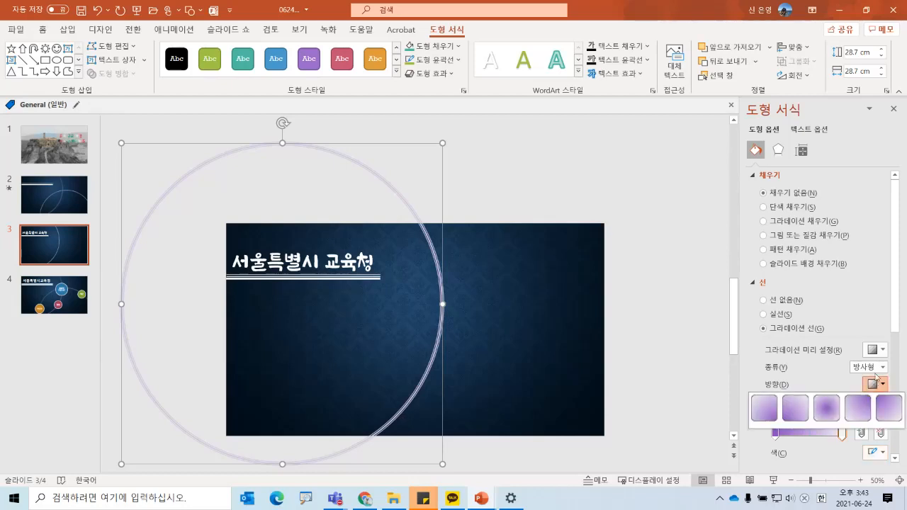
{"action": "left_click", "coordinate": [856, 414]}
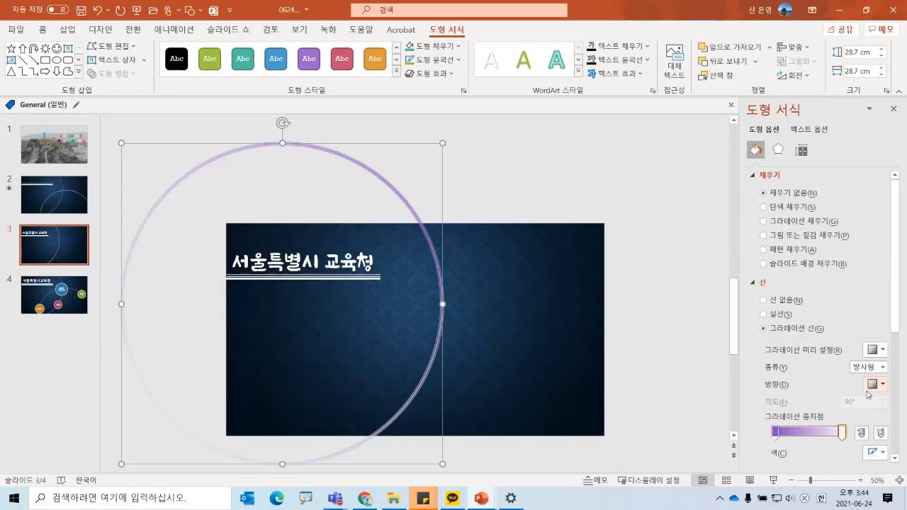
{"action": "left_click", "coordinate": [874, 384]}
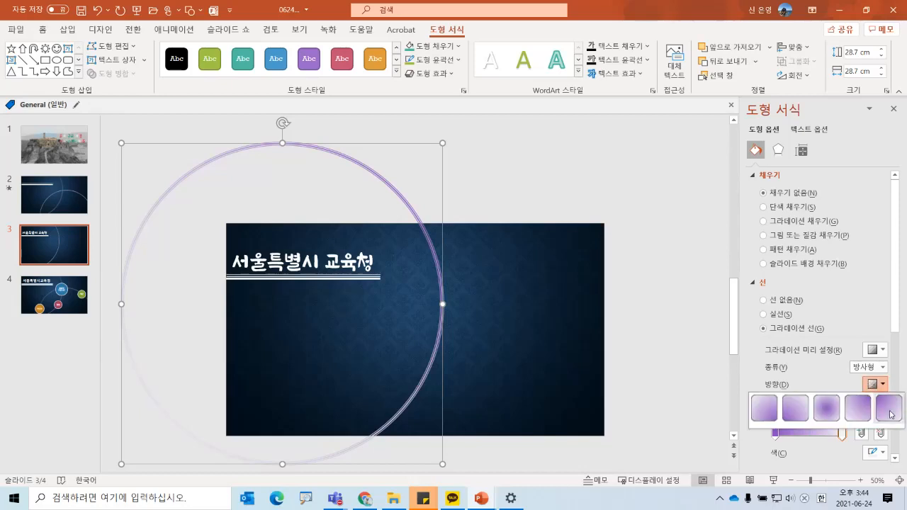
{"action": "left_click", "coordinate": [882, 399]}
{"action": "left_click", "coordinate": [882, 386]}
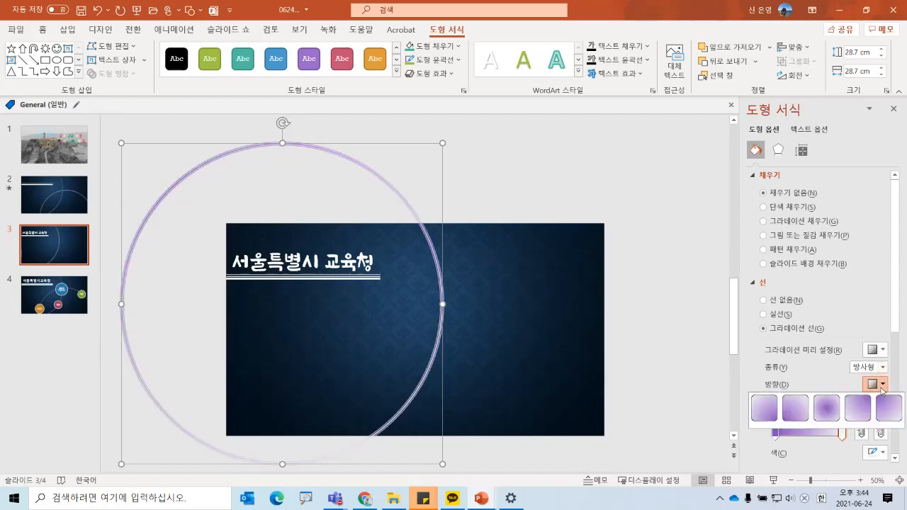
{"action": "left_click", "coordinate": [850, 413]}
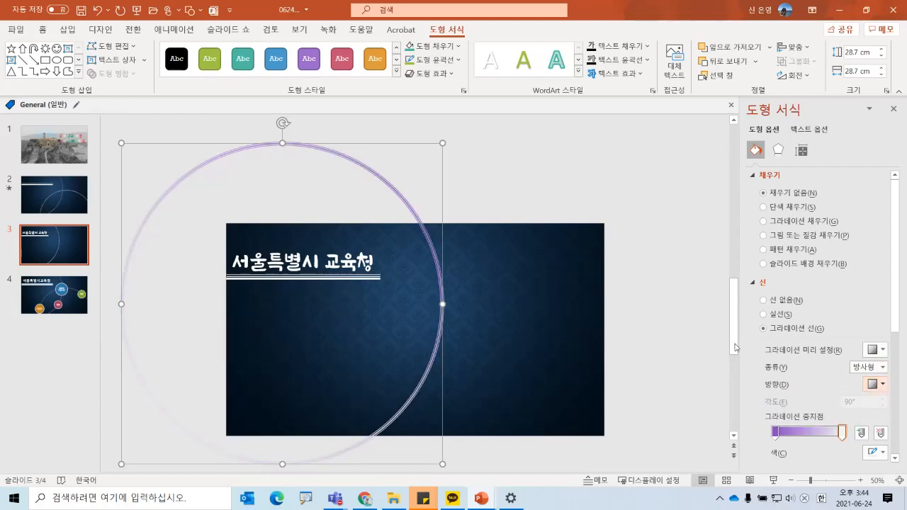
Preview slide 3 as a slide show and return to editing.
{"action": "left_click", "coordinate": [681, 313]}
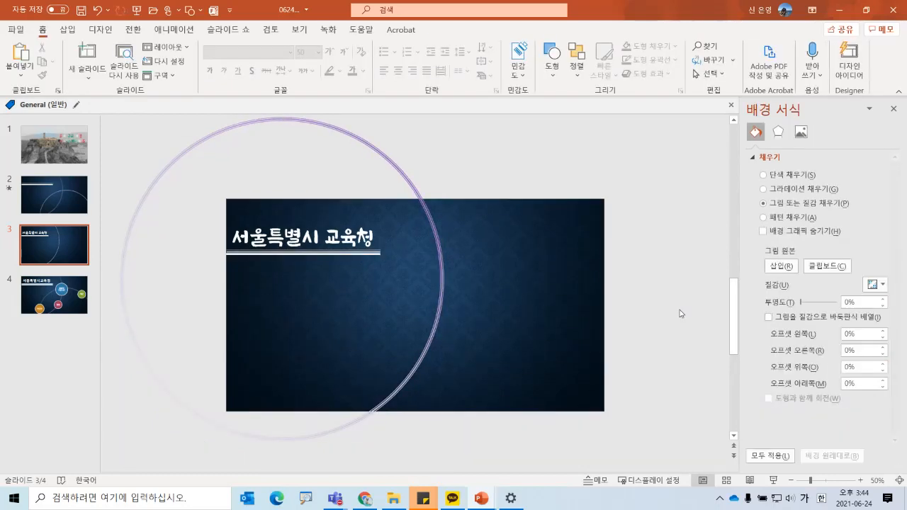
{"action": "key", "text": "shift+F5"}
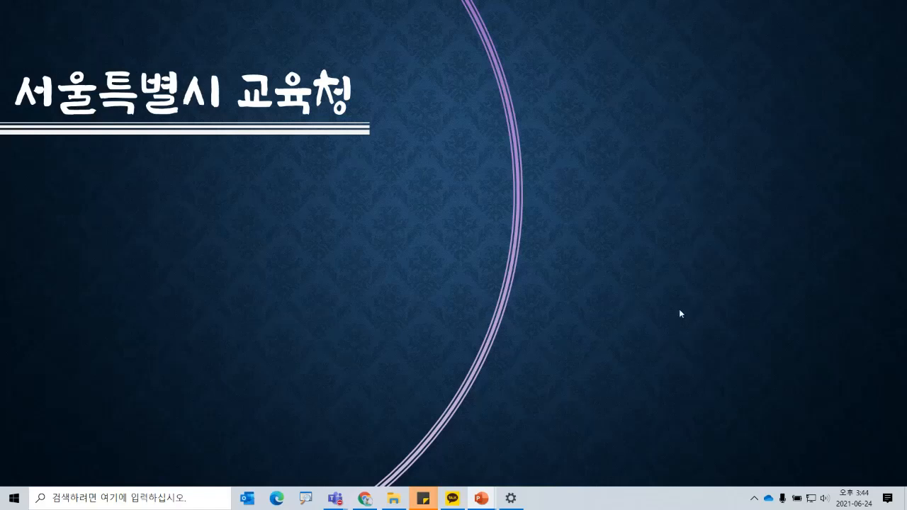
{"action": "key", "text": "Escape"}
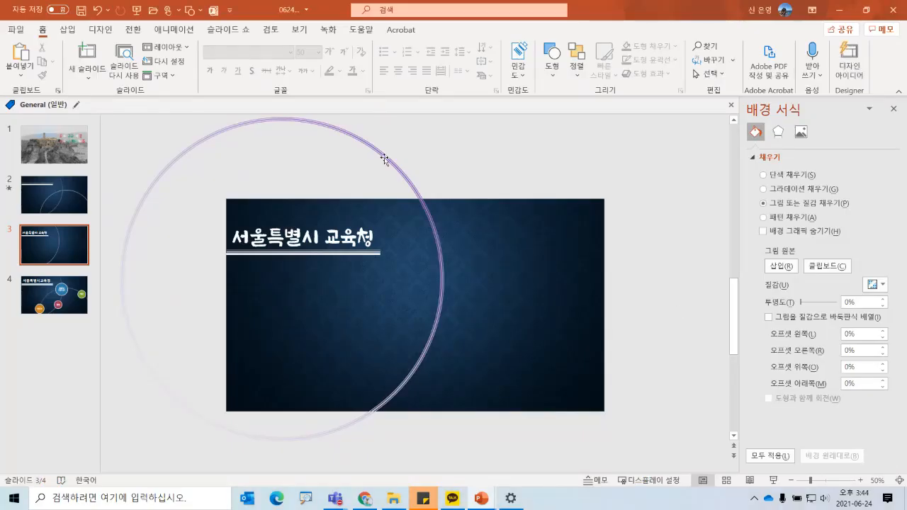
Duplicate the gradient circle on slide 3 and shrink the copy to roughly two thirds of its size.
{"action": "left_click", "coordinate": [384, 157]}
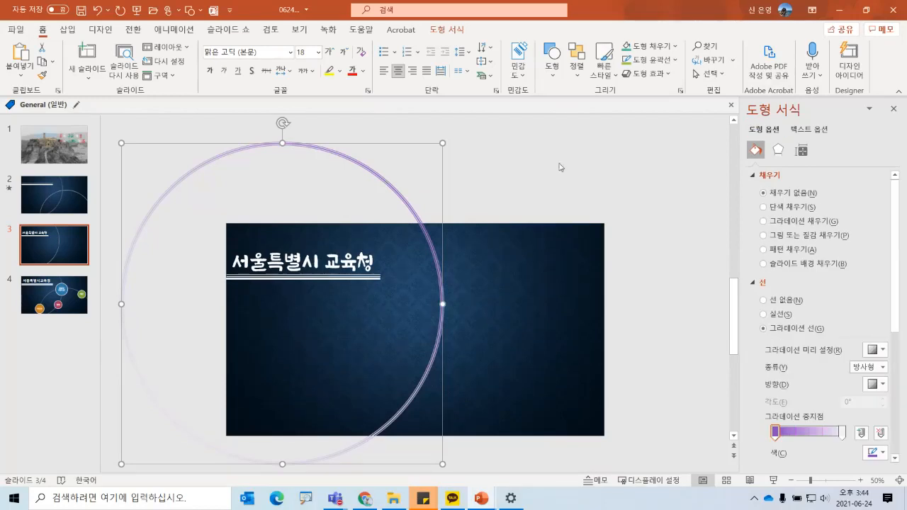
{"action": "key", "text": "ctrl+d"}
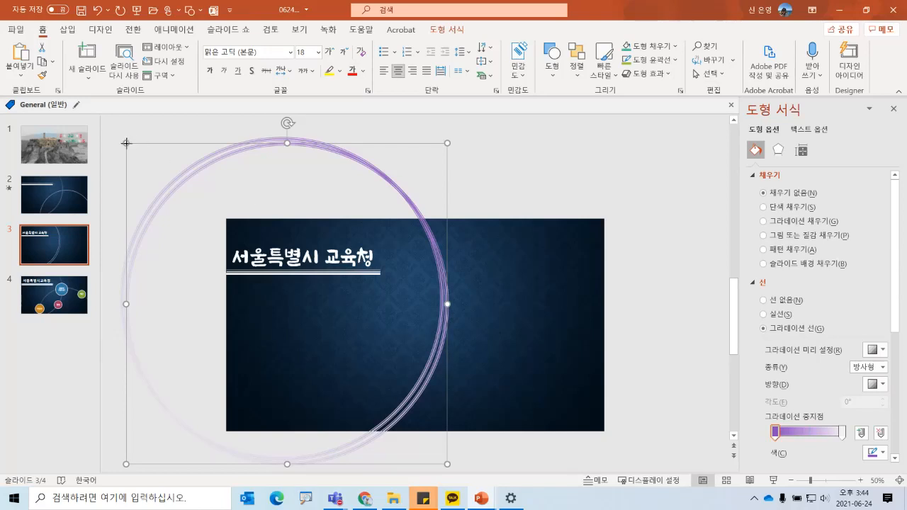
{"action": "left_click_drag", "start_coordinate": [126, 144], "coordinate": [173, 170]}
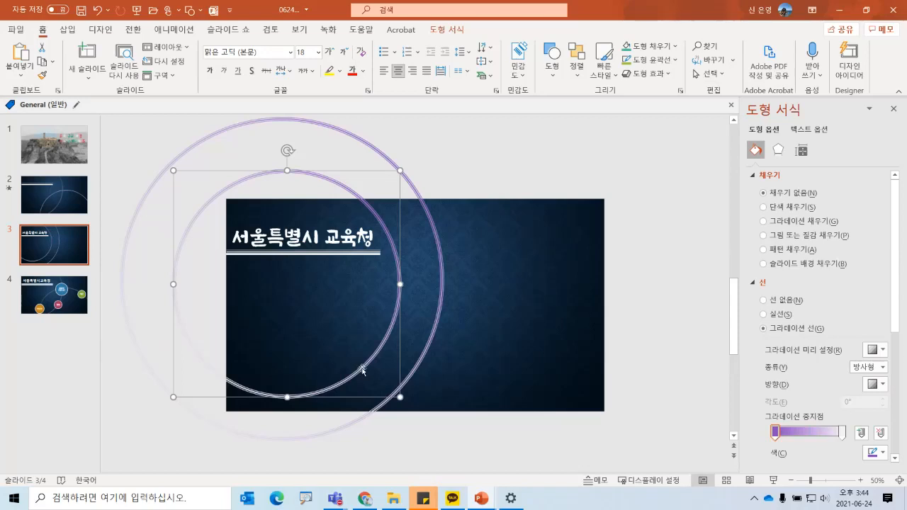
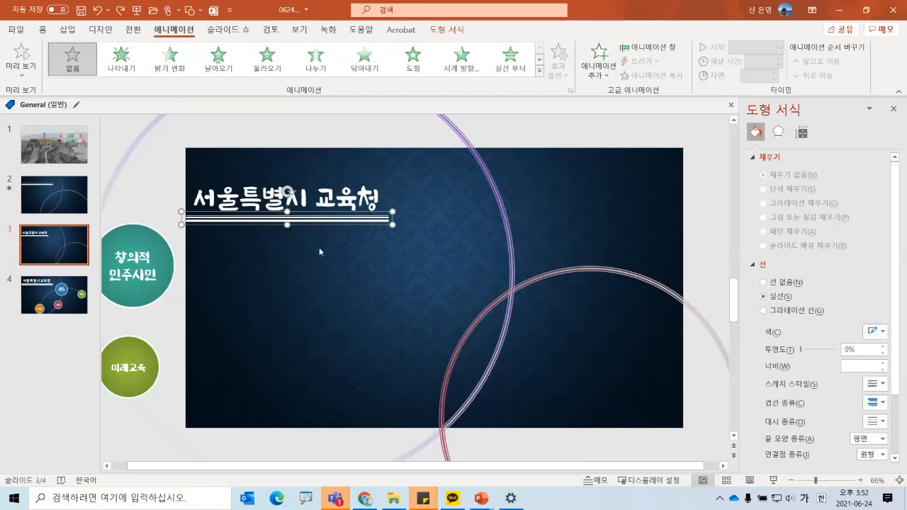
{"action": "left_click", "coordinate": [341, 207]}
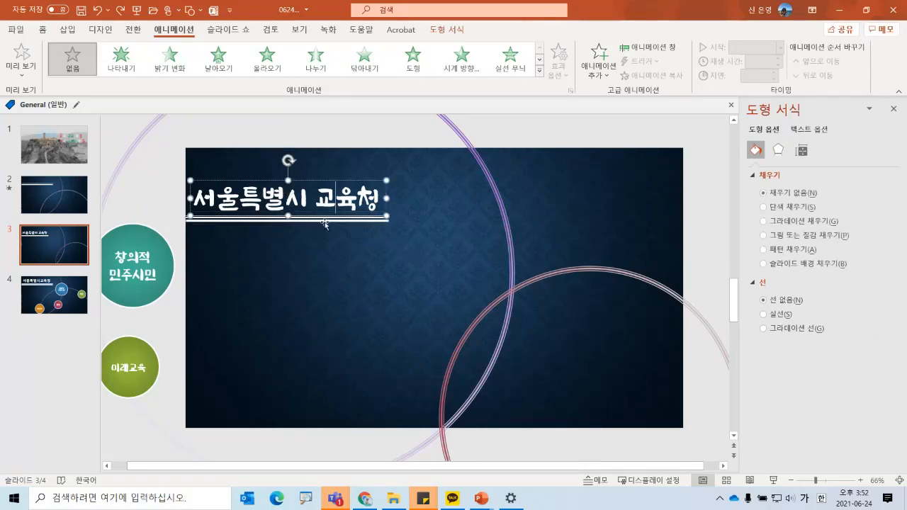
{"action": "left_click", "coordinate": [325, 222], "text": "shift"}
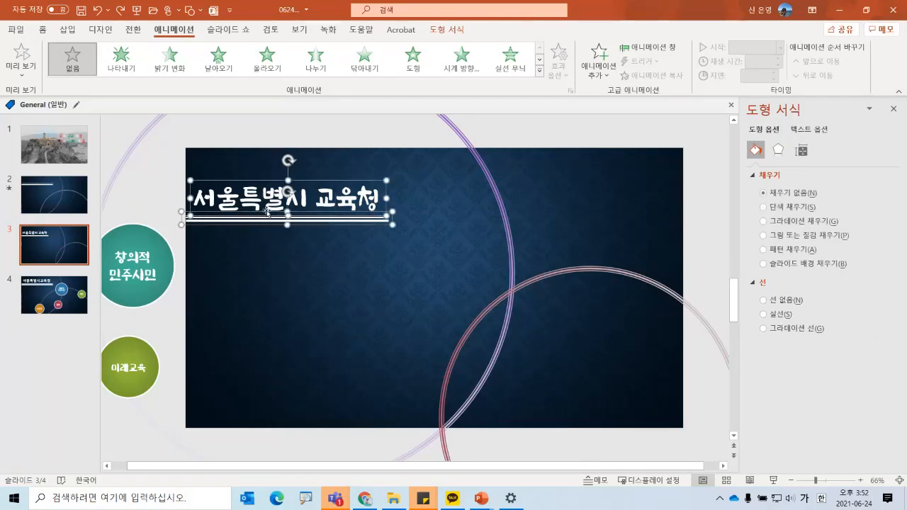
{"action": "left_click", "coordinate": [234, 206]}
{"action": "right_click", "coordinate": [236, 204]}
{"action": "left_click", "coordinate": [166, 176]}
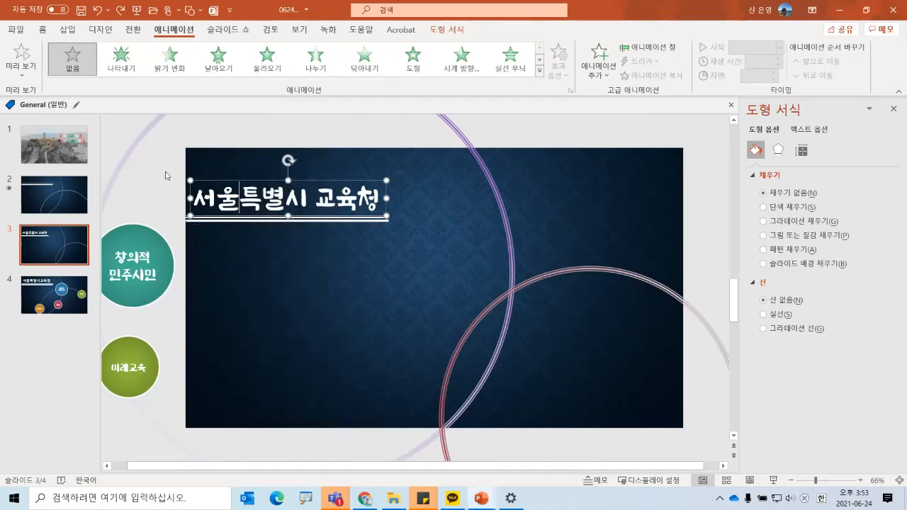
Group the title text 서울특별시 교육청 with the triple line beneath it.
{"action": "left_click", "coordinate": [230, 225]}
{"action": "left_click", "coordinate": [224, 219]}
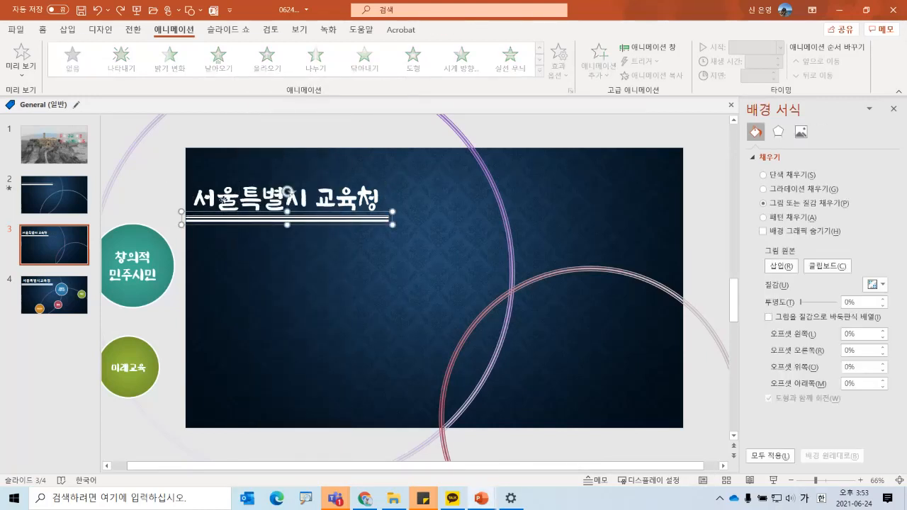
{"action": "left_click", "coordinate": [230, 192], "text": "shift"}
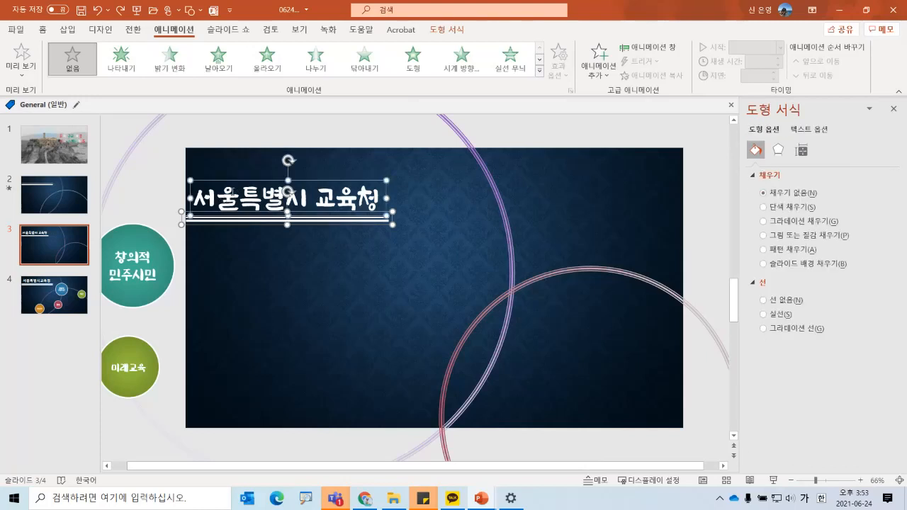
{"action": "right_click", "coordinate": [266, 225]}
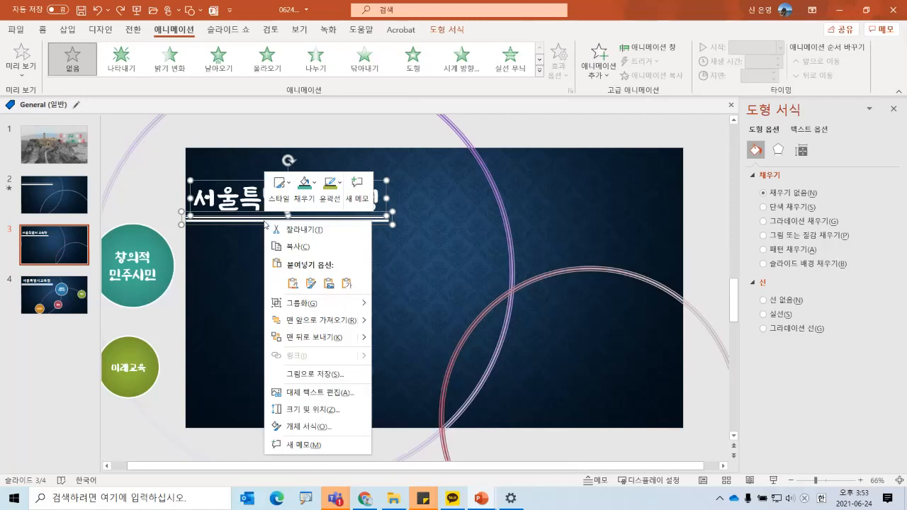
{"action": "mouse_move", "coordinate": [289, 305]}
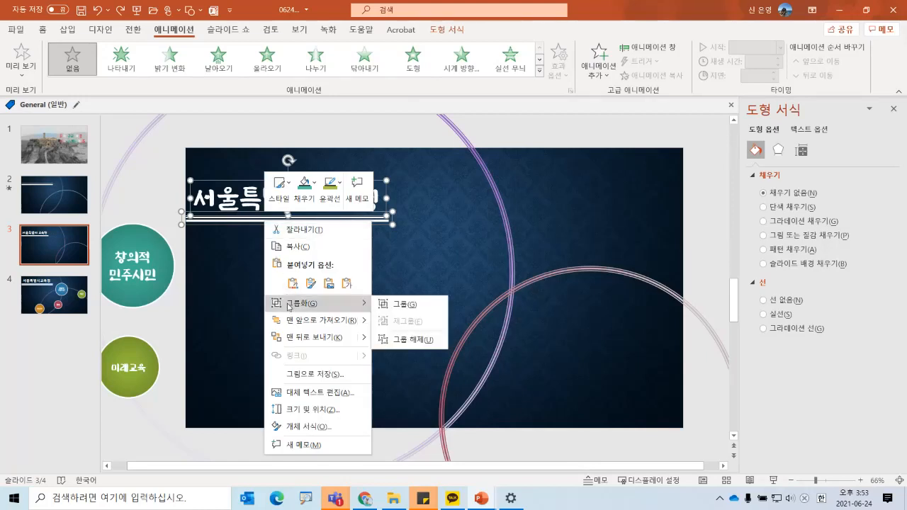
{"action": "left_click", "coordinate": [383, 305]}
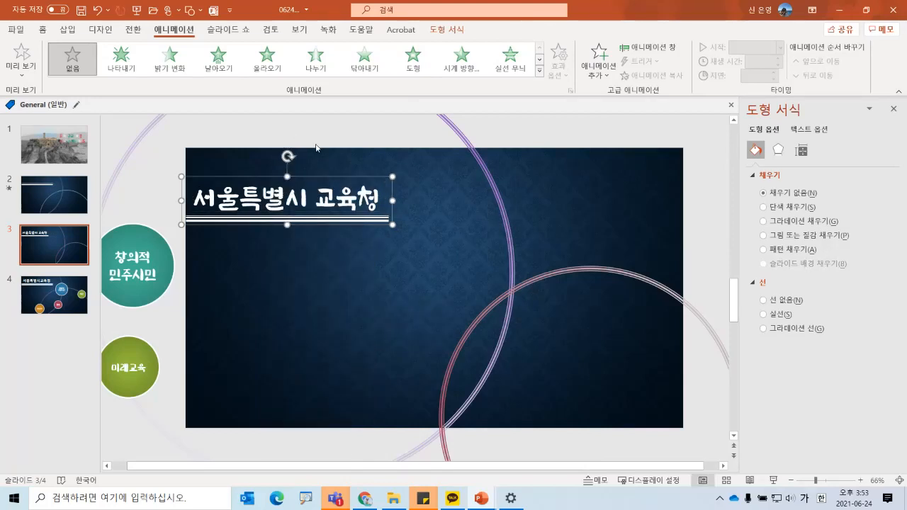
Give the title group a Wipe (닦아내기) entrance animation from the left with a duration of 2 seconds.
{"action": "left_click", "coordinate": [539, 71]}
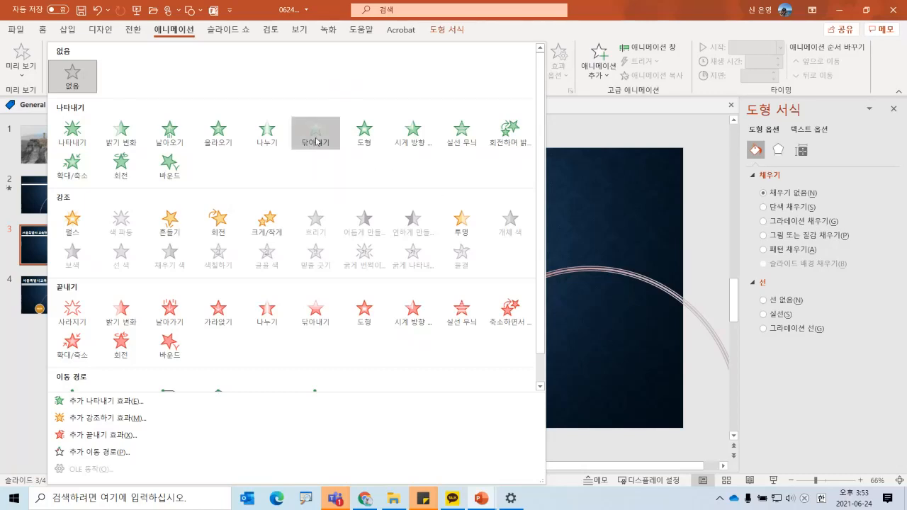
{"action": "key", "text": "Escape"}
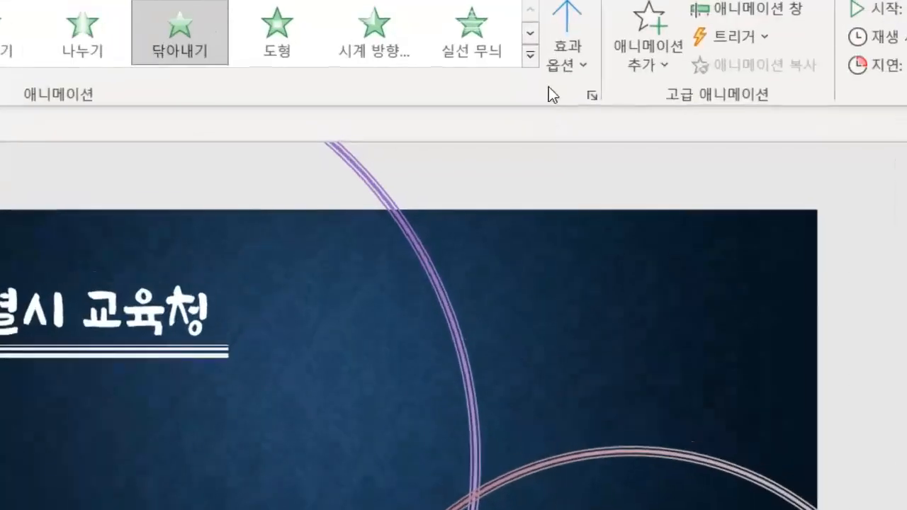
{"action": "left_click", "coordinate": [559, 63]}
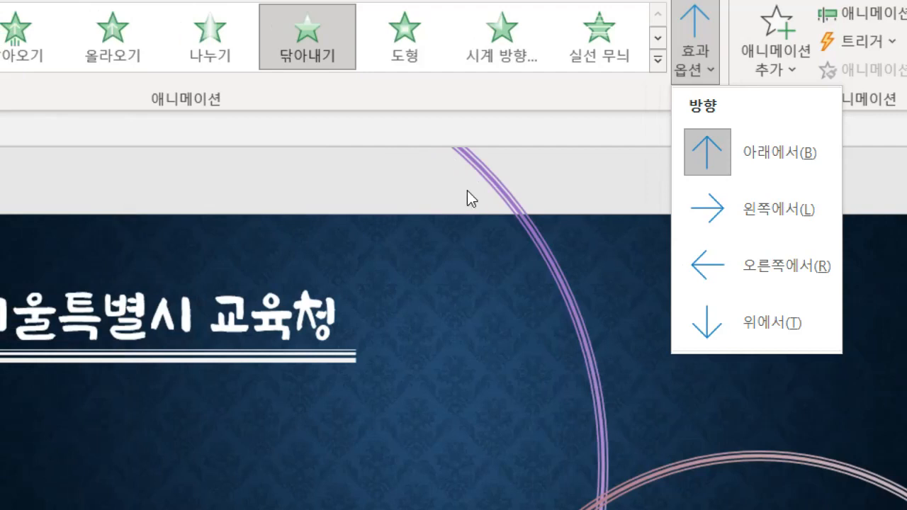
{"action": "left_click", "coordinate": [729, 207]}
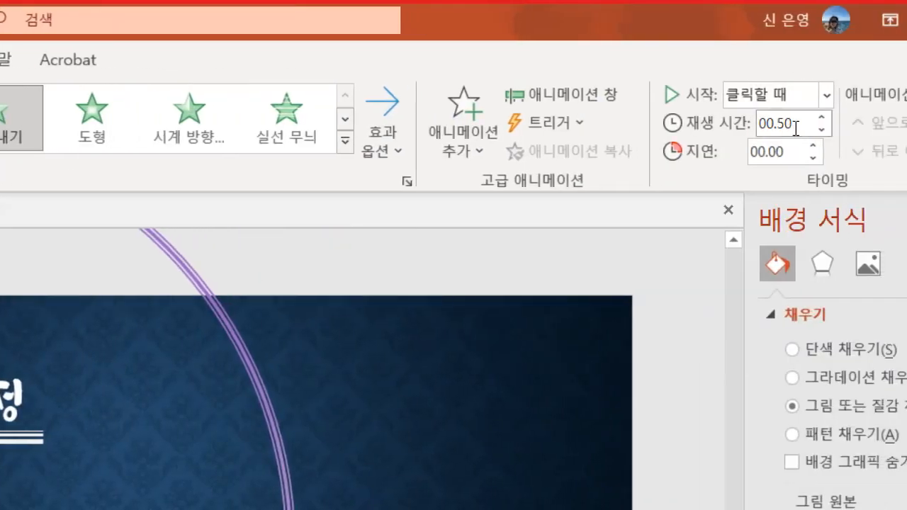
{"action": "double_click", "coordinate": [796, 128]}
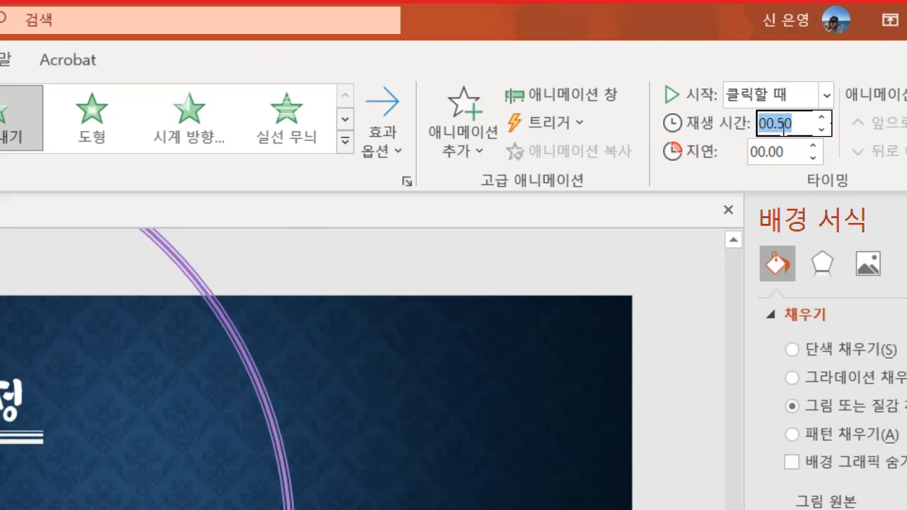
{"action": "type", "text": "2"}
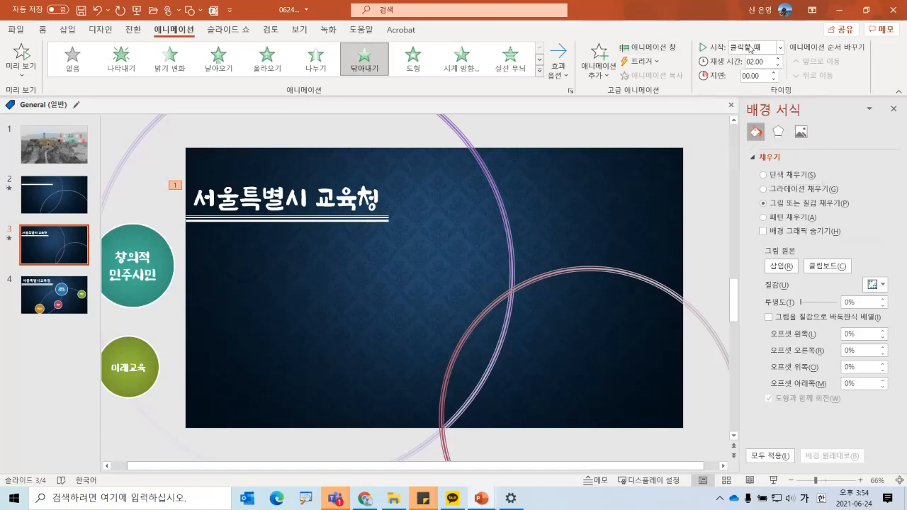
{"action": "left_click", "coordinate": [250, 220]}
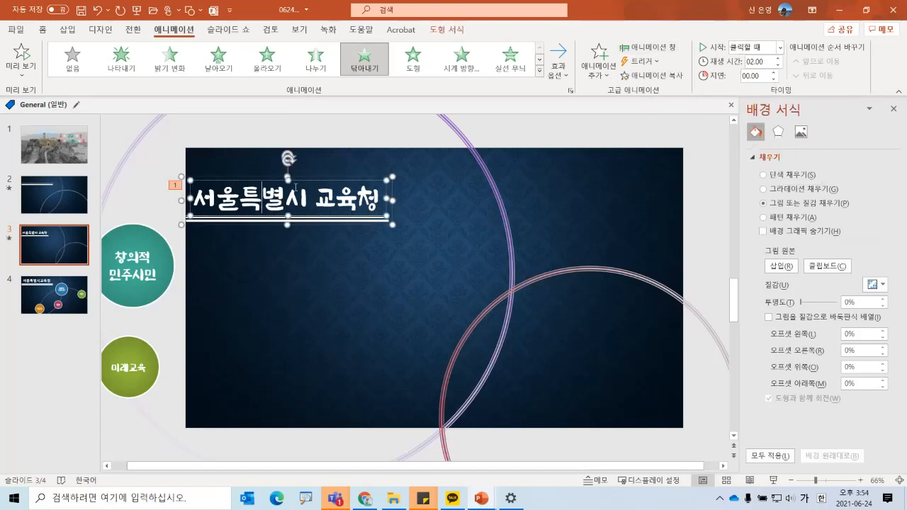
{"action": "left_click", "coordinate": [558, 62]}
{"action": "left_click", "coordinate": [561, 145]}
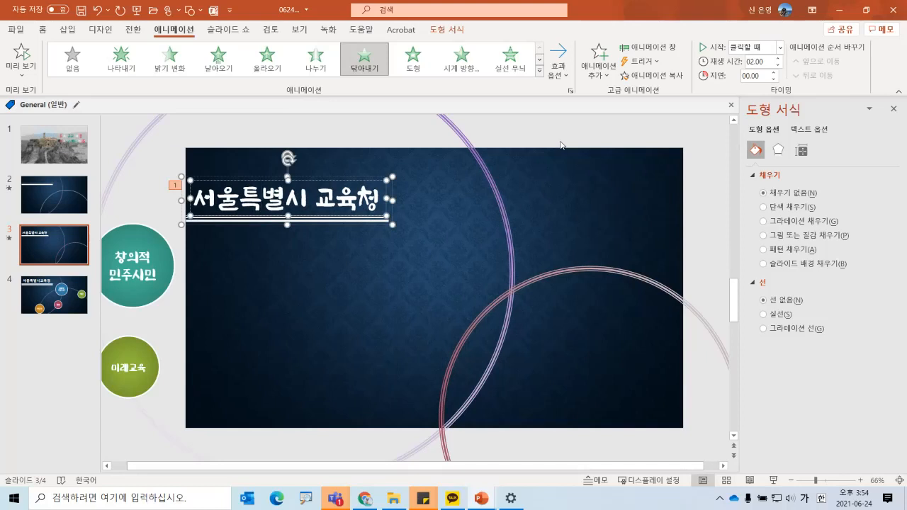
{"action": "left_click", "coordinate": [207, 181]}
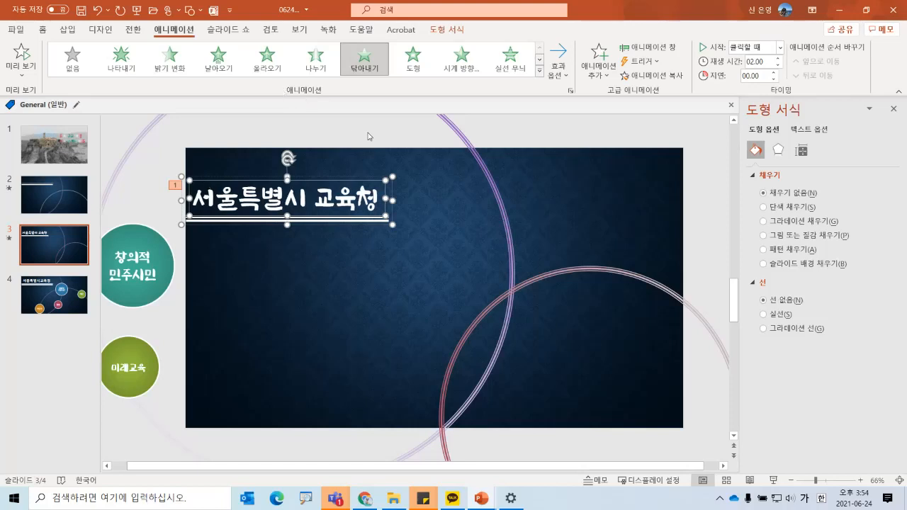
Apply the Wheel (시계 방향 회전) entrance animation to the large purple circle.
{"action": "left_click", "coordinate": [459, 134]}
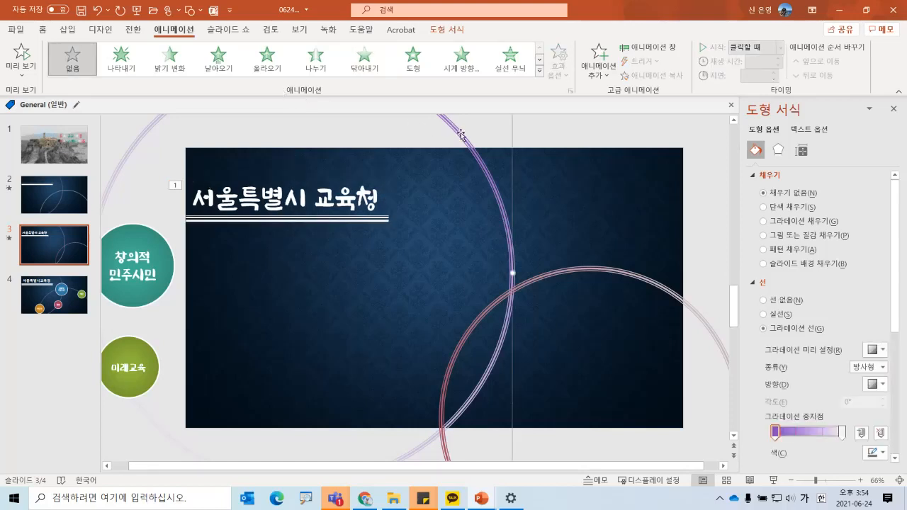
{"action": "left_click", "coordinate": [540, 71]}
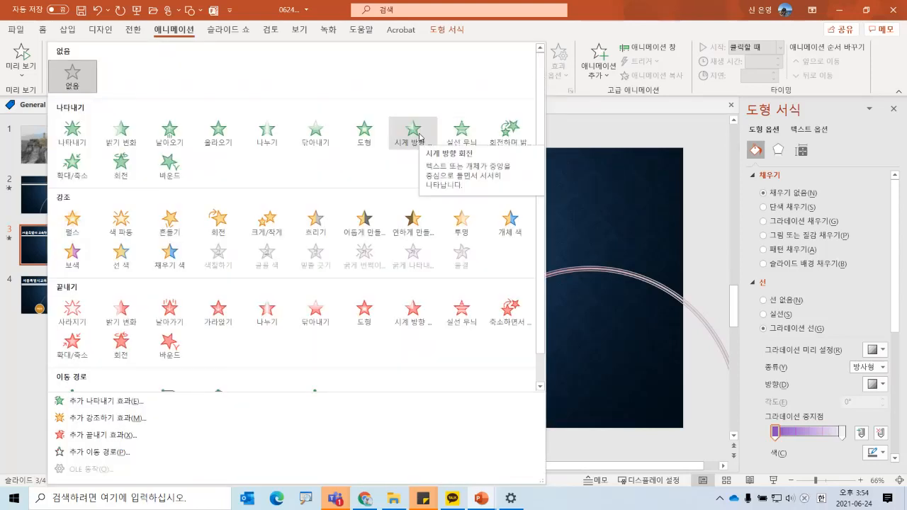
{"action": "left_click", "coordinate": [419, 137]}
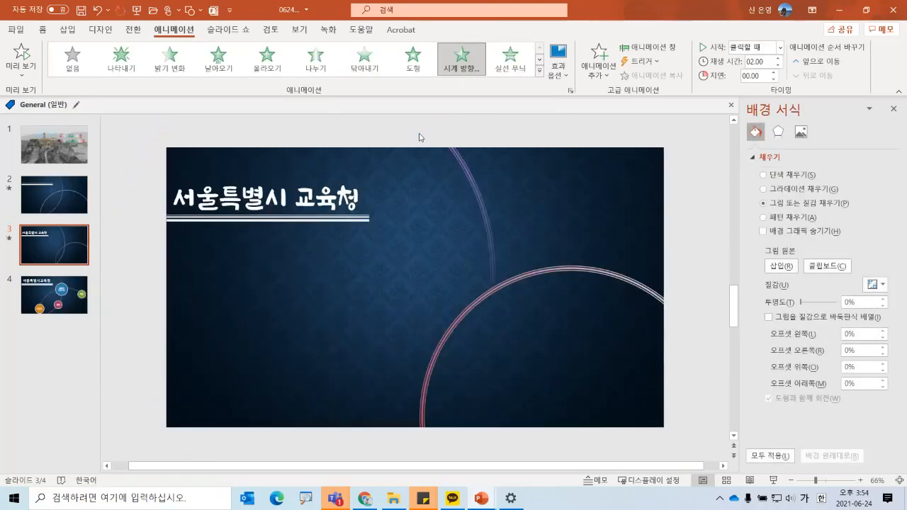
Apply the Wheel (시계 방향 회전) entrance animation to the smaller pink circle.
{"action": "left_click", "coordinate": [527, 280]}
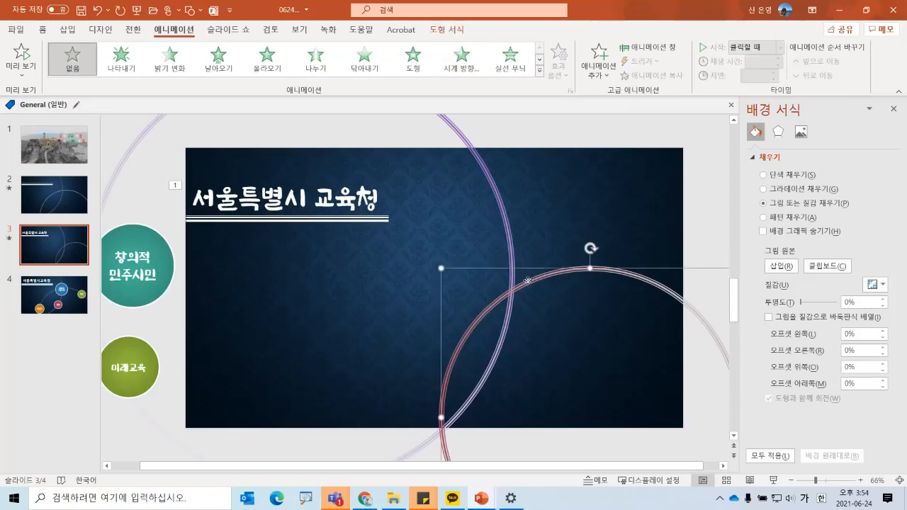
{"action": "left_click", "coordinate": [459, 61]}
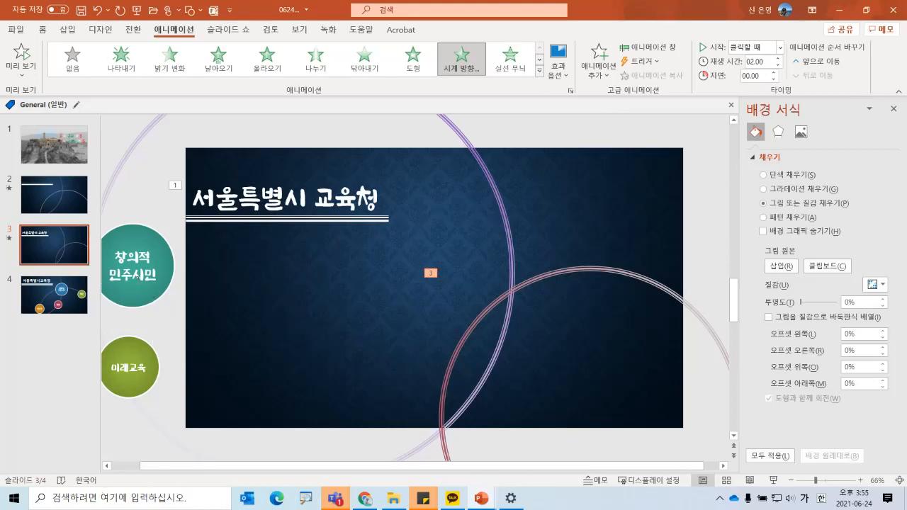
Move the teal 창의적 민주시민 circle onto the slide's left edge, just below the title lines.
{"action": "left_click", "coordinate": [129, 239]}
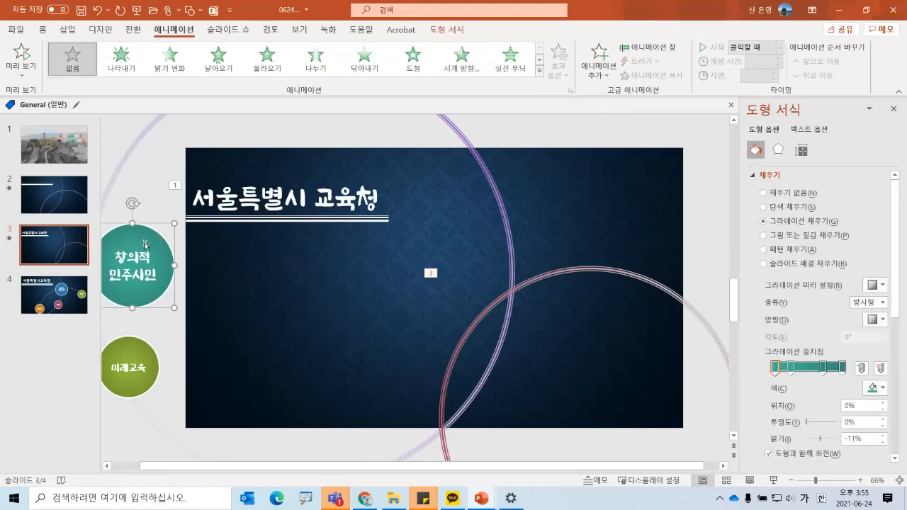
{"action": "left_click_drag", "start_coordinate": [144, 241], "coordinate": [189, 249]}
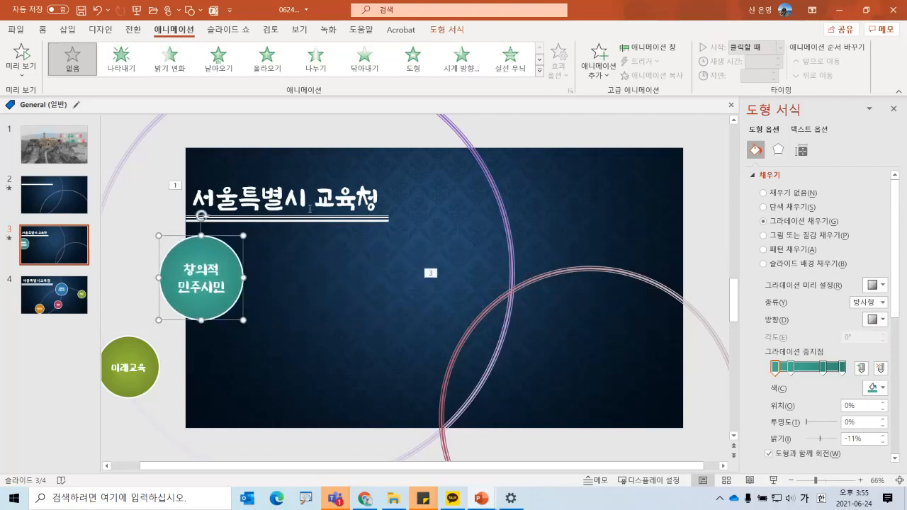
Shrink the large purple circle slightly and shift it a little to the right over the slide.
{"action": "scroll", "coordinate": [308, 202], "scroll_direction": "down", "scroll_amount": 2}
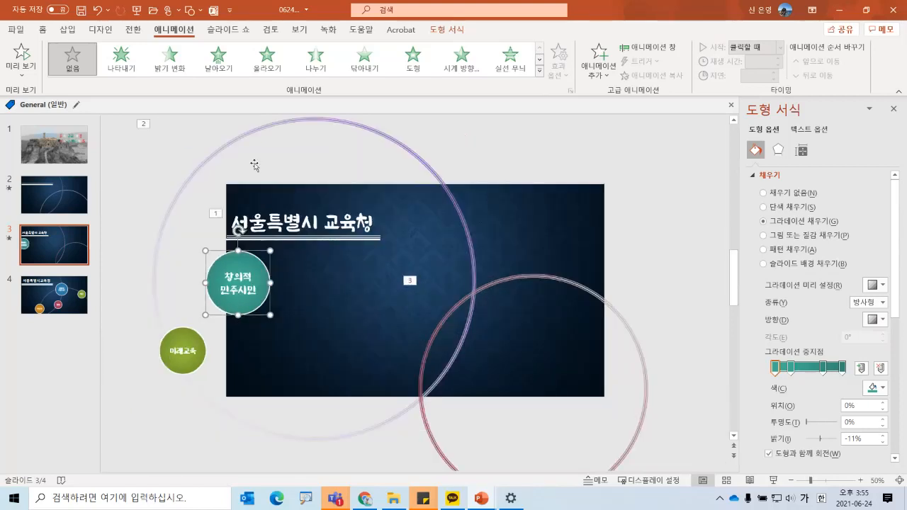
{"action": "left_click", "coordinate": [204, 159]}
{"action": "left_click_drag", "start_coordinate": [153, 118], "coordinate": [173, 139]}
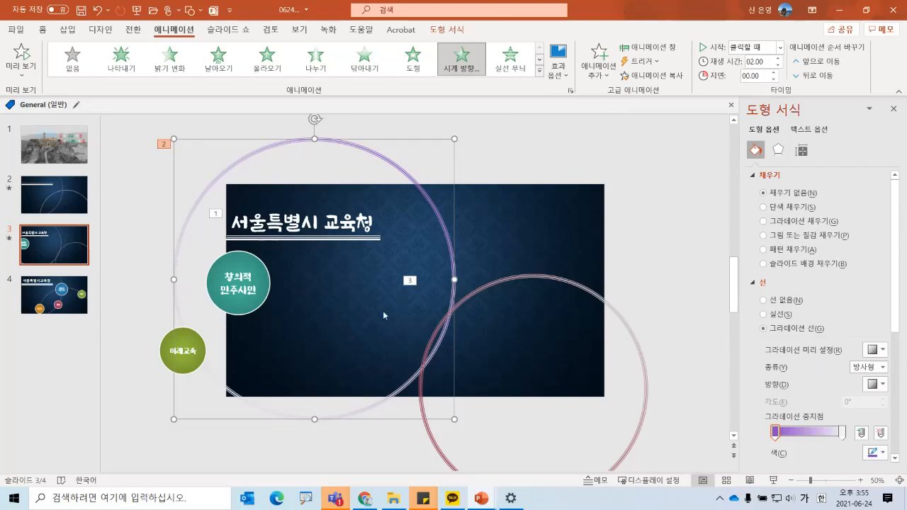
{"action": "left_click_drag", "start_coordinate": [404, 173], "coordinate": [428, 164]}
{"action": "left_click_drag", "start_coordinate": [195, 129], "coordinate": [180, 125]}
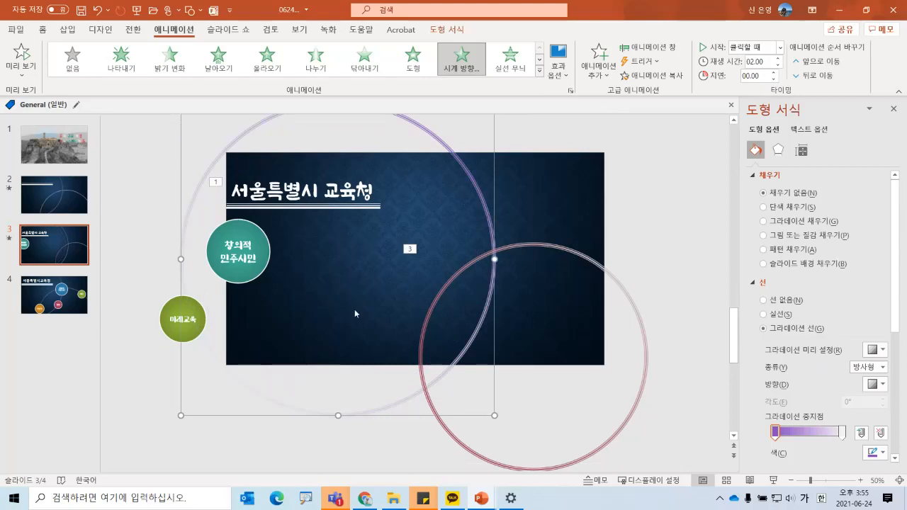
Move the pink circle up and slightly left so it overlaps more of the slide.
{"action": "left_click_drag", "start_coordinate": [631, 411], "coordinate": [630, 359]}
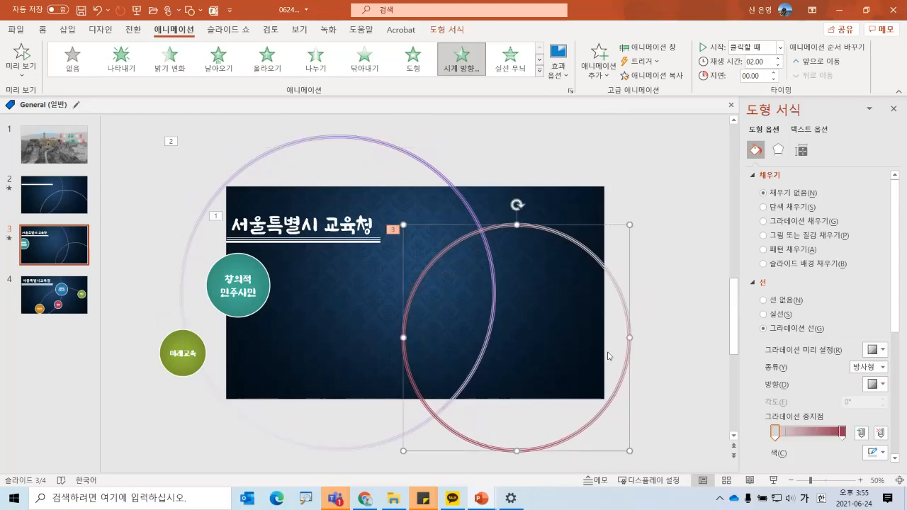
{"action": "left_click", "coordinate": [238, 312]}
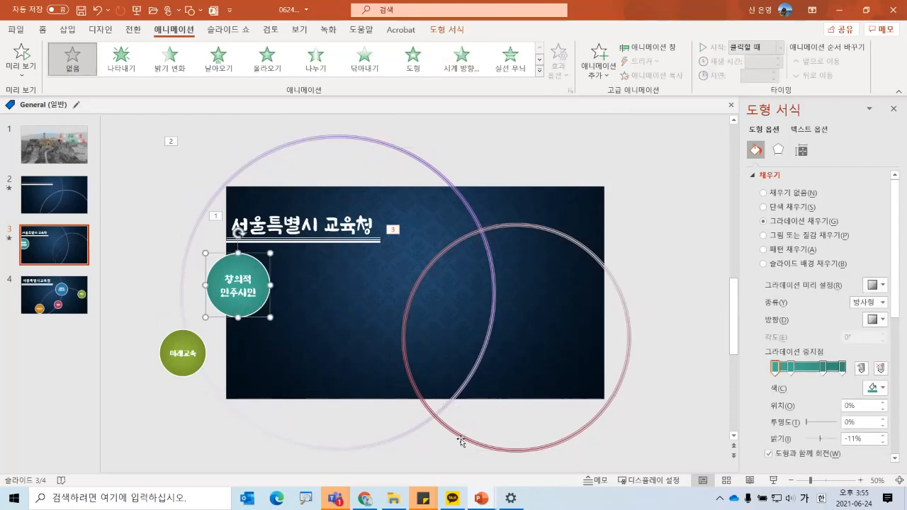
{"action": "left_click_drag", "start_coordinate": [462, 439], "coordinate": [462, 451]}
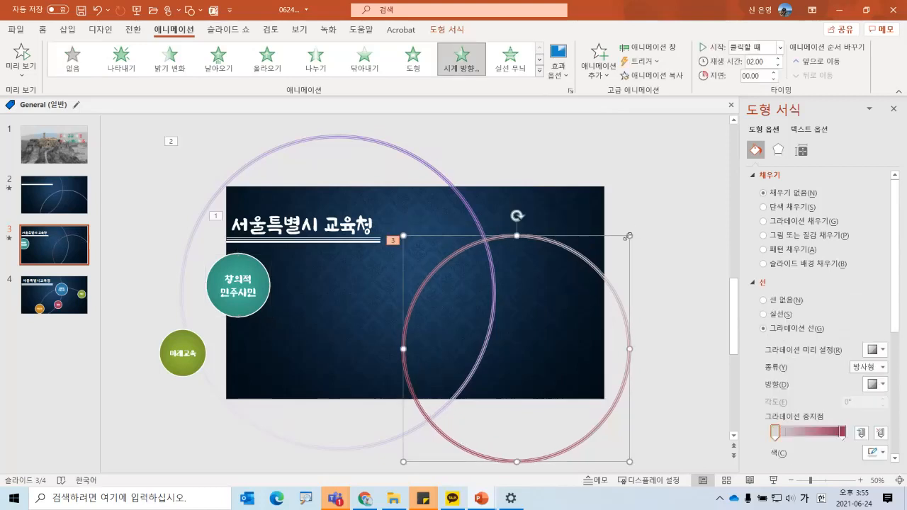
Move the teal 창의적 민주시민 circle off the slide's left edge, above the green 미래교육 circle, and leave only it selected.
{"action": "left_click_drag", "start_coordinate": [228, 310], "coordinate": [178, 279]}
{"action": "left_click", "coordinate": [188, 344], "text": "shift"}
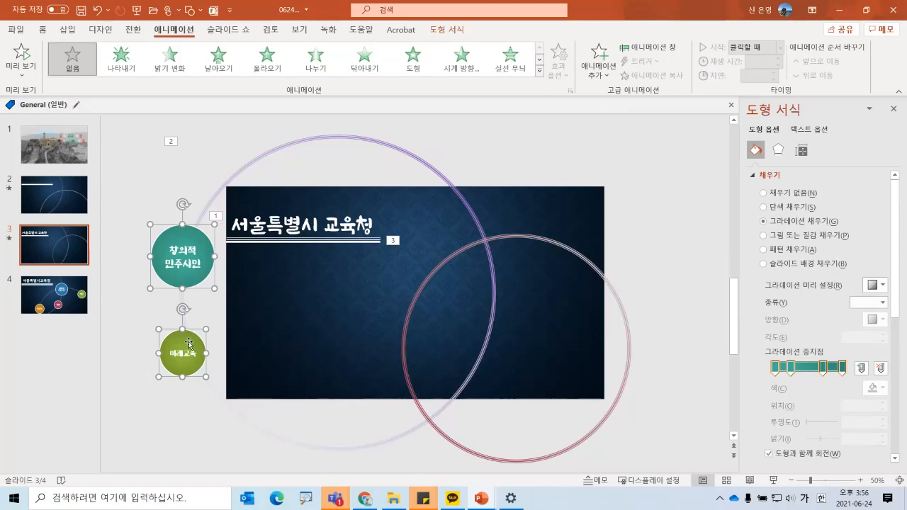
{"action": "left_click", "coordinate": [126, 327]}
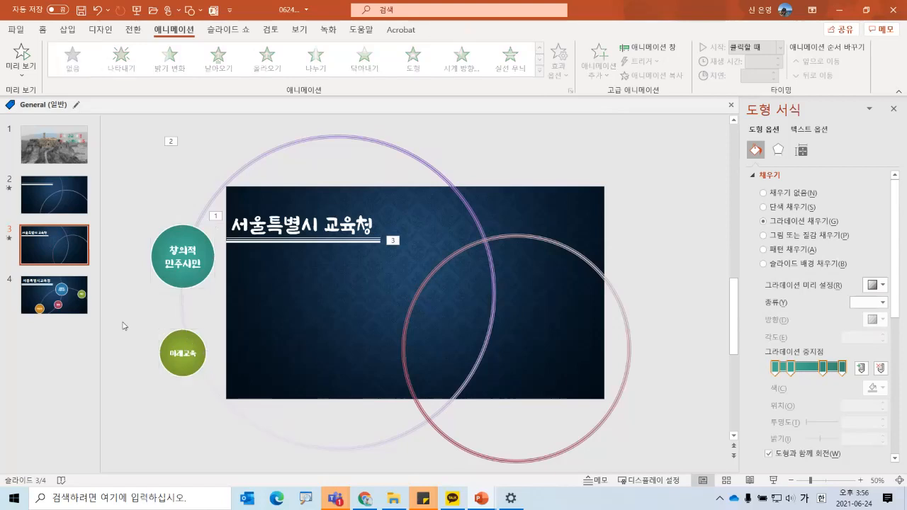
{"action": "left_click", "coordinate": [186, 286]}
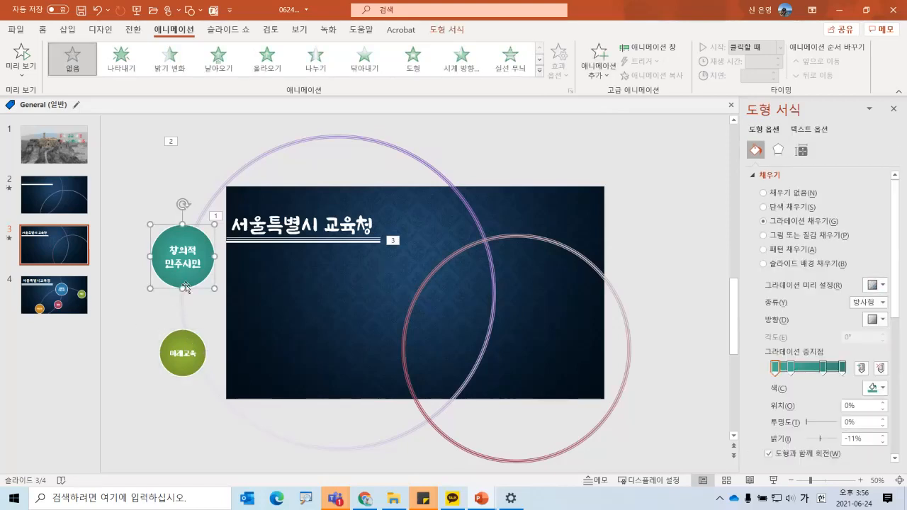
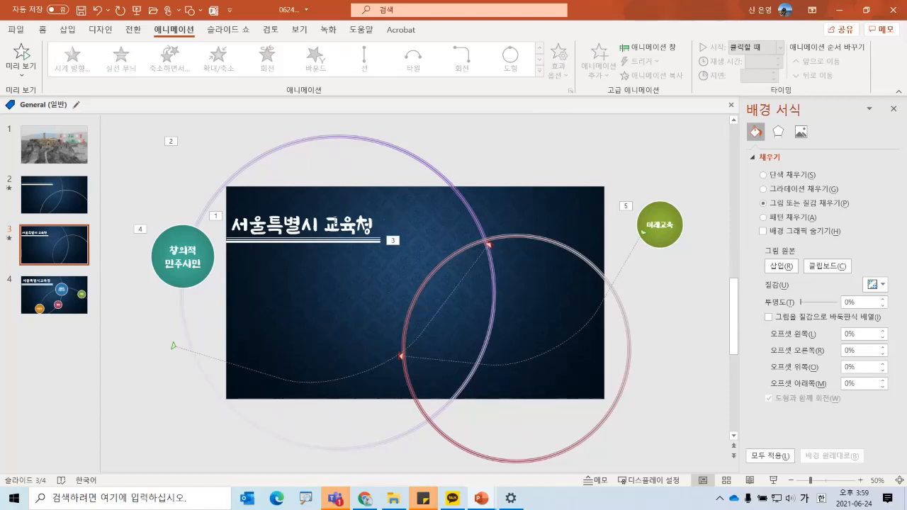
Remove the space in the slide title so it reads 서울특별시교육청.
{"action": "left_click", "coordinate": [326, 230]}
{"action": "key", "text": "BackSpace"}
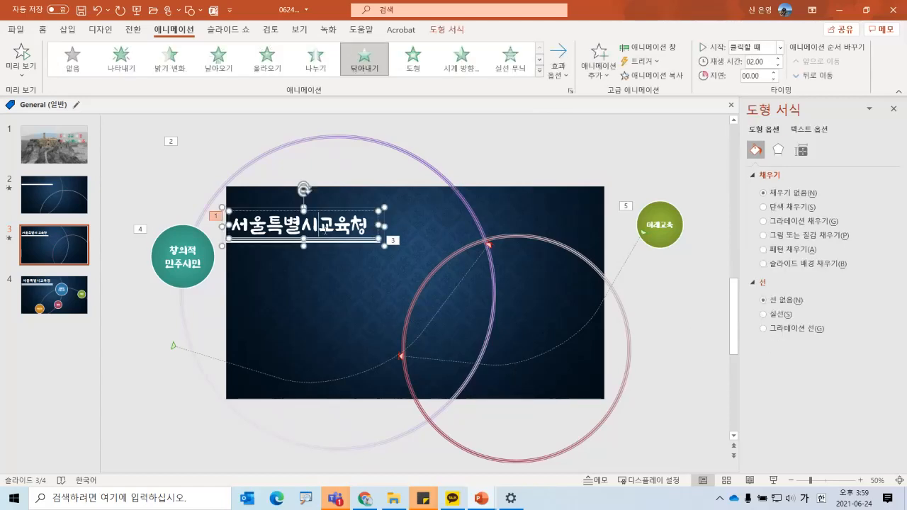
{"action": "left_click", "coordinate": [135, 341]}
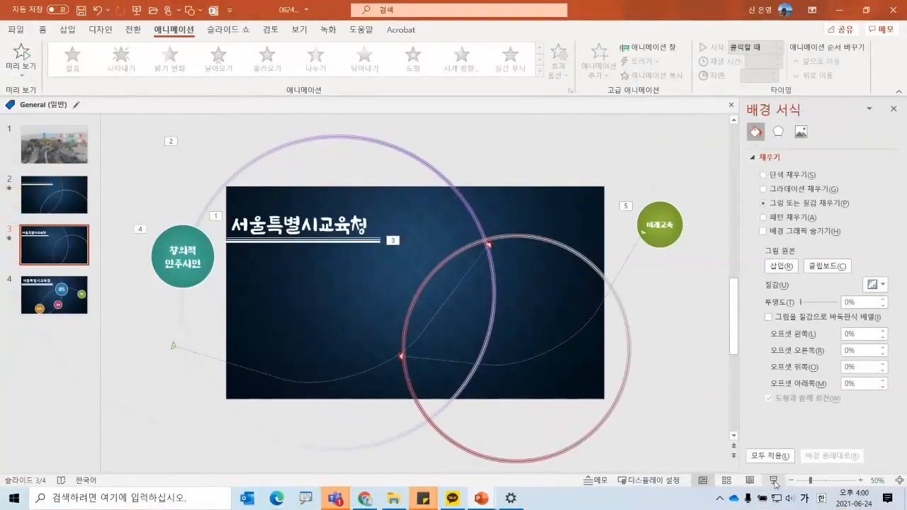
Play slide 3 as a slide show to check its animations, and return to editing.
{"action": "left_click", "coordinate": [775, 484]}
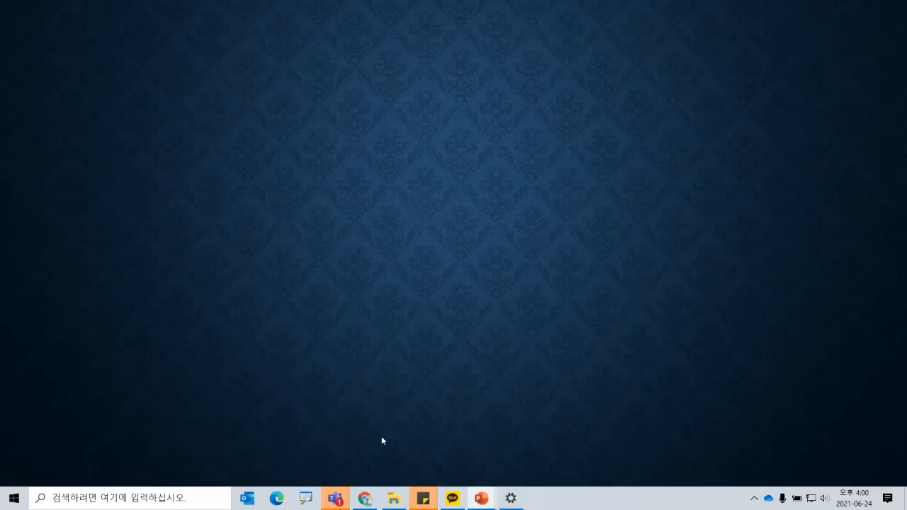
{"action": "left_click", "coordinate": [375, 463]}
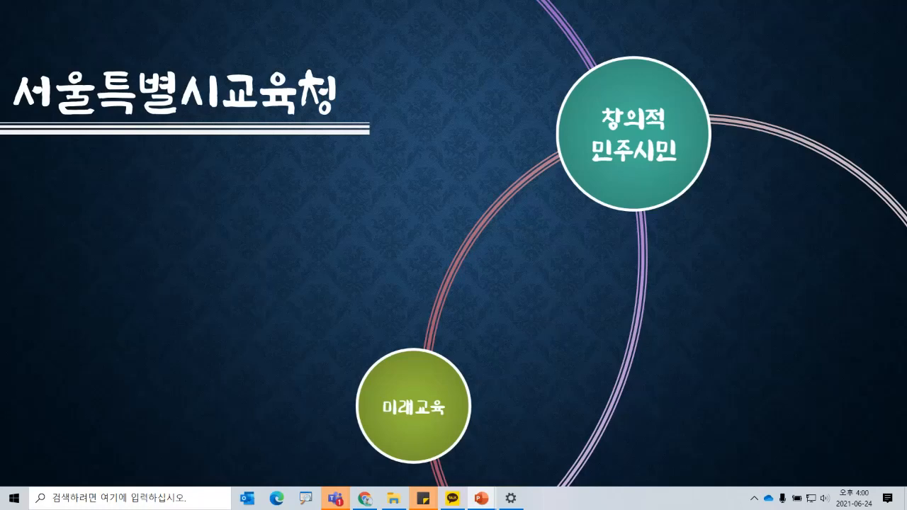
{"action": "key", "text": "Escape"}
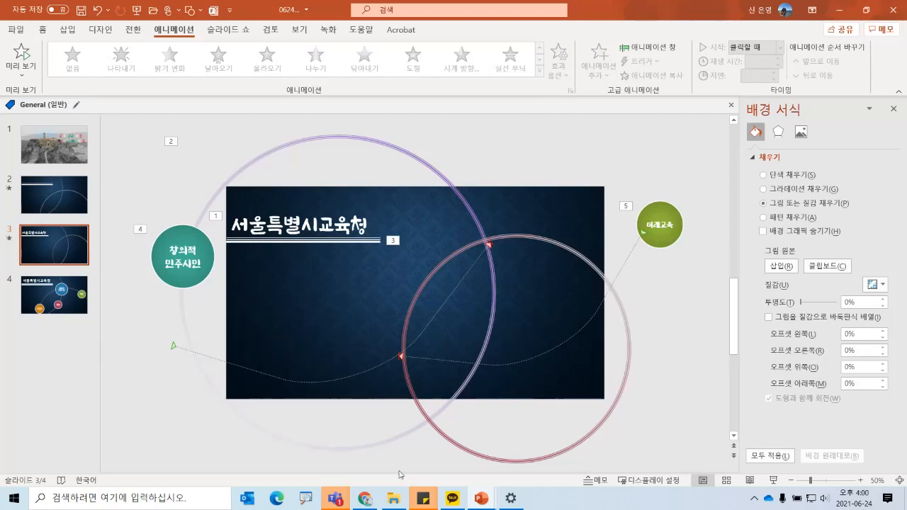
Close the background formatting pane and leave nothing selected on slide 3.
{"action": "left_click", "coordinate": [893, 109]}
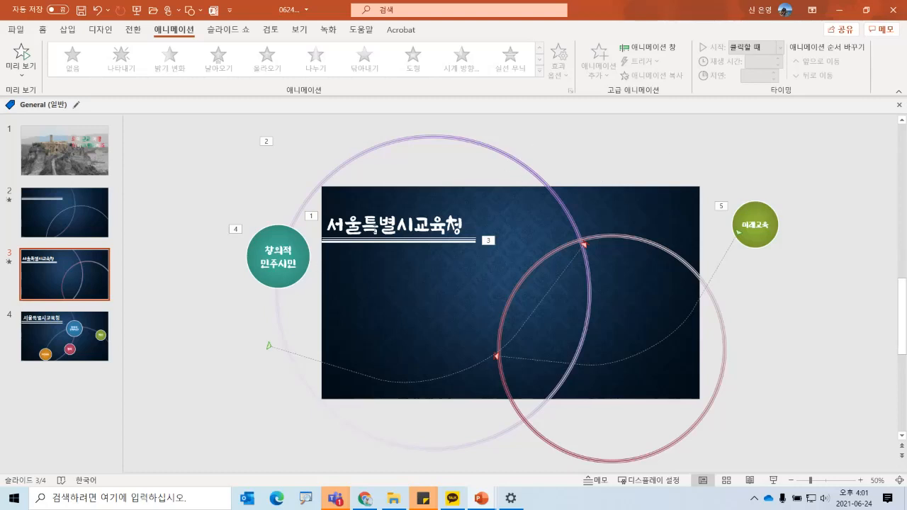
{"action": "left_click", "coordinate": [371, 231]}
{"action": "left_click_drag", "start_coordinate": [467, 207], "coordinate": [467, 207]}
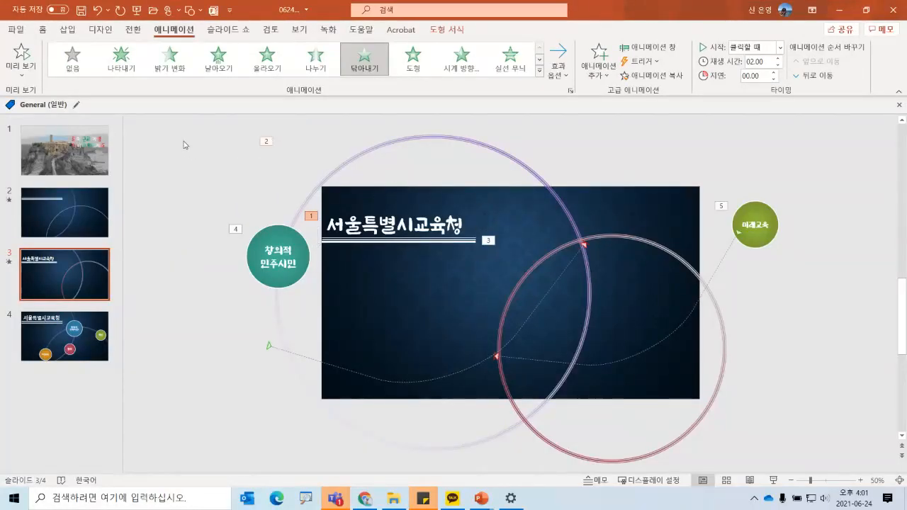
{"action": "left_click", "coordinate": [184, 144]}
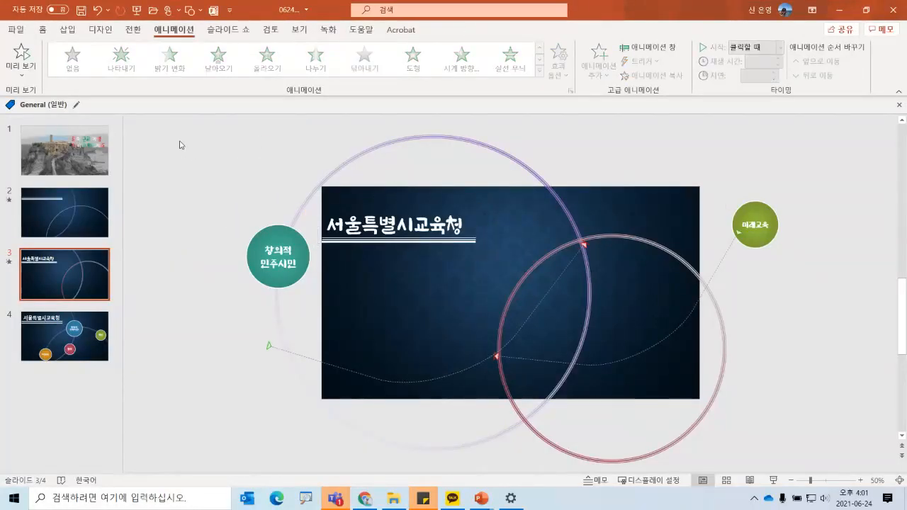
{"action": "left_click_drag", "start_coordinate": [162, 123], "coordinate": [259, 391]}
{"action": "key", "text": "alt+F4"}
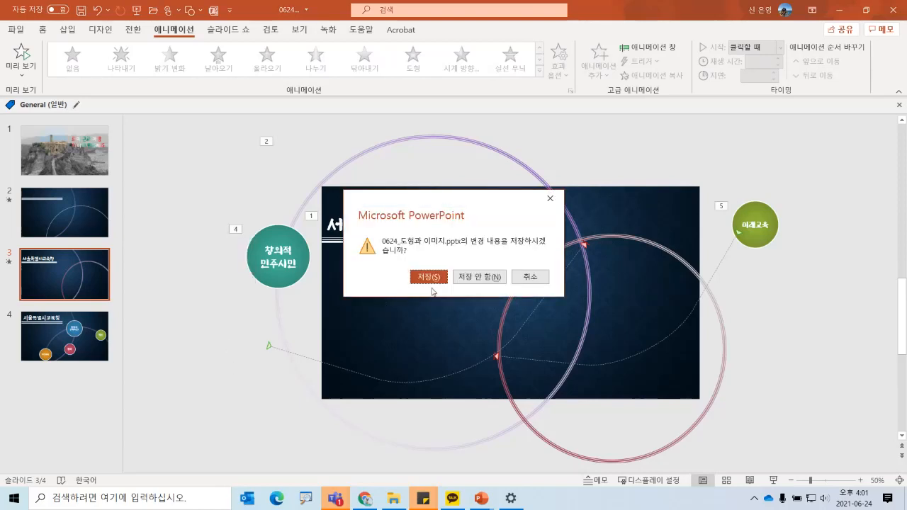
{"action": "left_click", "coordinate": [533, 278]}
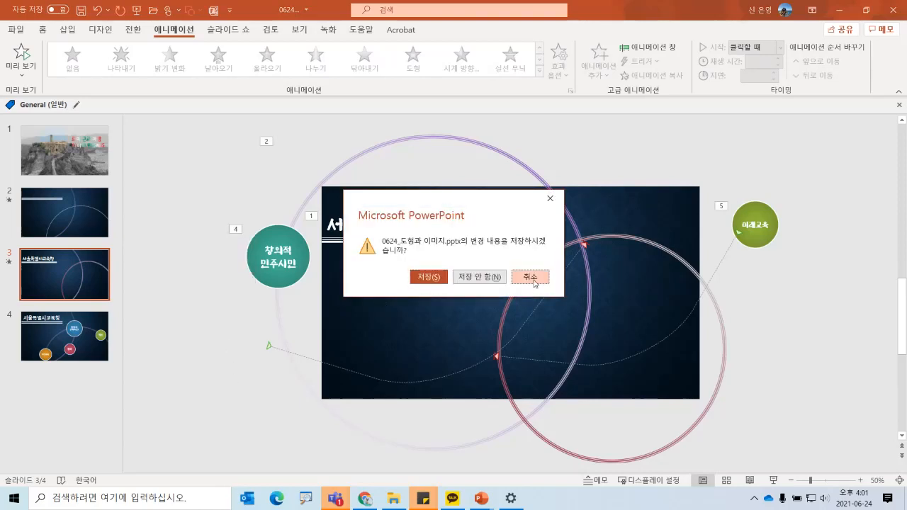
{"action": "left_click", "coordinate": [524, 280]}
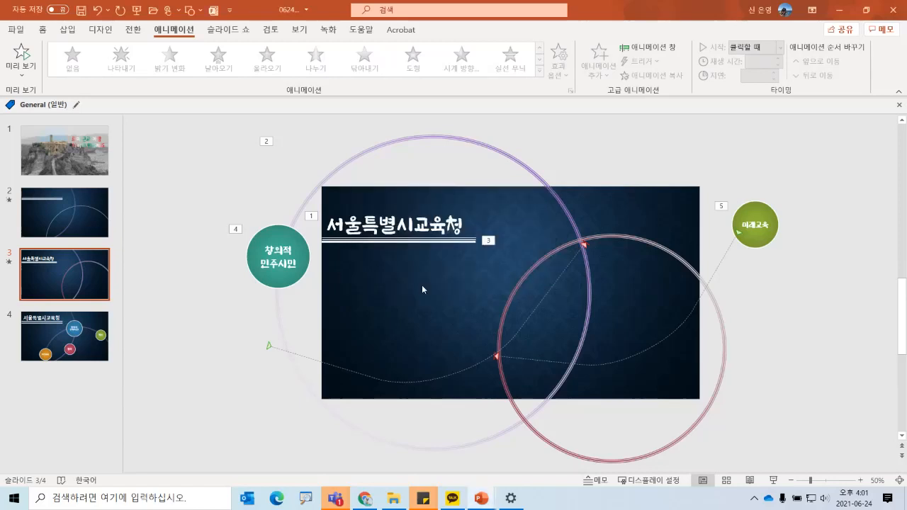
Save the presentation.
{"action": "left_click", "coordinate": [81, 12]}
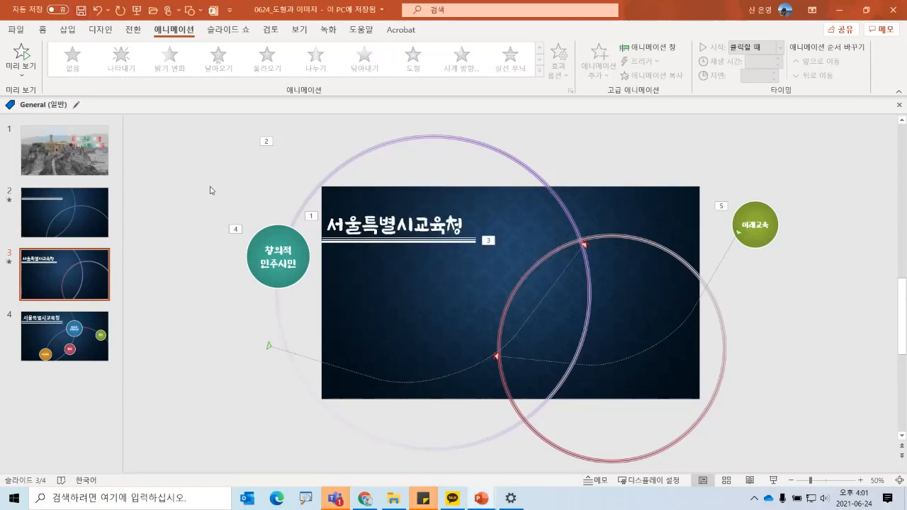
Set the animations of the title group and all four circles on slide 3 to start After Previous (이전 효과 다음에).
{"action": "left_click_drag", "start_coordinate": [194, 137], "coordinate": [828, 482]}
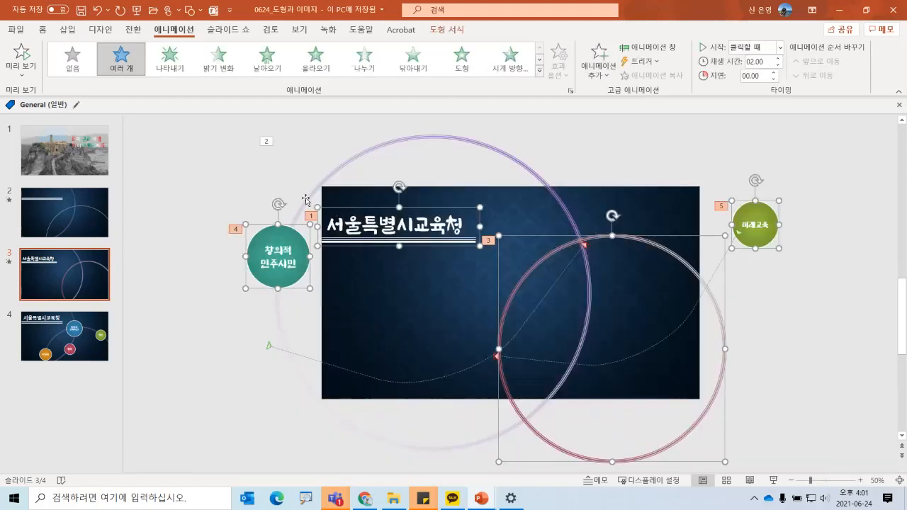
{"action": "left_click_drag", "start_coordinate": [171, 122], "coordinate": [813, 473]}
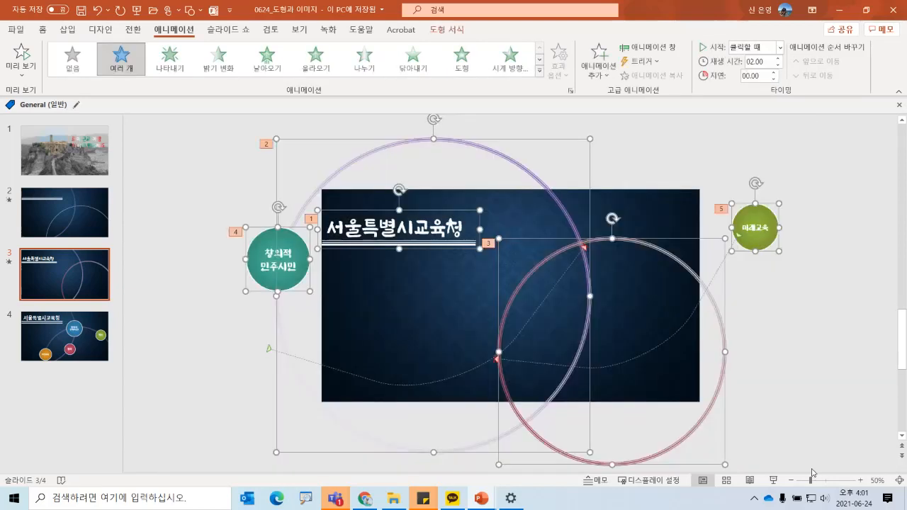
{"action": "left_click", "coordinate": [780, 48]}
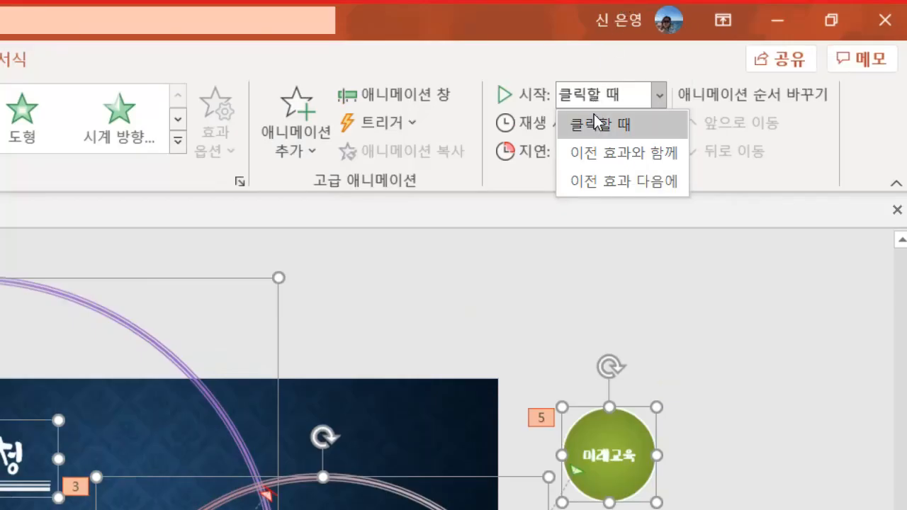
{"action": "left_click", "coordinate": [608, 181]}
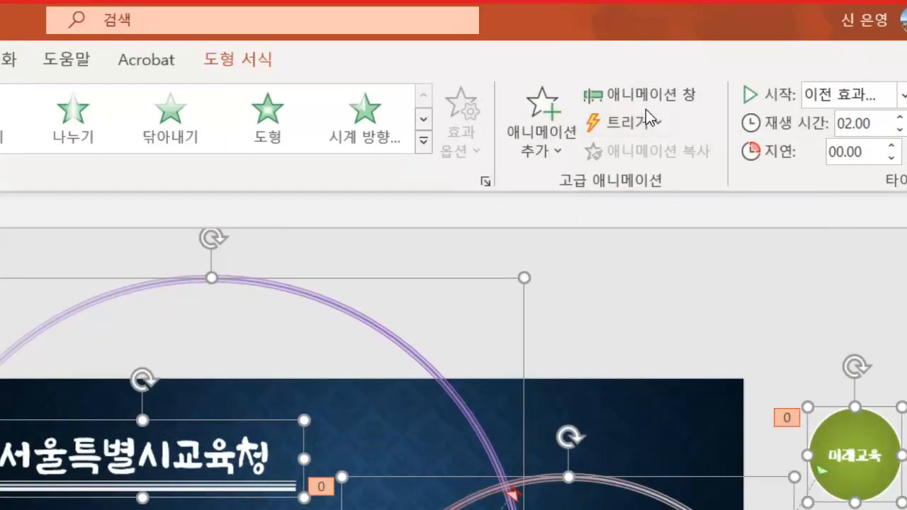
Show the list of slide 3's animations with their timeline, and widen it.
{"action": "left_click", "coordinate": [653, 101]}
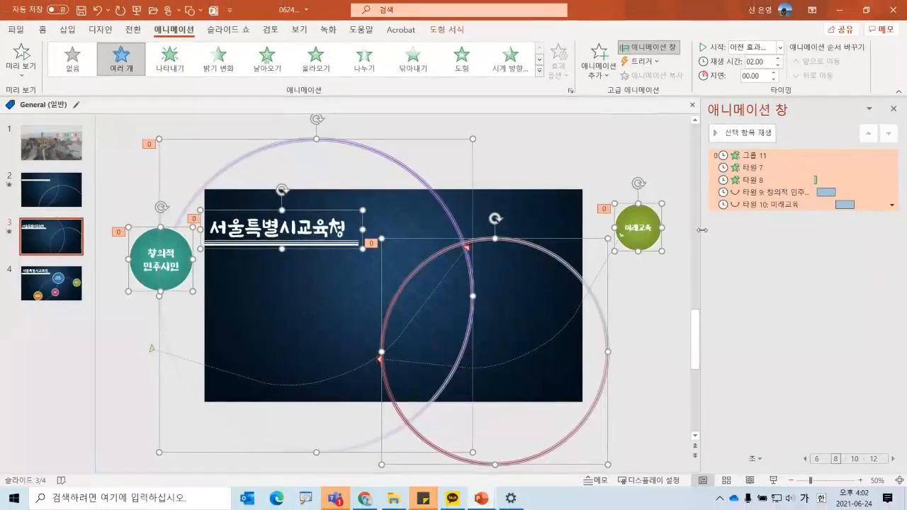
{"action": "left_click_drag", "start_coordinate": [701, 230], "coordinate": [599, 230]}
{"action": "left_click", "coordinate": [684, 287]}
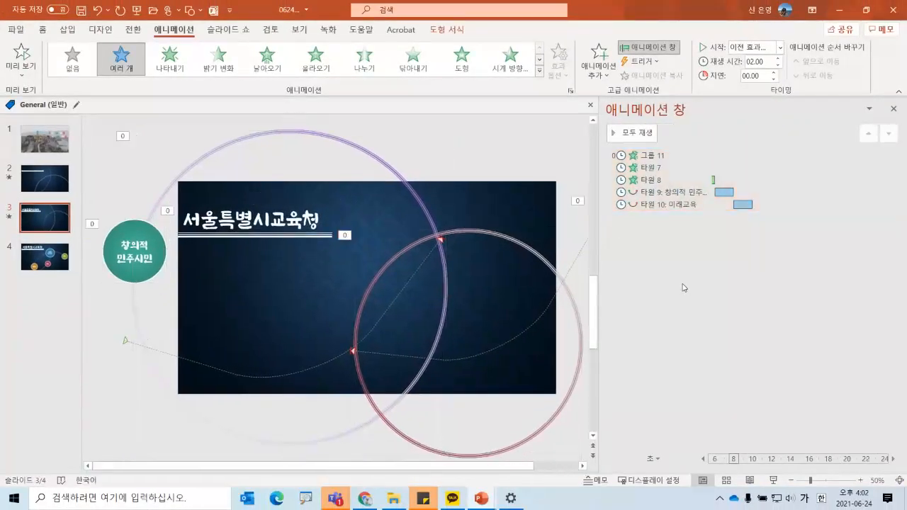
Examine the timeline bars of the title group's Wipe and the purple circle's Wheel effects.
{"action": "left_click", "coordinate": [650, 161]}
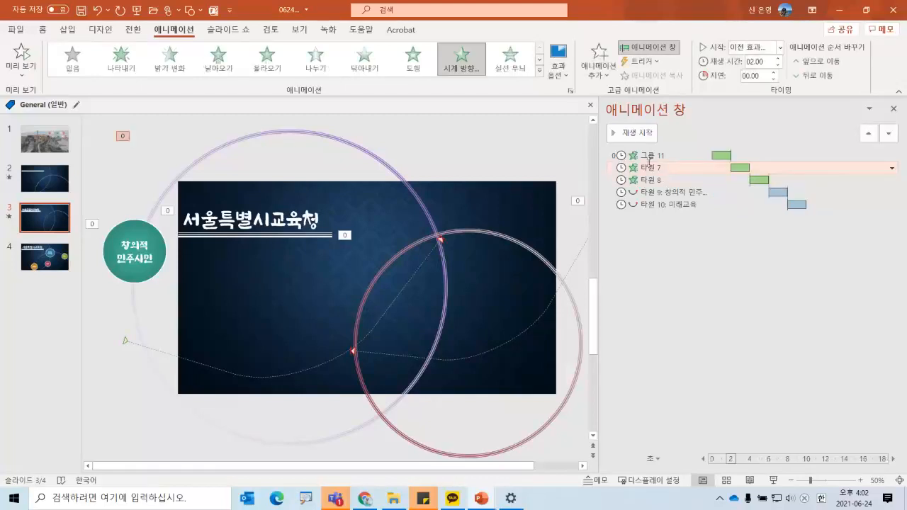
{"action": "left_click", "coordinate": [647, 156]}
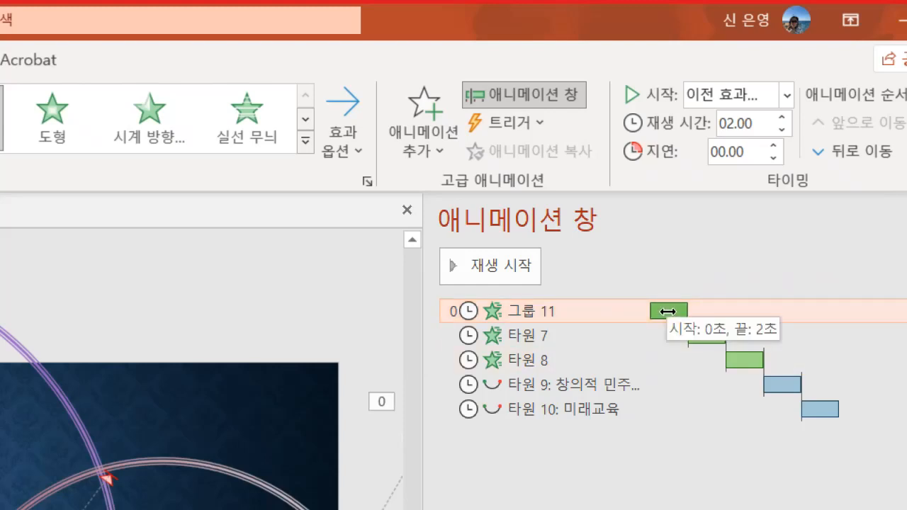
{"action": "left_click", "coordinate": [611, 335]}
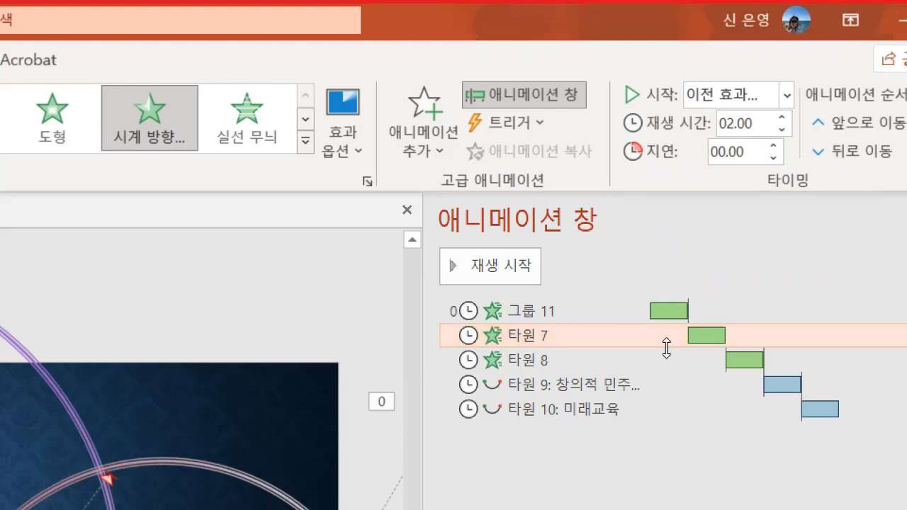
Check the start and end times on the purple circle's timeline bar (타원 7).
{"action": "left_click", "coordinate": [703, 336]}
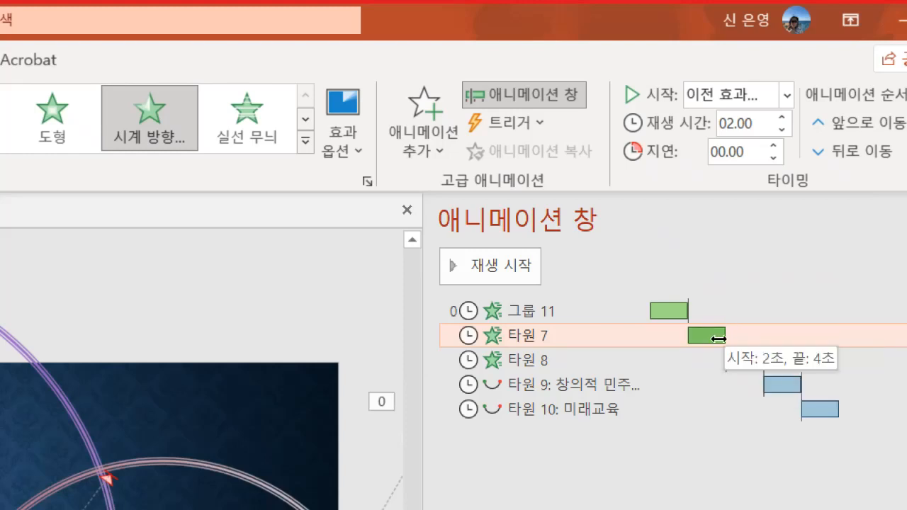
{"action": "left_click_drag", "start_coordinate": [730, 337], "coordinate": [727, 336]}
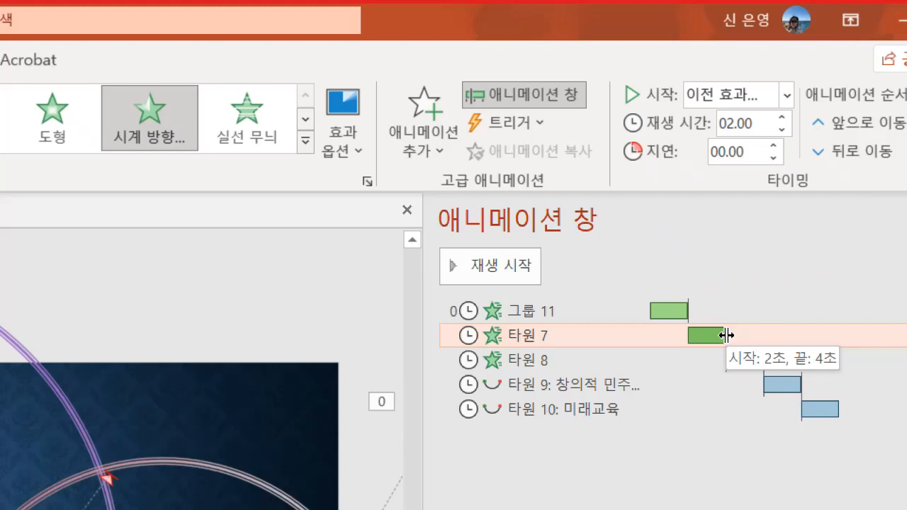
{"action": "mouse_move", "coordinate": [727, 335]}
{"action": "left_mouse_down"}
{"action": "mouse_move", "coordinate": [781, 337]}
{"action": "mouse_move", "coordinate": [713, 340]}
{"action": "mouse_move", "coordinate": [737, 341]}
{"action": "mouse_move", "coordinate": [724, 347]}
{"action": "left_mouse_up"}
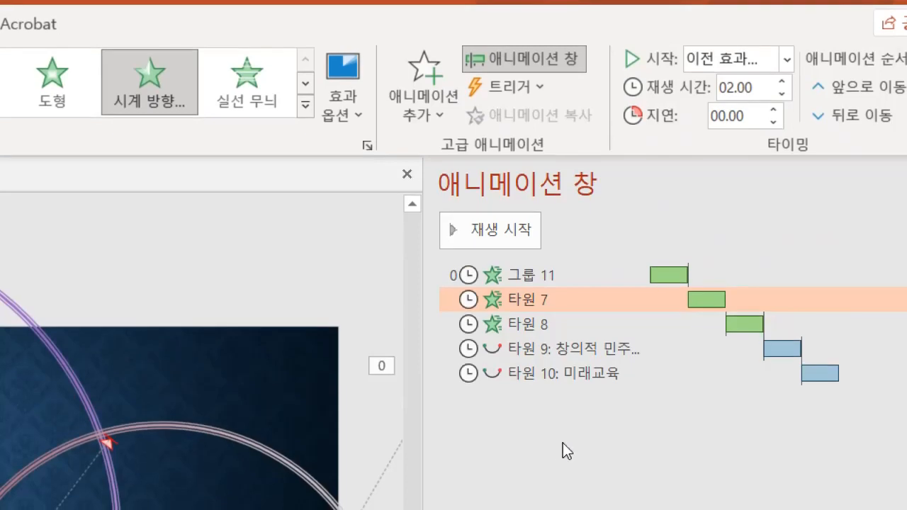
Try to move the 미래교육 circle's animation ahead of the 창의적 민주시민 circle's, and undo the reordering.
{"action": "left_click", "coordinate": [564, 370]}
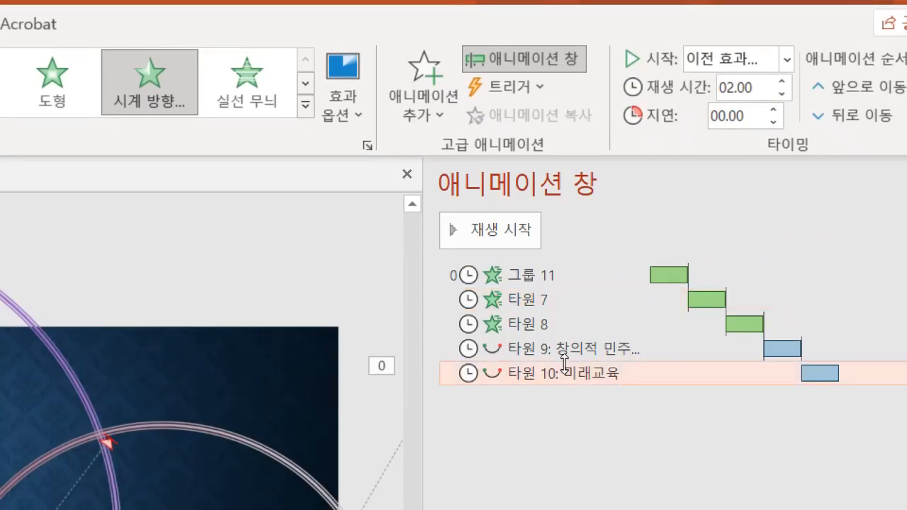
{"action": "left_click_drag", "start_coordinate": [564, 370], "coordinate": [551, 324]}
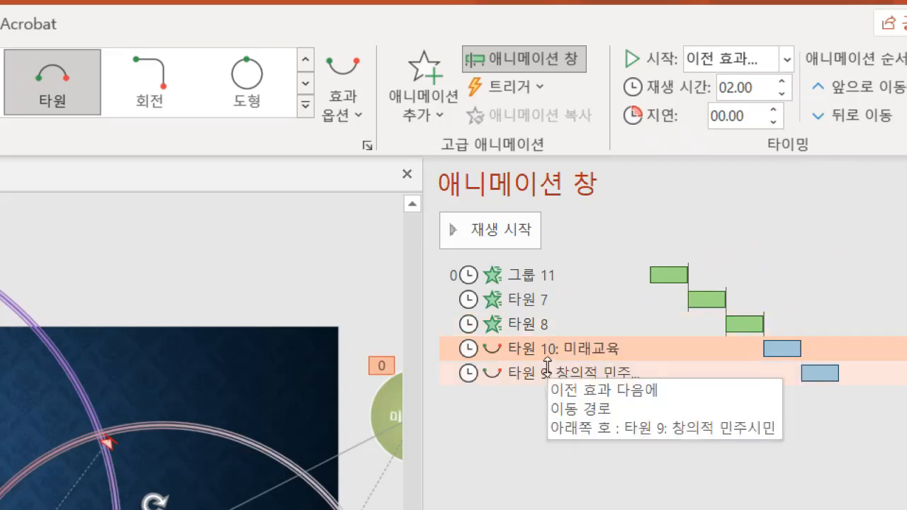
{"action": "key", "text": "ctrl+z"}
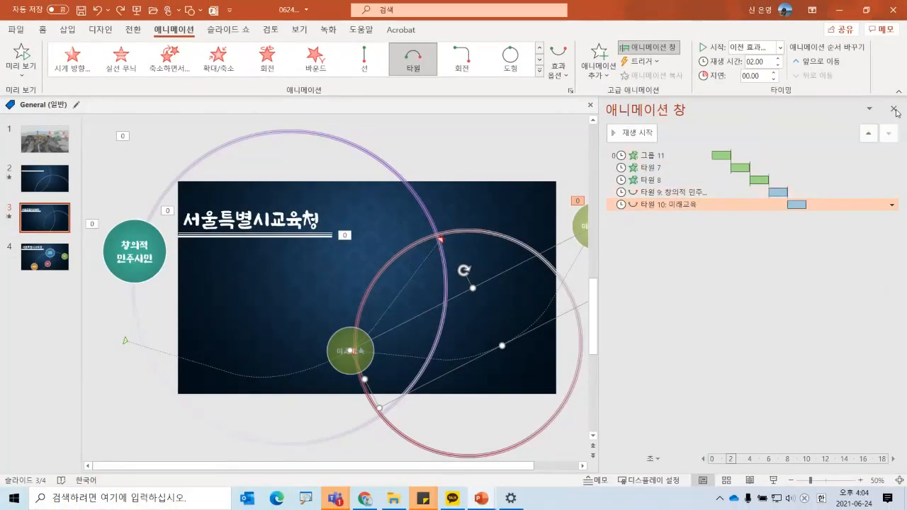
Close the list of slide 3's animations and save the presentation.
{"action": "left_click", "coordinate": [894, 108]}
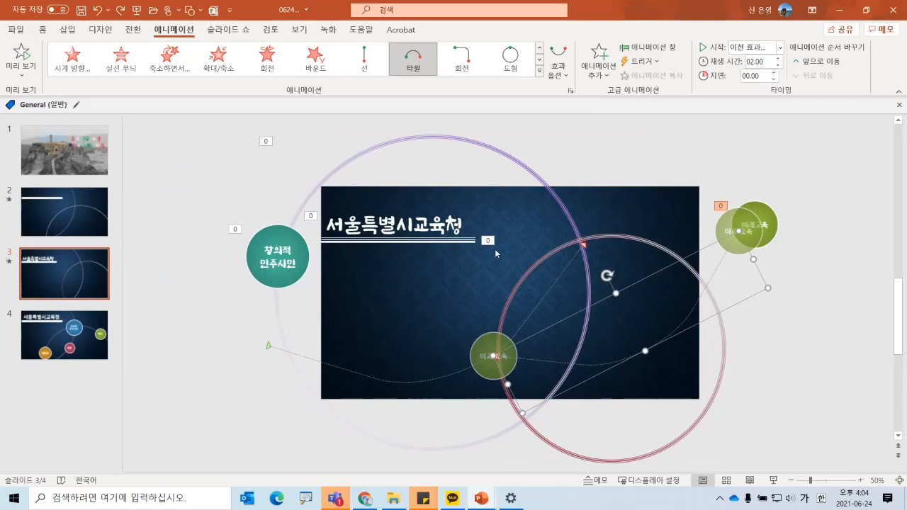
{"action": "left_click", "coordinate": [208, 206]}
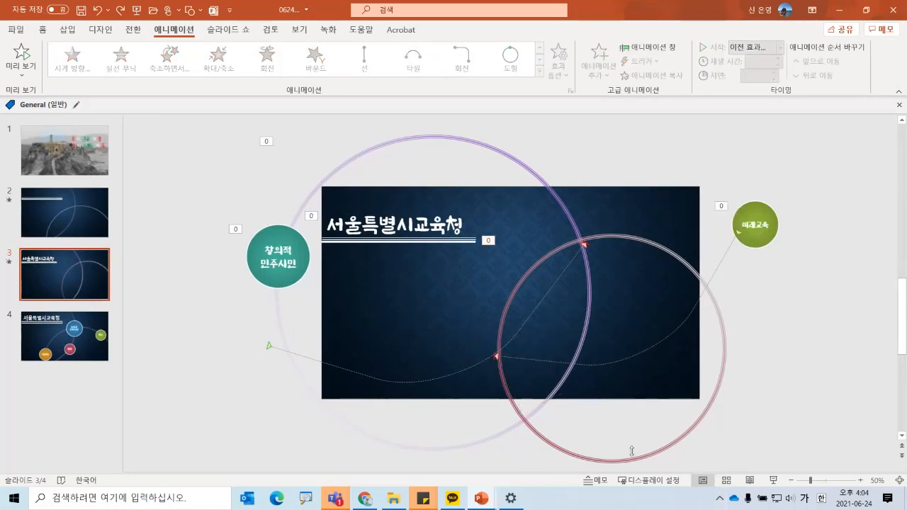
{"action": "left_click", "coordinate": [81, 12]}
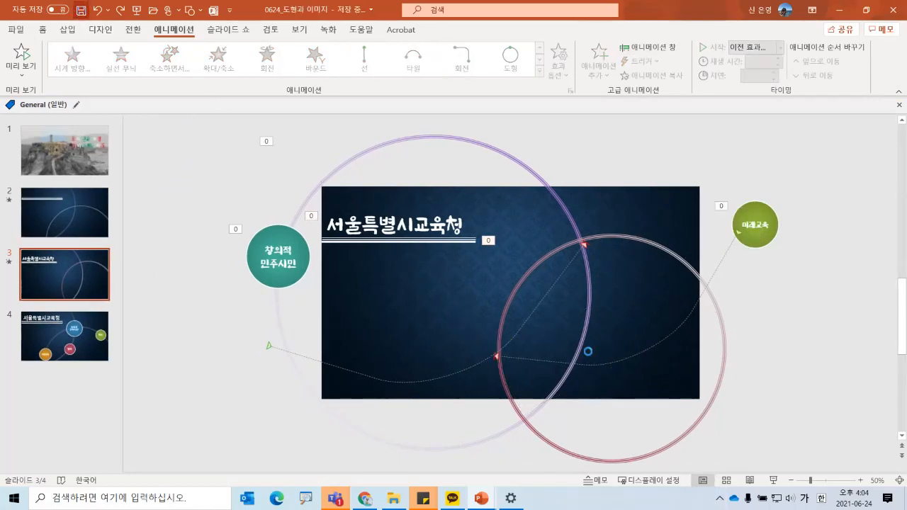
Play slide 3 as a slide show to review its animation sequence, view slide 1 full screen, and end the show.
{"action": "left_click", "coordinate": [773, 482]}
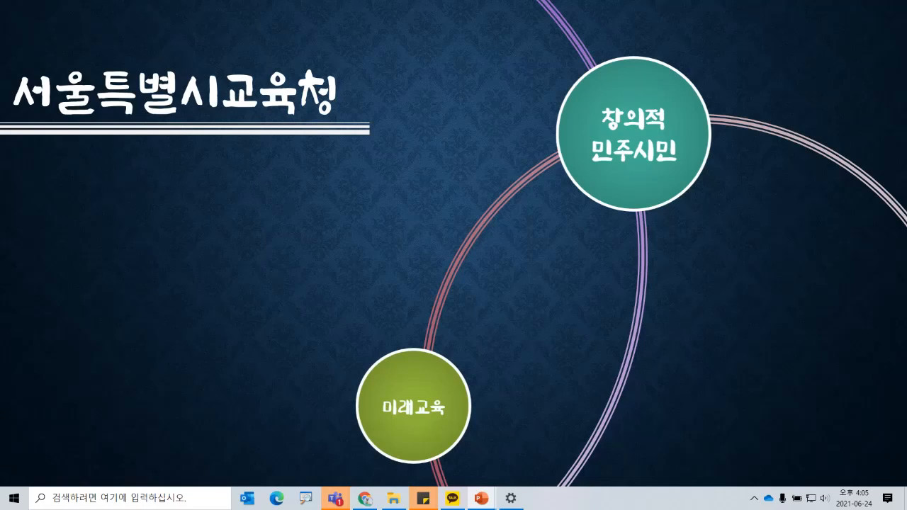
{"action": "key", "text": "Escape"}
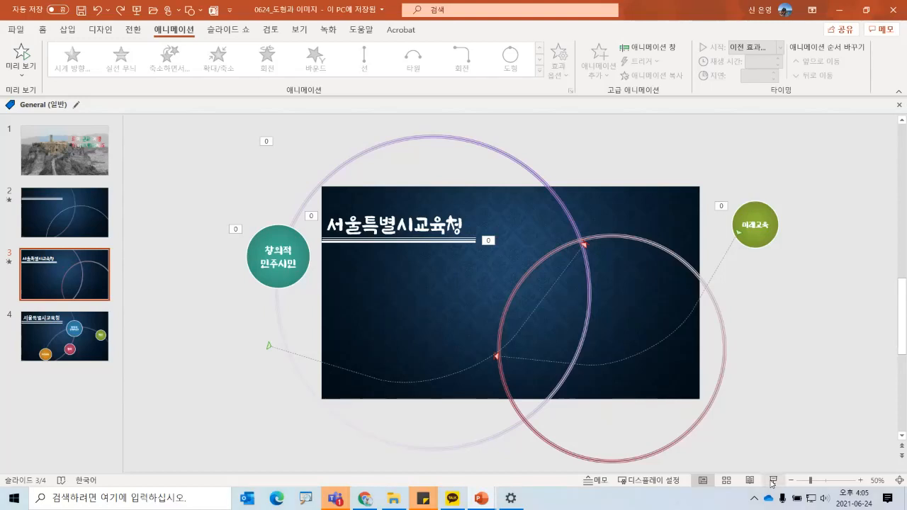
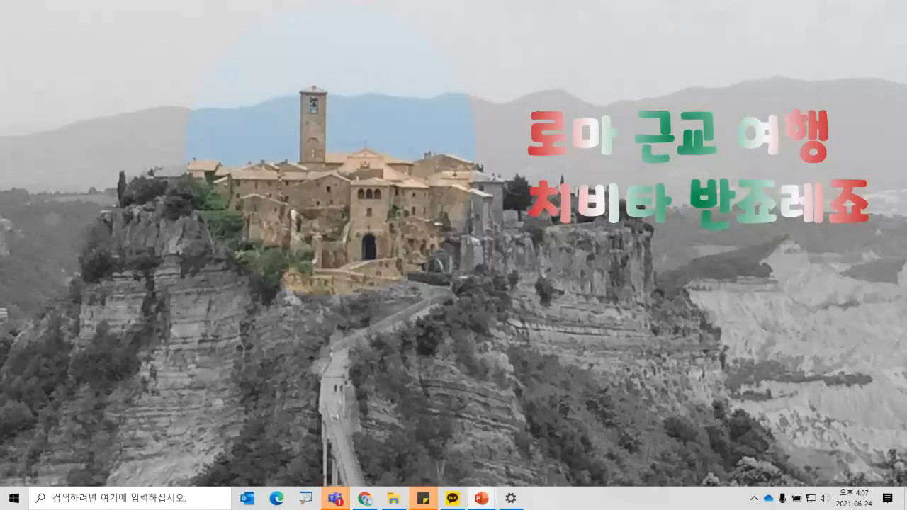
{"action": "key", "text": "Escape"}
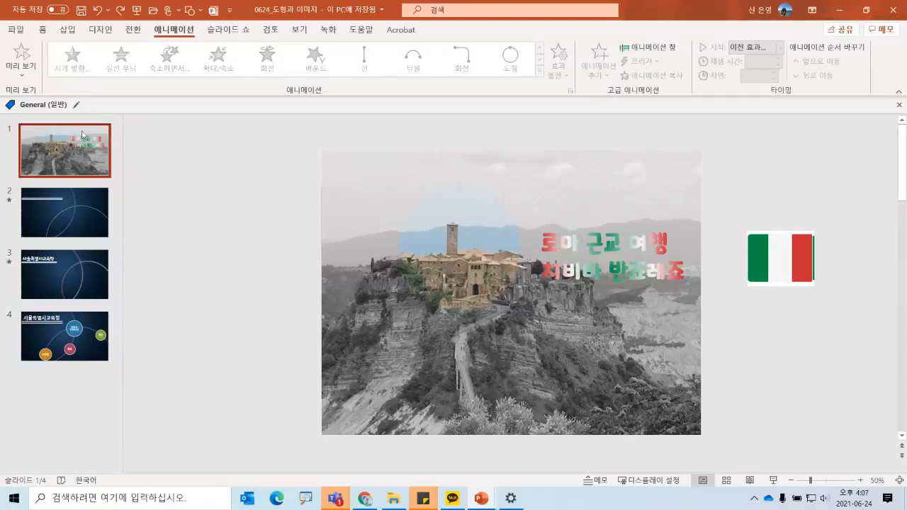
Add a blank slide after slide 1, and open the 데이터 folder under 연수용 > 서울시교육청 in File Explorer.
{"action": "key", "text": "ctrl+m"}
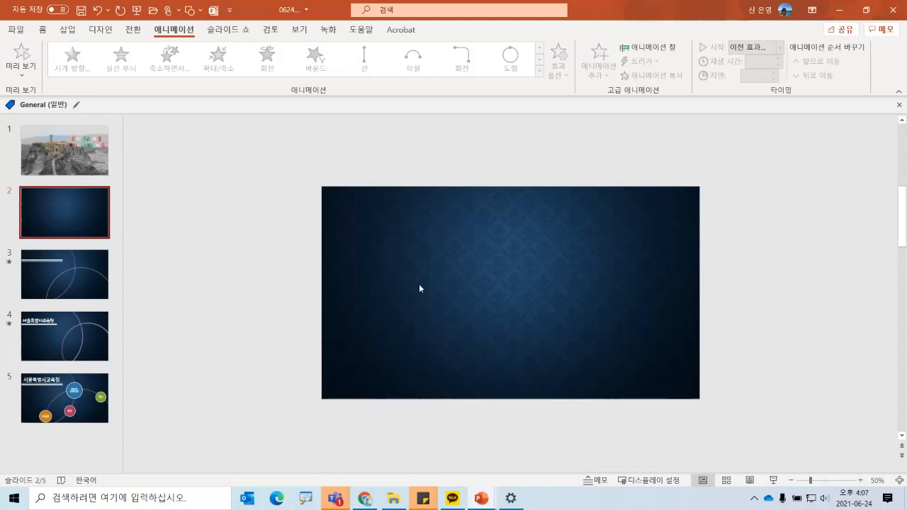
{"action": "left_click", "coordinate": [395, 500]}
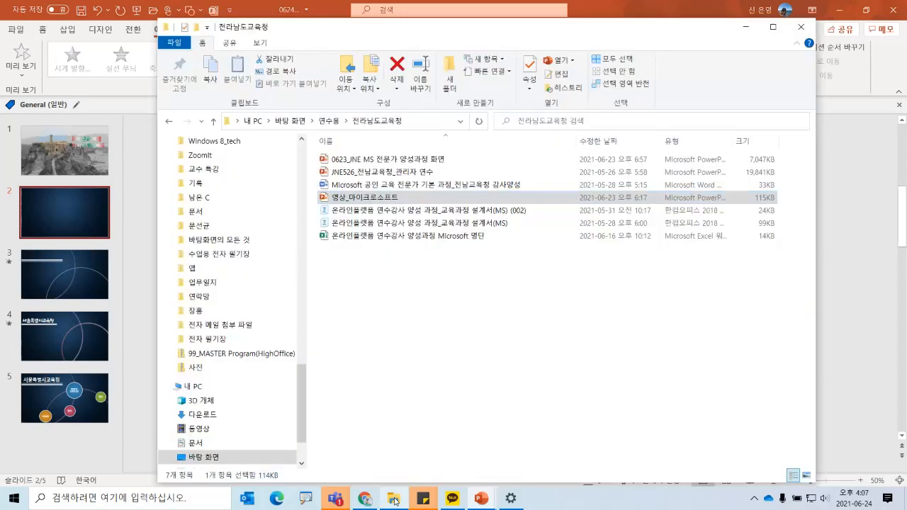
{"action": "left_click", "coordinate": [329, 121]}
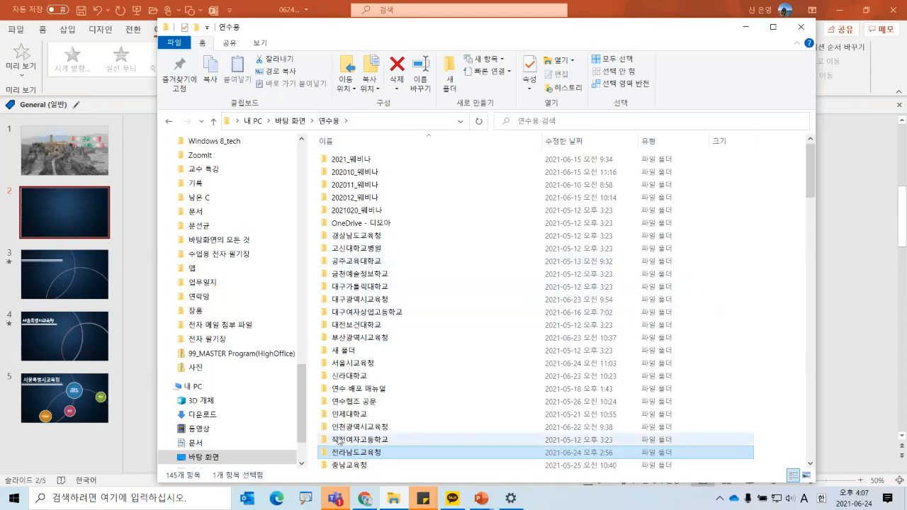
{"action": "double_click", "coordinate": [340, 364]}
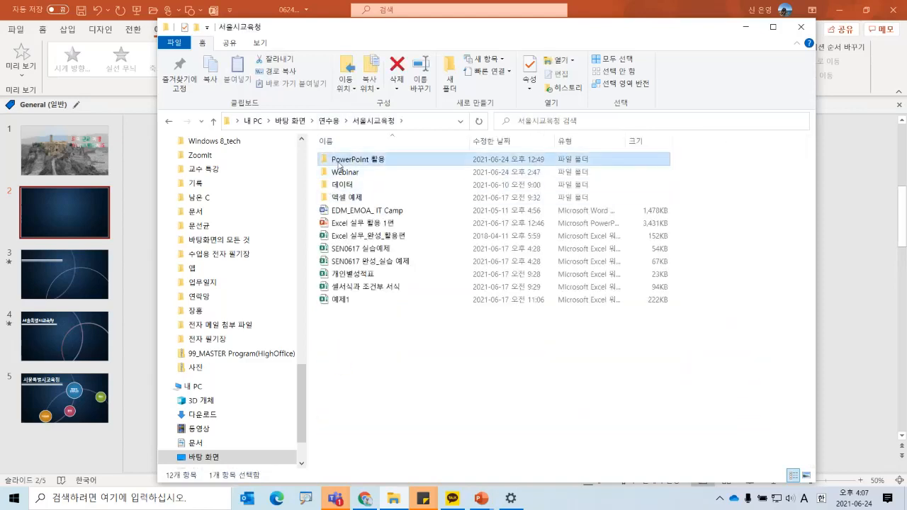
{"action": "double_click", "coordinate": [336, 185]}
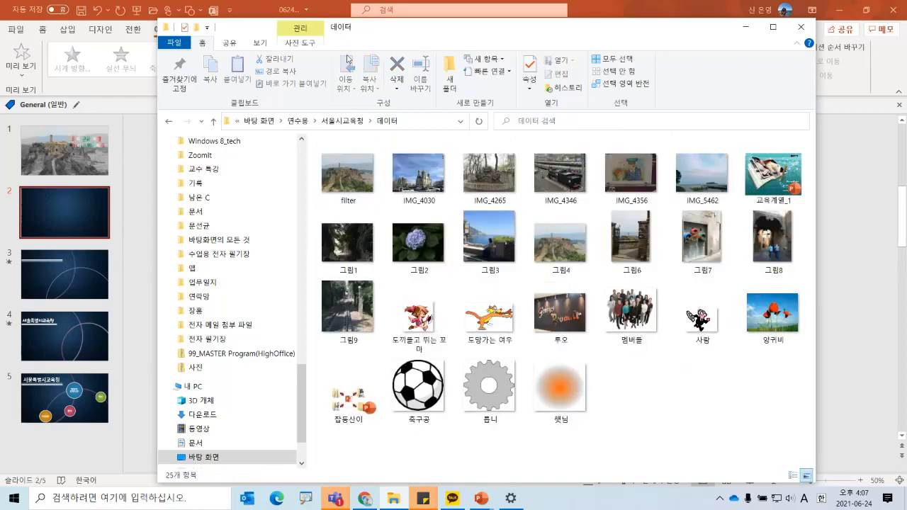
Insert the 그림4 picture from the 데이터 folder onto the blank slide 2, and delete it.
{"action": "left_click_drag", "start_coordinate": [405, 38], "coordinate": [533, 193]}
{"action": "left_click", "coordinate": [220, 198]}
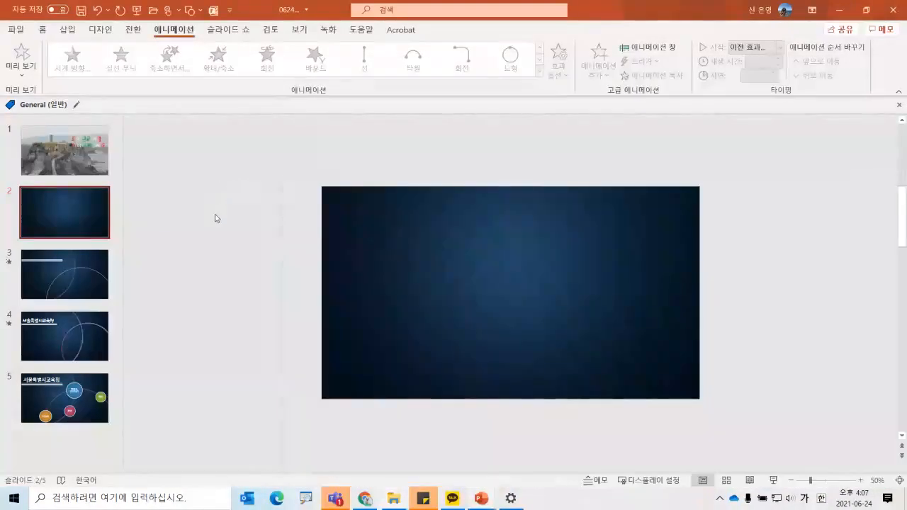
{"action": "scroll", "coordinate": [219, 209], "scroll_direction": "up", "scroll_amount": 3}
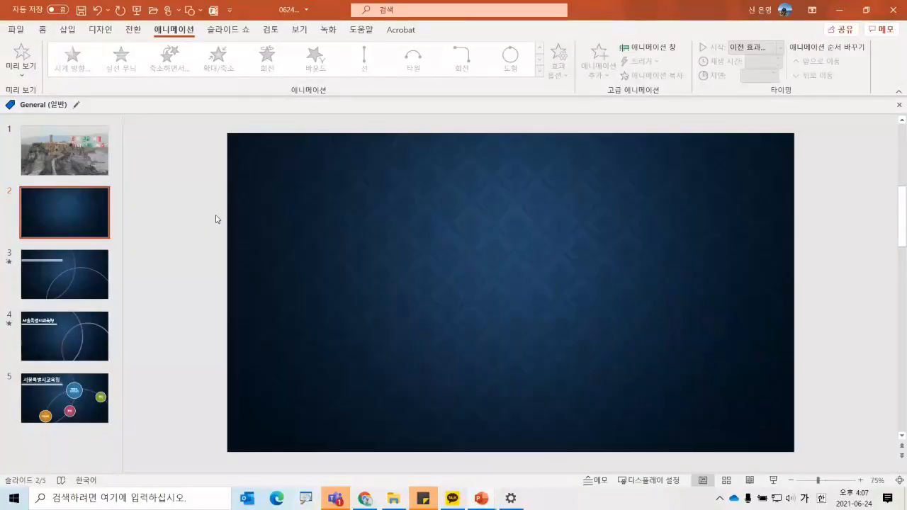
{"action": "left_click", "coordinate": [392, 501]}
{"action": "left_click_drag", "start_coordinate": [601, 195], "coordinate": [650, 103]}
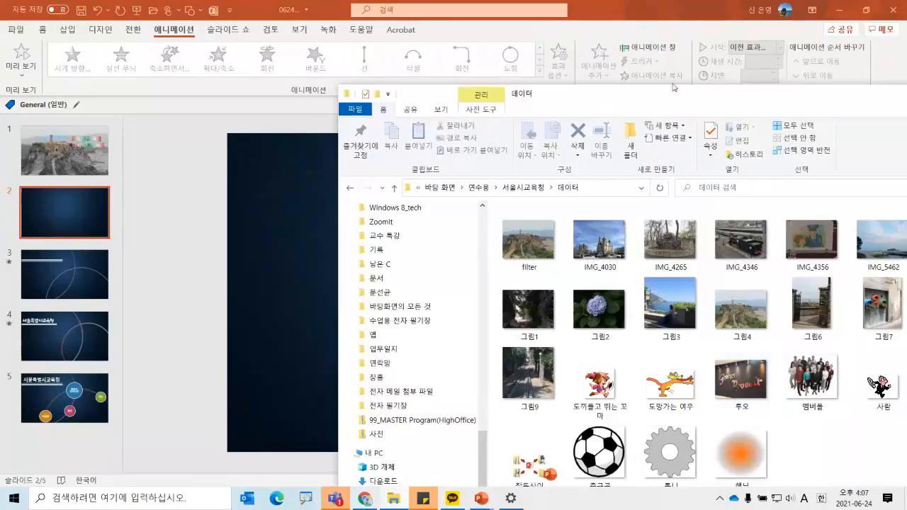
{"action": "left_click_drag", "start_coordinate": [665, 86], "coordinate": [730, 70]}
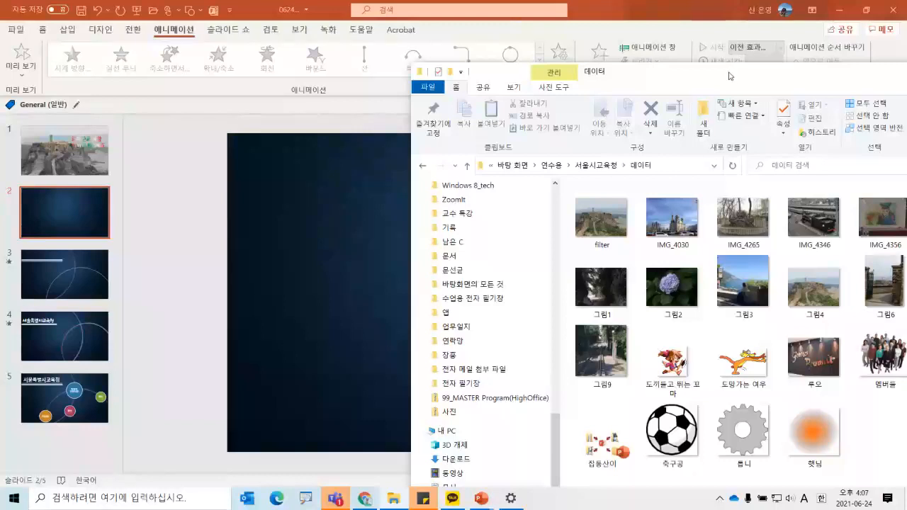
{"action": "left_click", "coordinate": [817, 287]}
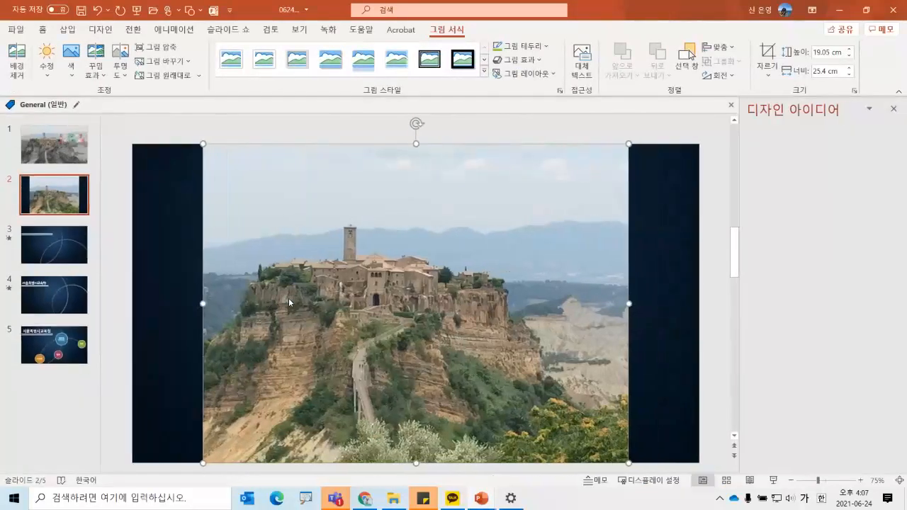
{"action": "key", "text": "Delete"}
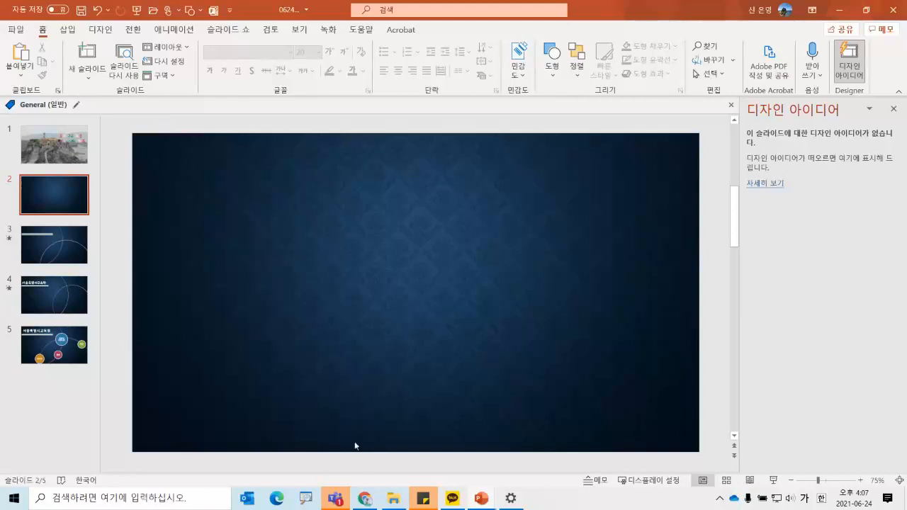
Insert the IMG_4030 picture from the 데이터 folder onto slide 2, and delete it.
{"action": "left_click", "coordinate": [398, 501]}
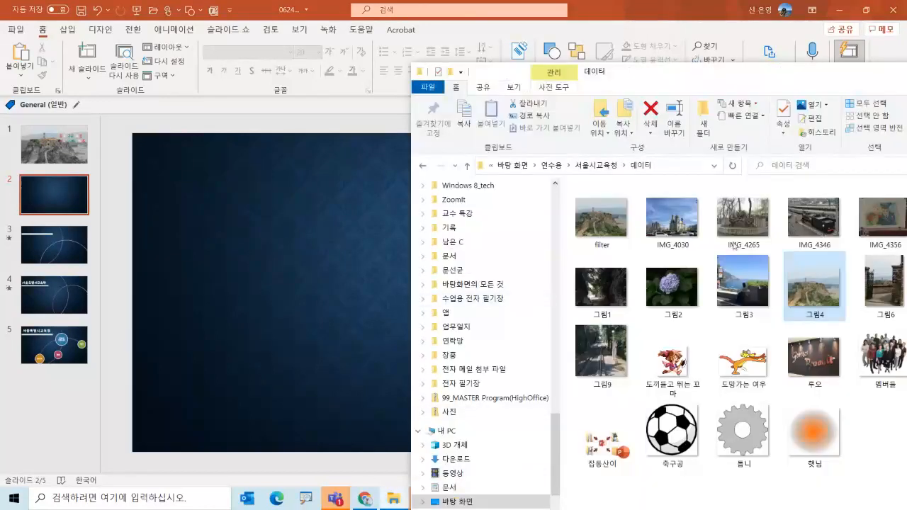
{"action": "left_click_drag", "start_coordinate": [676, 79], "coordinate": [747, 75]}
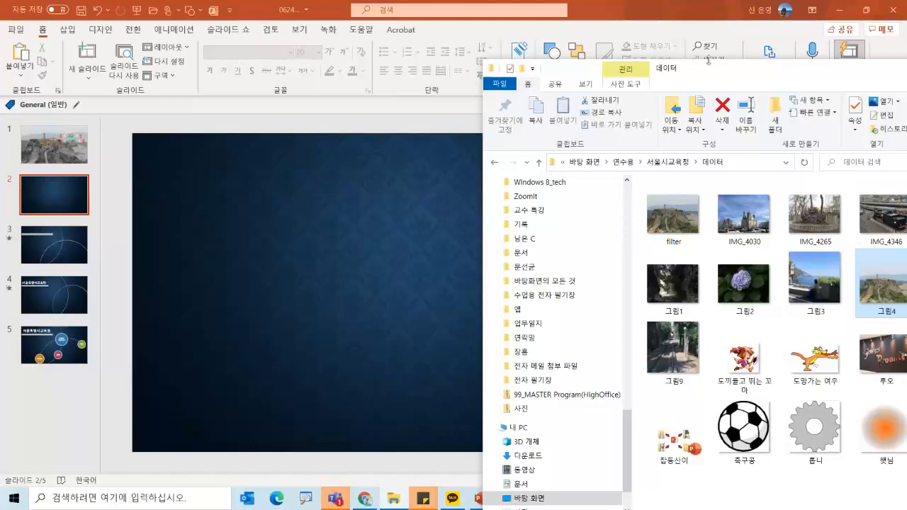
{"action": "left_click", "coordinate": [742, 215]}
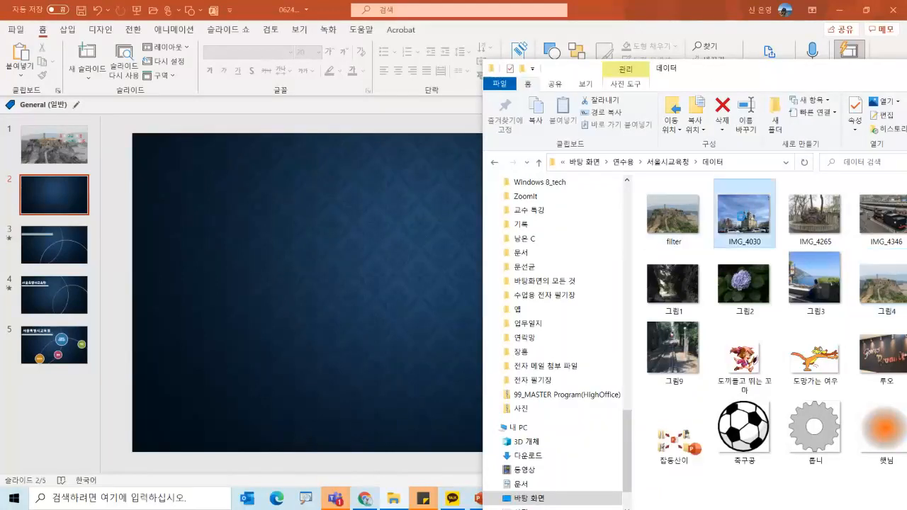
{"action": "left_click_drag", "start_coordinate": [738, 217], "coordinate": [299, 251]}
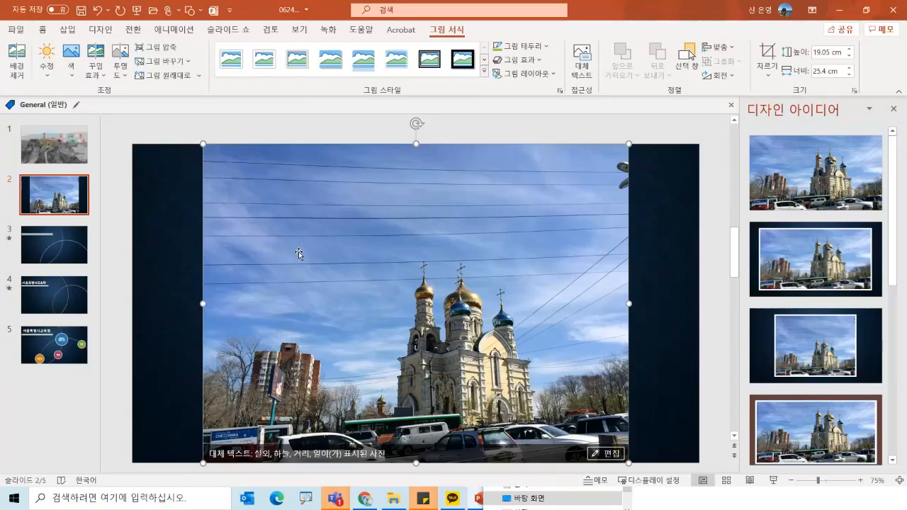
{"action": "key", "text": "Delete"}
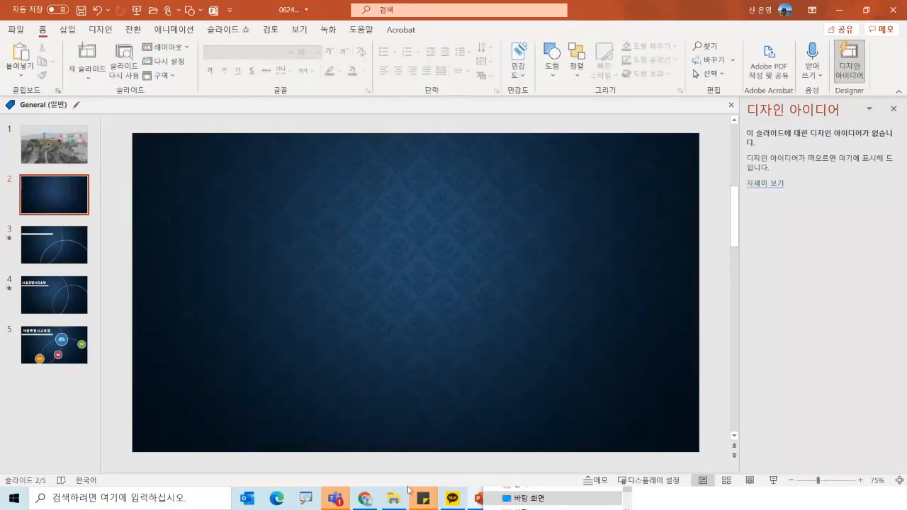
Insert the 그림4 picture of the hilltop village from the 데이터 folder onto slide 2.
{"action": "left_click", "coordinate": [392, 502]}
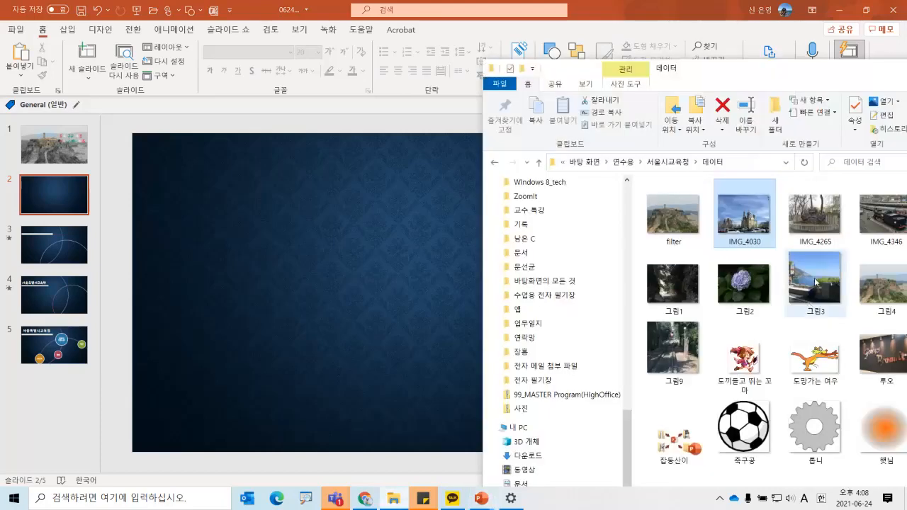
{"action": "left_click_drag", "start_coordinate": [871, 287], "coordinate": [373, 254]}
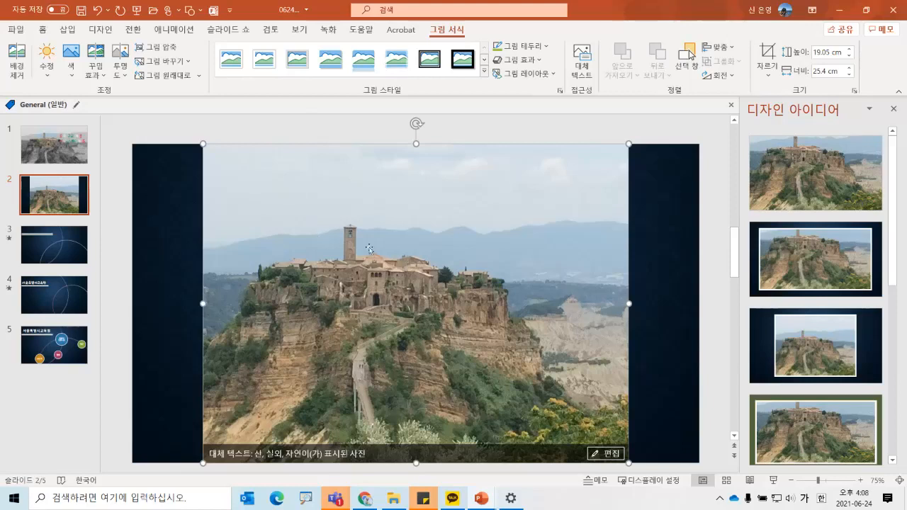
{"action": "right_click", "coordinate": [406, 213]}
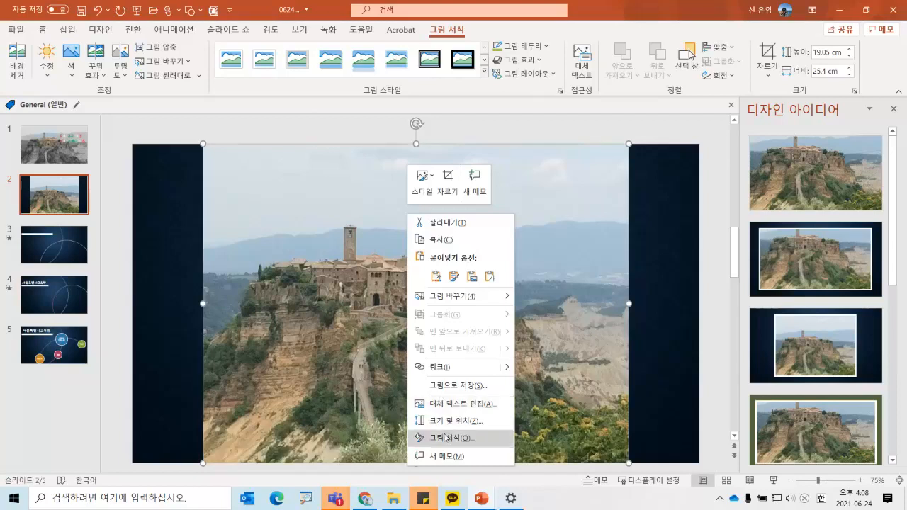
{"action": "left_click", "coordinate": [290, 239]}
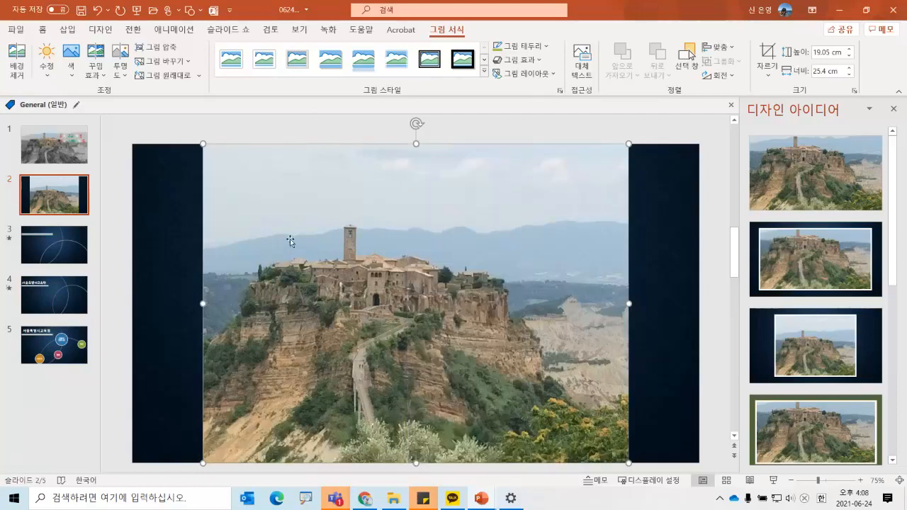
{"action": "right_click", "coordinate": [301, 191]}
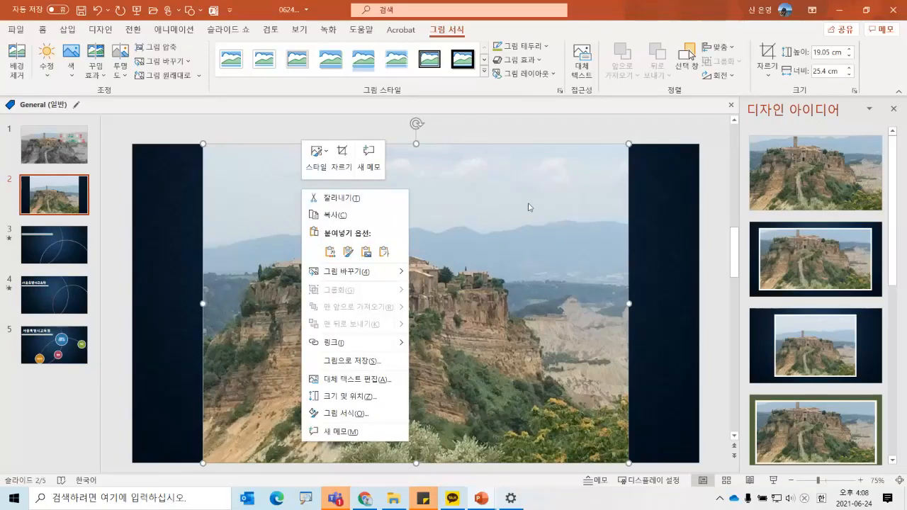
{"action": "left_click", "coordinate": [504, 205]}
Move the hilltop village picture to the left edge of slide 2, and deselect it.
{"action": "left_click_drag", "start_coordinate": [415, 197], "coordinate": [330, 185]}
{"action": "left_click", "coordinate": [594, 226]}
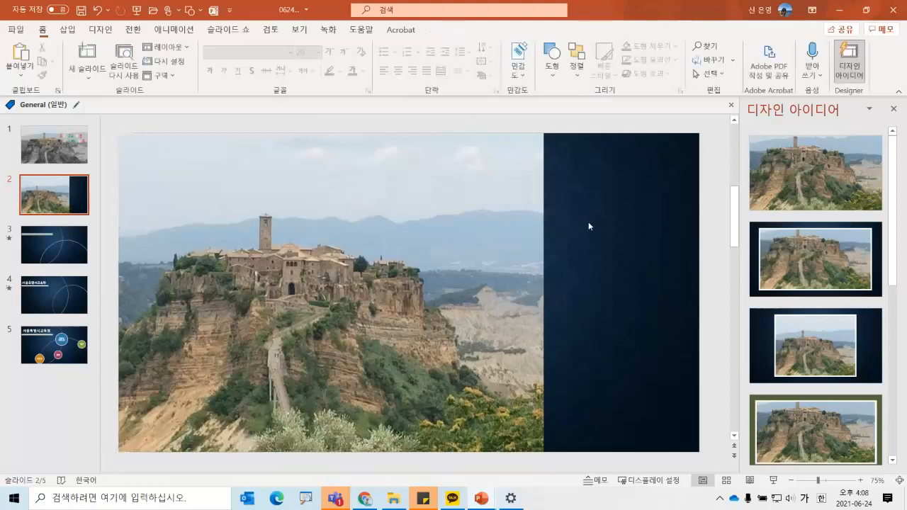
Open the background formatting options for slide 2 and close the design ideas.
{"action": "right_click", "coordinate": [638, 195]}
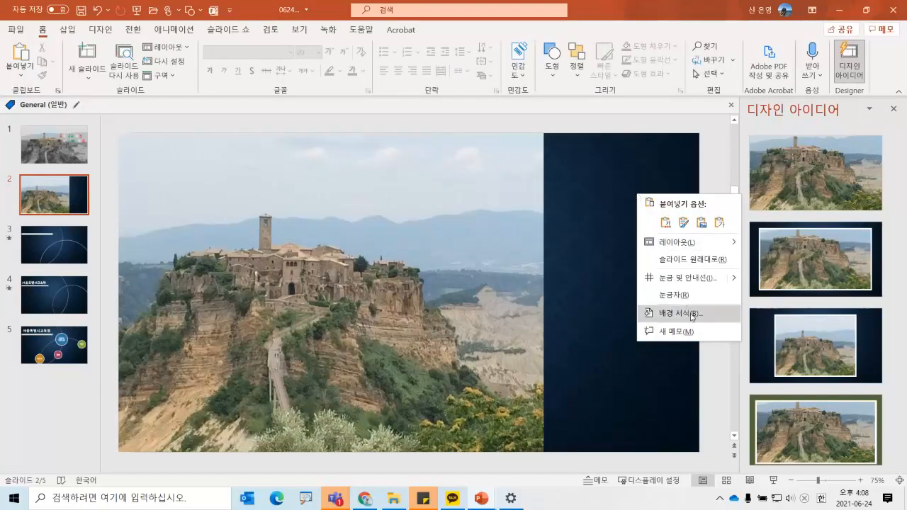
{"action": "left_click", "coordinate": [568, 254]}
{"action": "right_click", "coordinate": [563, 217]}
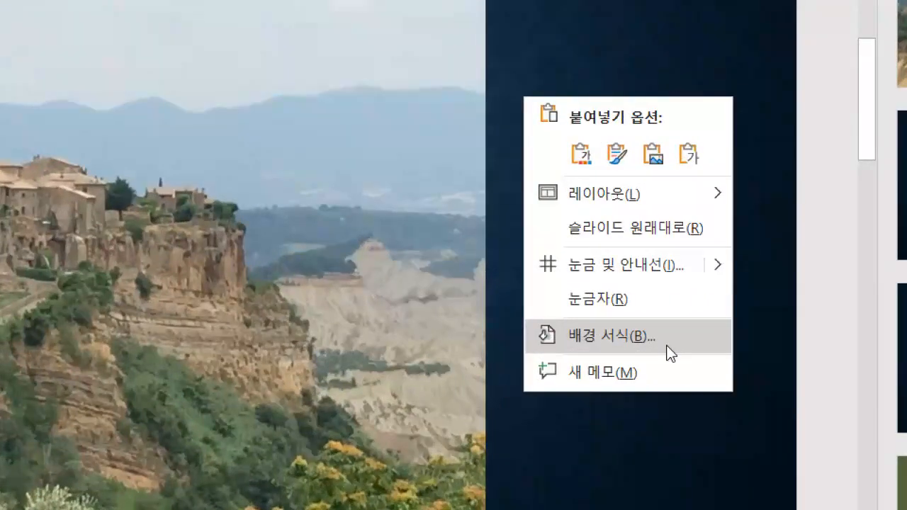
{"action": "left_click", "coordinate": [670, 352]}
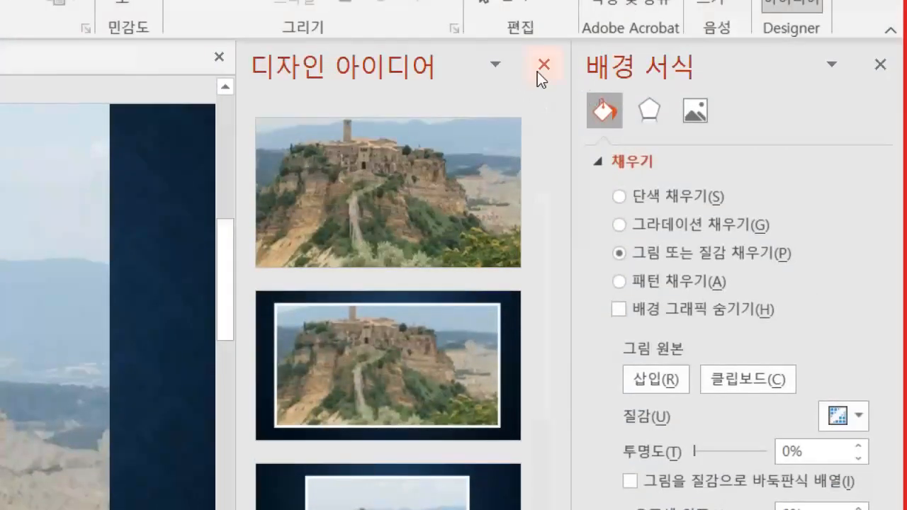
{"action": "left_click", "coordinate": [541, 68]}
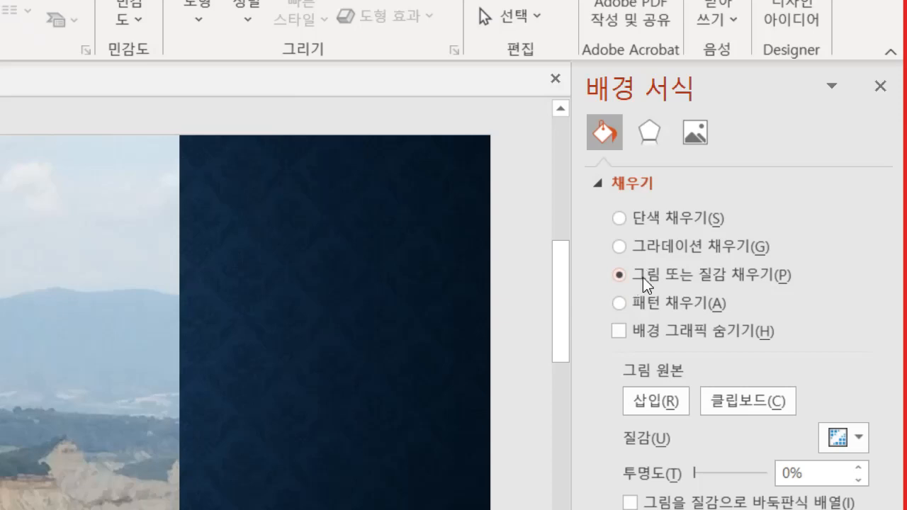
Choose a file as the source of the slide's background picture fill and copy the 데이터 folder's path.
{"action": "left_click", "coordinate": [649, 404]}
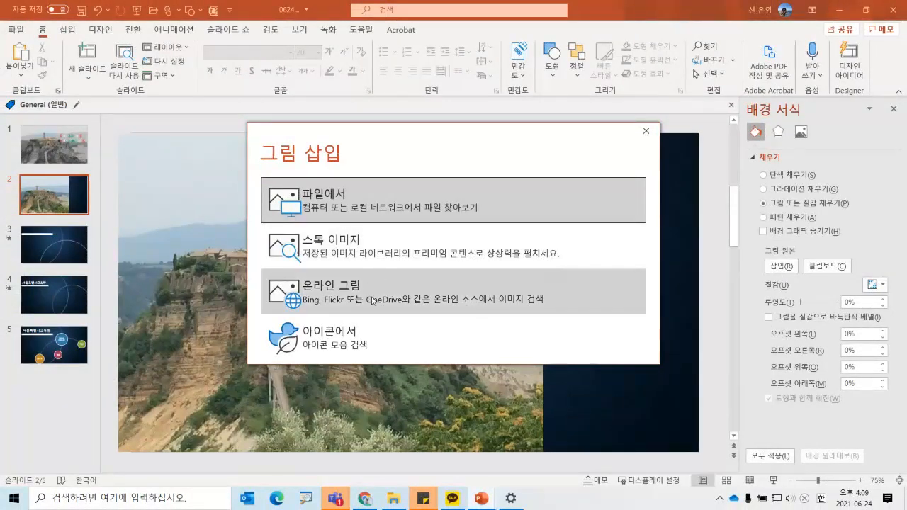
{"action": "left_click", "coordinate": [336, 213]}
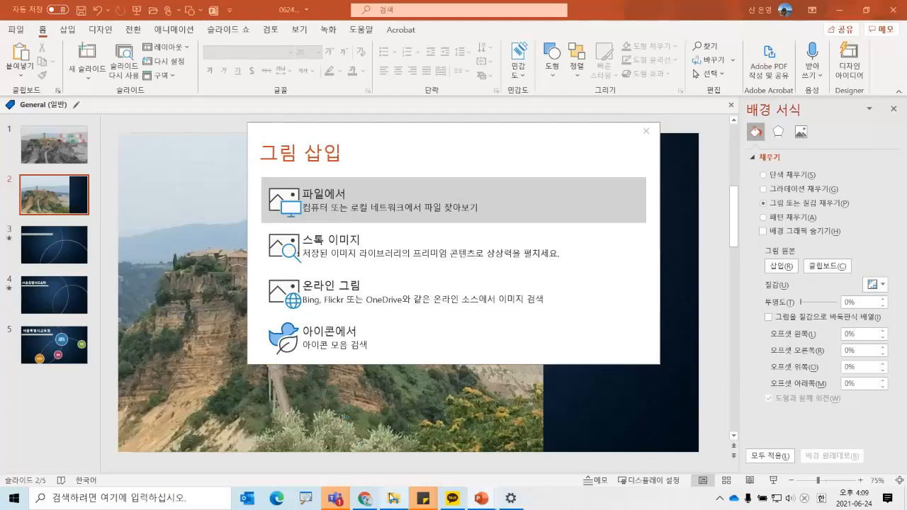
{"action": "mouse_move", "coordinate": [392, 502]}
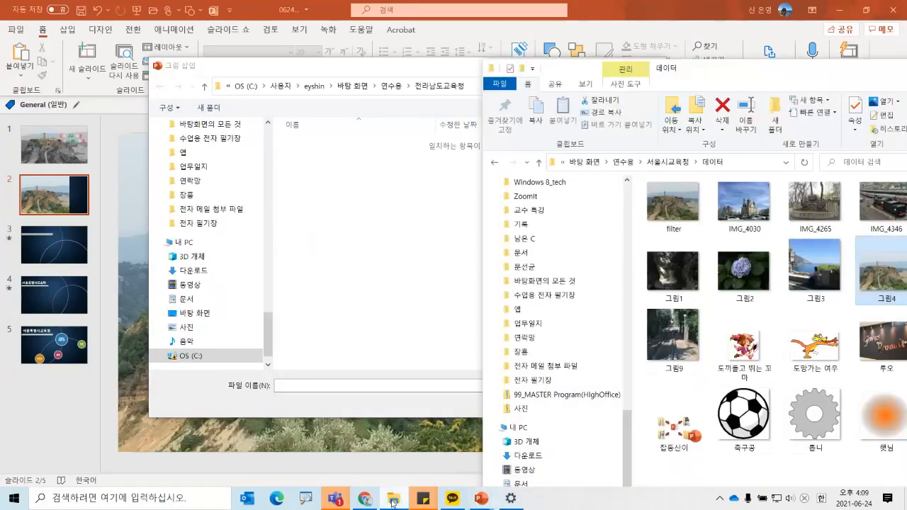
{"action": "left_click", "coordinate": [392, 502]}
{"action": "left_click", "coordinate": [736, 161]}
{"action": "key", "text": "ctrl+c"}
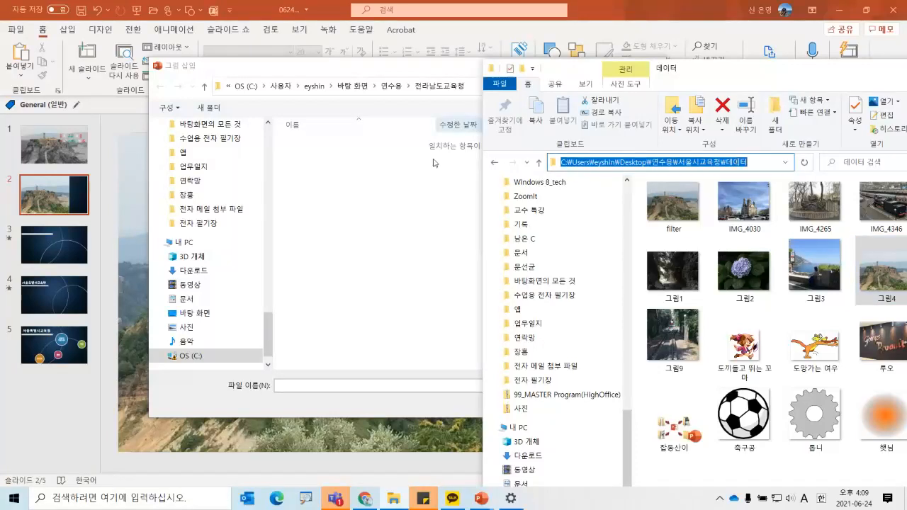
Go to the copied 데이터 folder path and insert the 그림4 picture as slide 2's background fill.
{"action": "left_click", "coordinate": [348, 219]}
{"action": "left_click", "coordinate": [477, 86]}
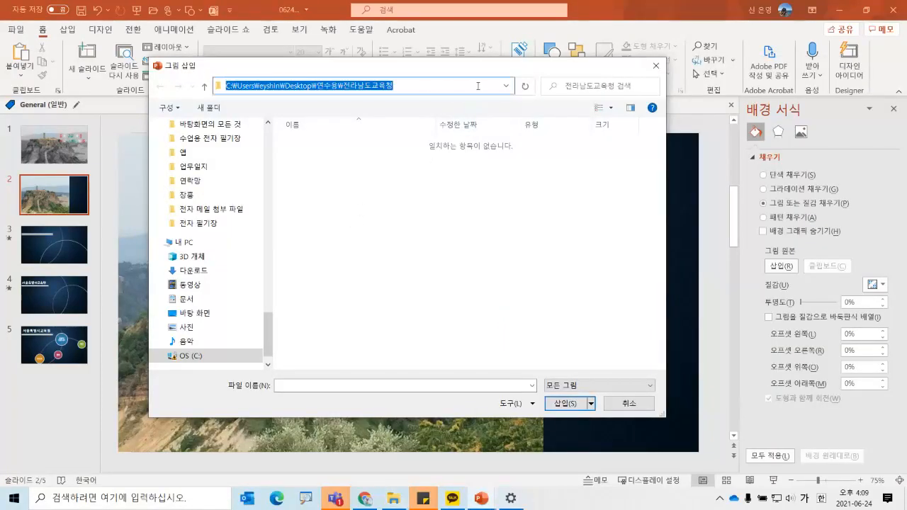
{"action": "key", "text": "ctrl+v"}
{"action": "key", "text": "ctrl+a"}
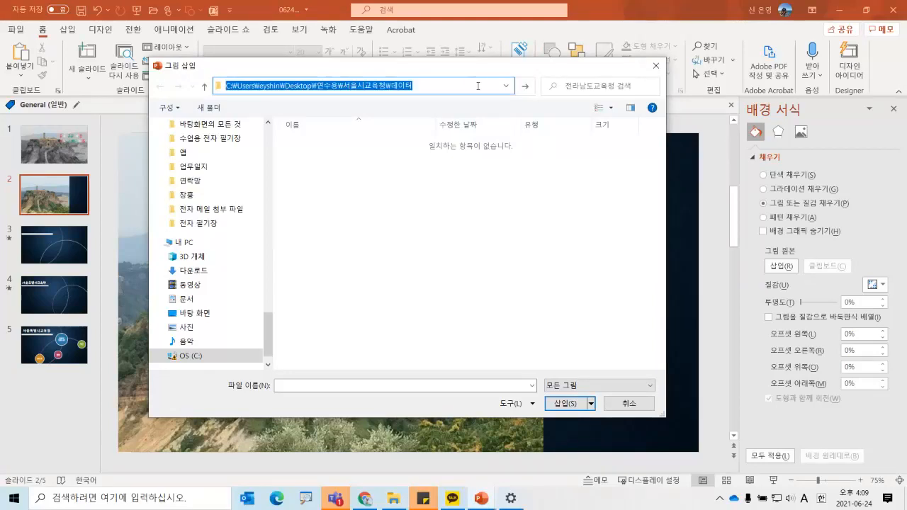
{"action": "key", "text": "Return"}
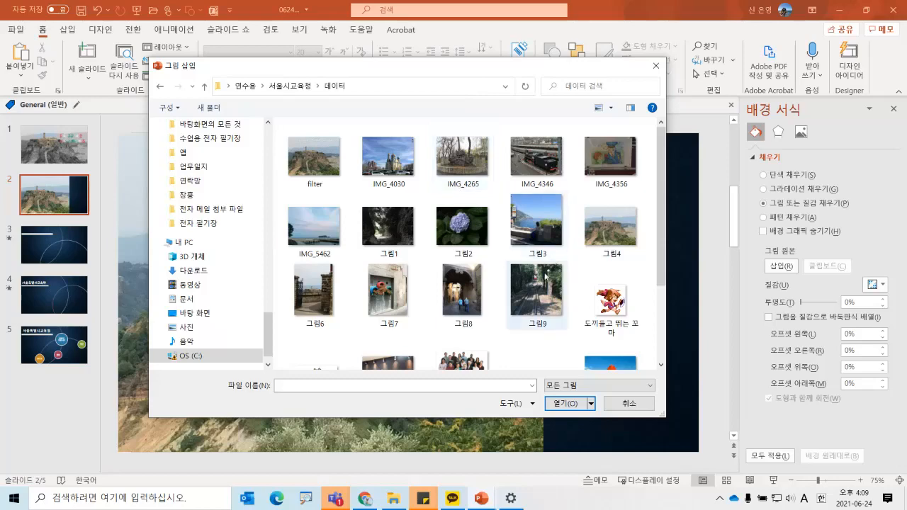
{"action": "left_click", "coordinate": [601, 238]}
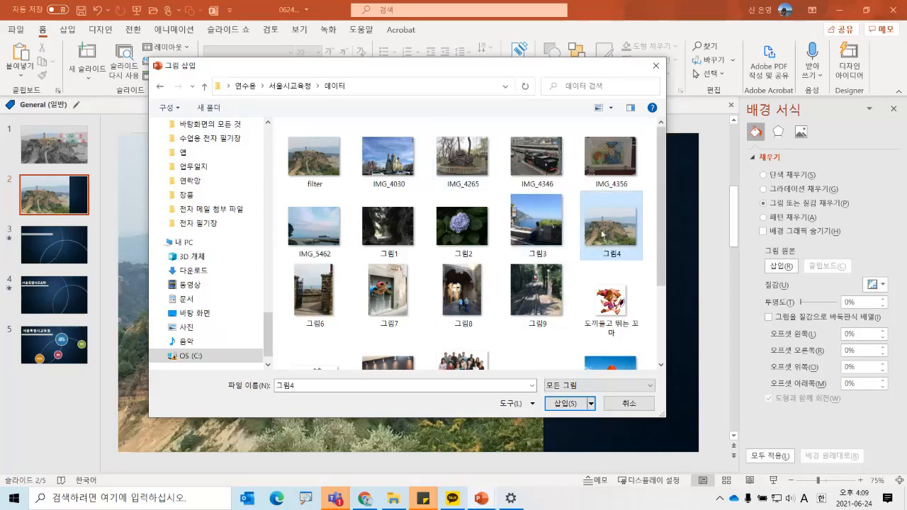
{"action": "left_click", "coordinate": [567, 404]}
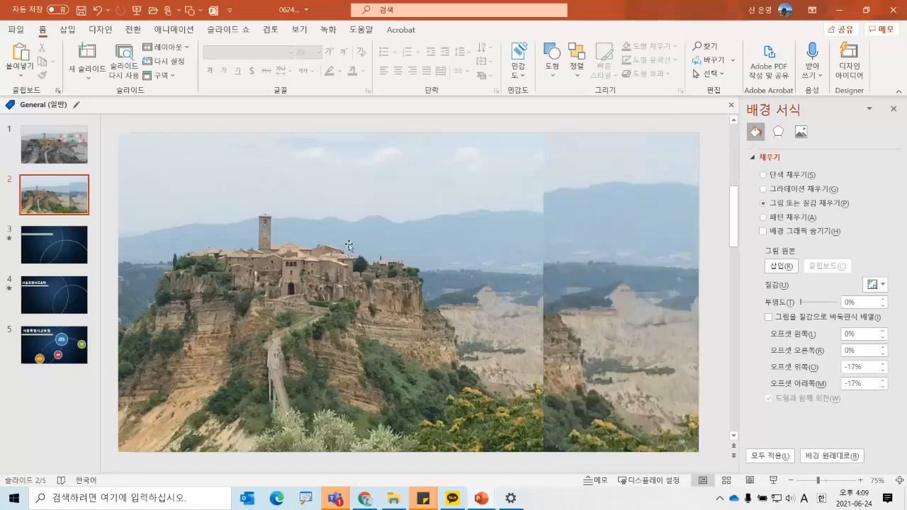
Reposition and enlarge the hilltop village picture to about 26.35 × 35.14 cm so it covers all of slide 2.
{"action": "left_click", "coordinate": [348, 246]}
{"action": "left_click_drag", "start_coordinate": [306, 345], "coordinate": [310, 397]}
{"action": "scroll", "coordinate": [310, 397], "scroll_direction": "down", "scroll_amount": 1}
{"action": "left_click_drag", "start_coordinate": [360, 344], "coordinate": [412, 191]}
{"action": "left_click", "coordinate": [414, 186]}
{"action": "scroll", "coordinate": [413, 197], "scroll_direction": "down", "scroll_amount": 1}
{"action": "scroll", "coordinate": [413, 290], "scroll_direction": "down", "scroll_amount": 1}
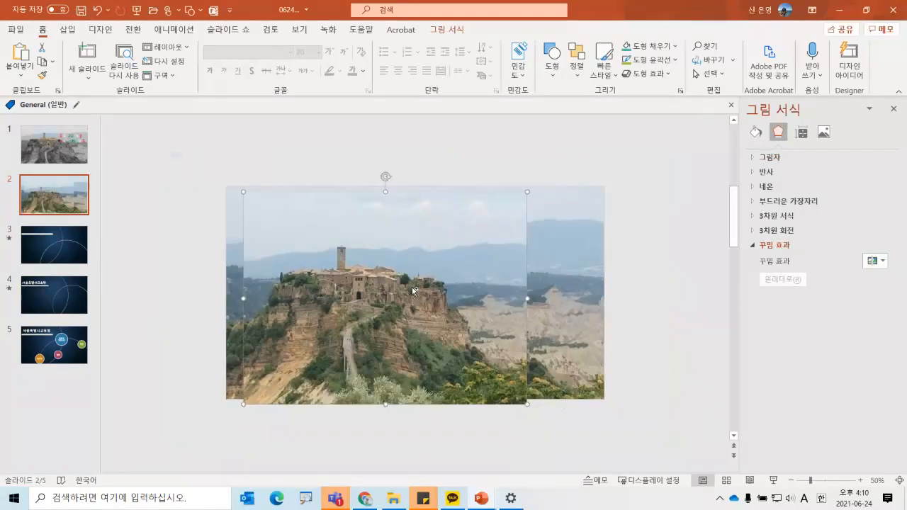
{"action": "left_click_drag", "start_coordinate": [482, 368], "coordinate": [465, 348]}
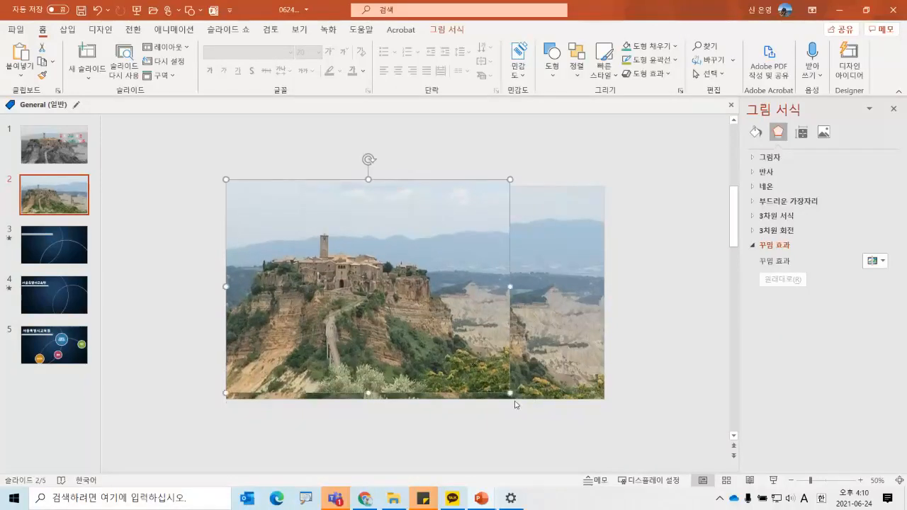
{"action": "left_click_drag", "start_coordinate": [511, 393], "coordinate": [550, 421]}
{"action": "left_click_drag", "start_coordinate": [486, 369], "coordinate": [539, 370]}
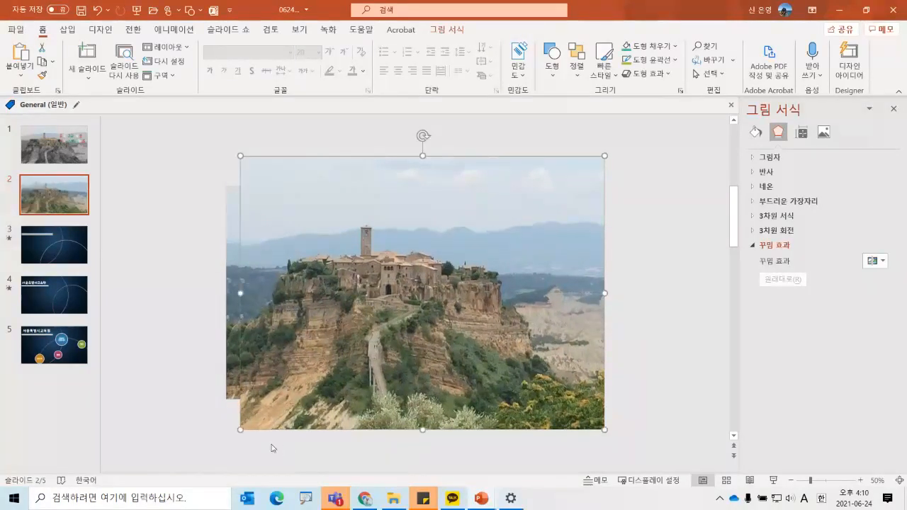
{"action": "left_click_drag", "start_coordinate": [240, 430], "coordinate": [229, 430]}
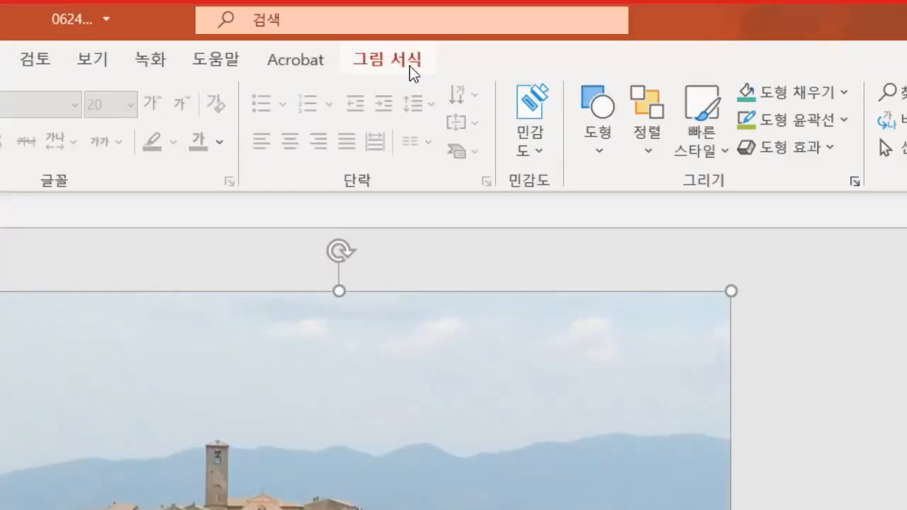
Set the hilltop village picture's color saturation to 0%.
{"action": "left_click", "coordinate": [410, 66]}
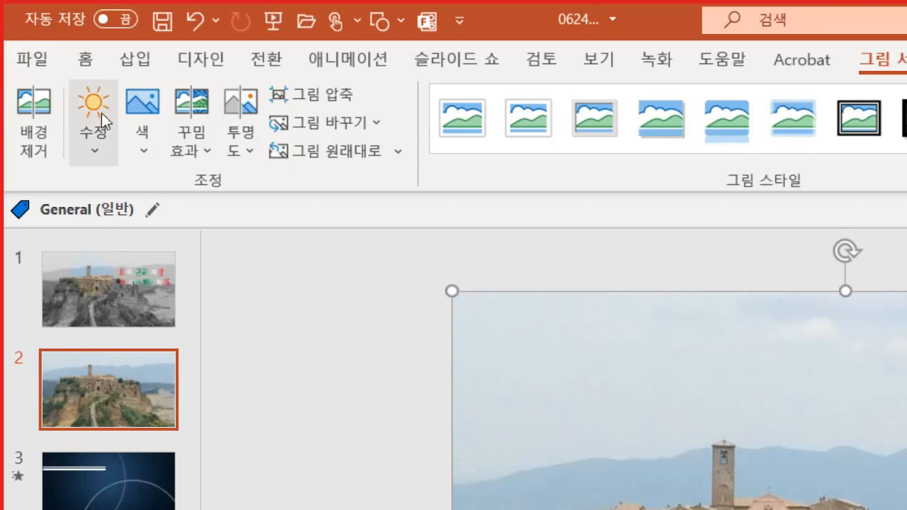
{"action": "left_click", "coordinate": [149, 127]}
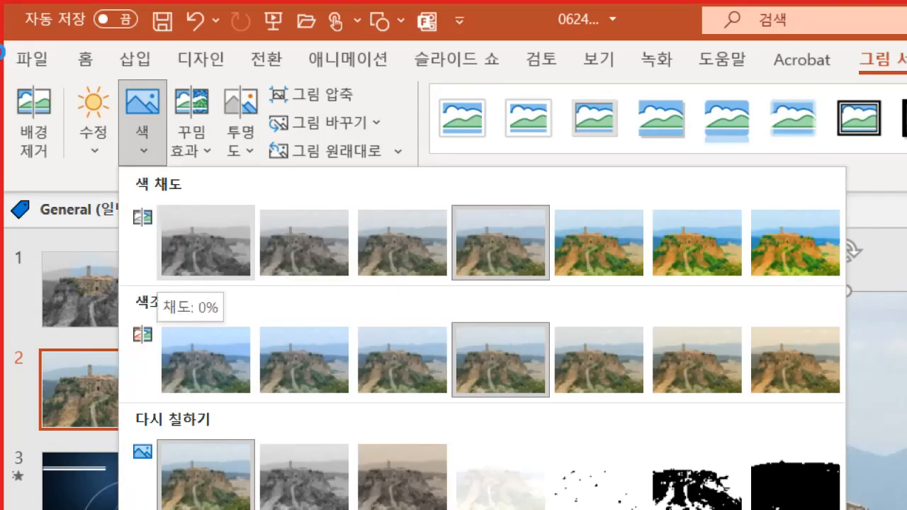
{"action": "left_click", "coordinate": [203, 265]}
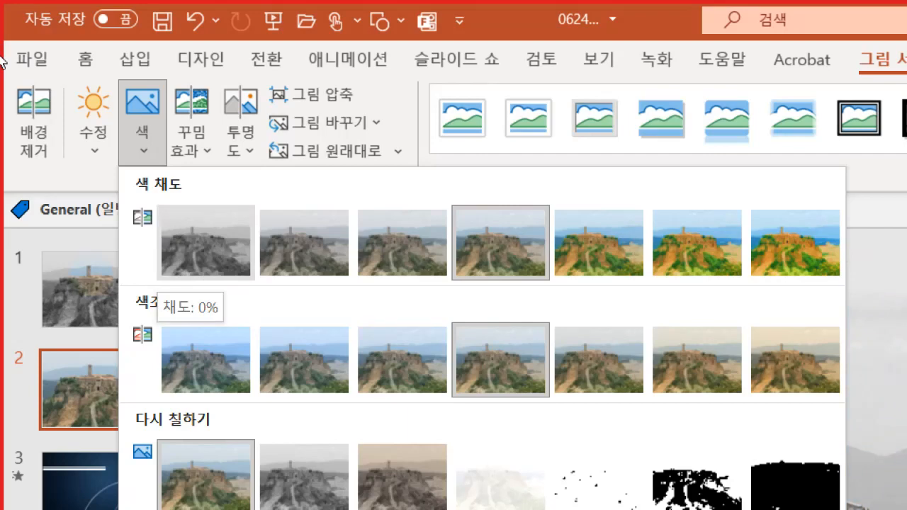
{"action": "left_click", "coordinate": [185, 244]}
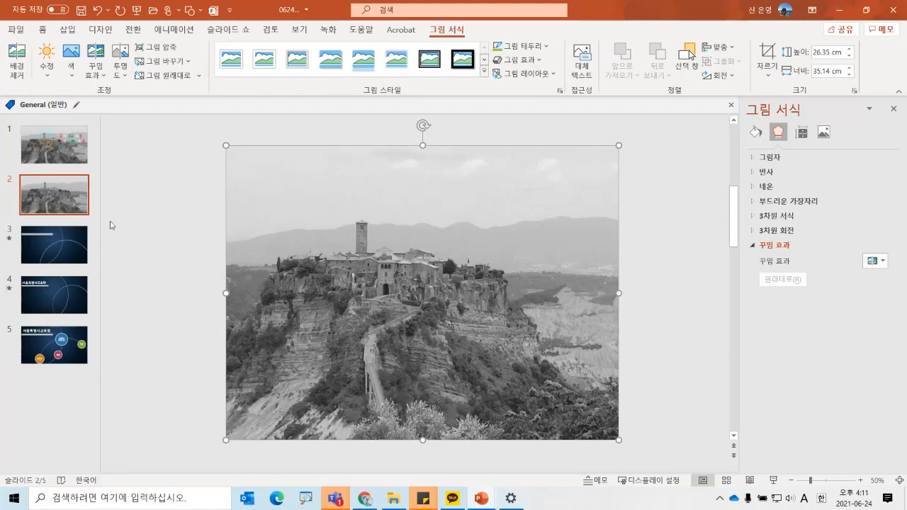
Draw a circle about 22.1 cm in diameter over the village in the gray picture and adjust its position.
{"action": "left_click", "coordinate": [192, 11]}
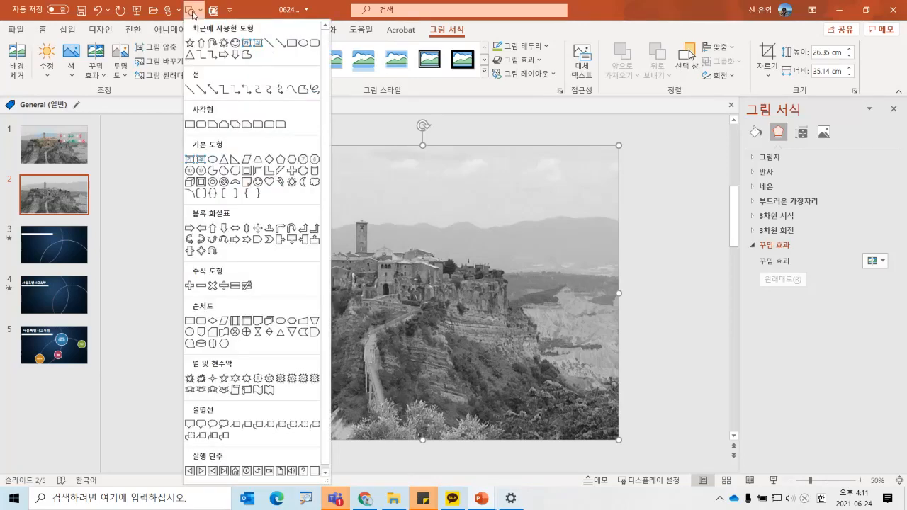
{"action": "left_click", "coordinate": [306, 47]}
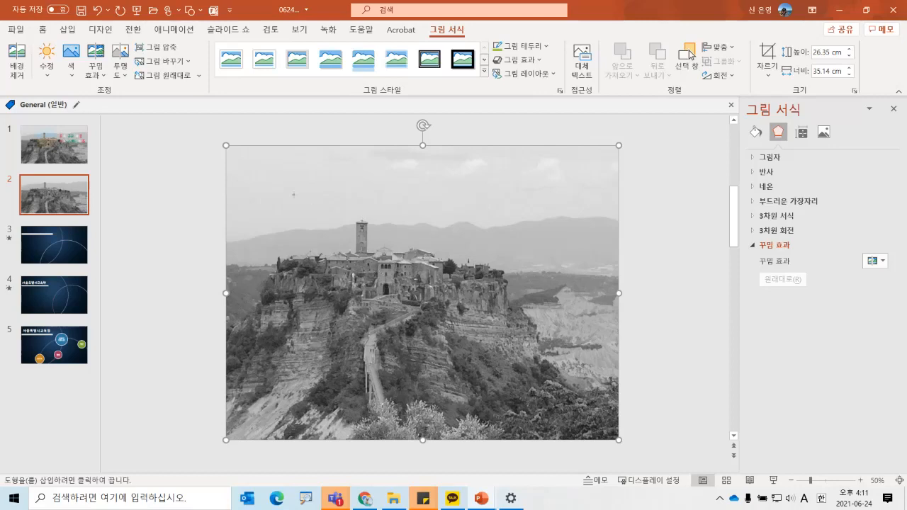
{"action": "left_click_drag", "start_coordinate": [370, 274], "coordinate": [494, 374]}
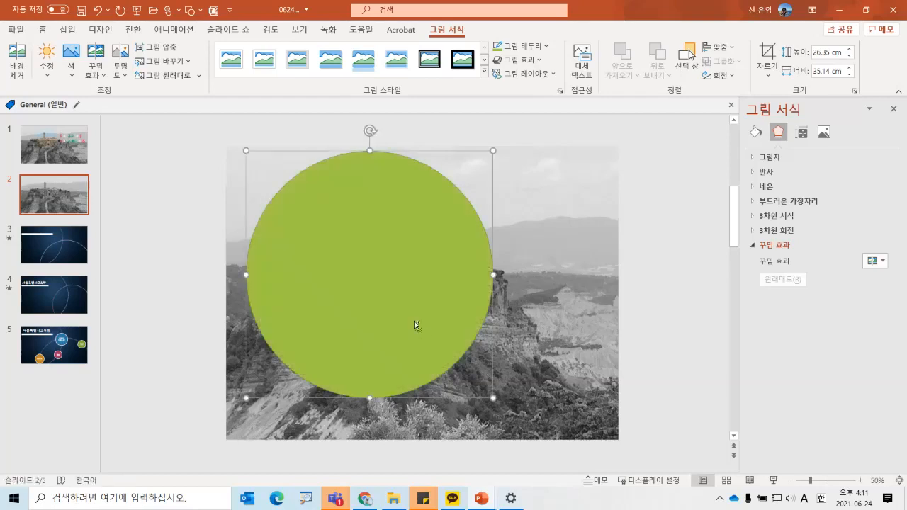
{"action": "mouse_move", "coordinate": [403, 312]}
{"action": "left_mouse_down"}
{"action": "mouse_move", "coordinate": [445, 317]}
{"action": "mouse_move", "coordinate": [428, 317]}
{"action": "left_mouse_up"}
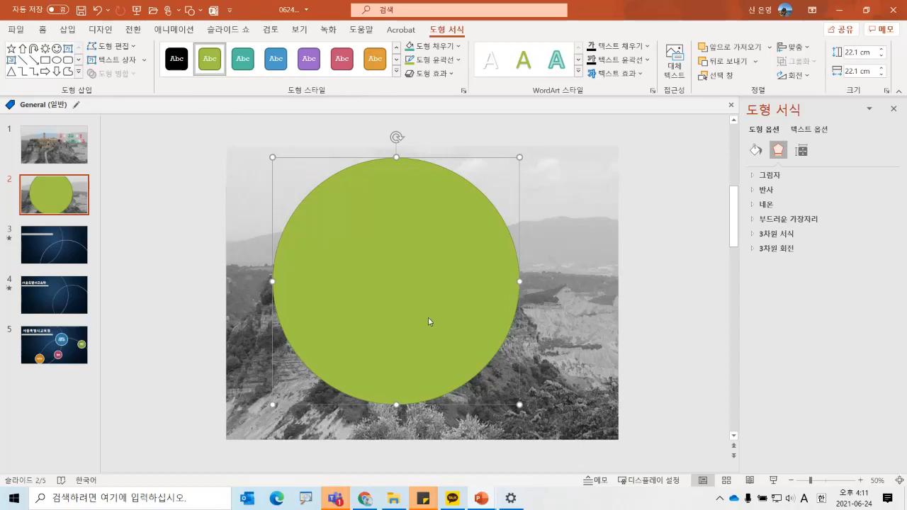
{"action": "left_click_drag", "start_coordinate": [428, 317], "coordinate": [416, 314]}
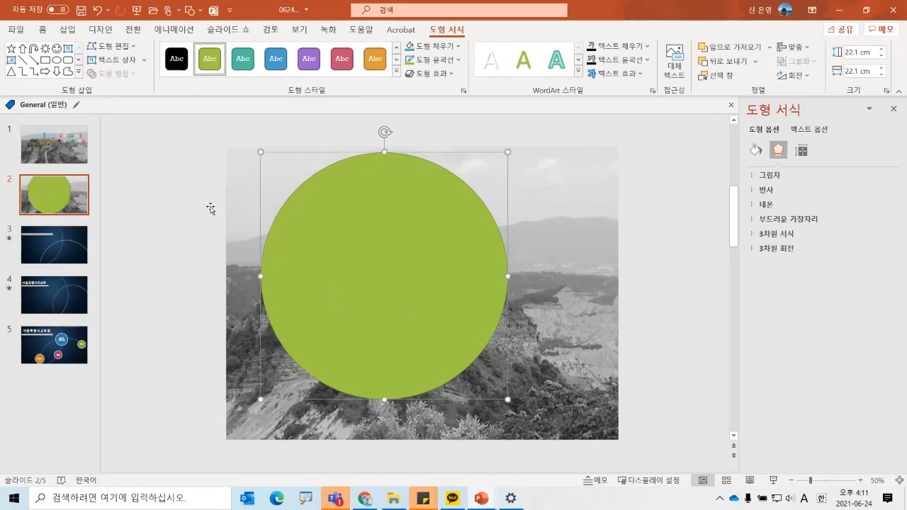
{"action": "left_click", "coordinate": [48, 138]}
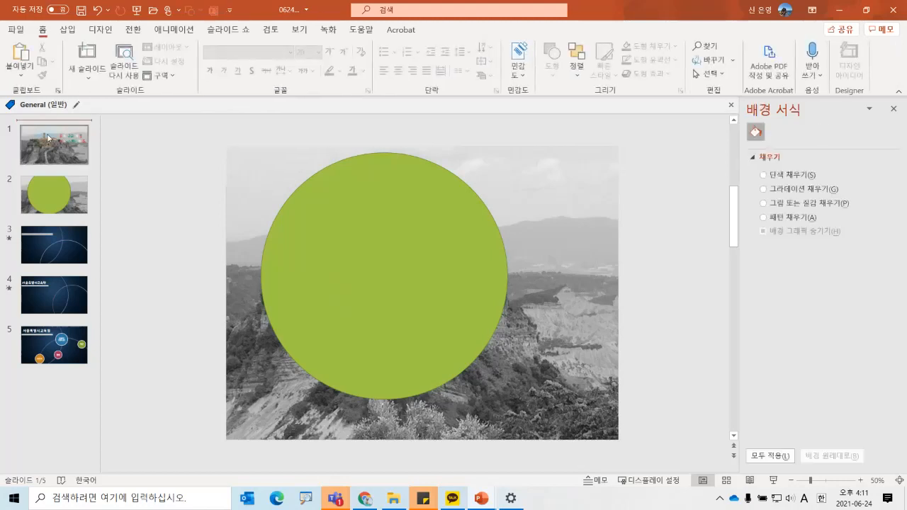
{"action": "left_click", "coordinate": [54, 197]}
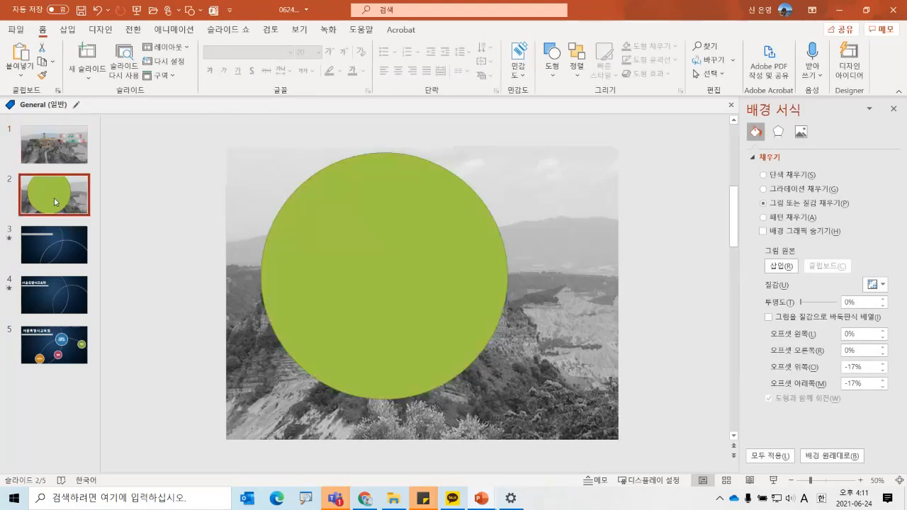
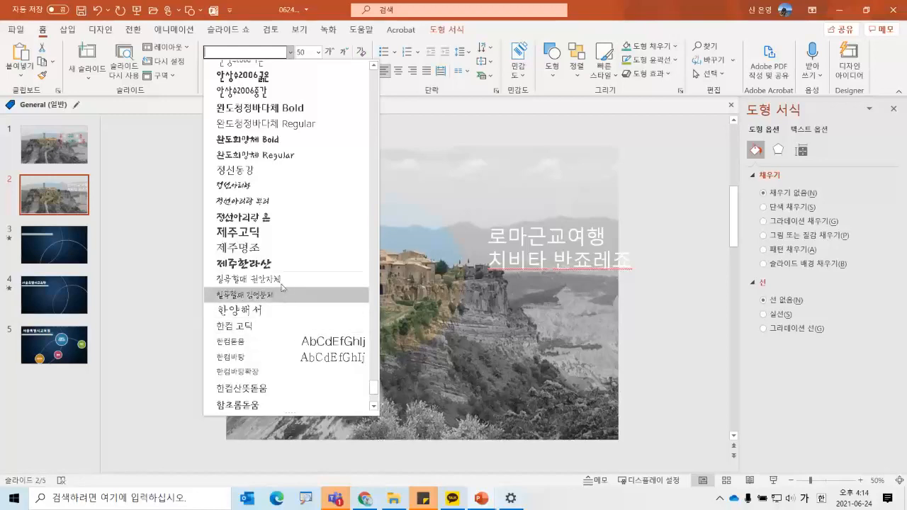
Set the title text 로마근교여행 치비타 반죠레죠 to the 제주한라산 font at size 60.
{"action": "left_click", "coordinate": [251, 263]}
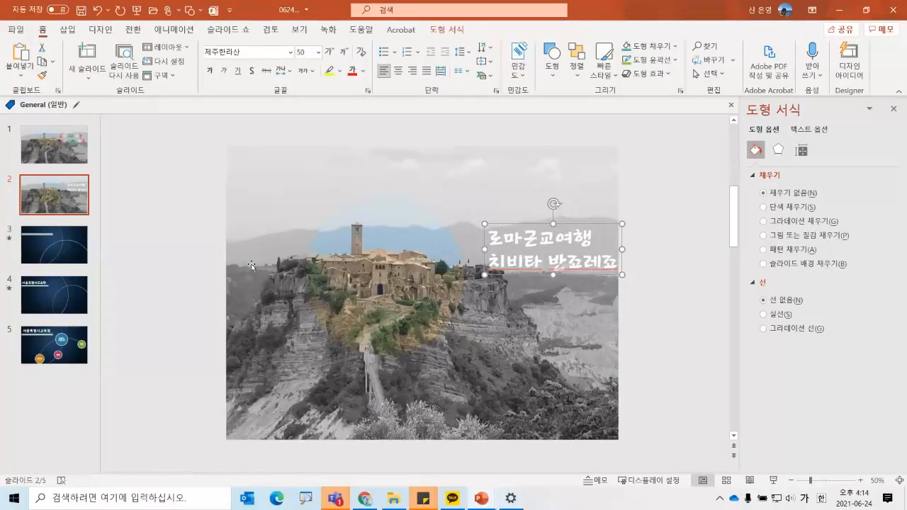
{"action": "left_click", "coordinate": [319, 54]}
{"action": "type", "text": "60"}
{"action": "key", "text": "Return"}
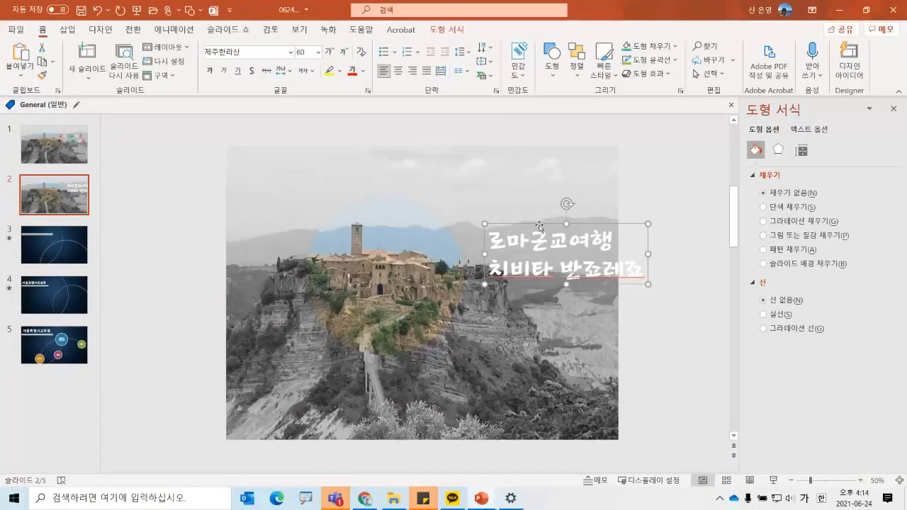
Move the title text box up and left so it fits within the picture, and color the text theme blue.
{"action": "left_click_drag", "start_coordinate": [541, 225], "coordinate": [507, 213]}
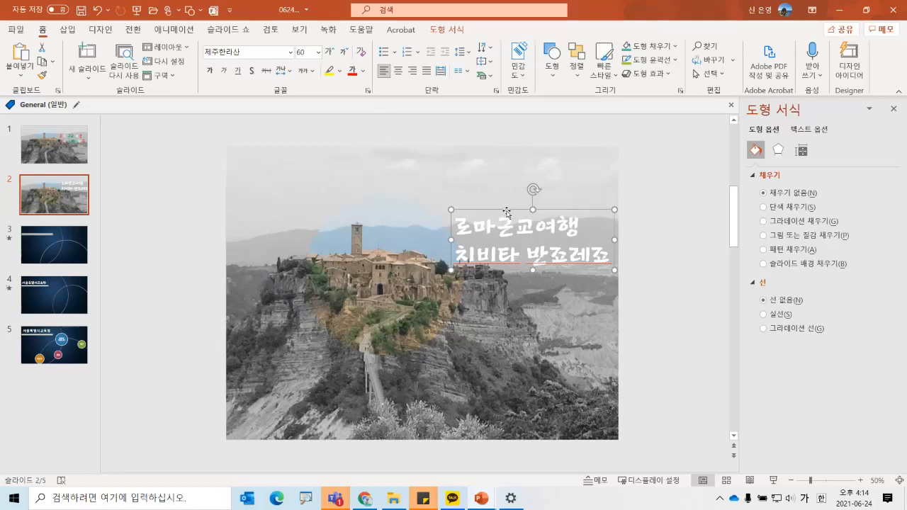
{"action": "left_click", "coordinate": [362, 74]}
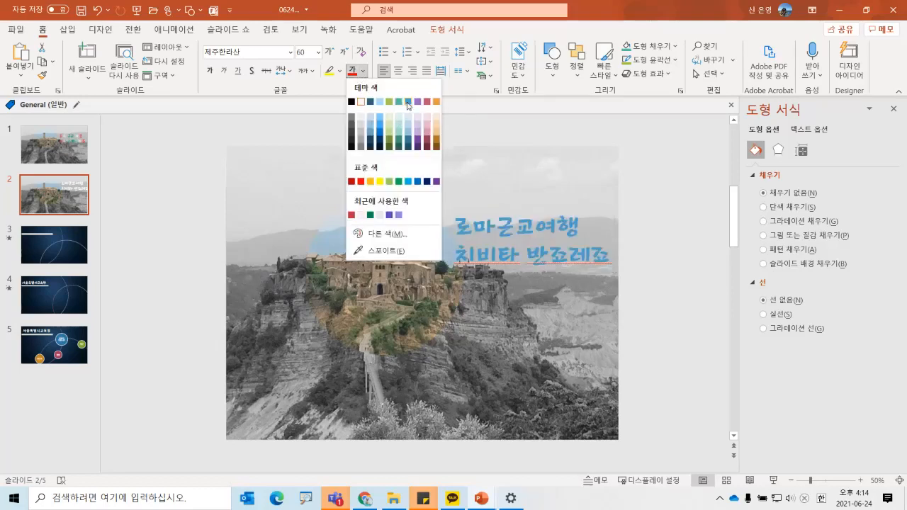
{"action": "left_click", "coordinate": [408, 102]}
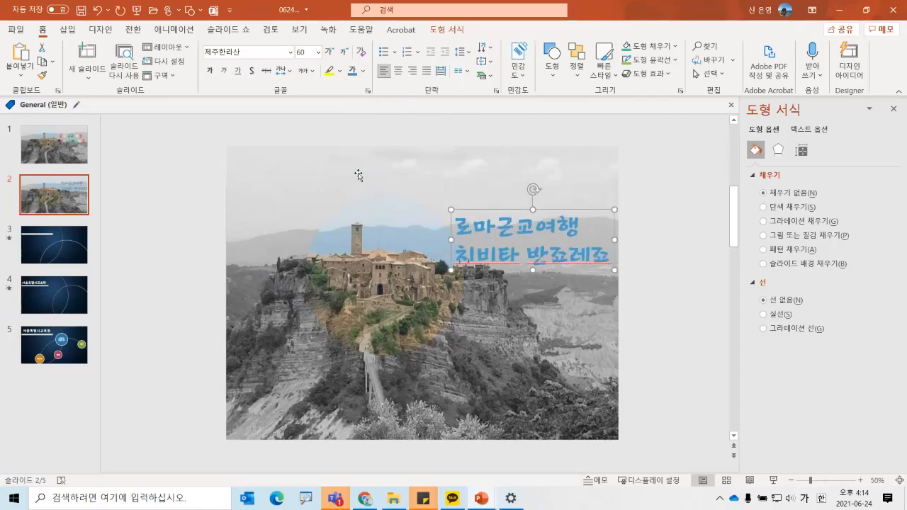
{"action": "left_click", "coordinate": [315, 175]}
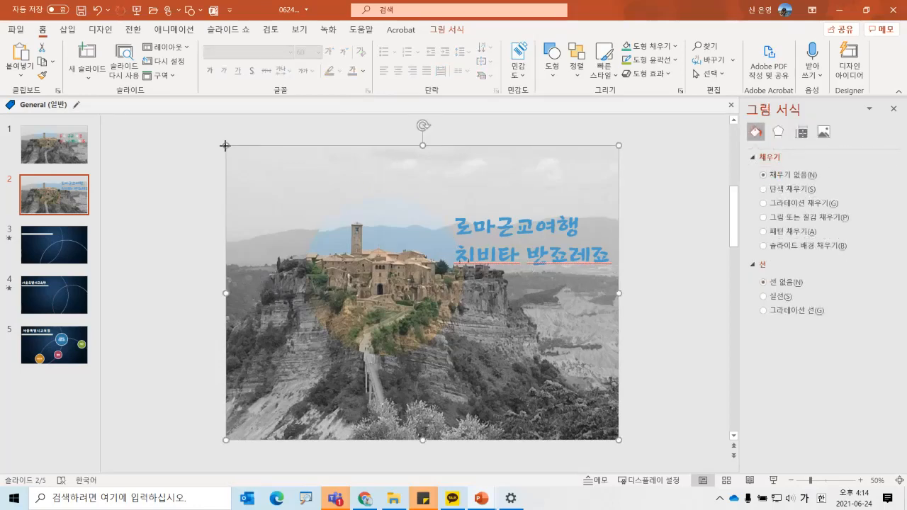
Shrink the gray village picture slightly from its corner to fit the slide, and compare the result with slide 1.
{"action": "left_click_drag", "start_coordinate": [225, 146], "coordinate": [230, 150]}
{"action": "mouse_move", "coordinate": [467, 4]}
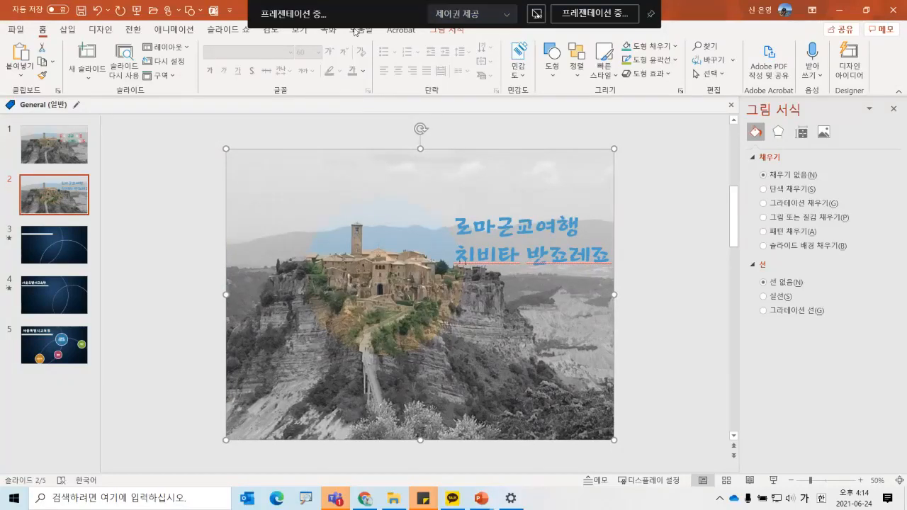
{"action": "left_click", "coordinate": [69, 143]}
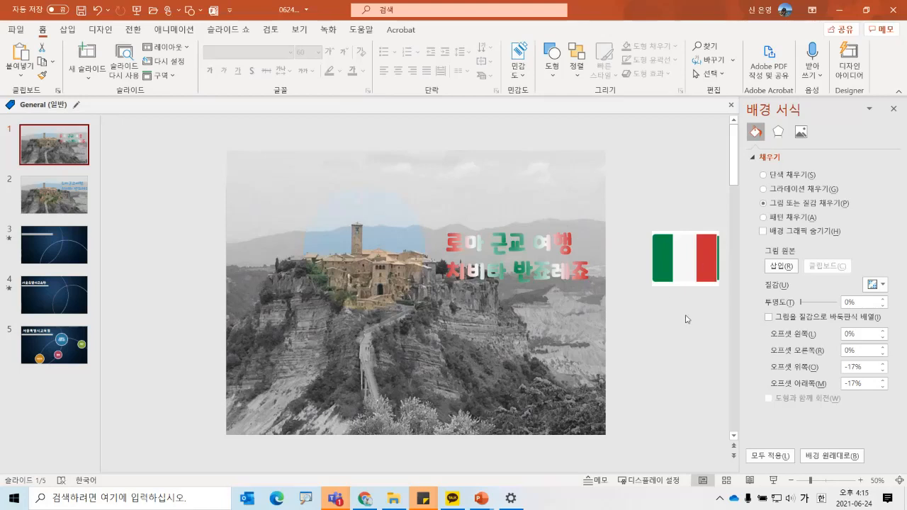
{"action": "left_click", "coordinate": [54, 195]}
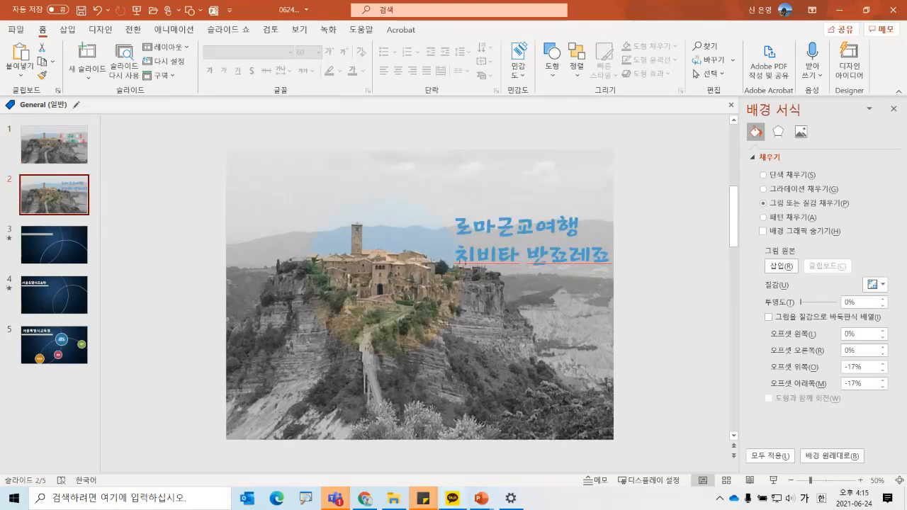
Switch to Chrome and search Google for images of 이탈리아국기.
{"action": "left_click", "coordinate": [365, 500]}
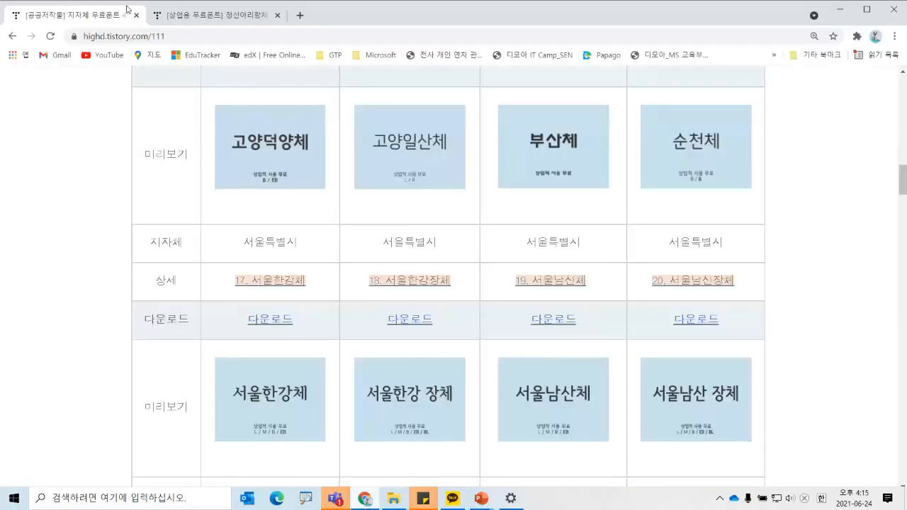
{"action": "left_click", "coordinate": [214, 15]}
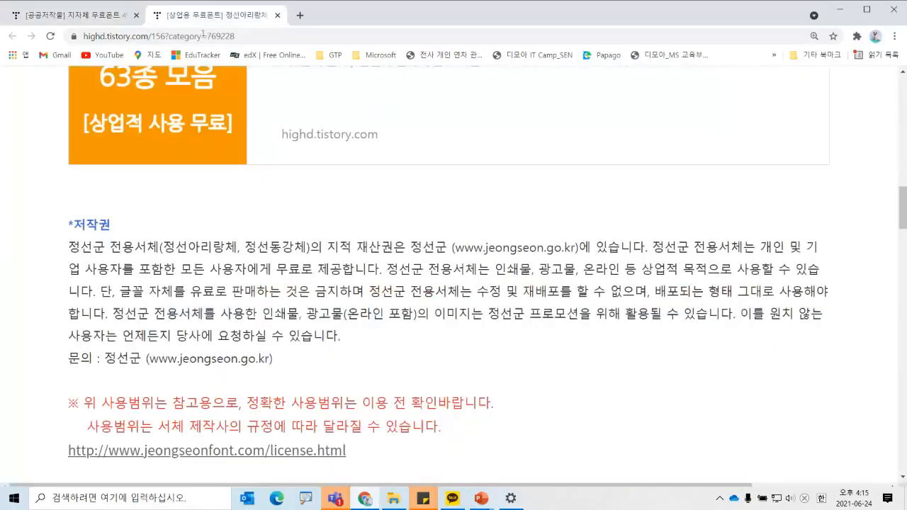
{"action": "left_click", "coordinate": [244, 30]}
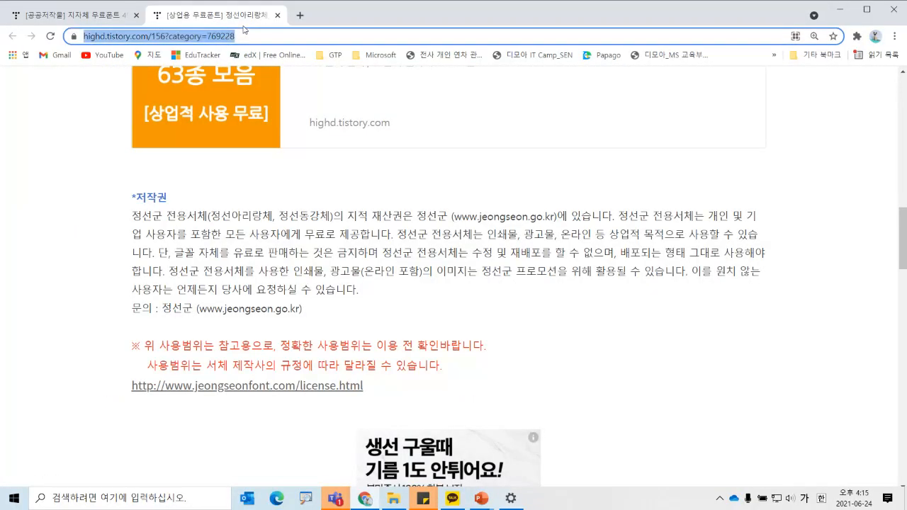
{"action": "type", "text": "dlxkffldkrnrlr"}
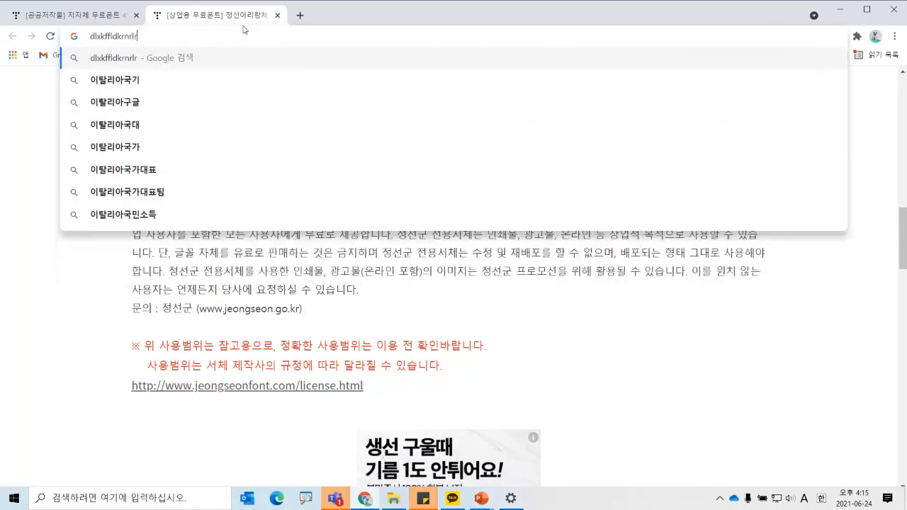
{"action": "key", "text": "Return"}
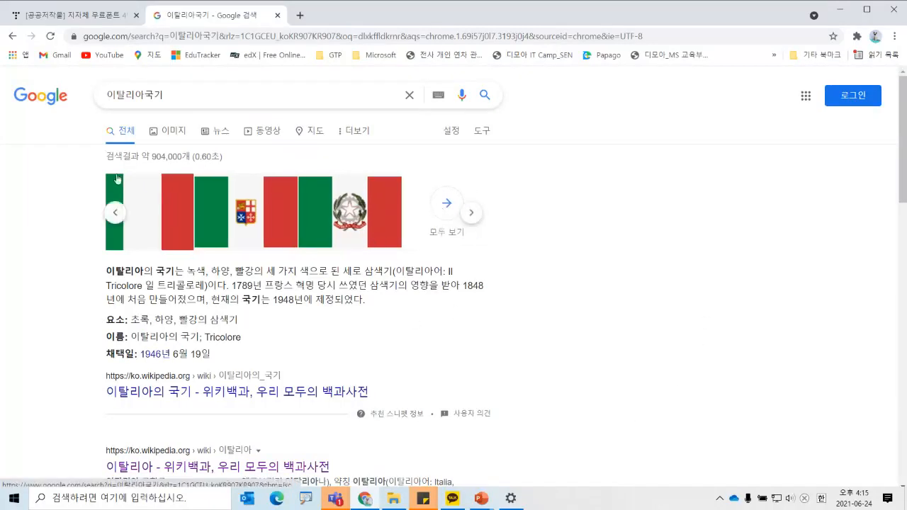
{"action": "left_click", "coordinate": [177, 134]}
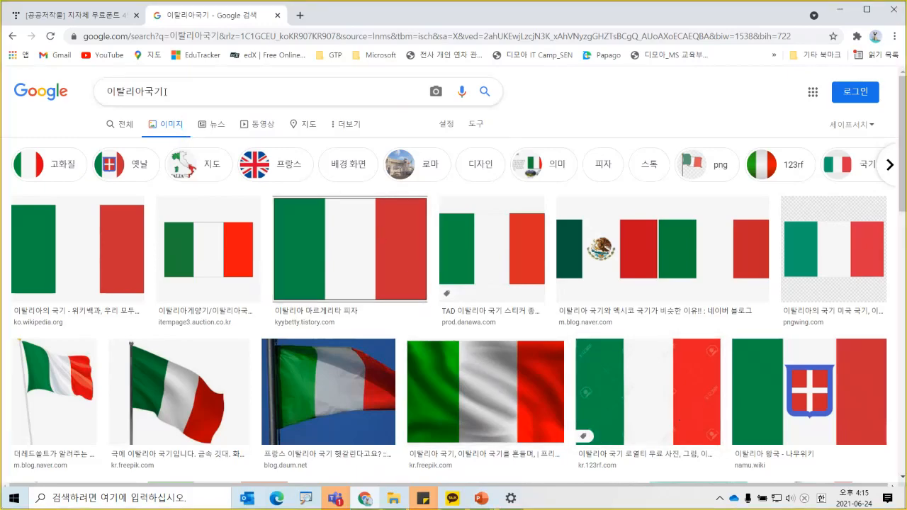
Capture a rectangular screen snip around the third Italian flag image in the first row of results.
{"action": "key", "text": "shift+super+s"}
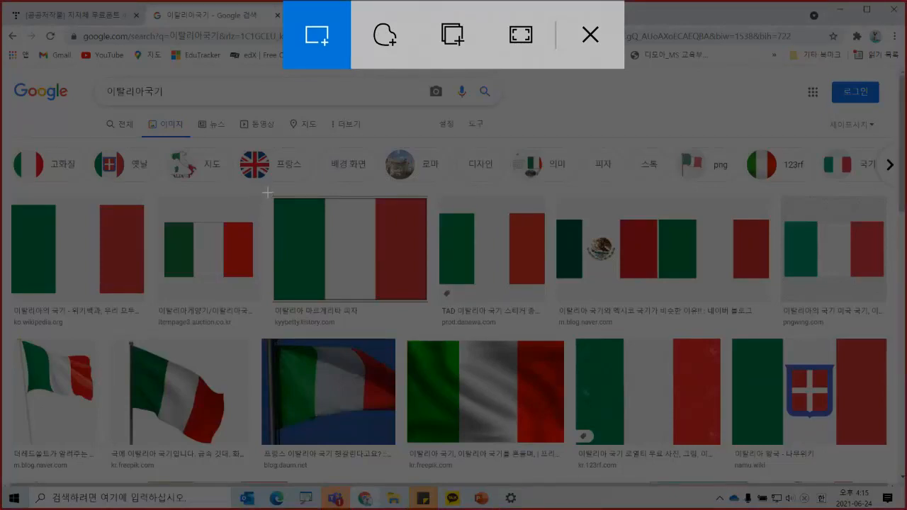
{"action": "left_click_drag", "start_coordinate": [262, 189], "coordinate": [432, 308]}
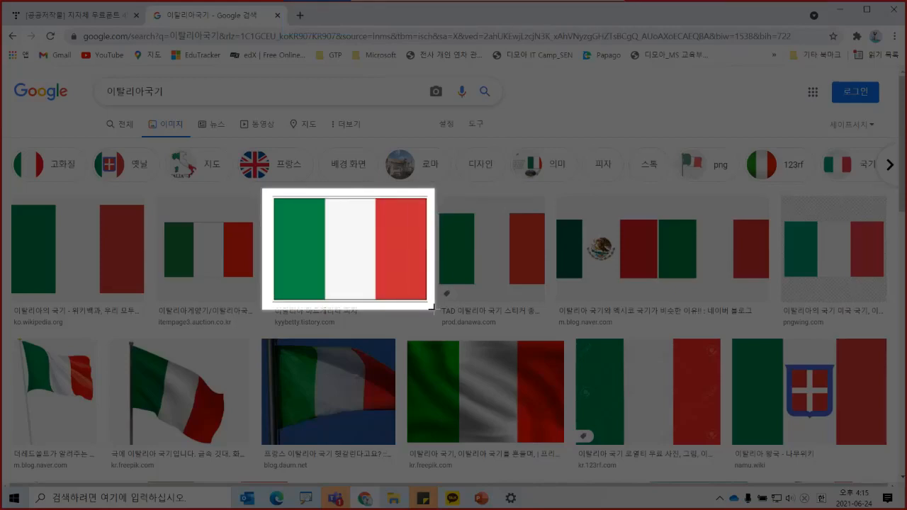
{"action": "left_click_drag", "start_coordinate": [435, 310], "coordinate": [434, 310]}
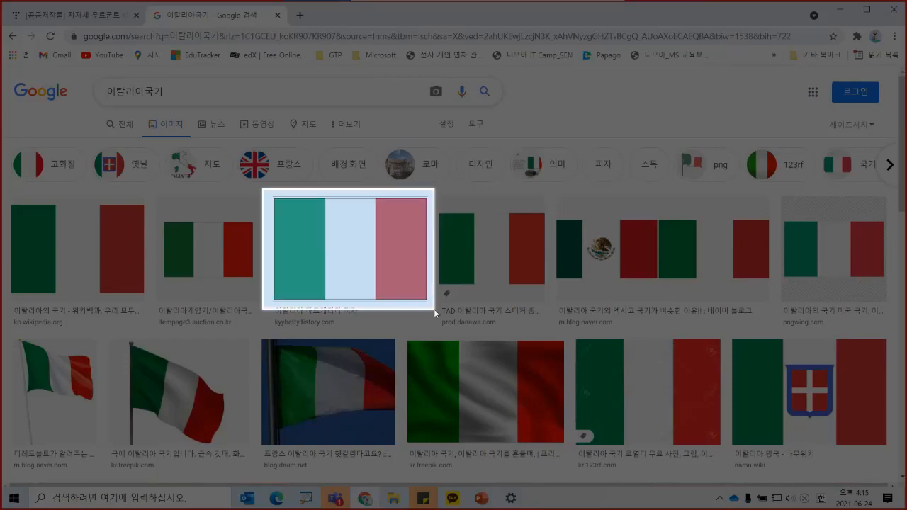
Return to PowerPoint, paste the captured Italian flag onto slide 2 and place it beside the village picture, outside the slide.
{"action": "left_click", "coordinate": [840, 11]}
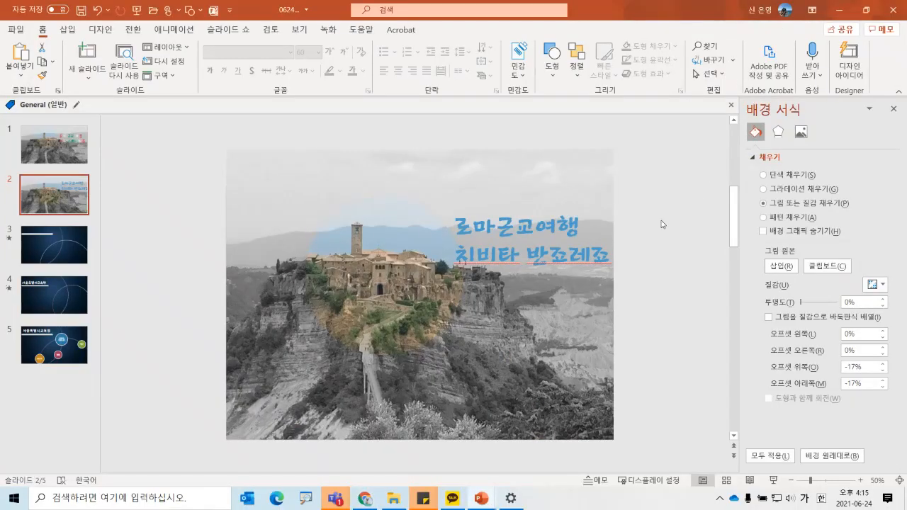
{"action": "key", "text": "ctrl+v"}
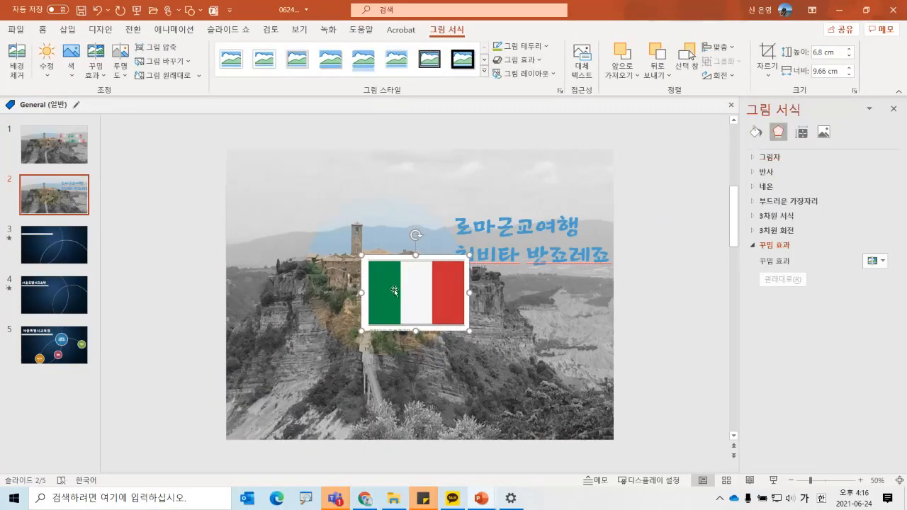
{"action": "left_click_drag", "start_coordinate": [417, 295], "coordinate": [677, 244]}
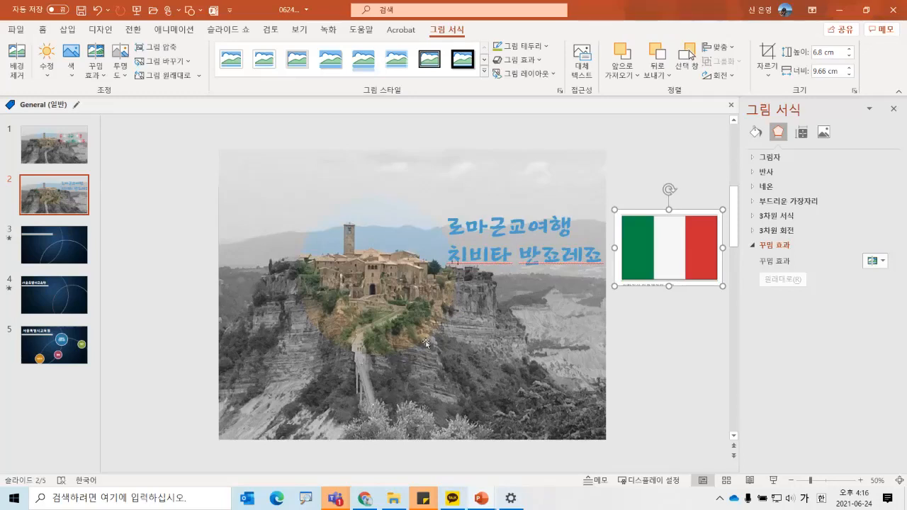
Change the text fill of the title text box on slide 2 to a gradient fill.
{"action": "scroll", "coordinate": [583, 206], "scroll_direction": "up", "scroll_amount": 2}
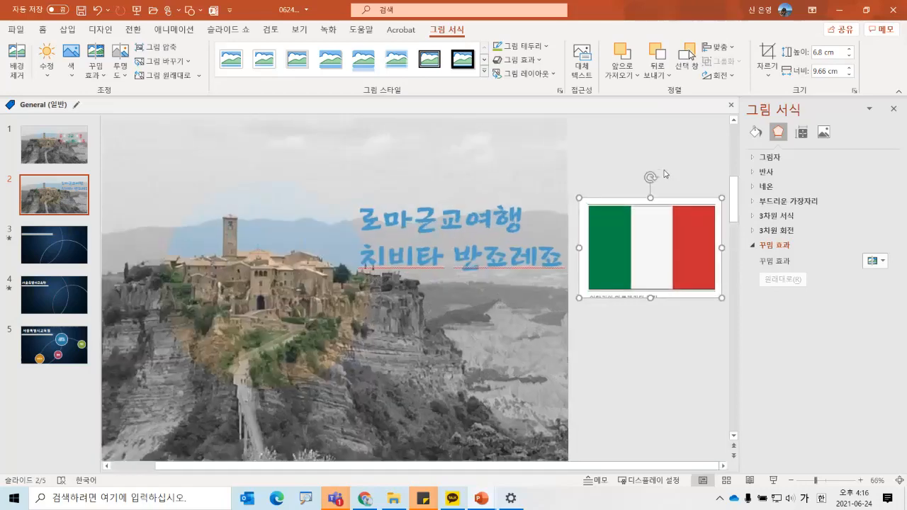
{"action": "scroll", "coordinate": [597, 172], "scroll_direction": "up", "scroll_amount": 1}
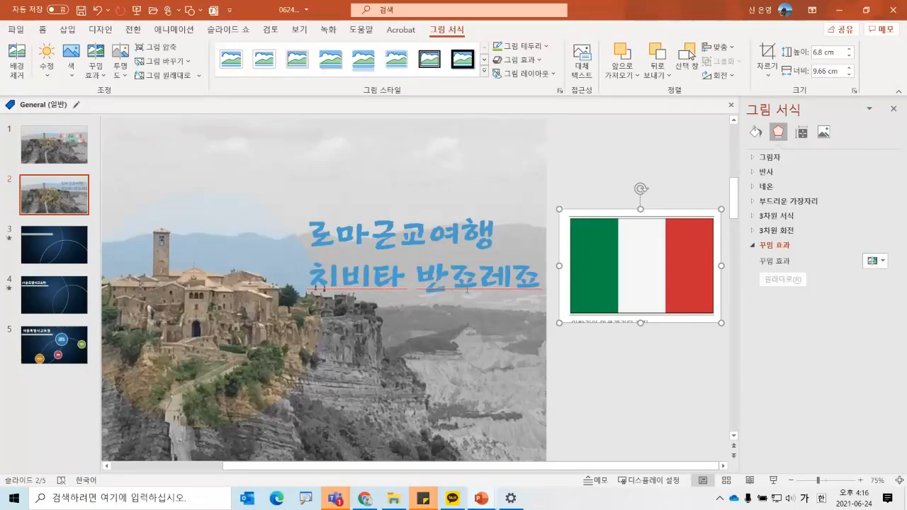
{"action": "left_click", "coordinate": [62, 148]}
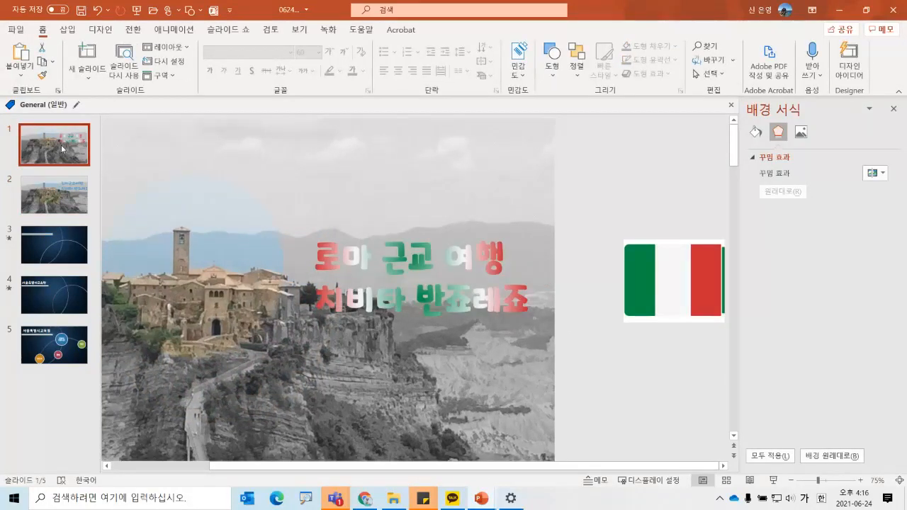
{"action": "left_click", "coordinate": [54, 177]}
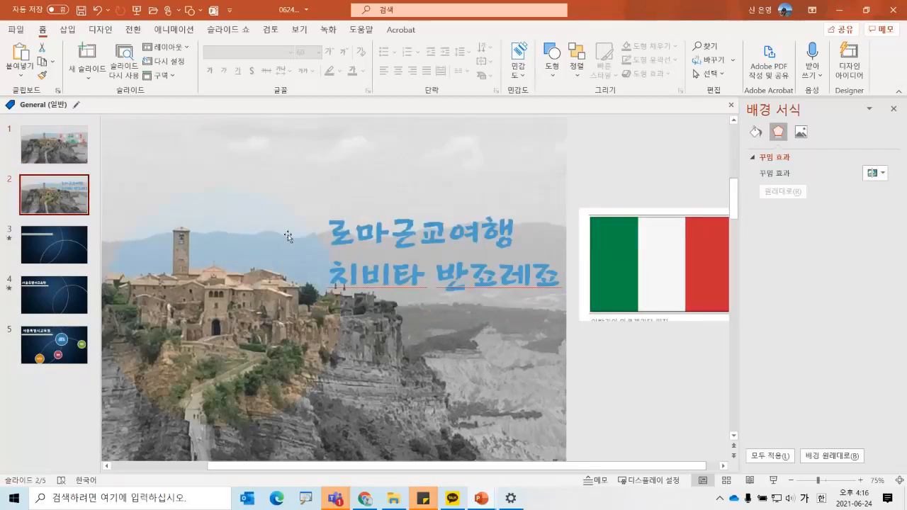
{"action": "left_click", "coordinate": [334, 238]}
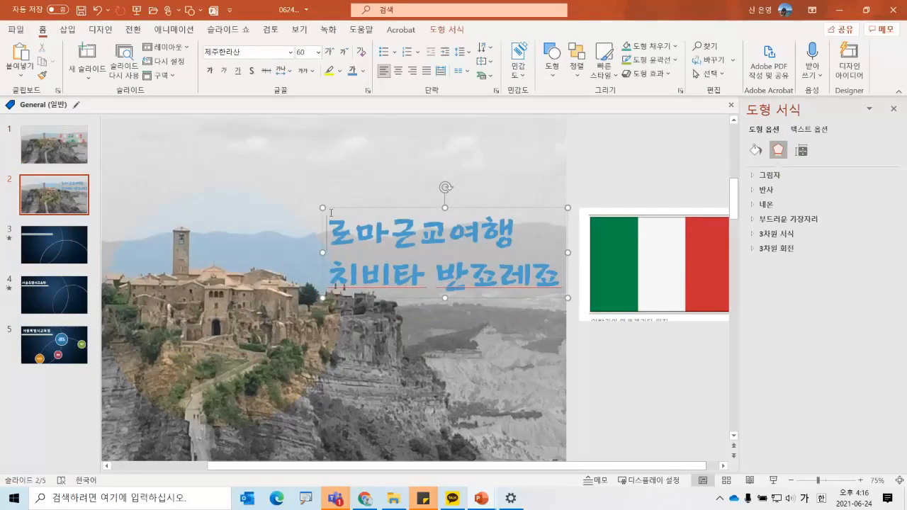
{"action": "left_click", "coordinate": [332, 210]}
{"action": "left_click", "coordinate": [459, 32]}
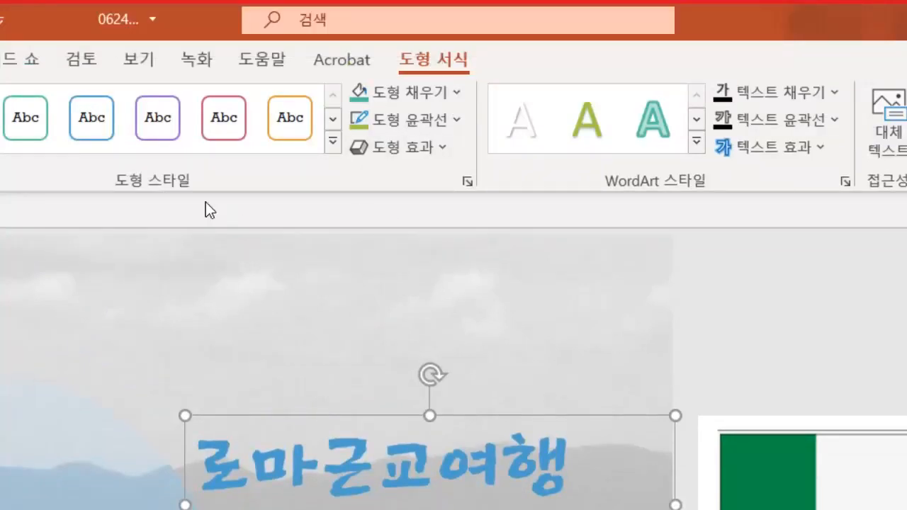
{"action": "left_click", "coordinate": [470, 184]}
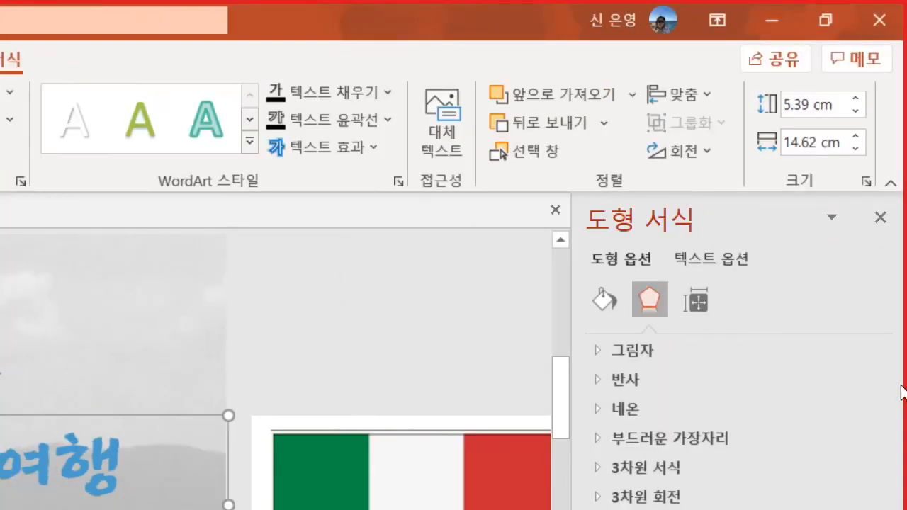
{"action": "left_click", "coordinate": [726, 265]}
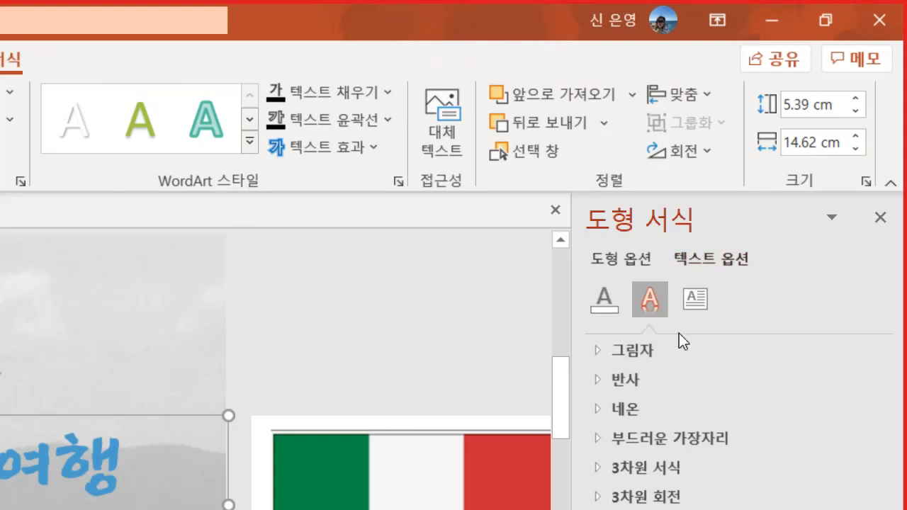
{"action": "left_click", "coordinate": [604, 299]}
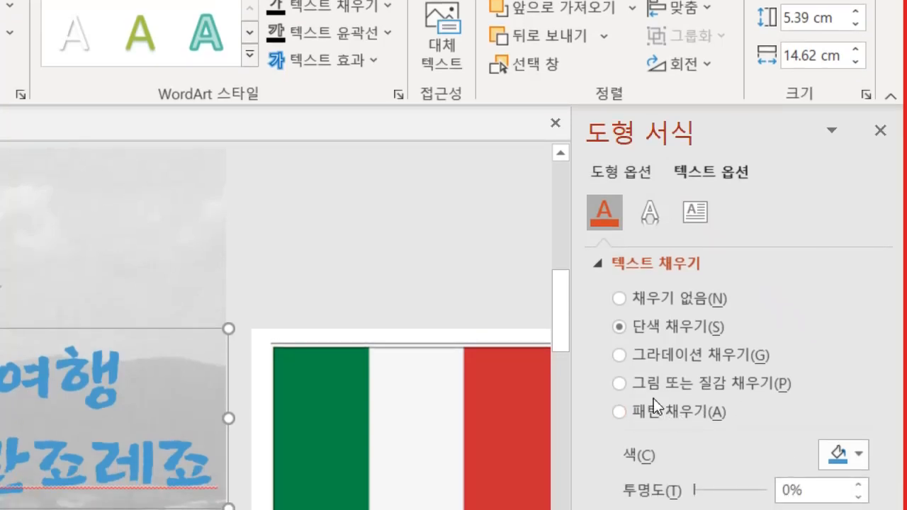
{"action": "left_click", "coordinate": [619, 355]}
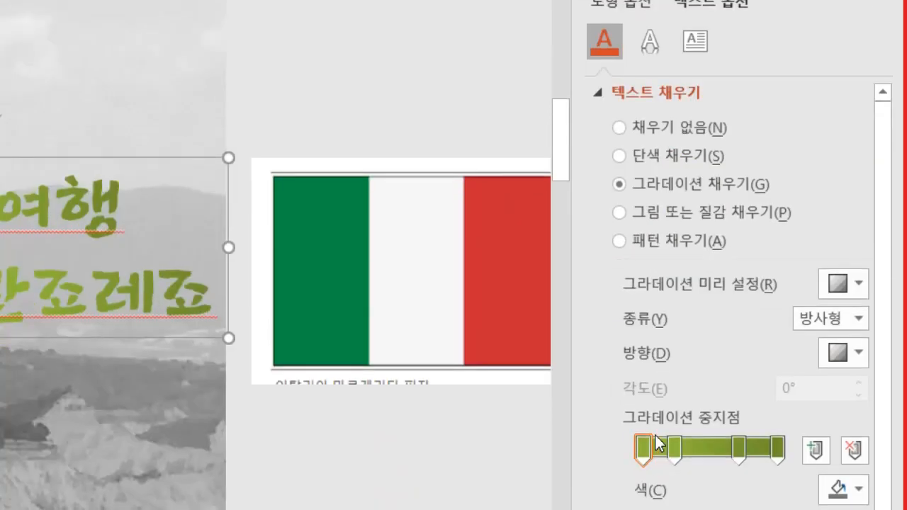
Remove the third of the four gradient stops and move the remaining middle stop to 50%.
{"action": "left_click", "coordinate": [738, 453]}
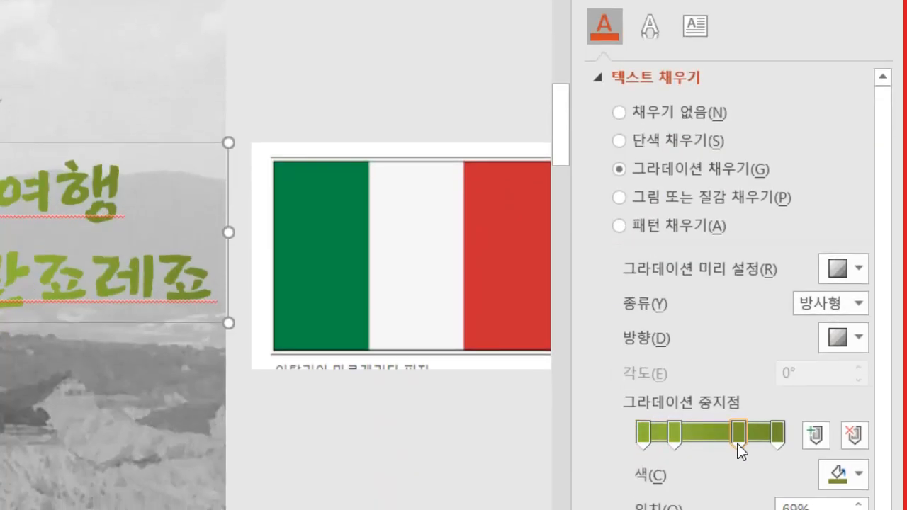
{"action": "left_click", "coordinate": [855, 436]}
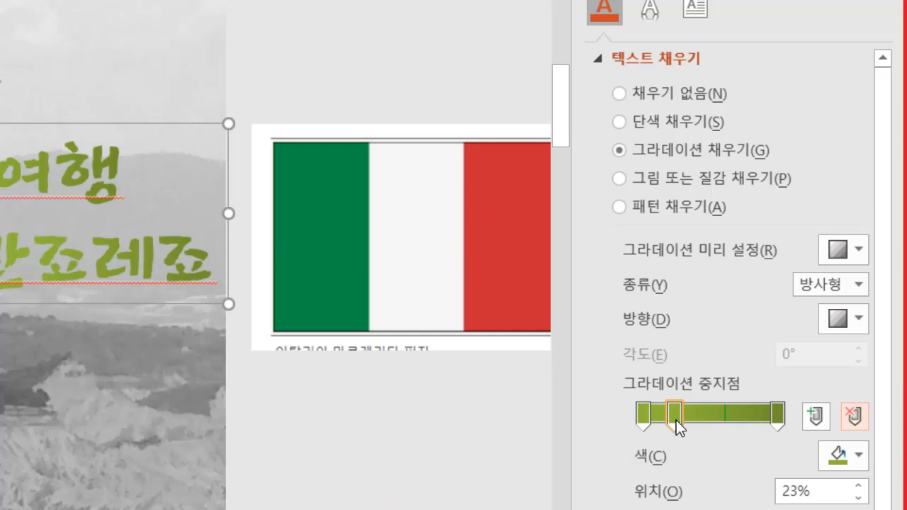
{"action": "left_click", "coordinate": [676, 421]}
{"action": "left_click_drag", "start_coordinate": [728, 418], "coordinate": [713, 421]}
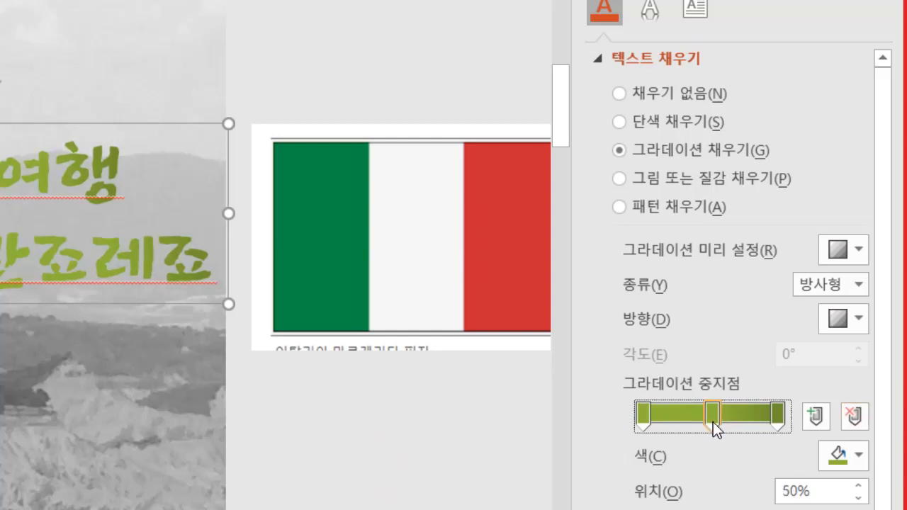
Set the first gradient stop, at 0%, to the green sampled from the flag with the eyedropper.
{"action": "left_click", "coordinate": [643, 414]}
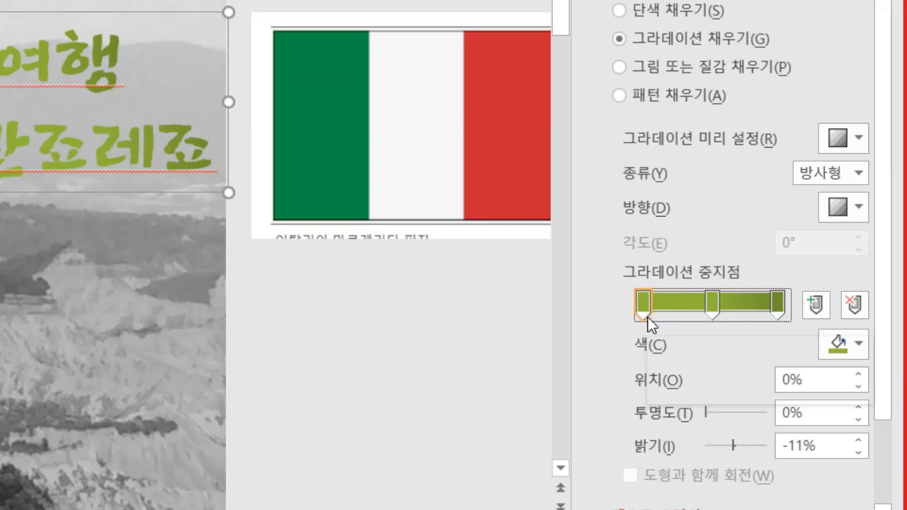
{"action": "left_click", "coordinate": [854, 345]}
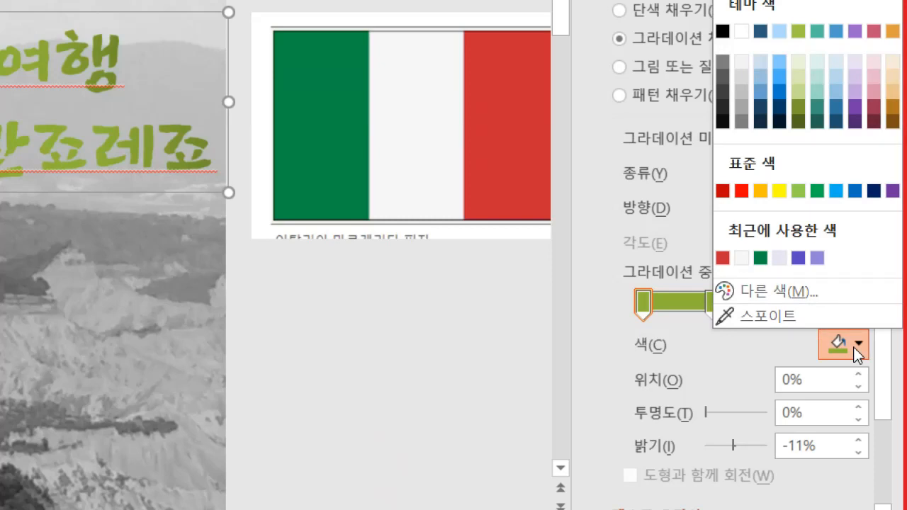
{"action": "left_click", "coordinate": [775, 317]}
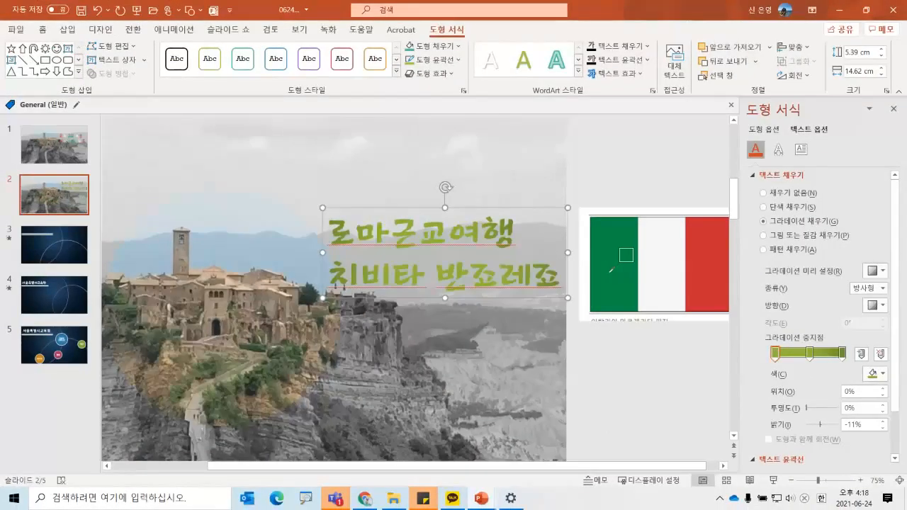
{"action": "left_click", "coordinate": [610, 272]}
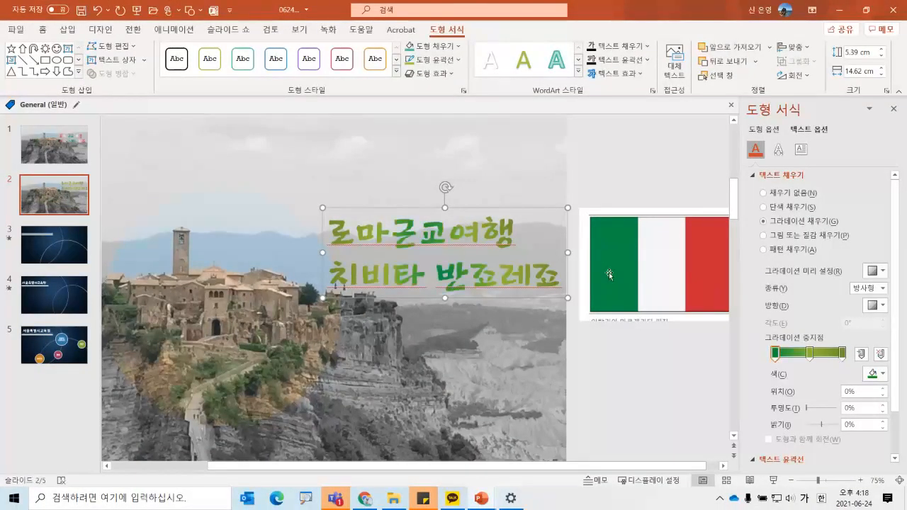
Set the title's middle gradient stop, at 50%, to the white sampled from the flag with the eyedropper.
{"action": "left_click", "coordinate": [810, 353]}
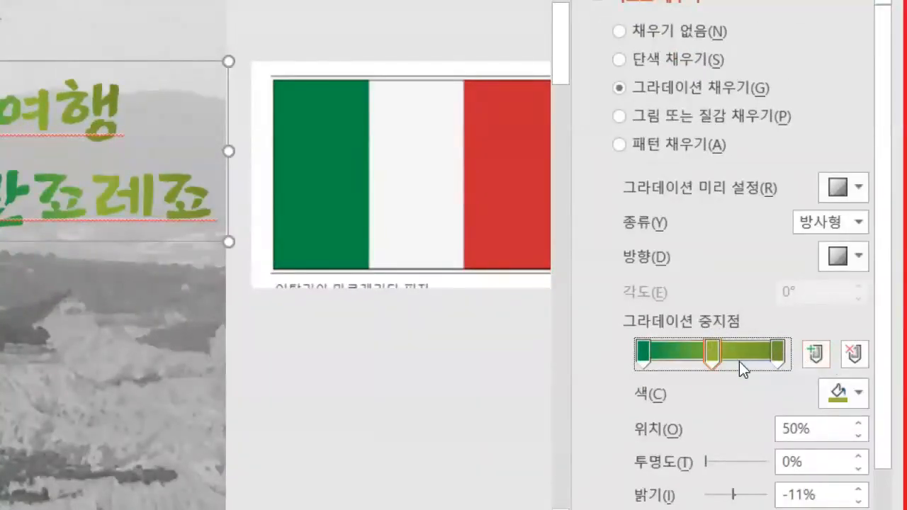
{"action": "left_click", "coordinate": [861, 401]}
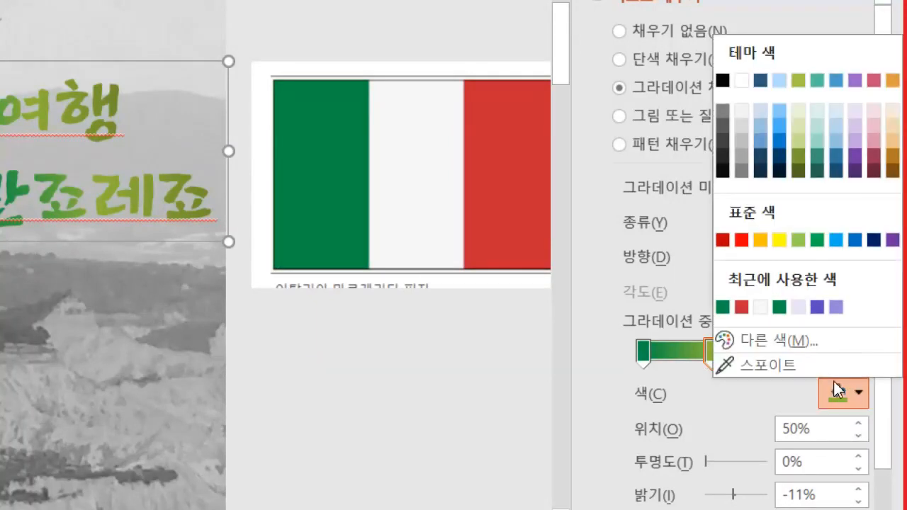
{"action": "left_click", "coordinate": [799, 370]}
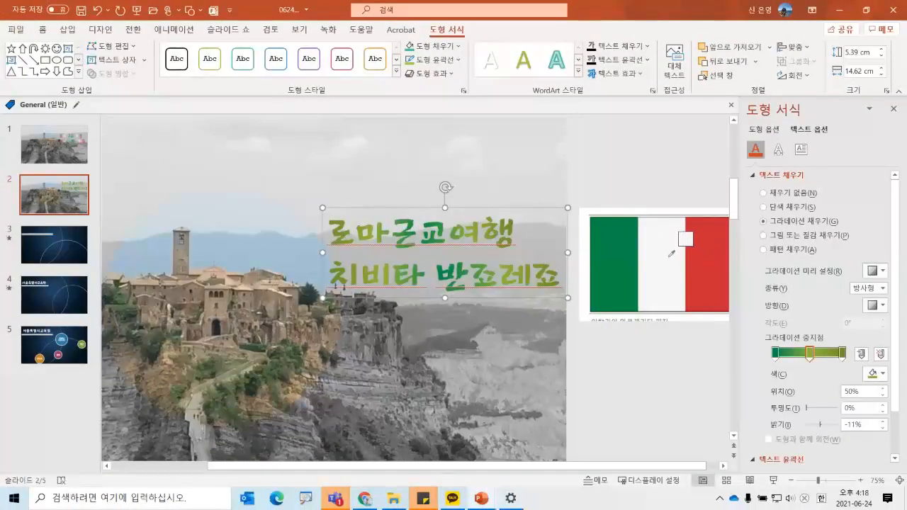
{"action": "left_click", "coordinate": [672, 253]}
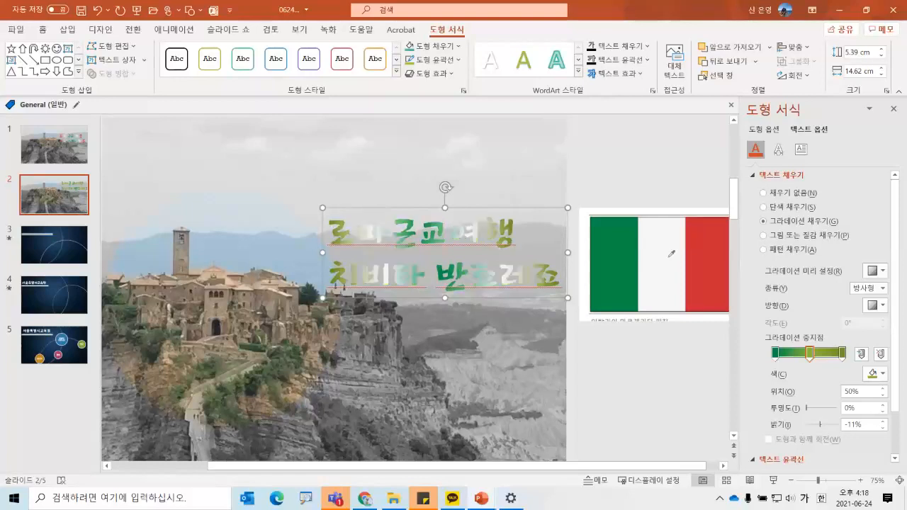
Set the title's last gradient stop, at 97%, to the red sampled from the flag with the eyedropper.
{"action": "left_click", "coordinate": [844, 358]}
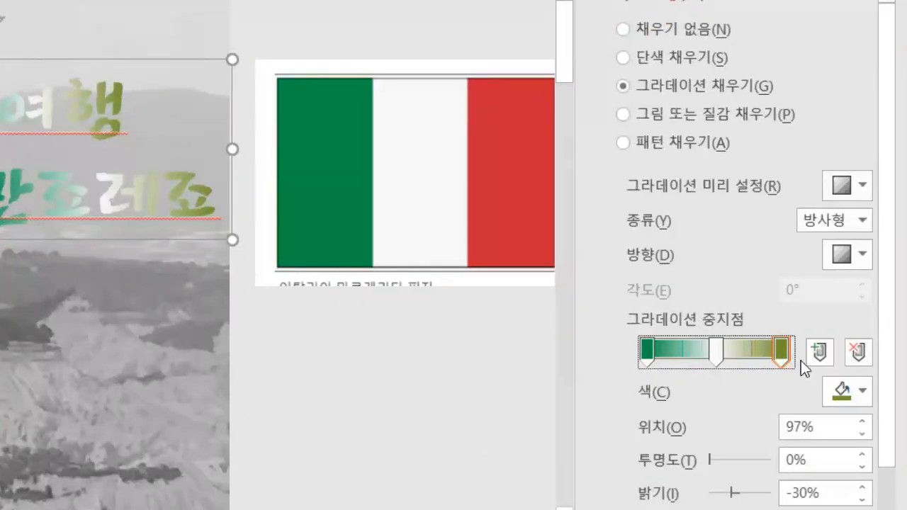
{"action": "left_click", "coordinate": [856, 399]}
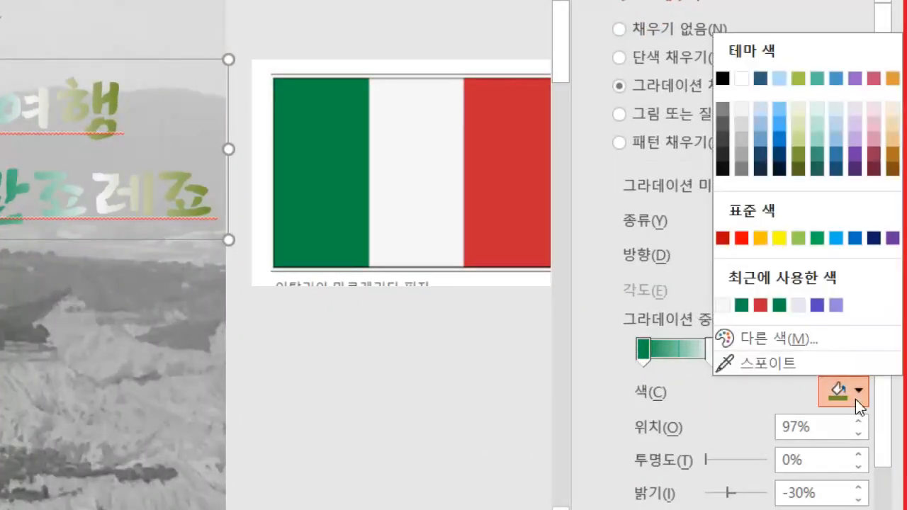
{"action": "left_click", "coordinate": [818, 370]}
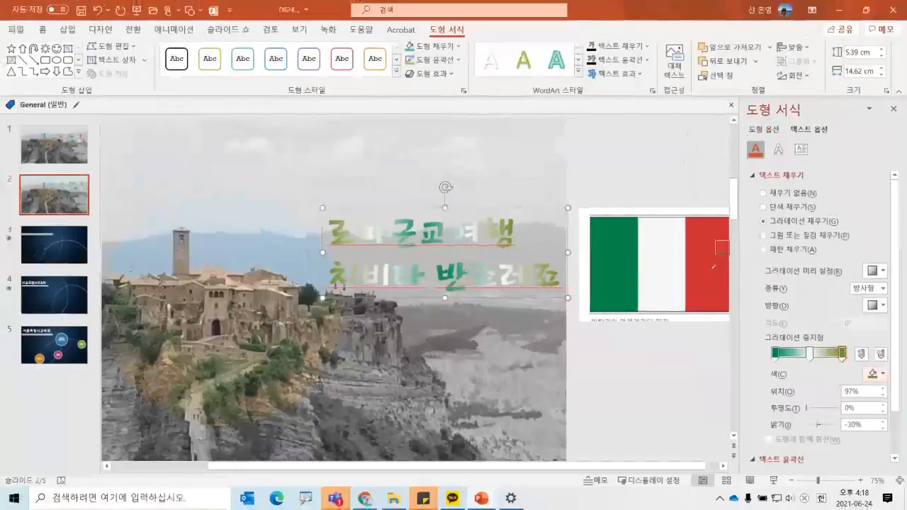
{"action": "left_click", "coordinate": [711, 260]}
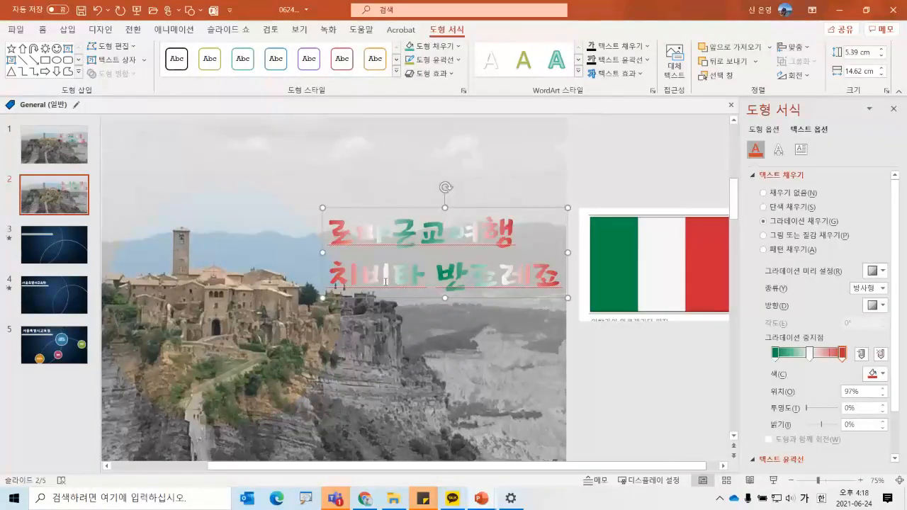
Close the shape formatting options, preview slide 2 as a full-screen slide show and advance to slide 3.
{"action": "left_click", "coordinate": [894, 110]}
{"action": "left_click", "coordinate": [755, 180]}
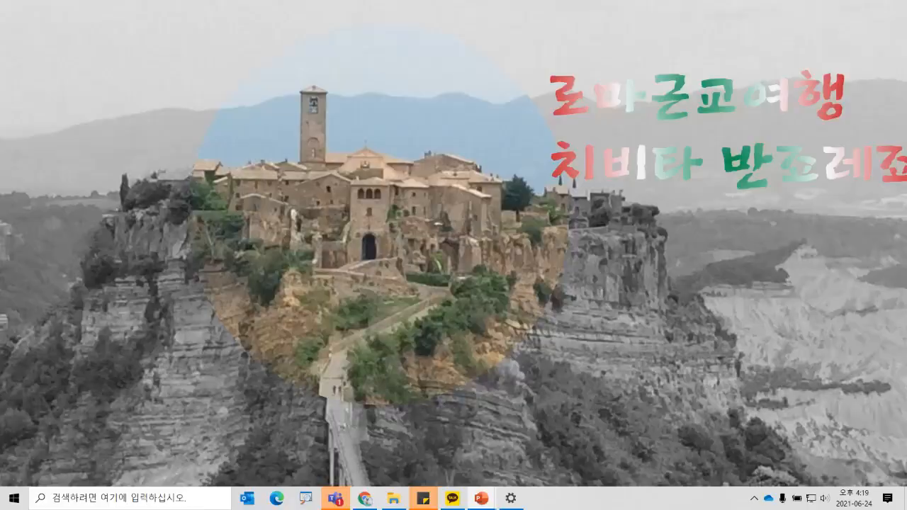
{"action": "key", "text": "Right"}
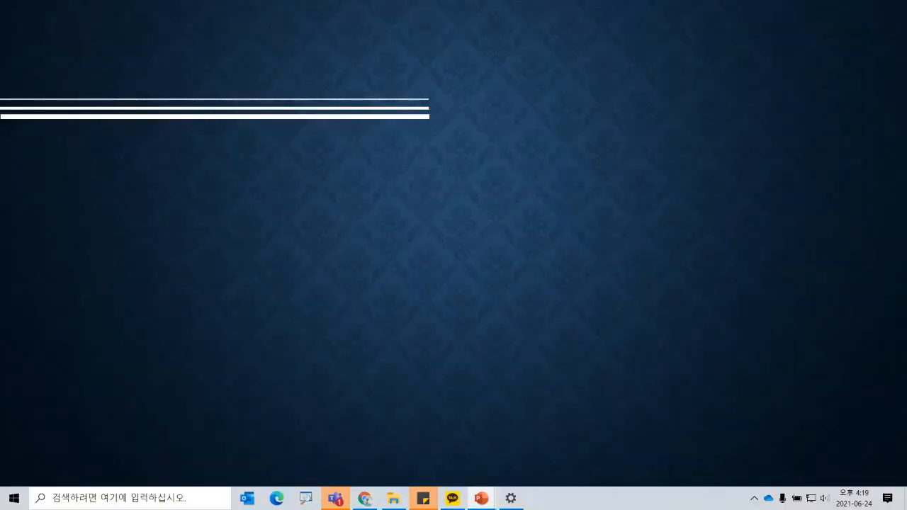